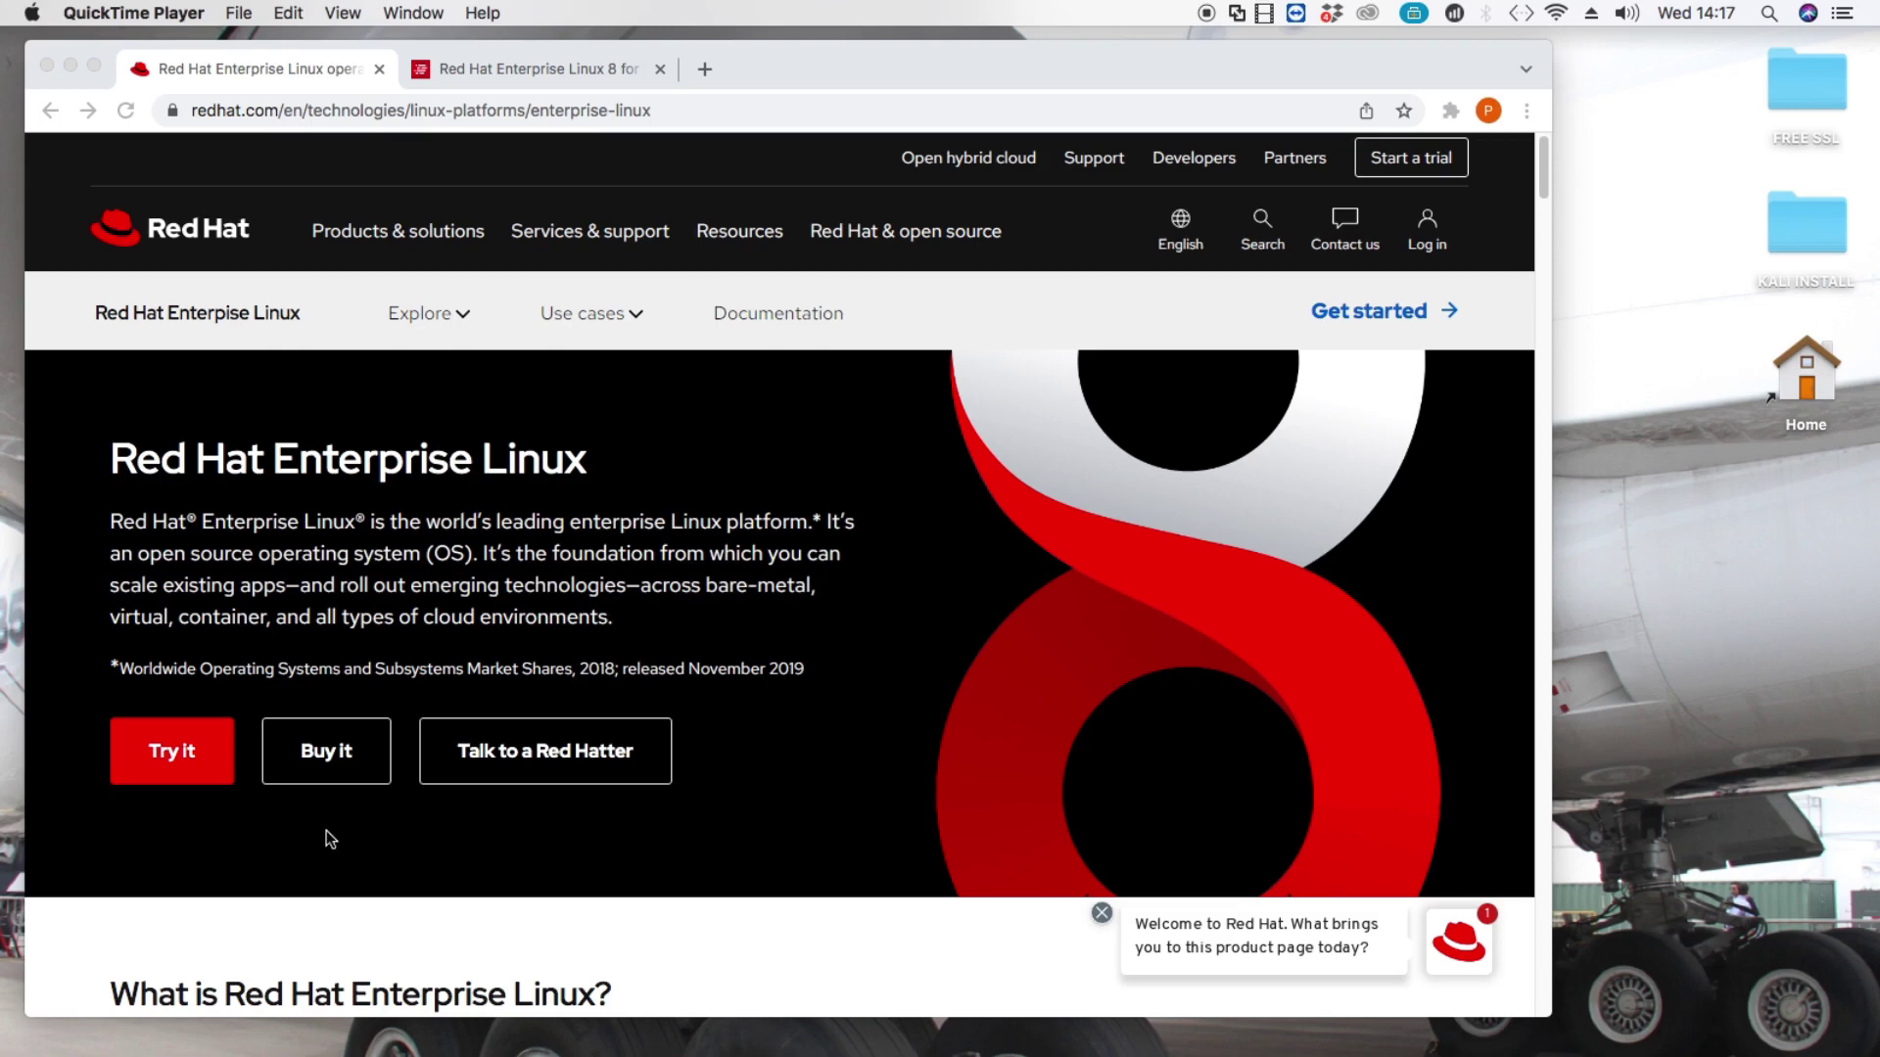
Bring Chrome forward and switch to the 'Red Hat Enterprise Linux 8 for…' developer tab.
click(1100, 916)
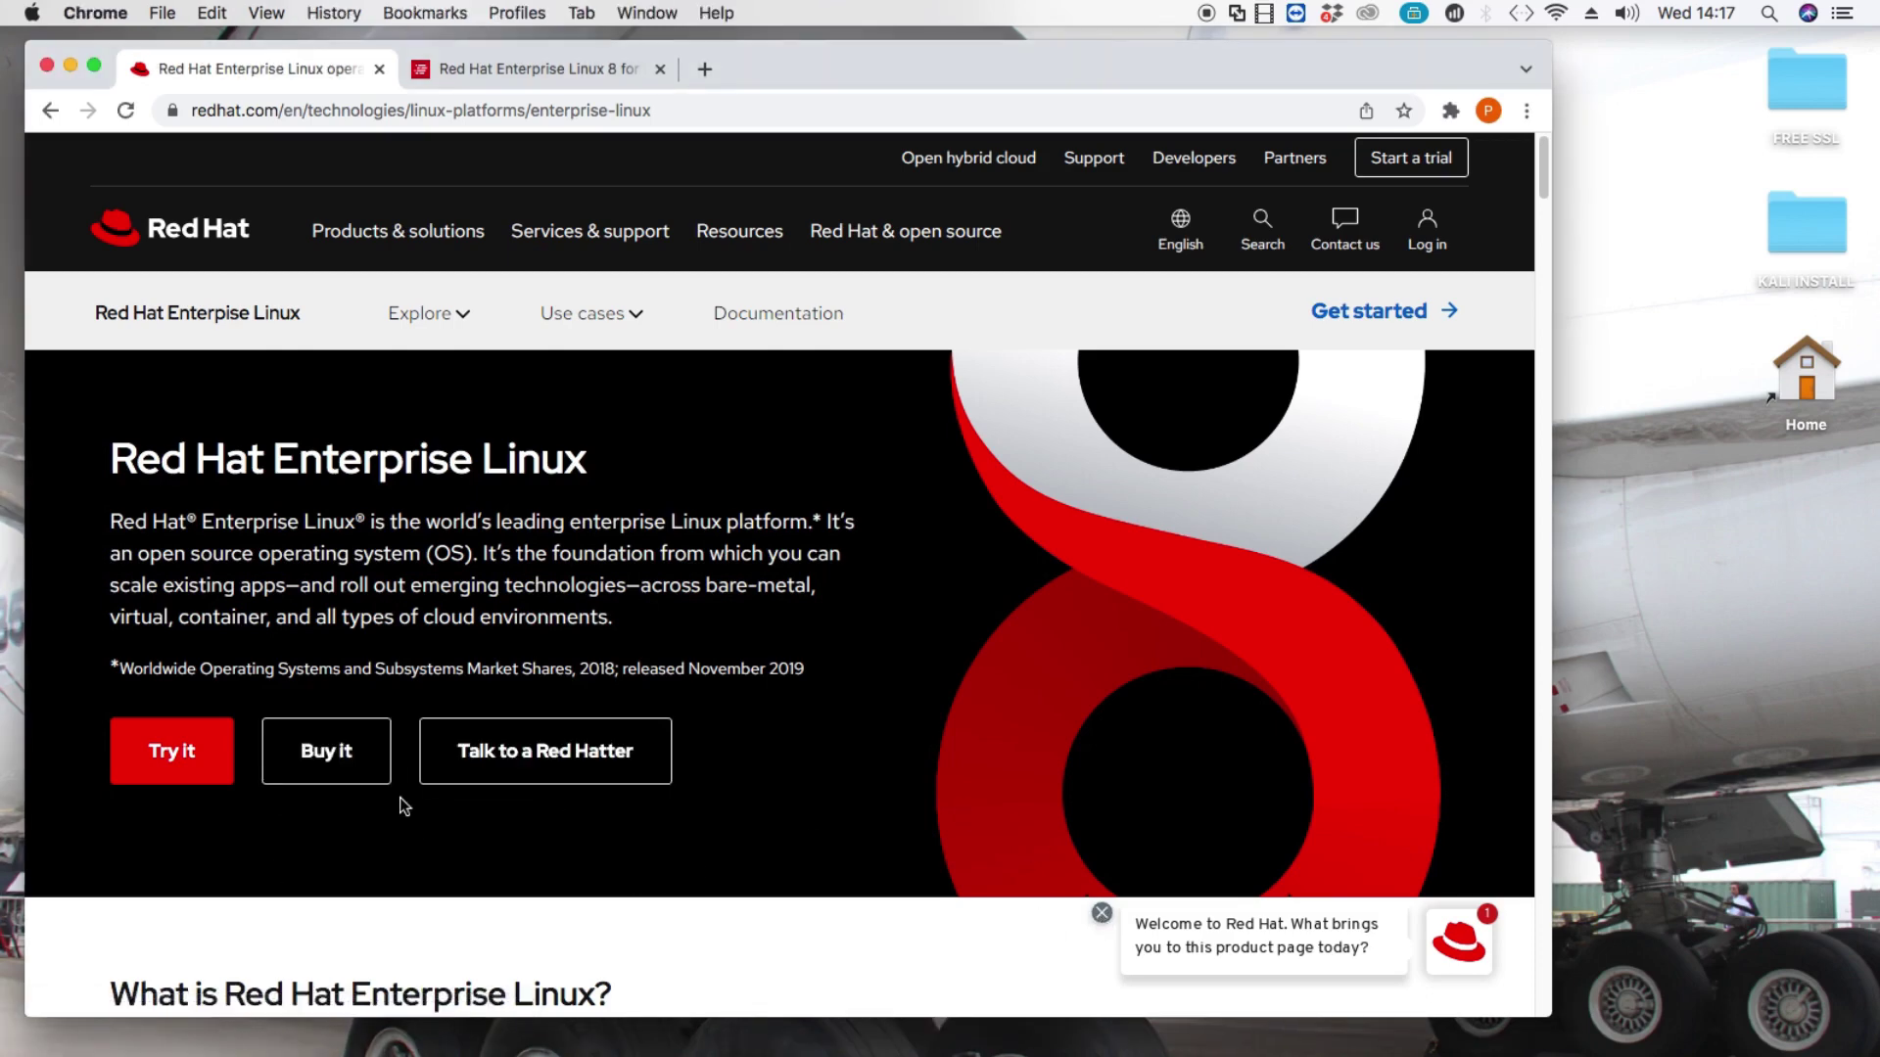
scroll(399, 797, down, 10)
scroll(401, 798, up, 15)
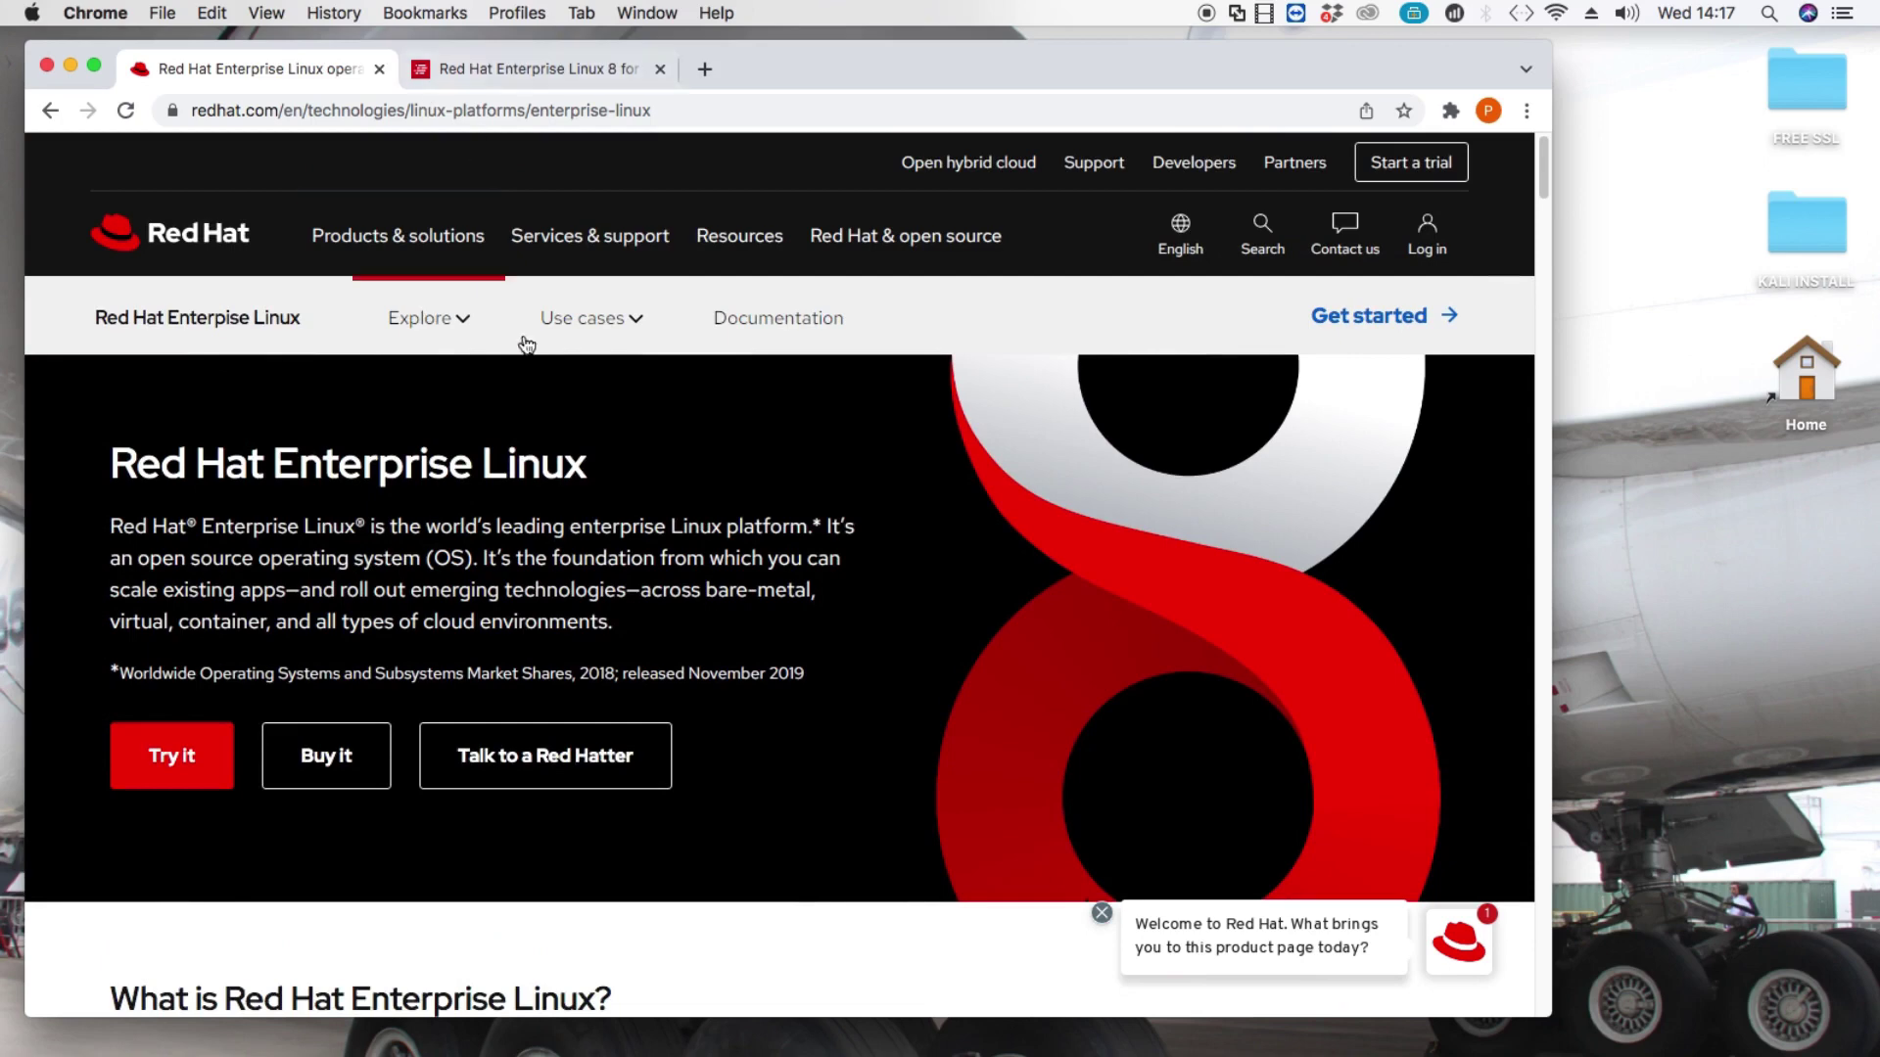
click(483, 79)
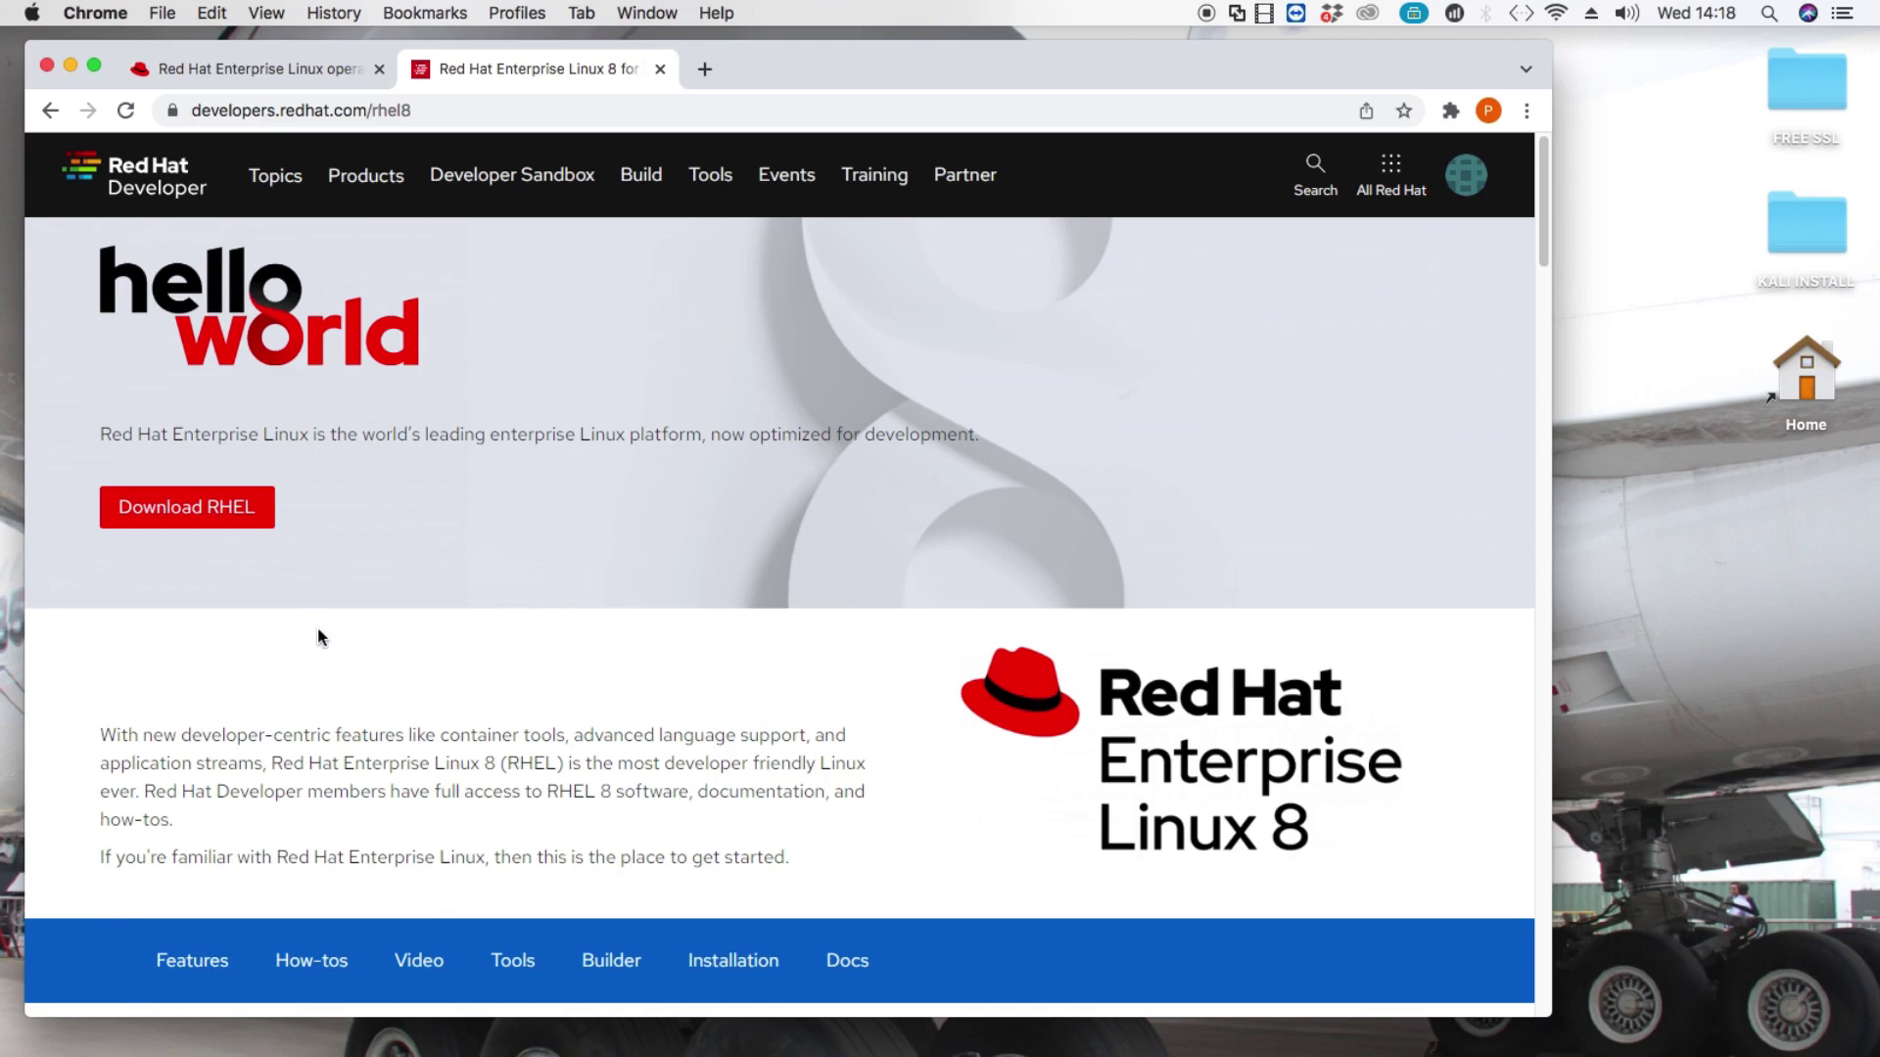
Go to the Download RHEL page and scroll the All Downloads list to the 8.5.0 builds.
click(203, 514)
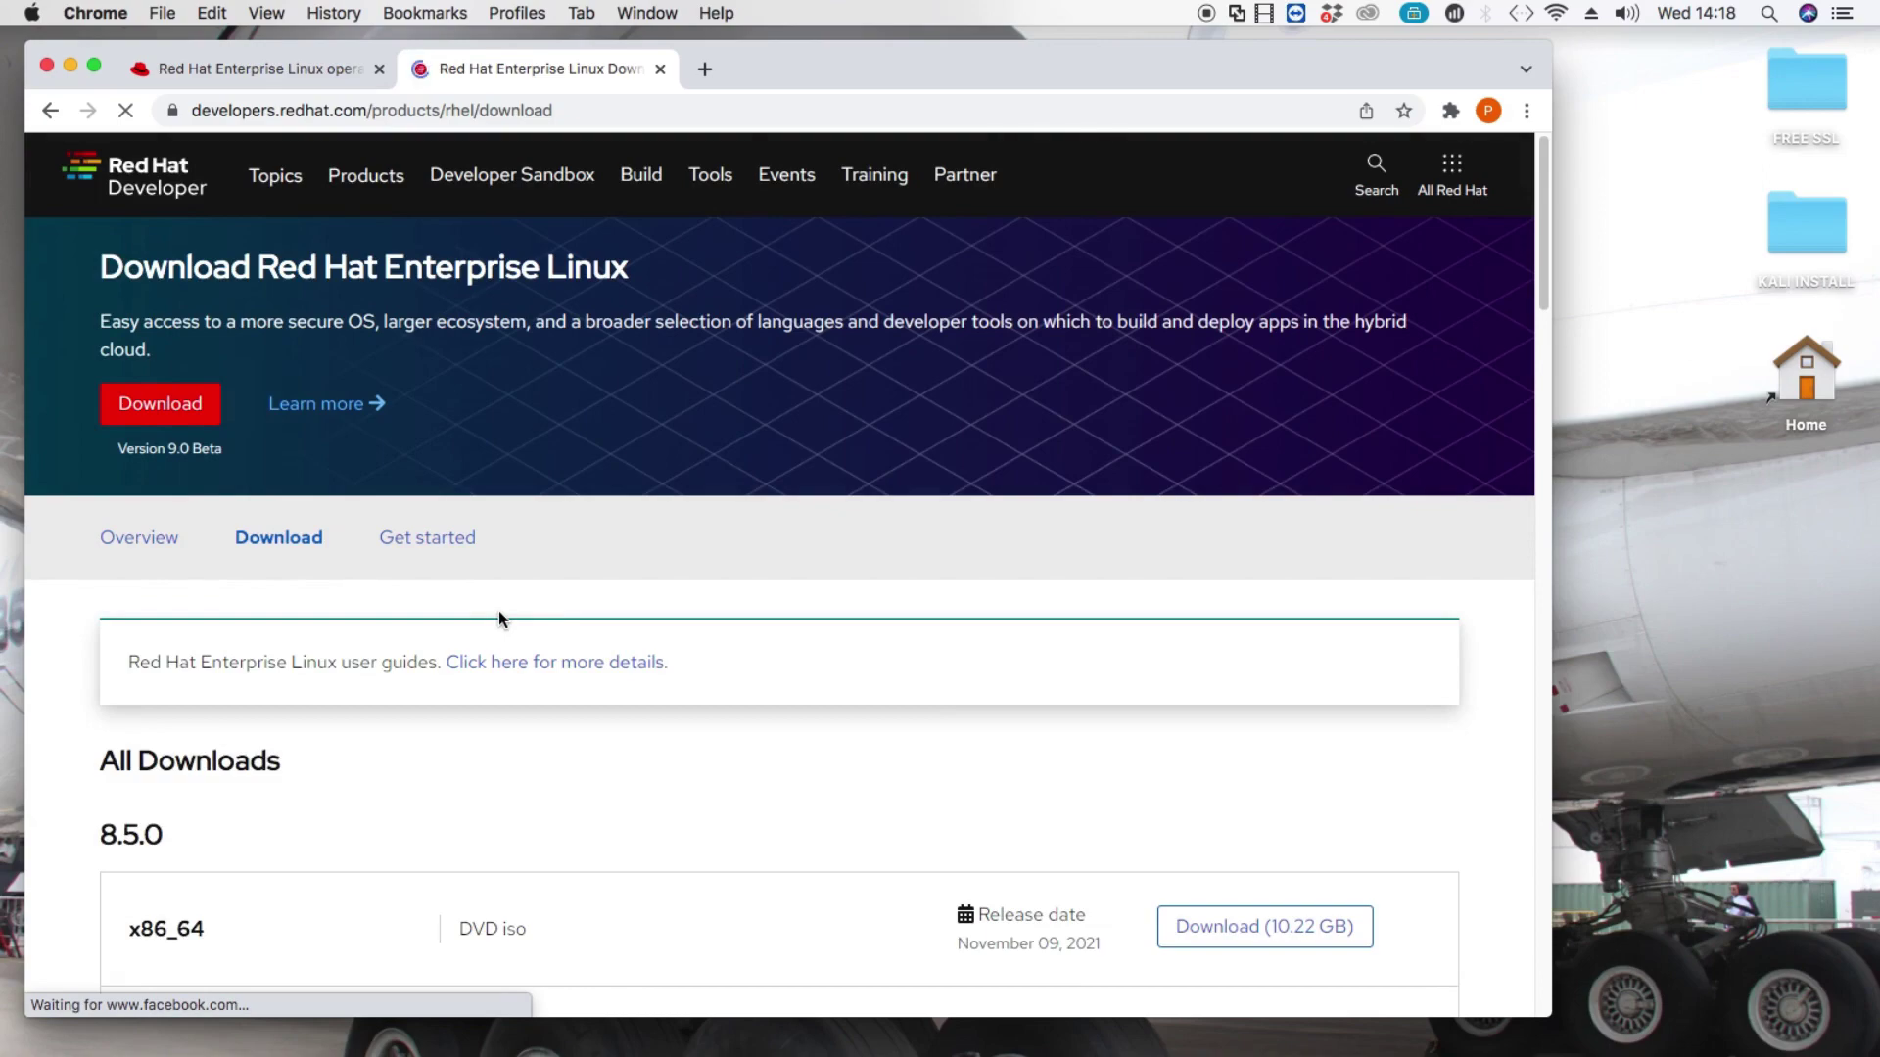
scroll(868, 741, down, 10)
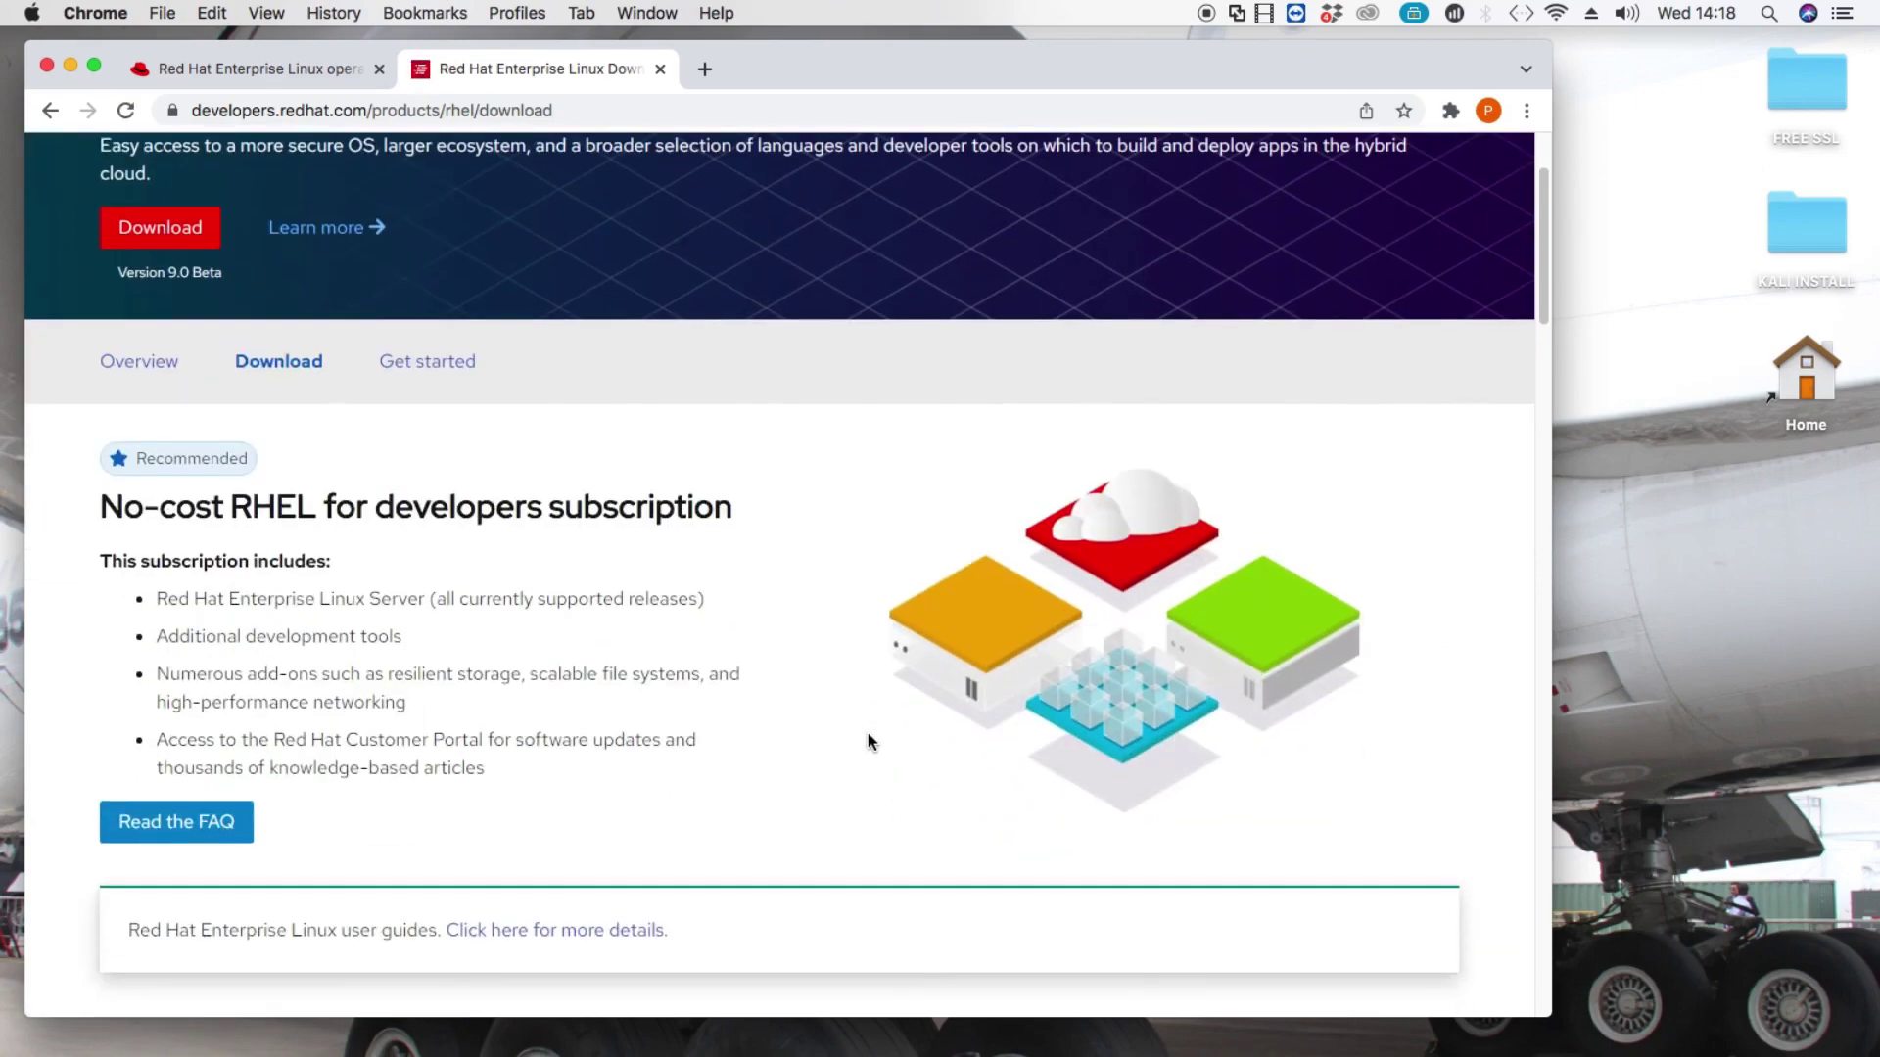
scroll(868, 741, down, 15)
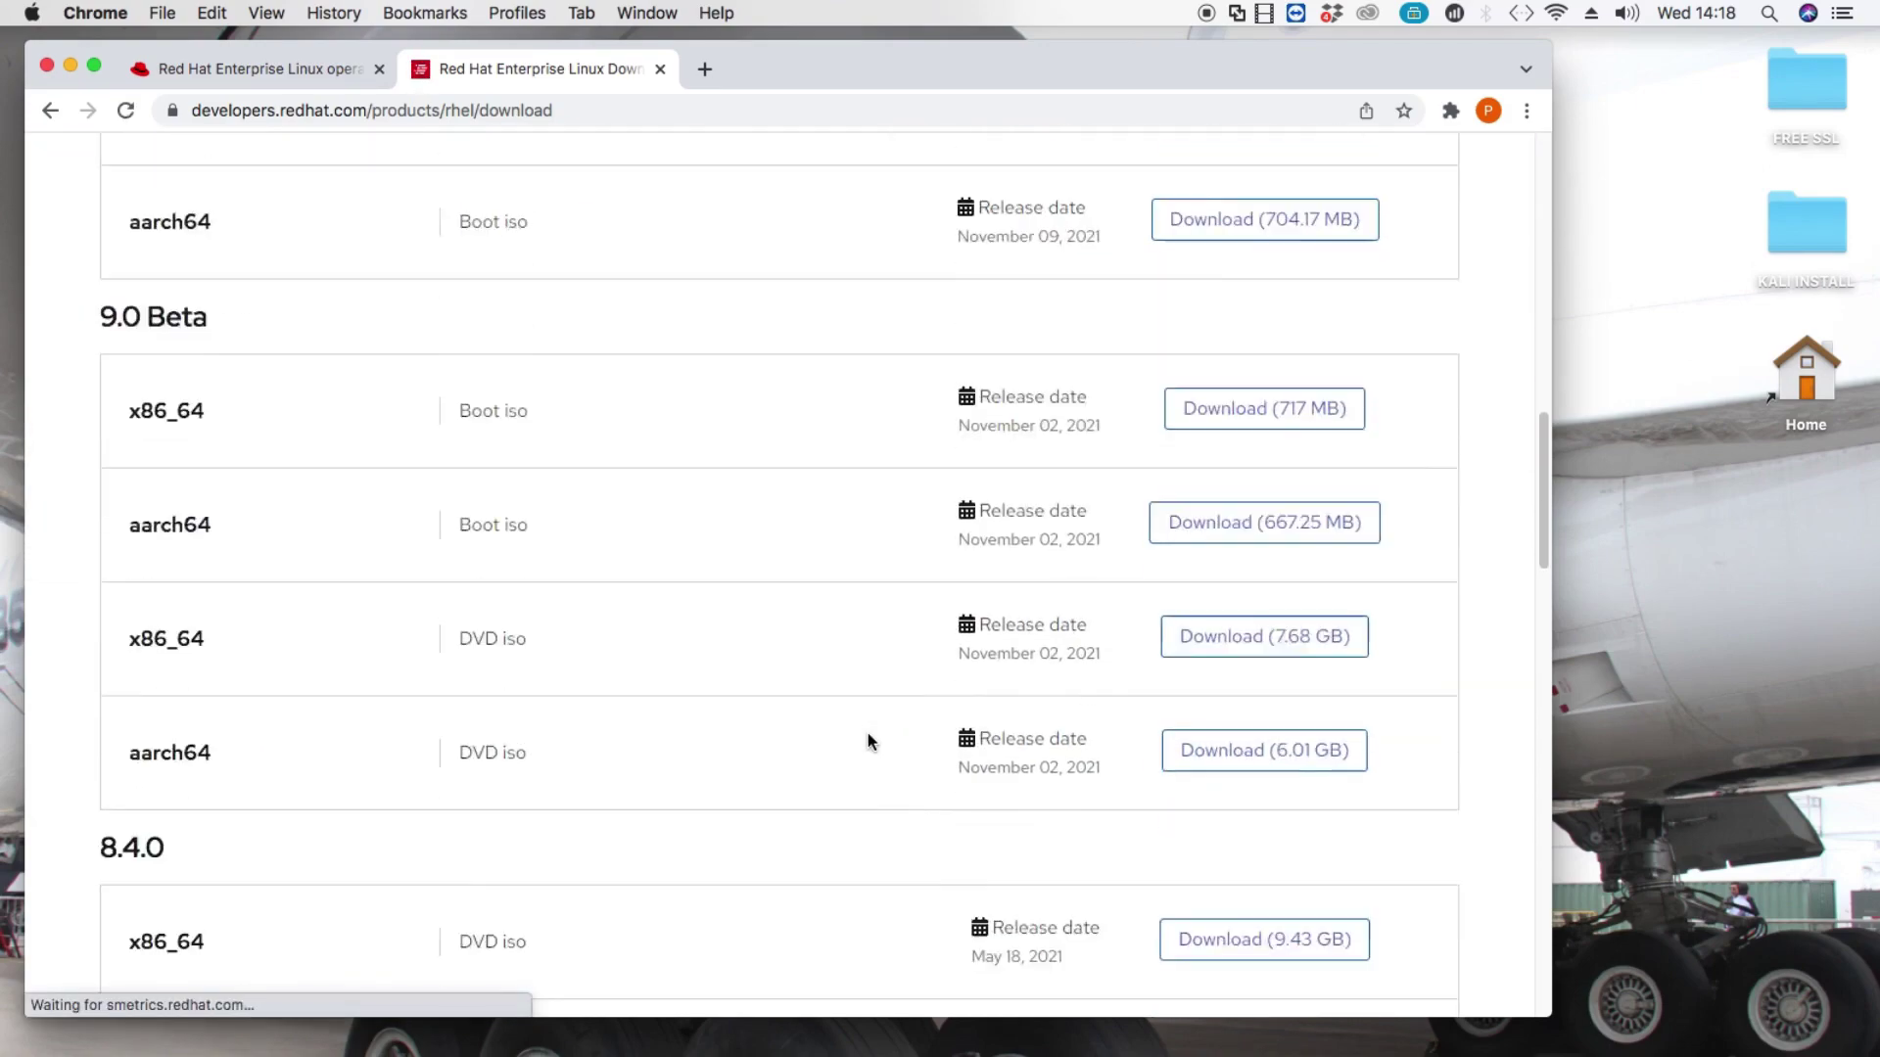
scroll(867, 741, down, 10)
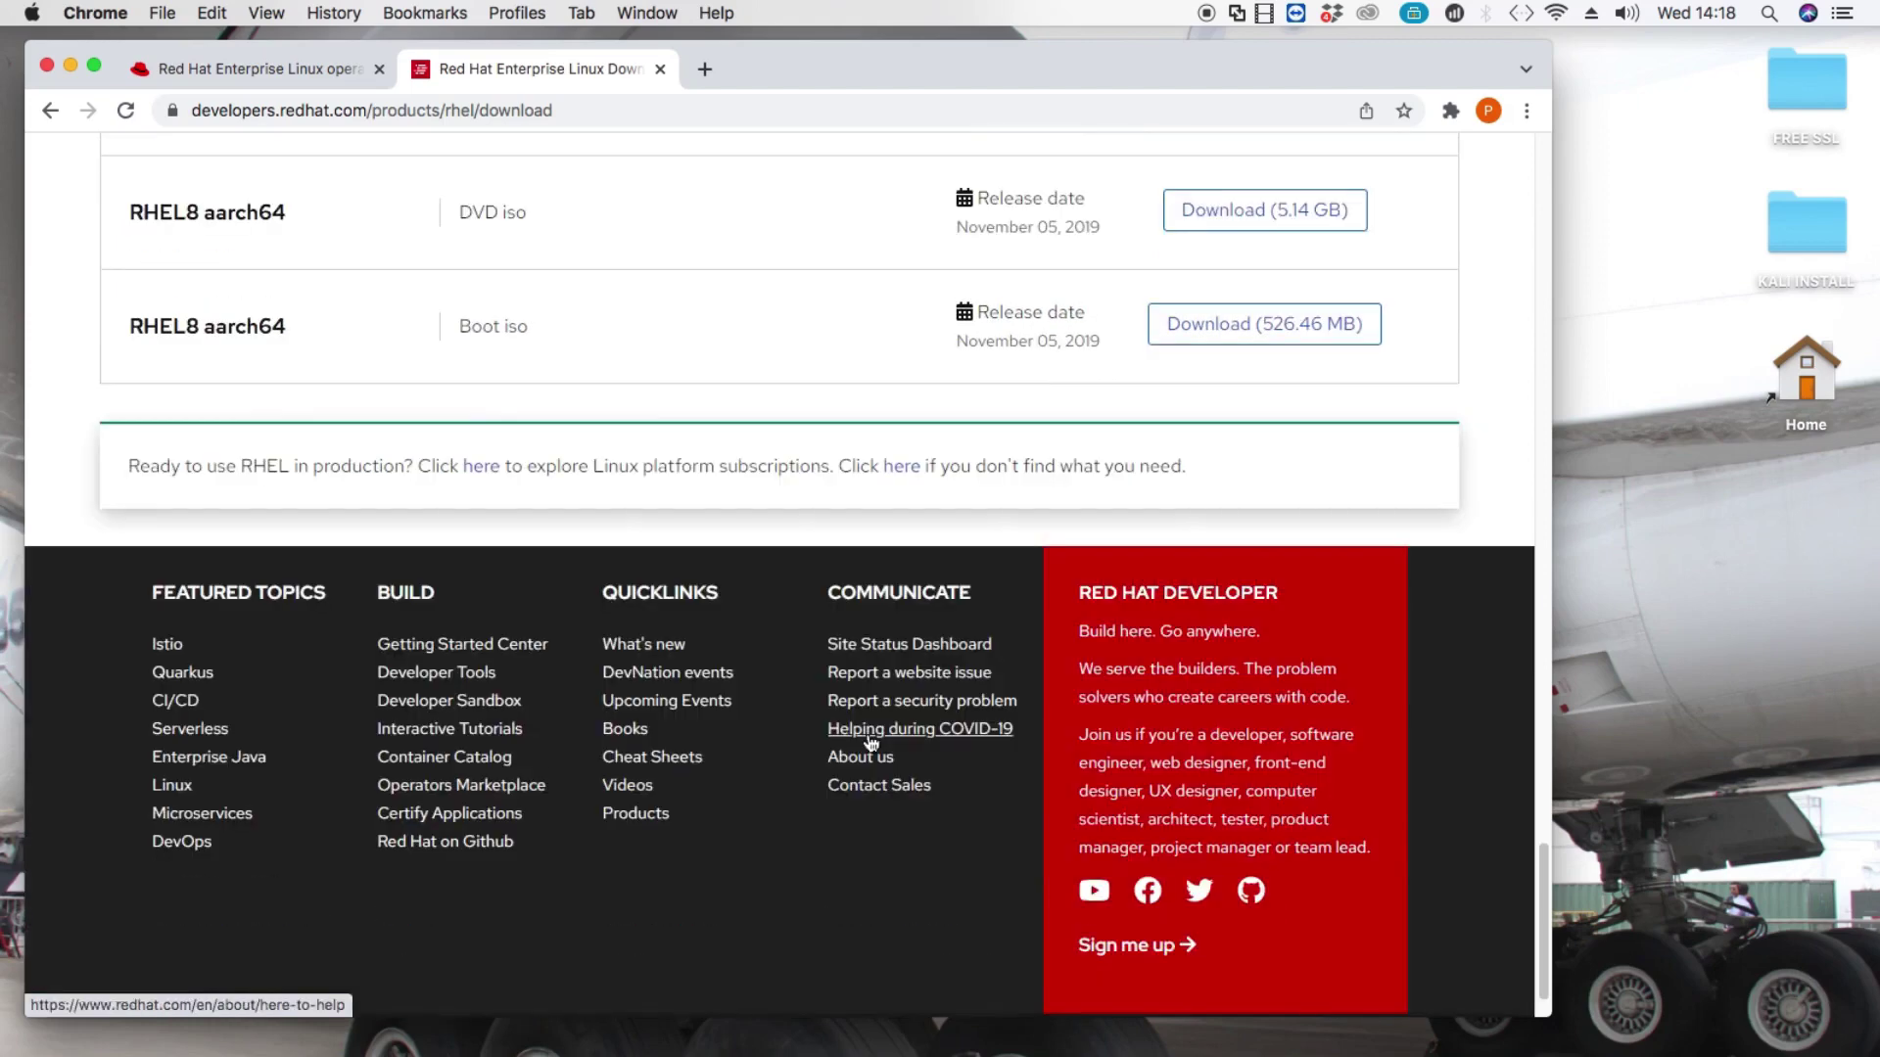
scroll(867, 741, up, 10)
scroll(868, 741, up, 15)
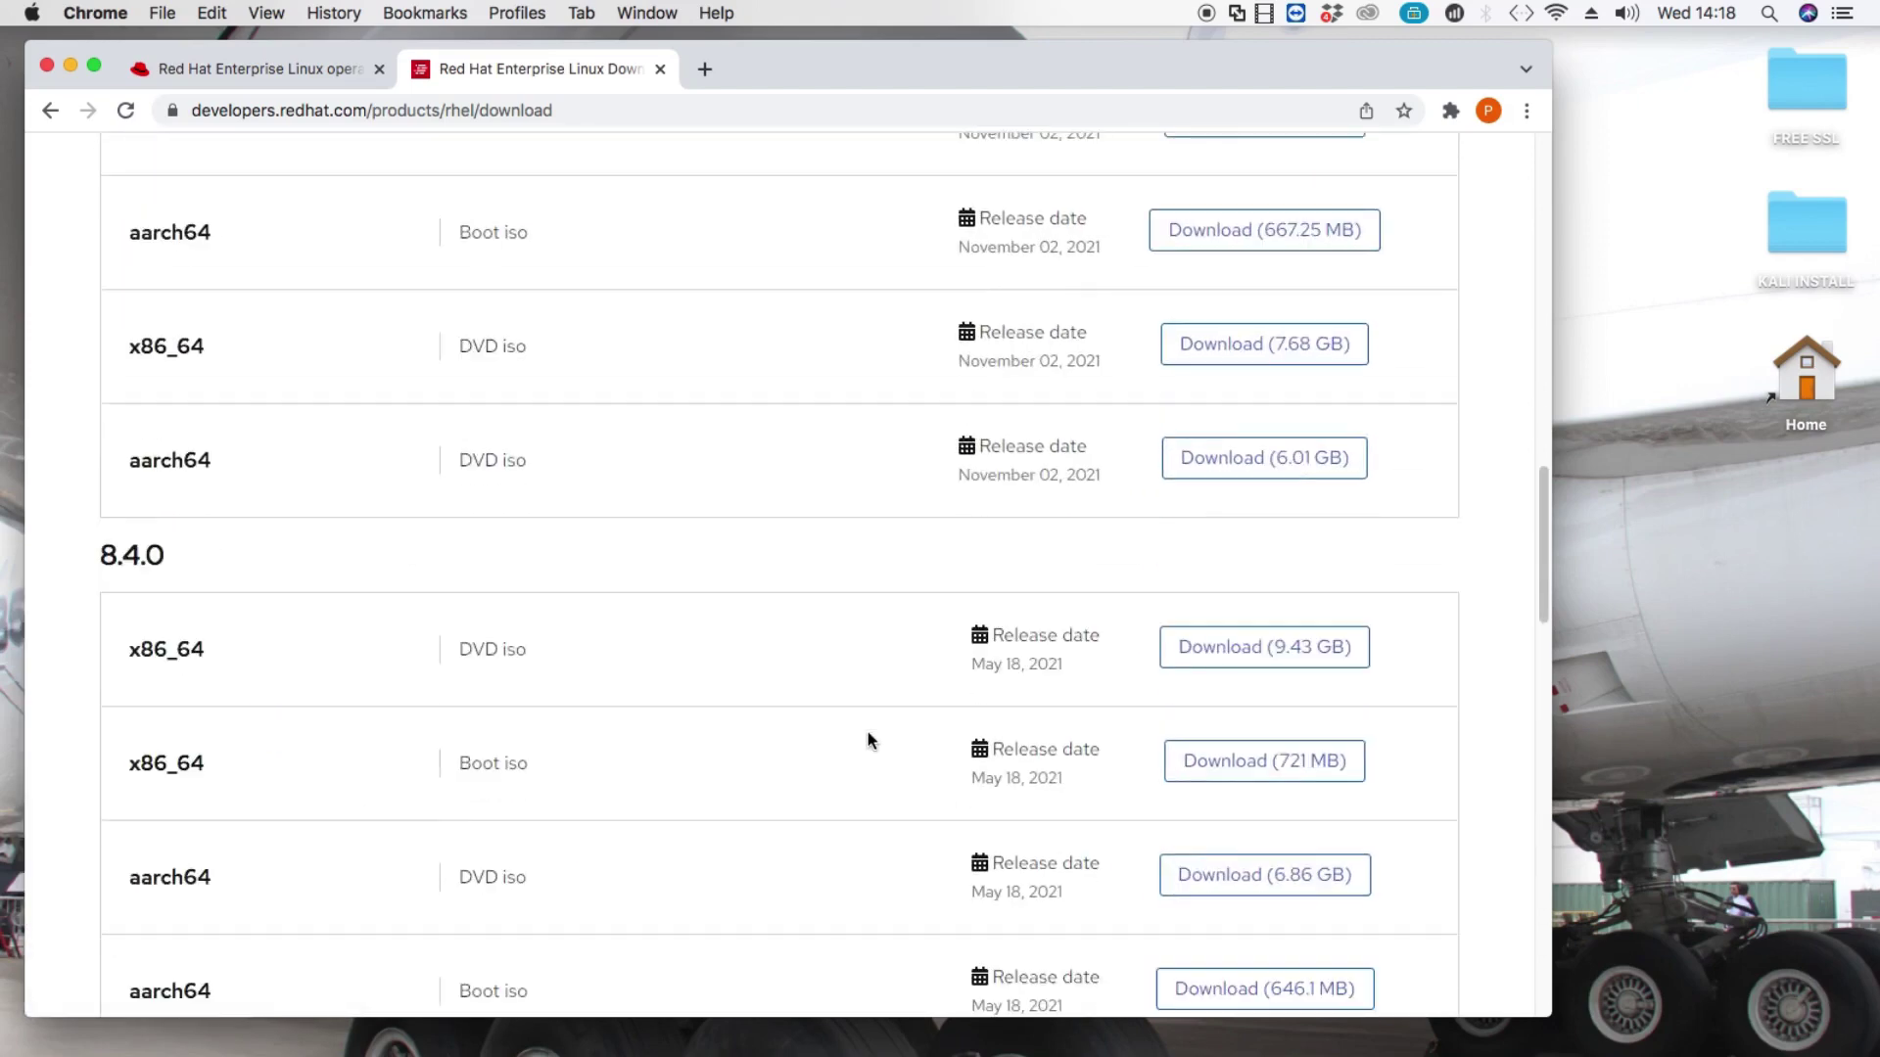
scroll(867, 736, down, 6)
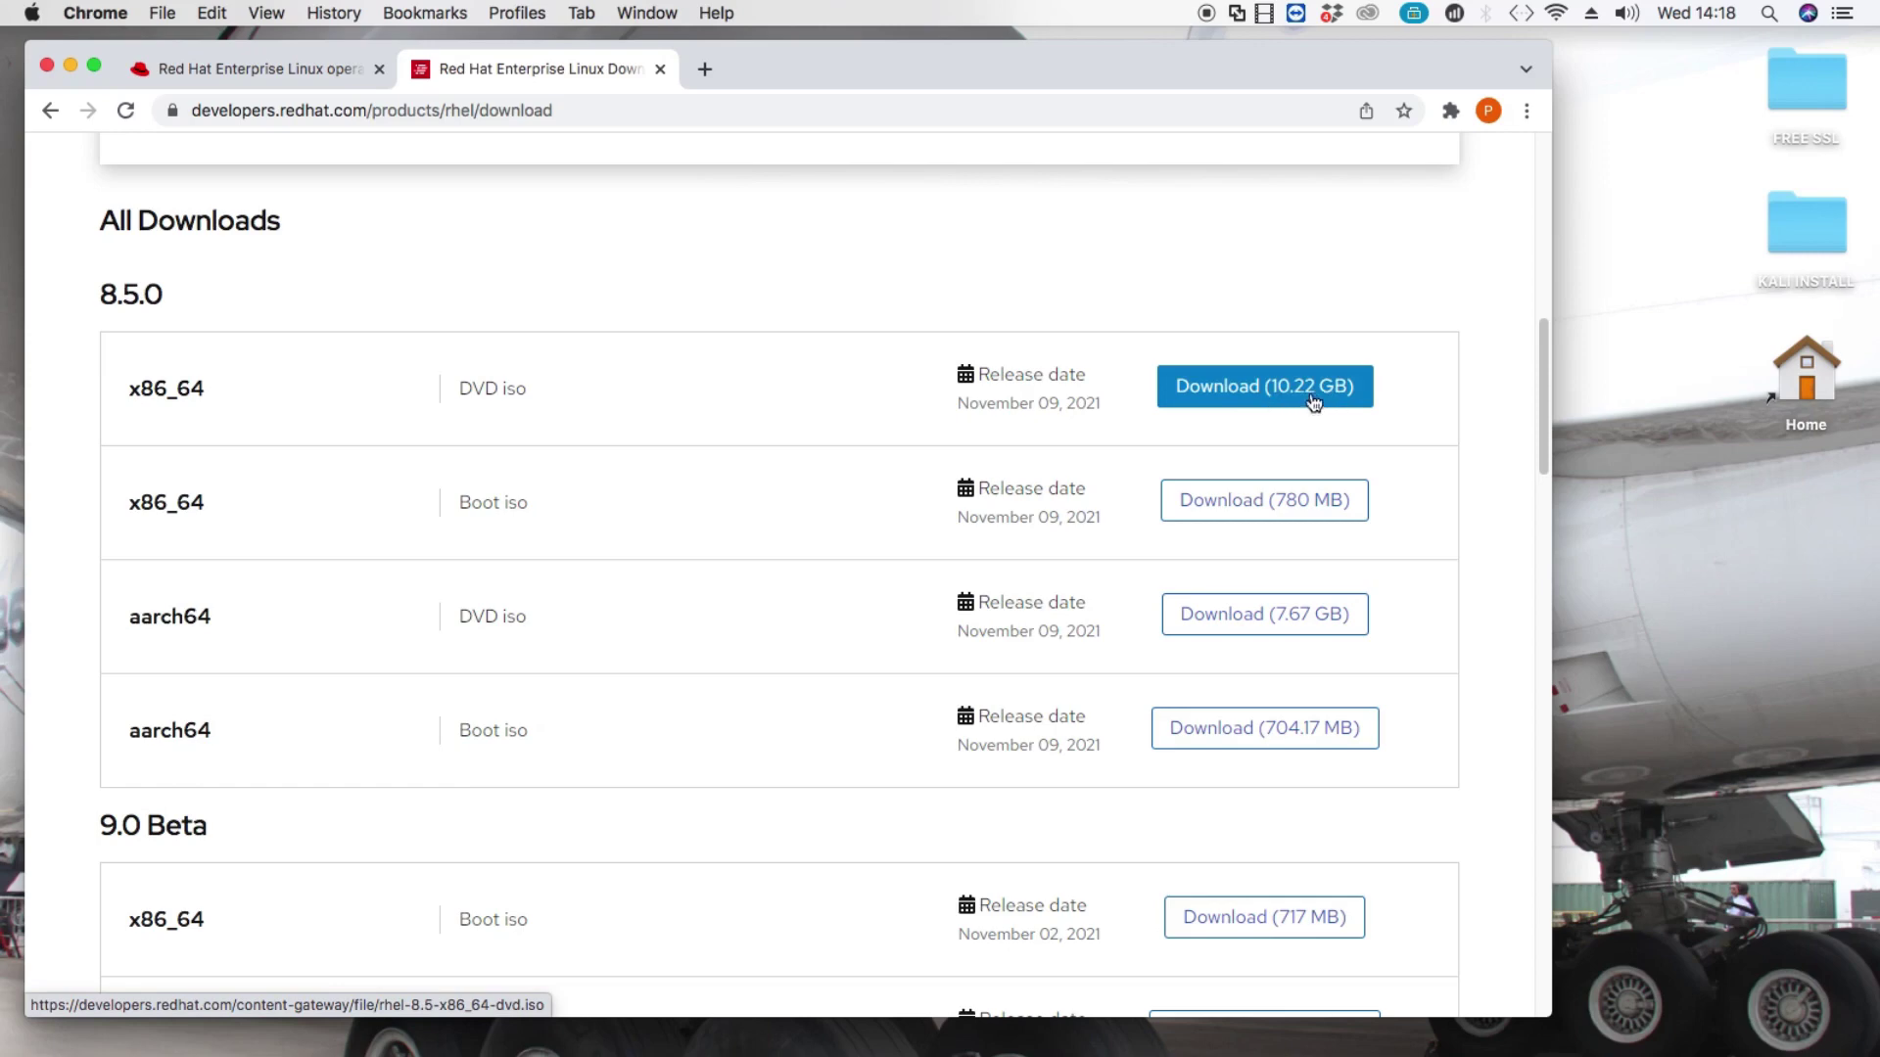
Download the 8.5.0 x86_64 DVD iso (10.22 GB) and check it in Chrome's downloads list.
click(1219, 397)
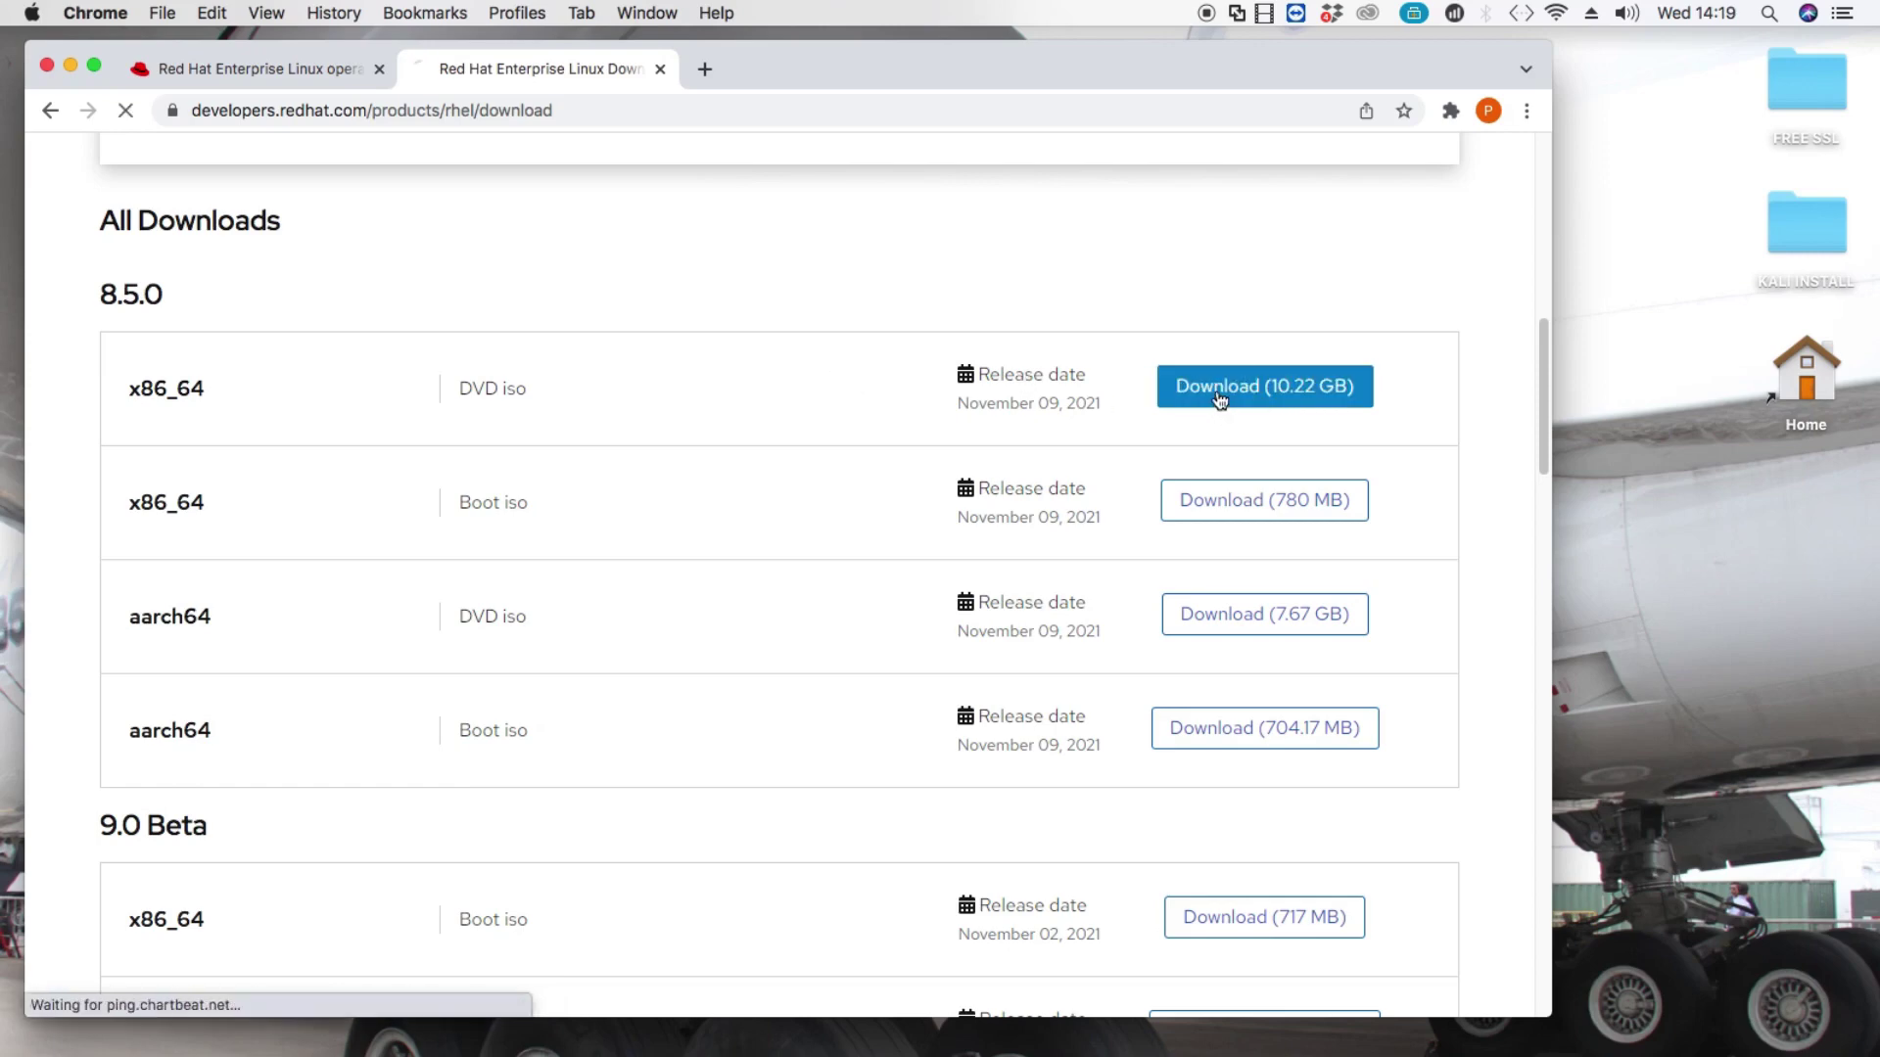
scroll(665, 556, up, 2)
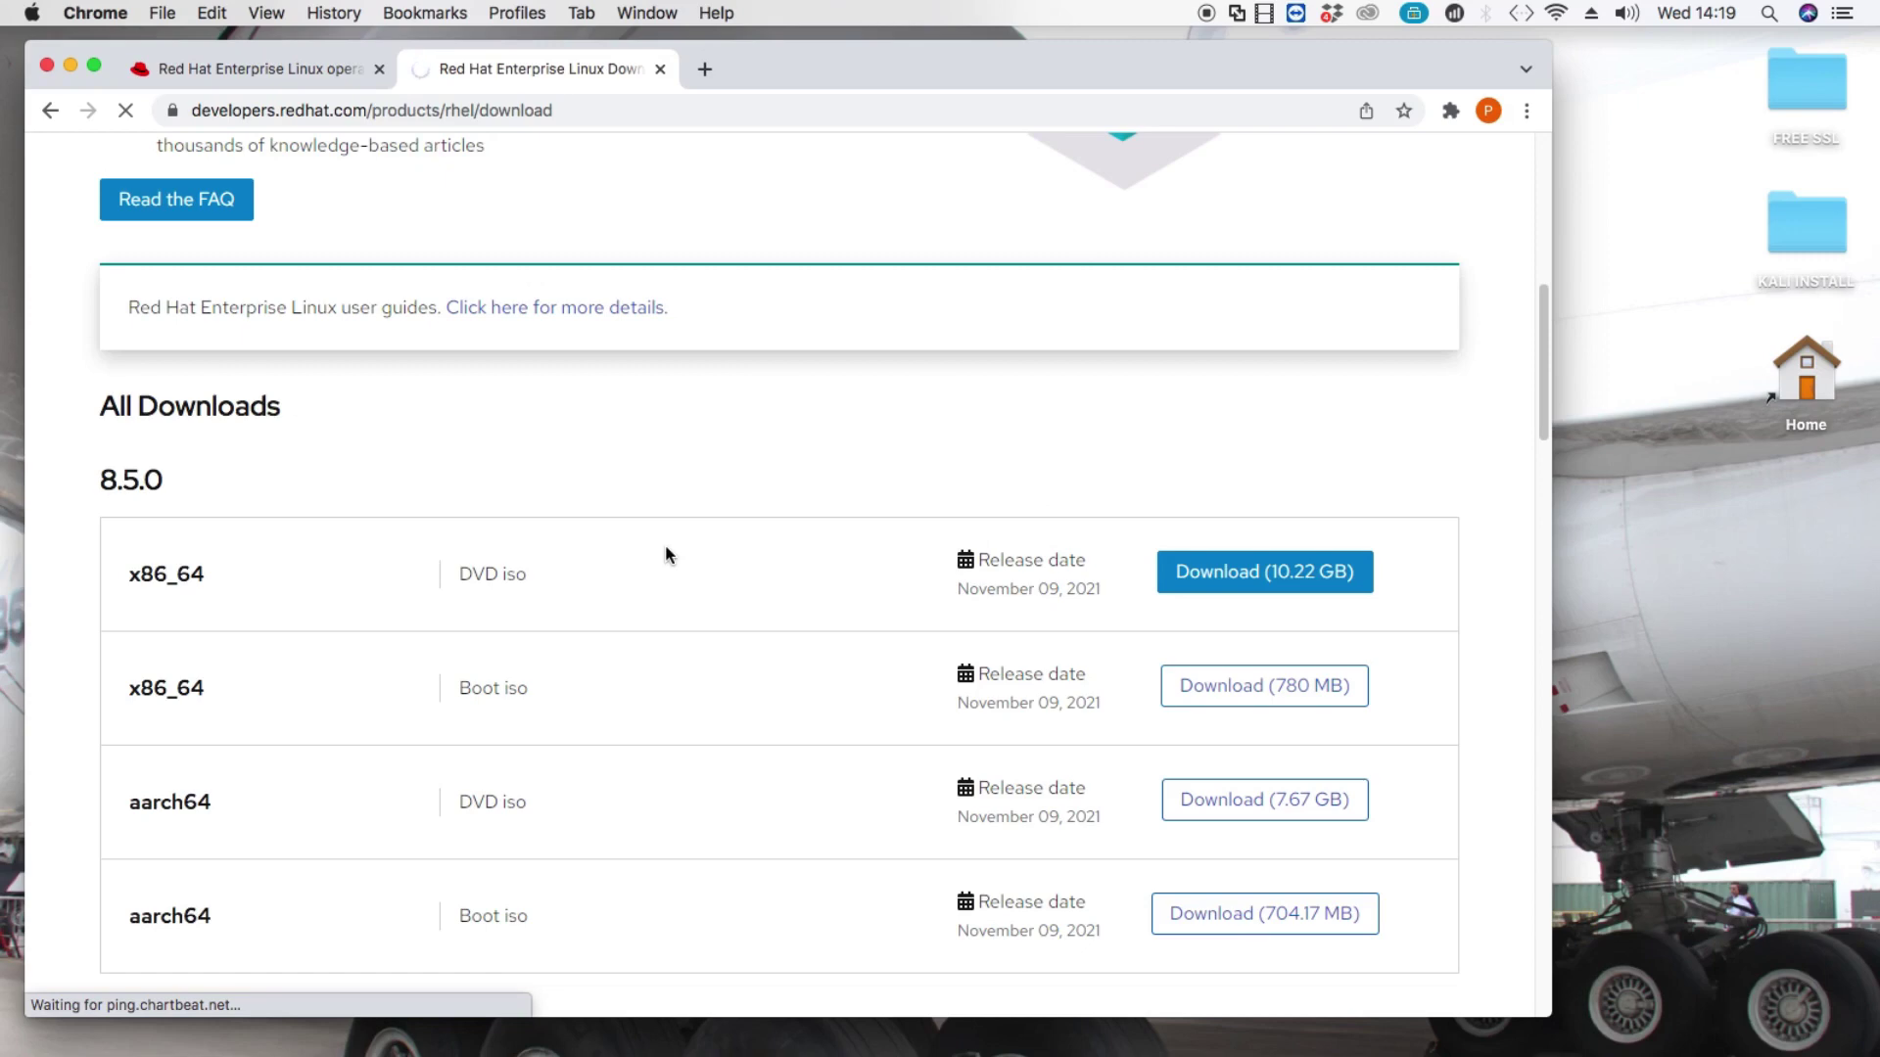
scroll(666, 556, up, 8)
scroll(665, 554, down, 3)
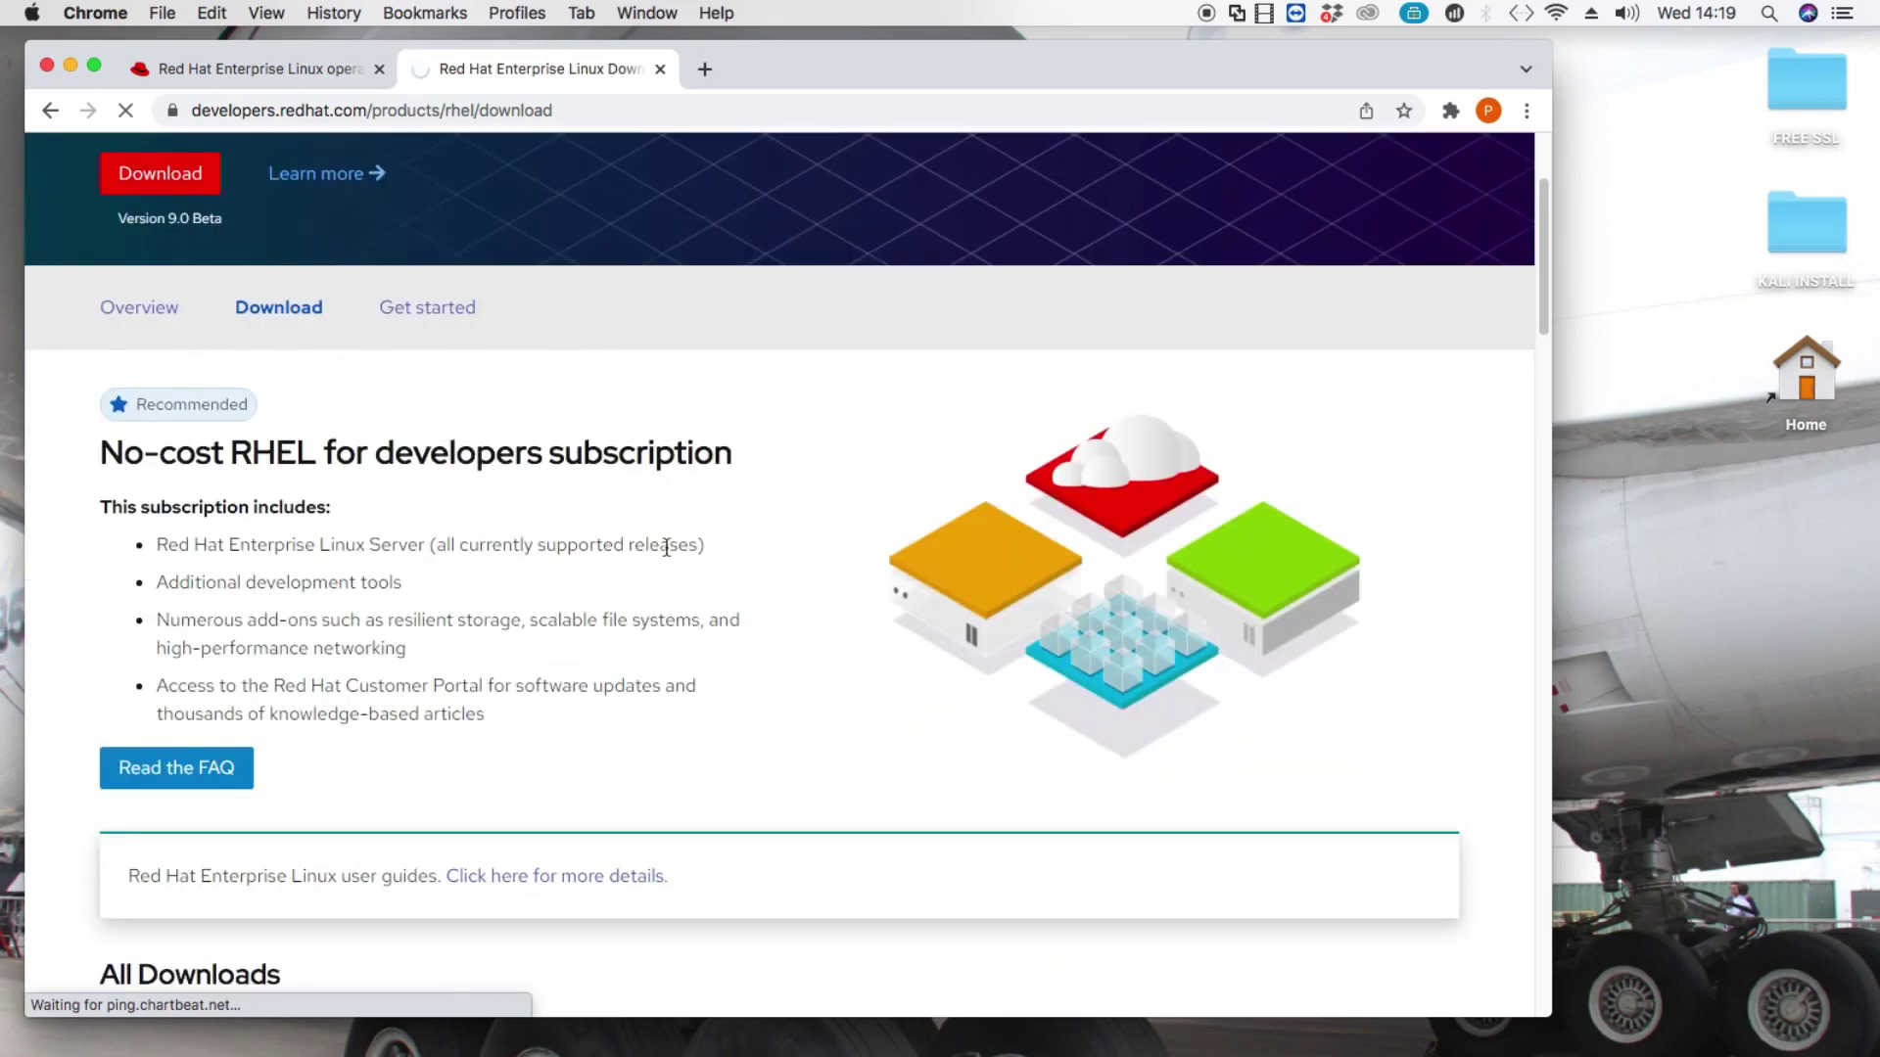
scroll(666, 546, up, 3)
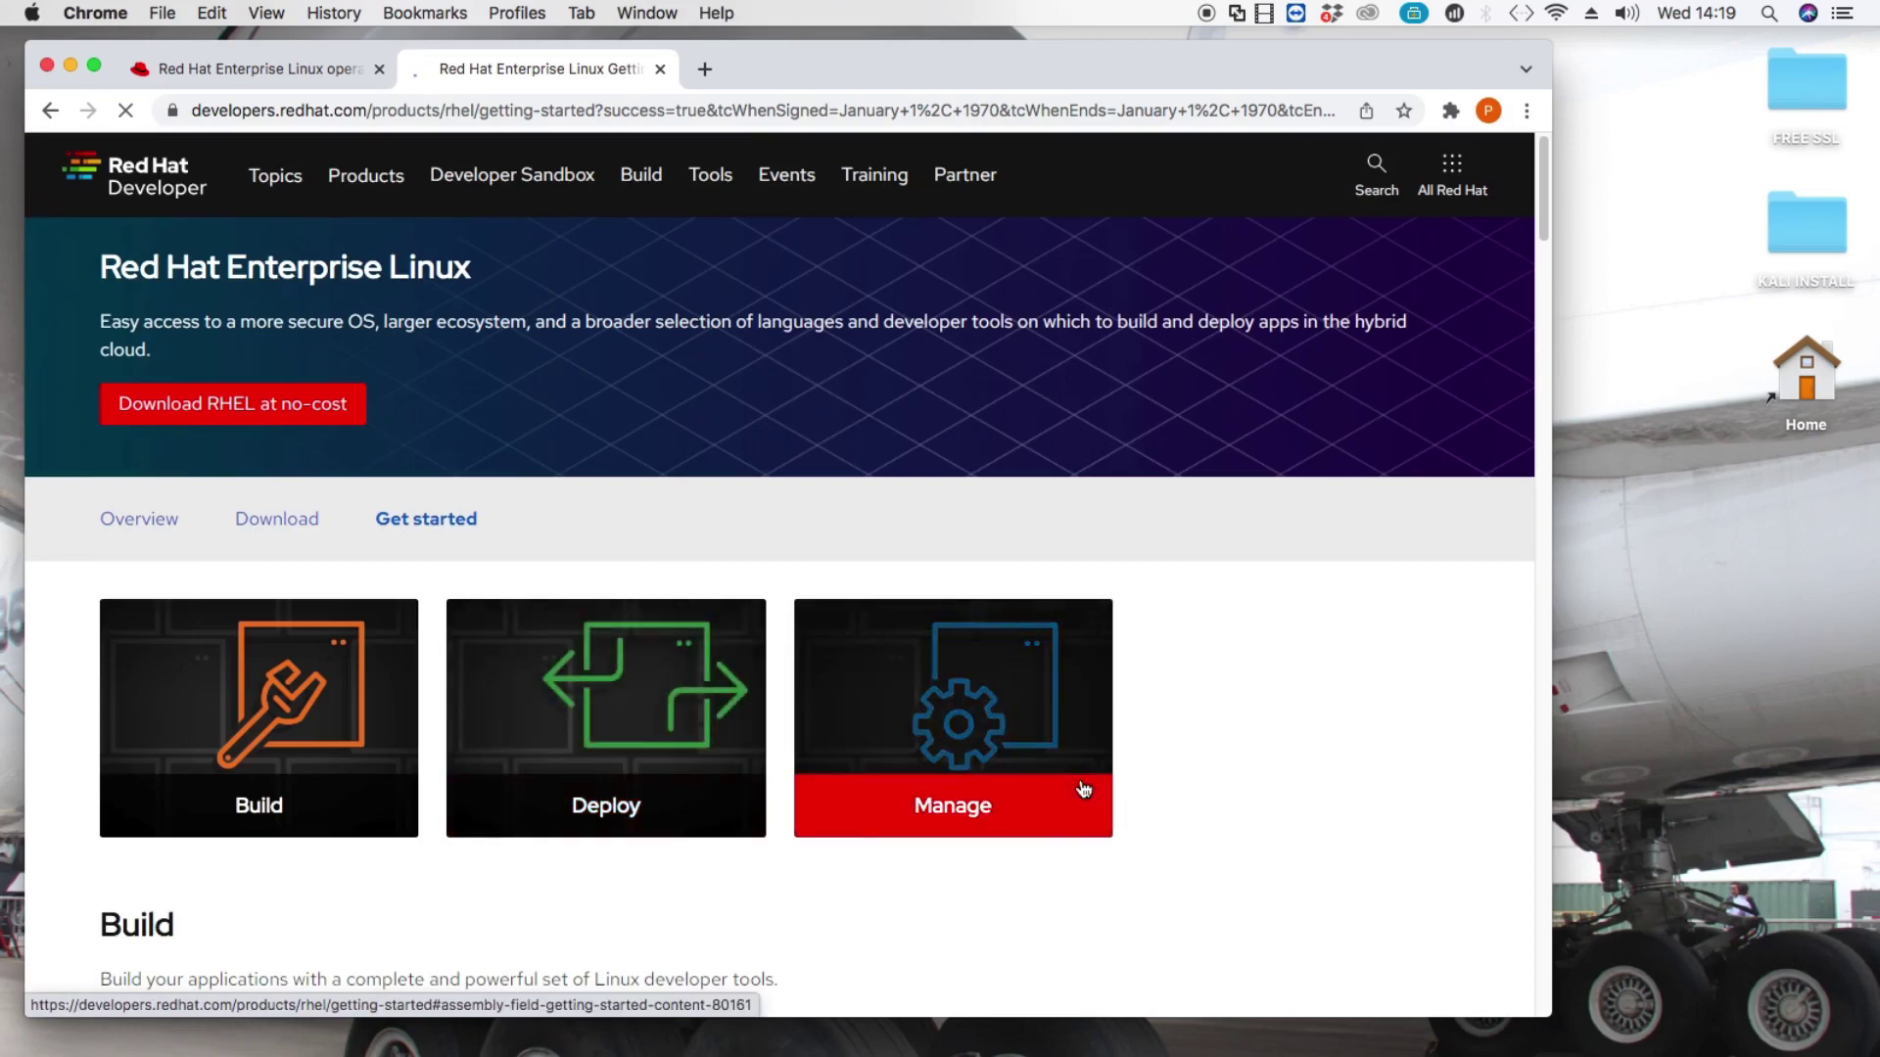
scroll(1083, 789, down, 7)
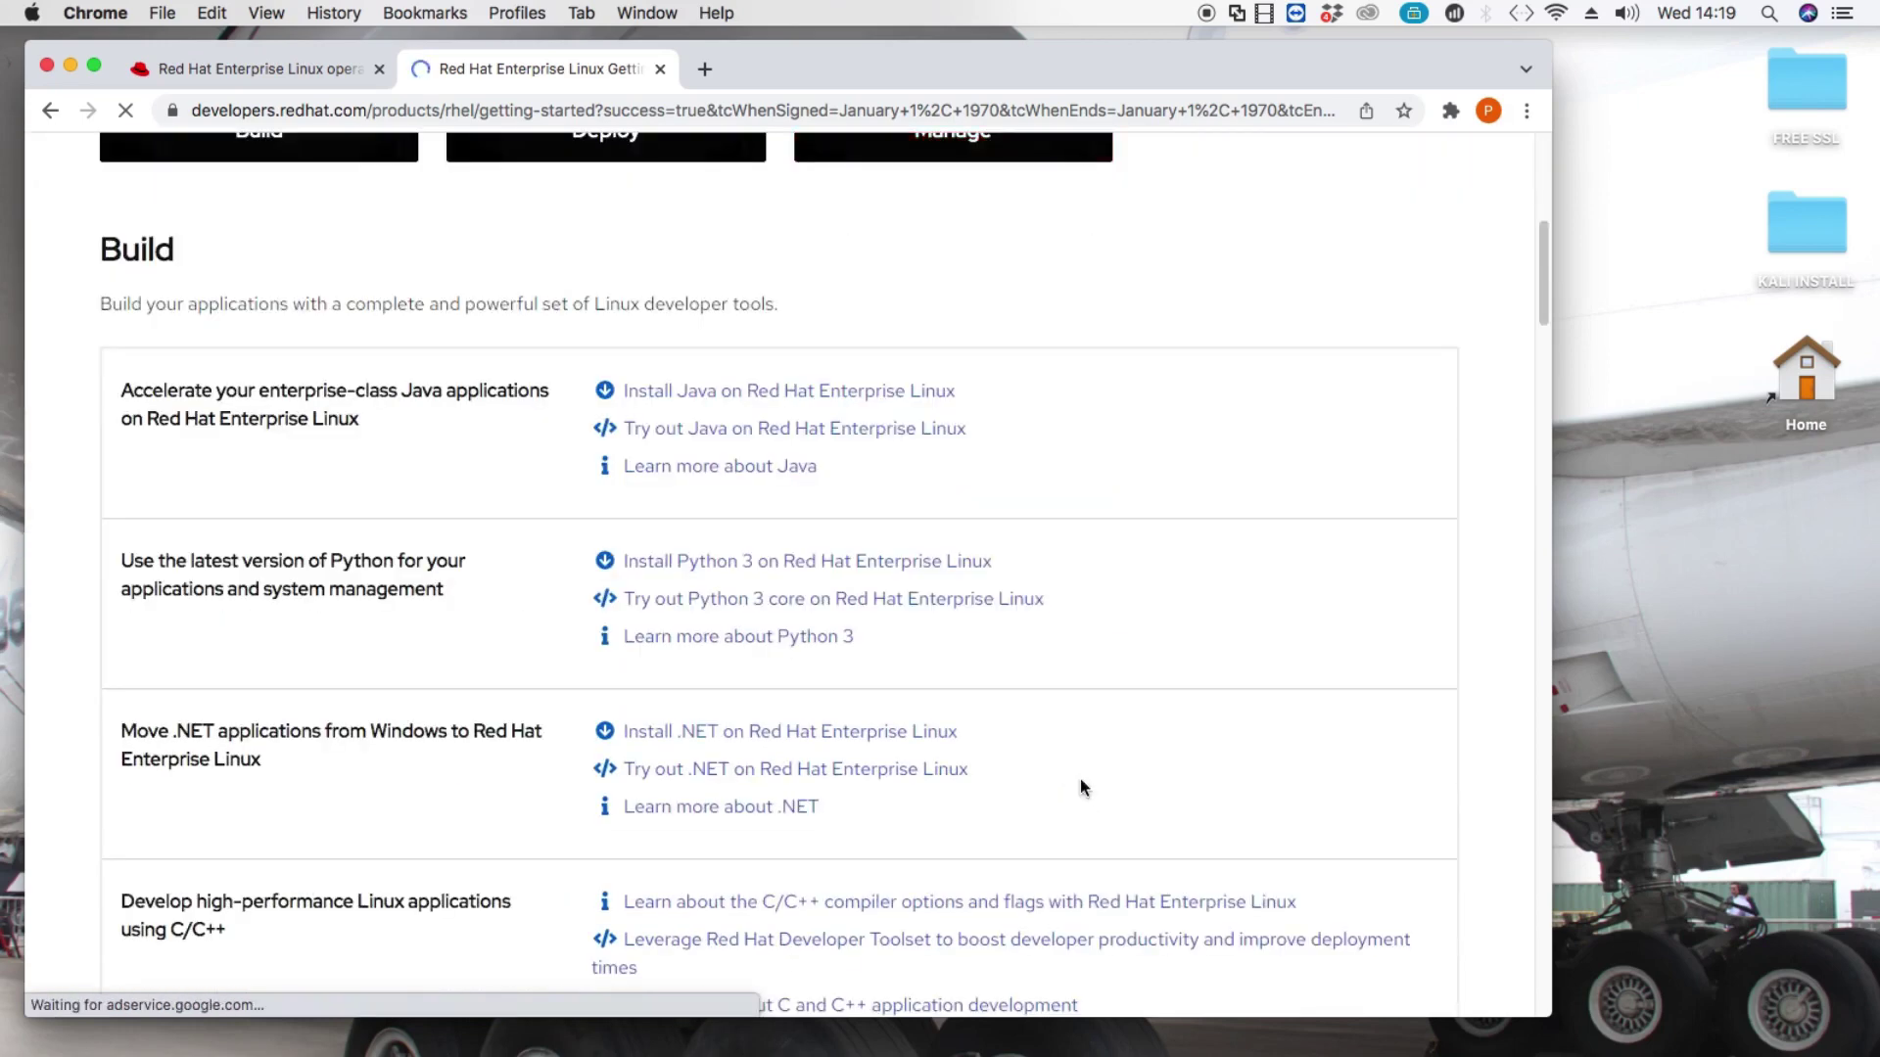
scroll(1078, 783, up, 7)
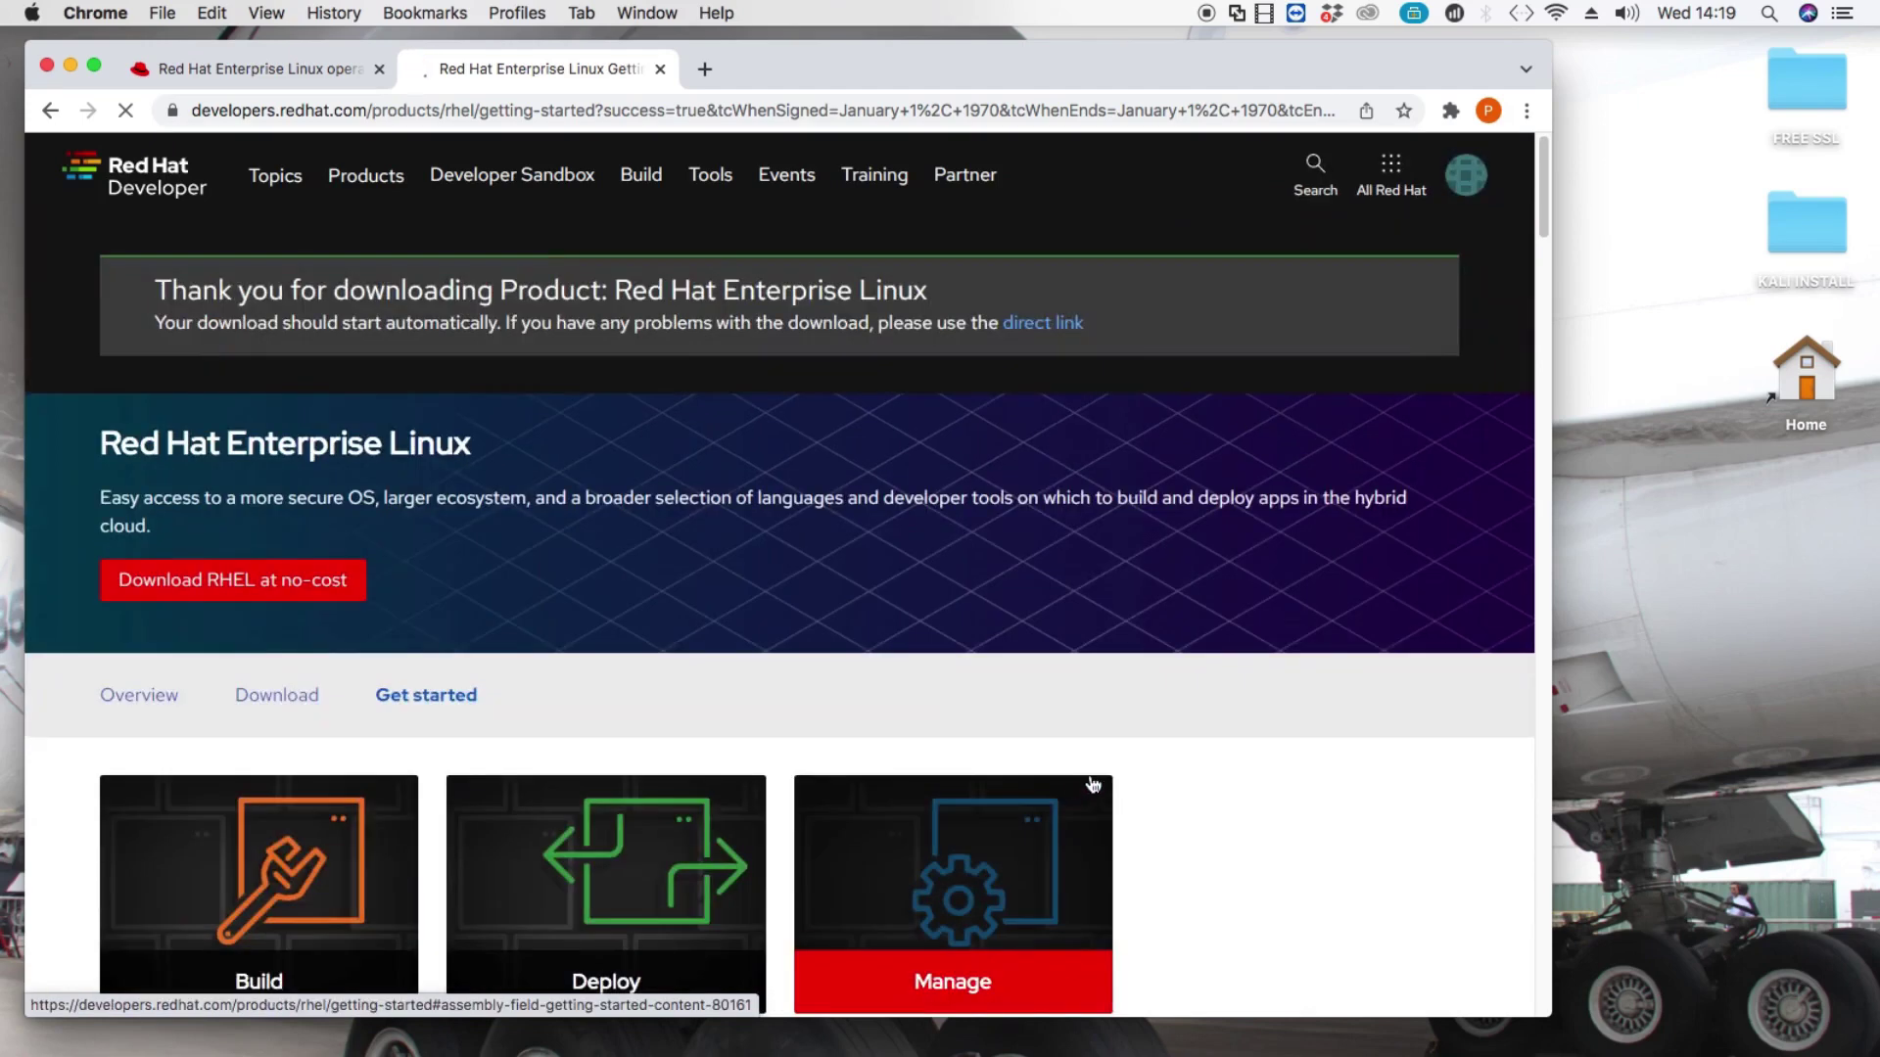
scroll(1074, 819, down, 1)
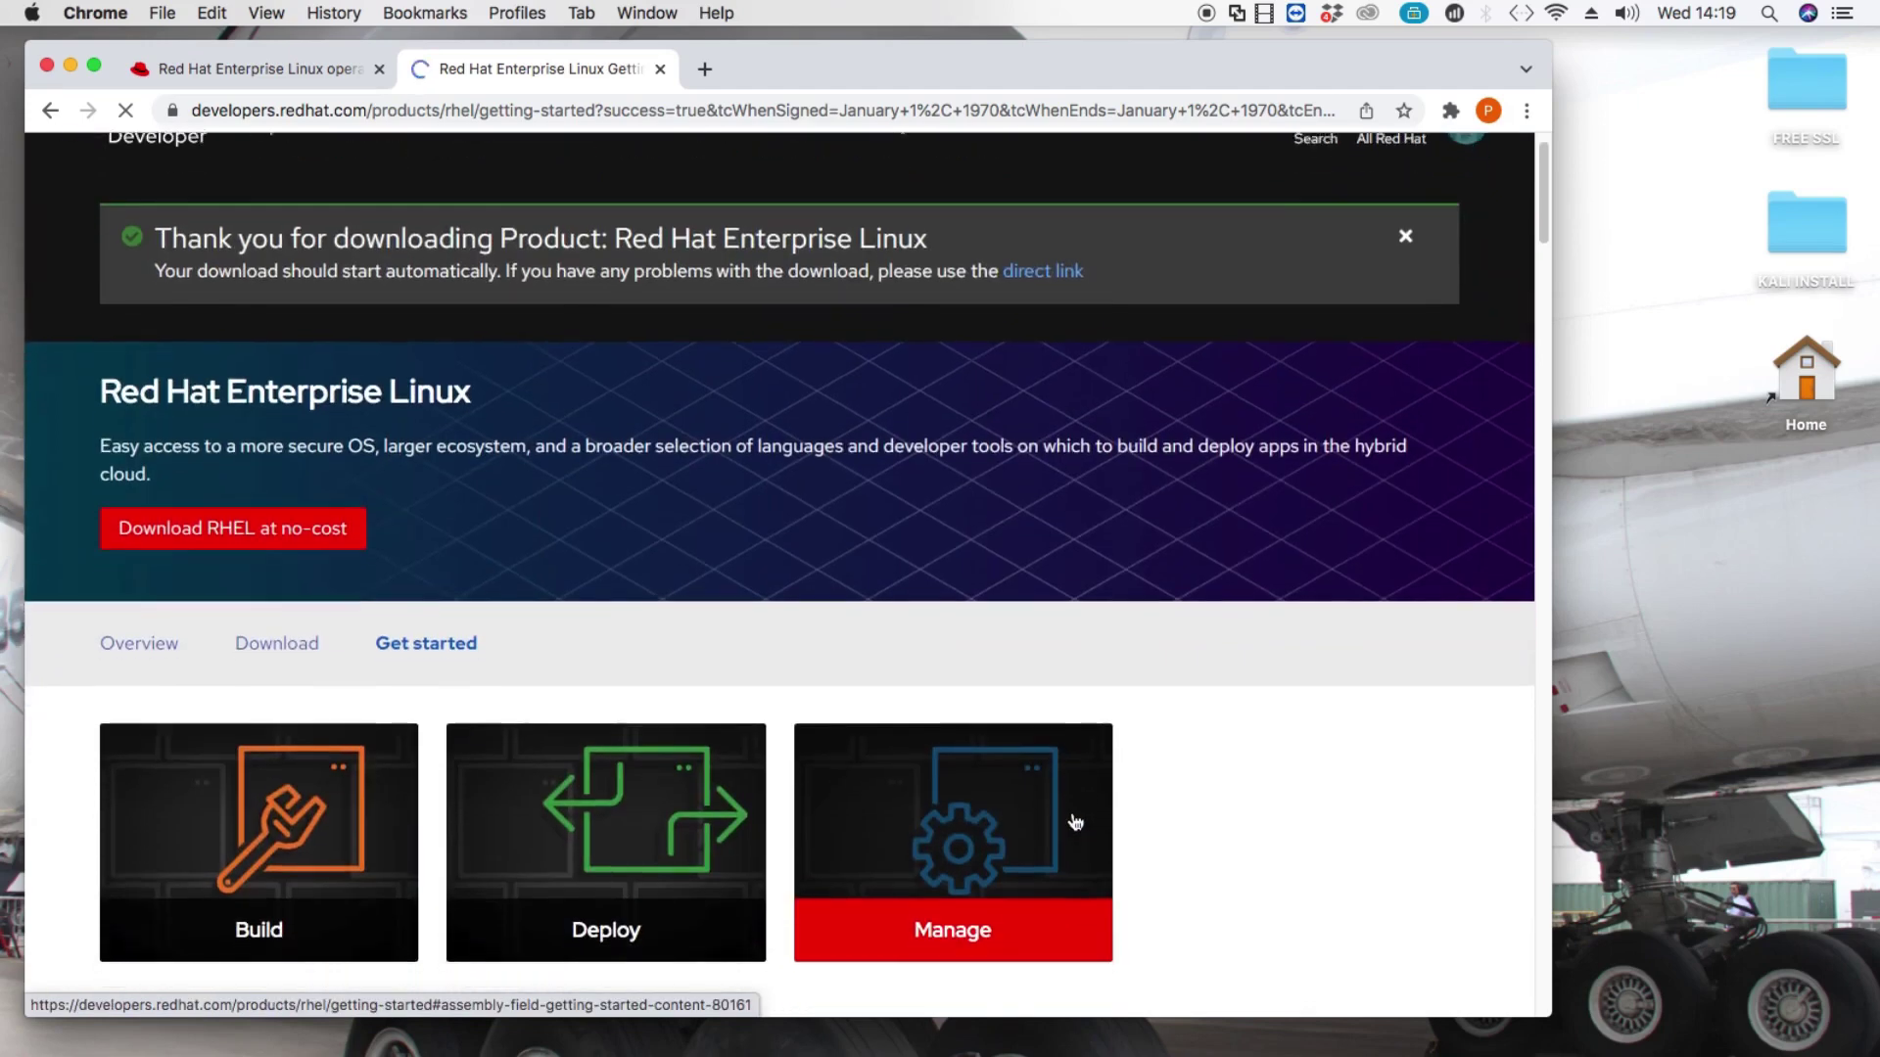
scroll(1075, 820, down, 2)
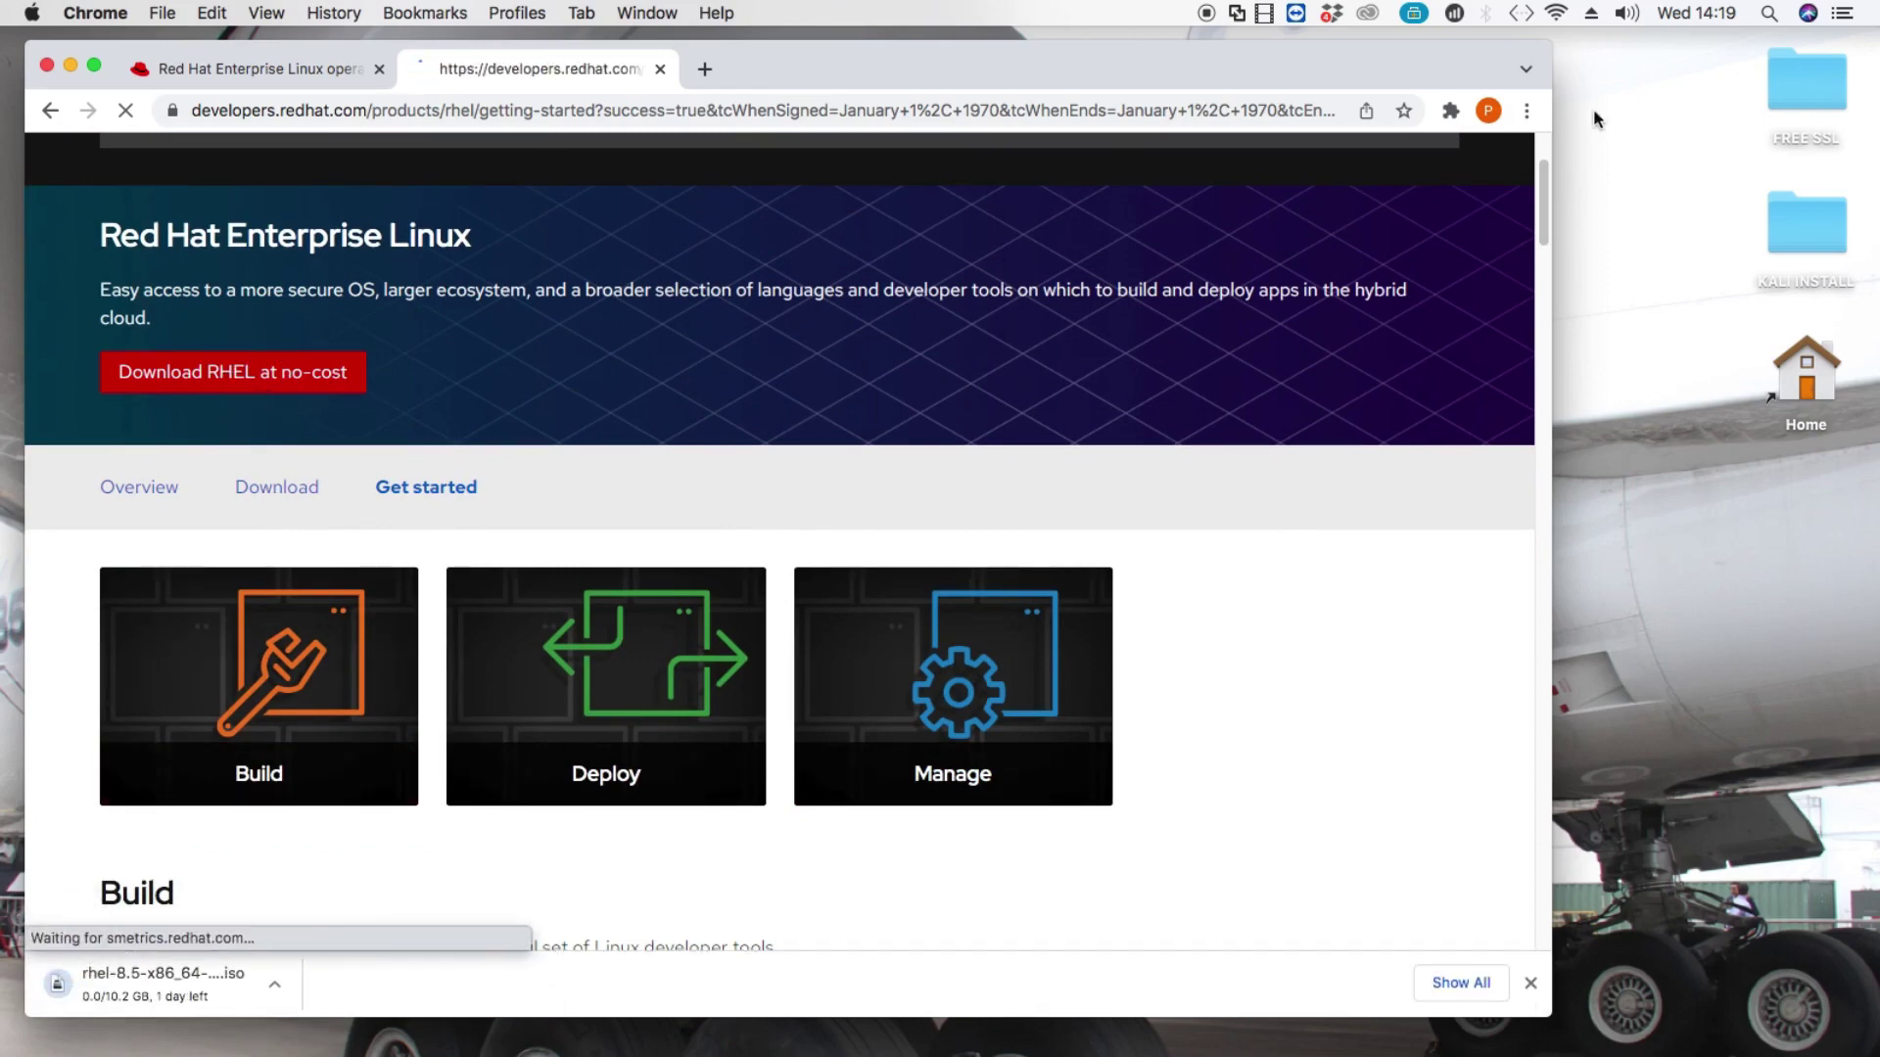
click(1526, 111)
click(1250, 301)
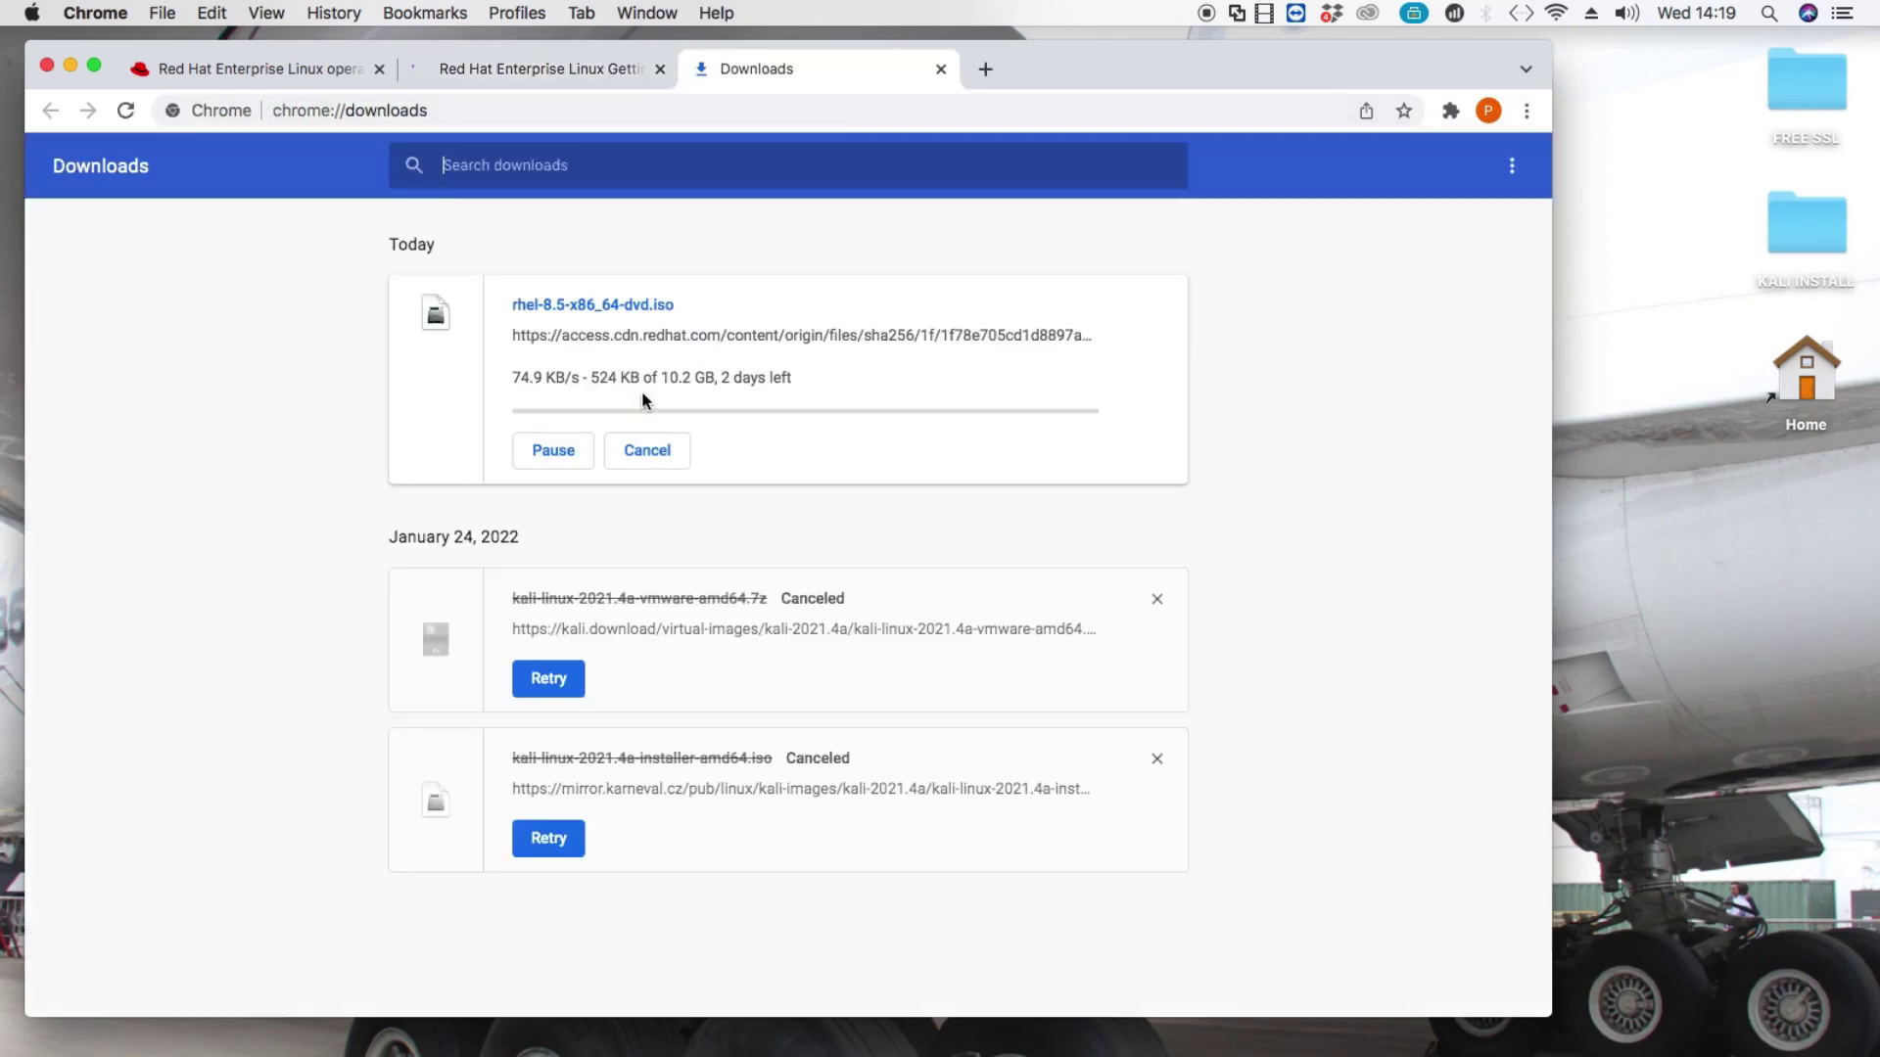
Remove the two canceled kali-linux entries from Chrome's downloads list.
click(1162, 605)
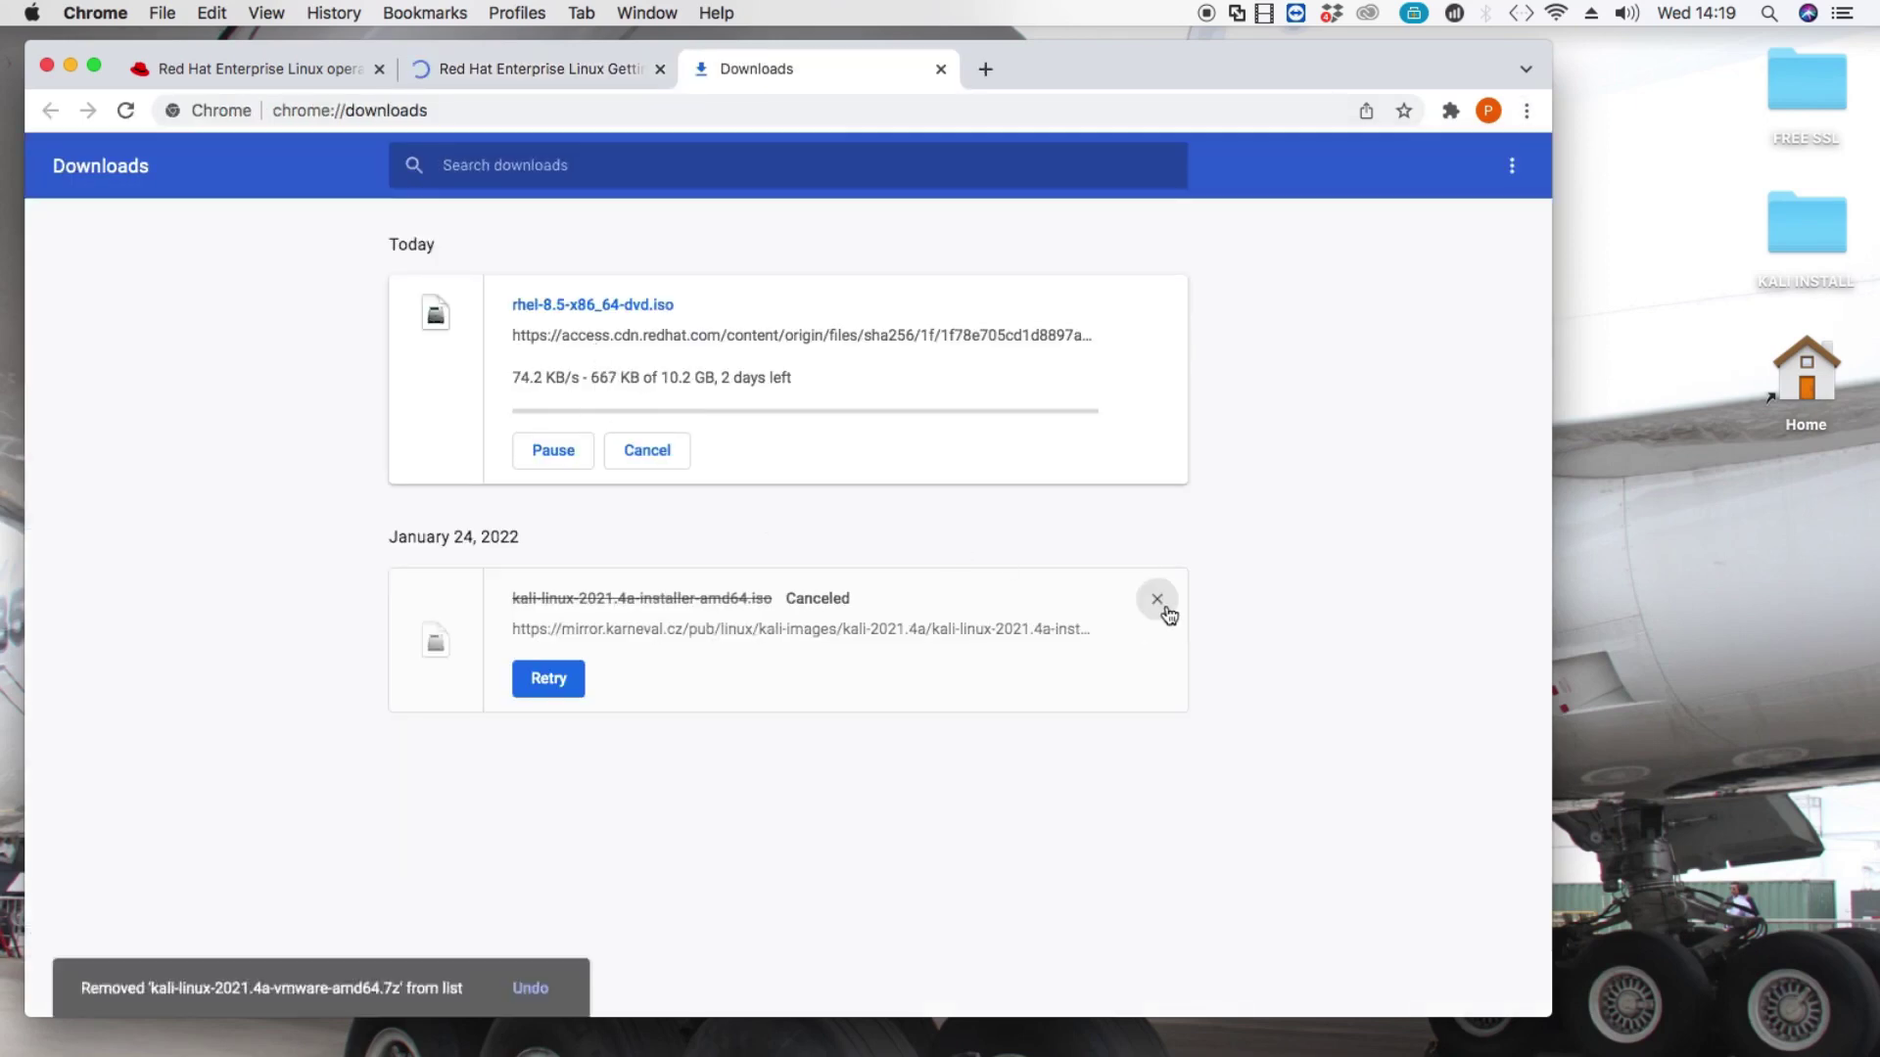
click(1157, 599)
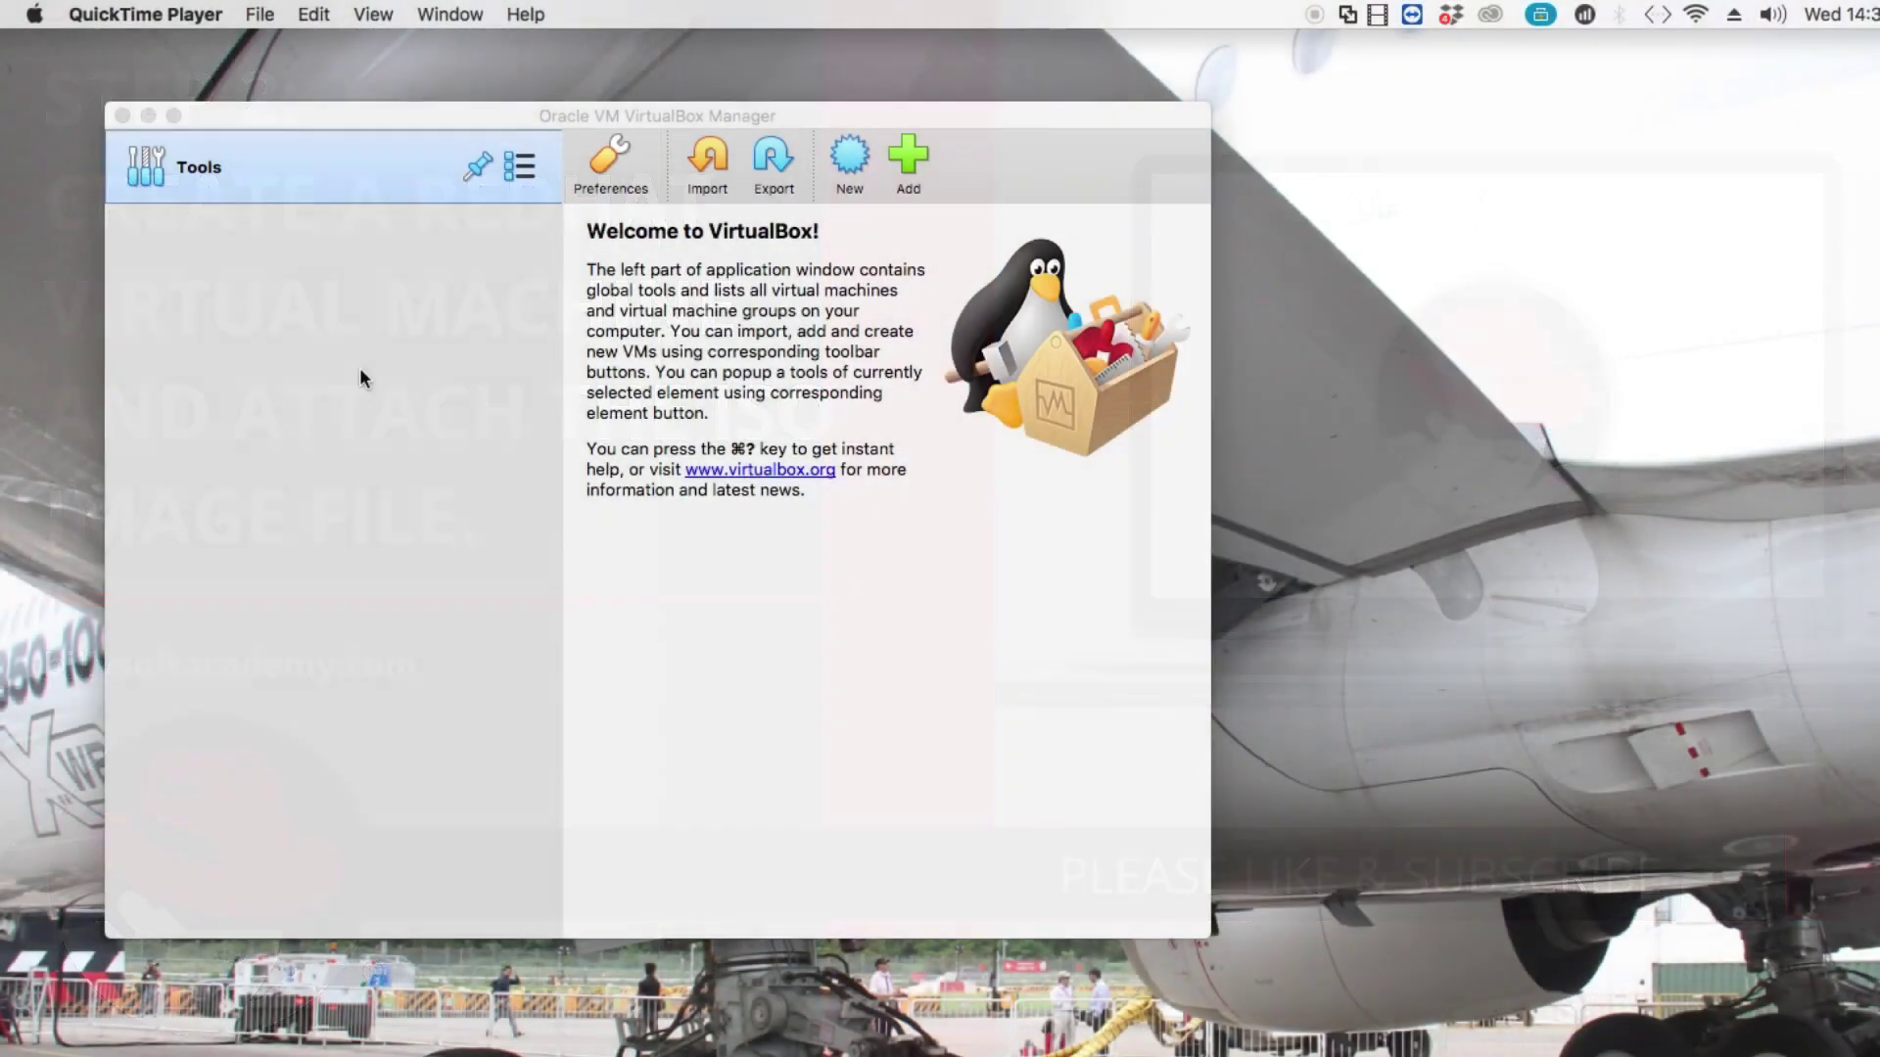
Open the New virtual machine wizard, try Expert Mode, then return to Guided Mode.
click(849, 157)
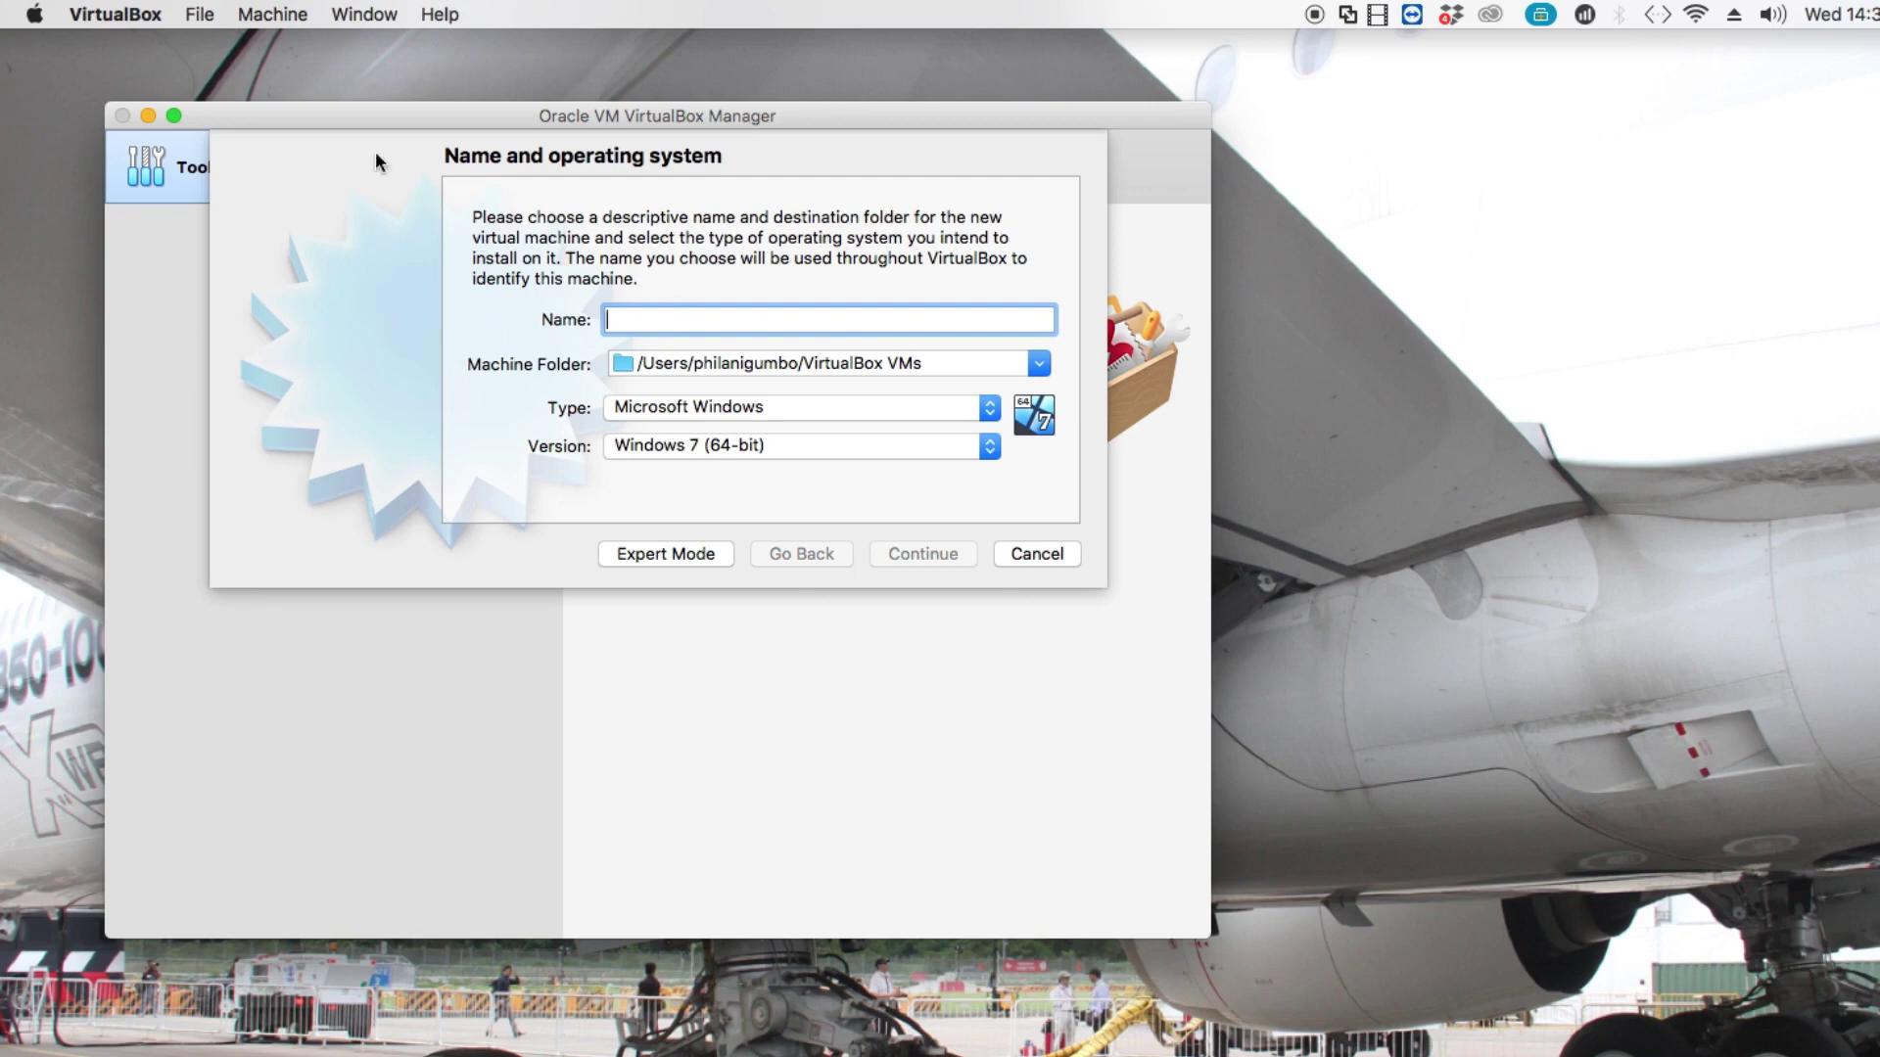
click(672, 555)
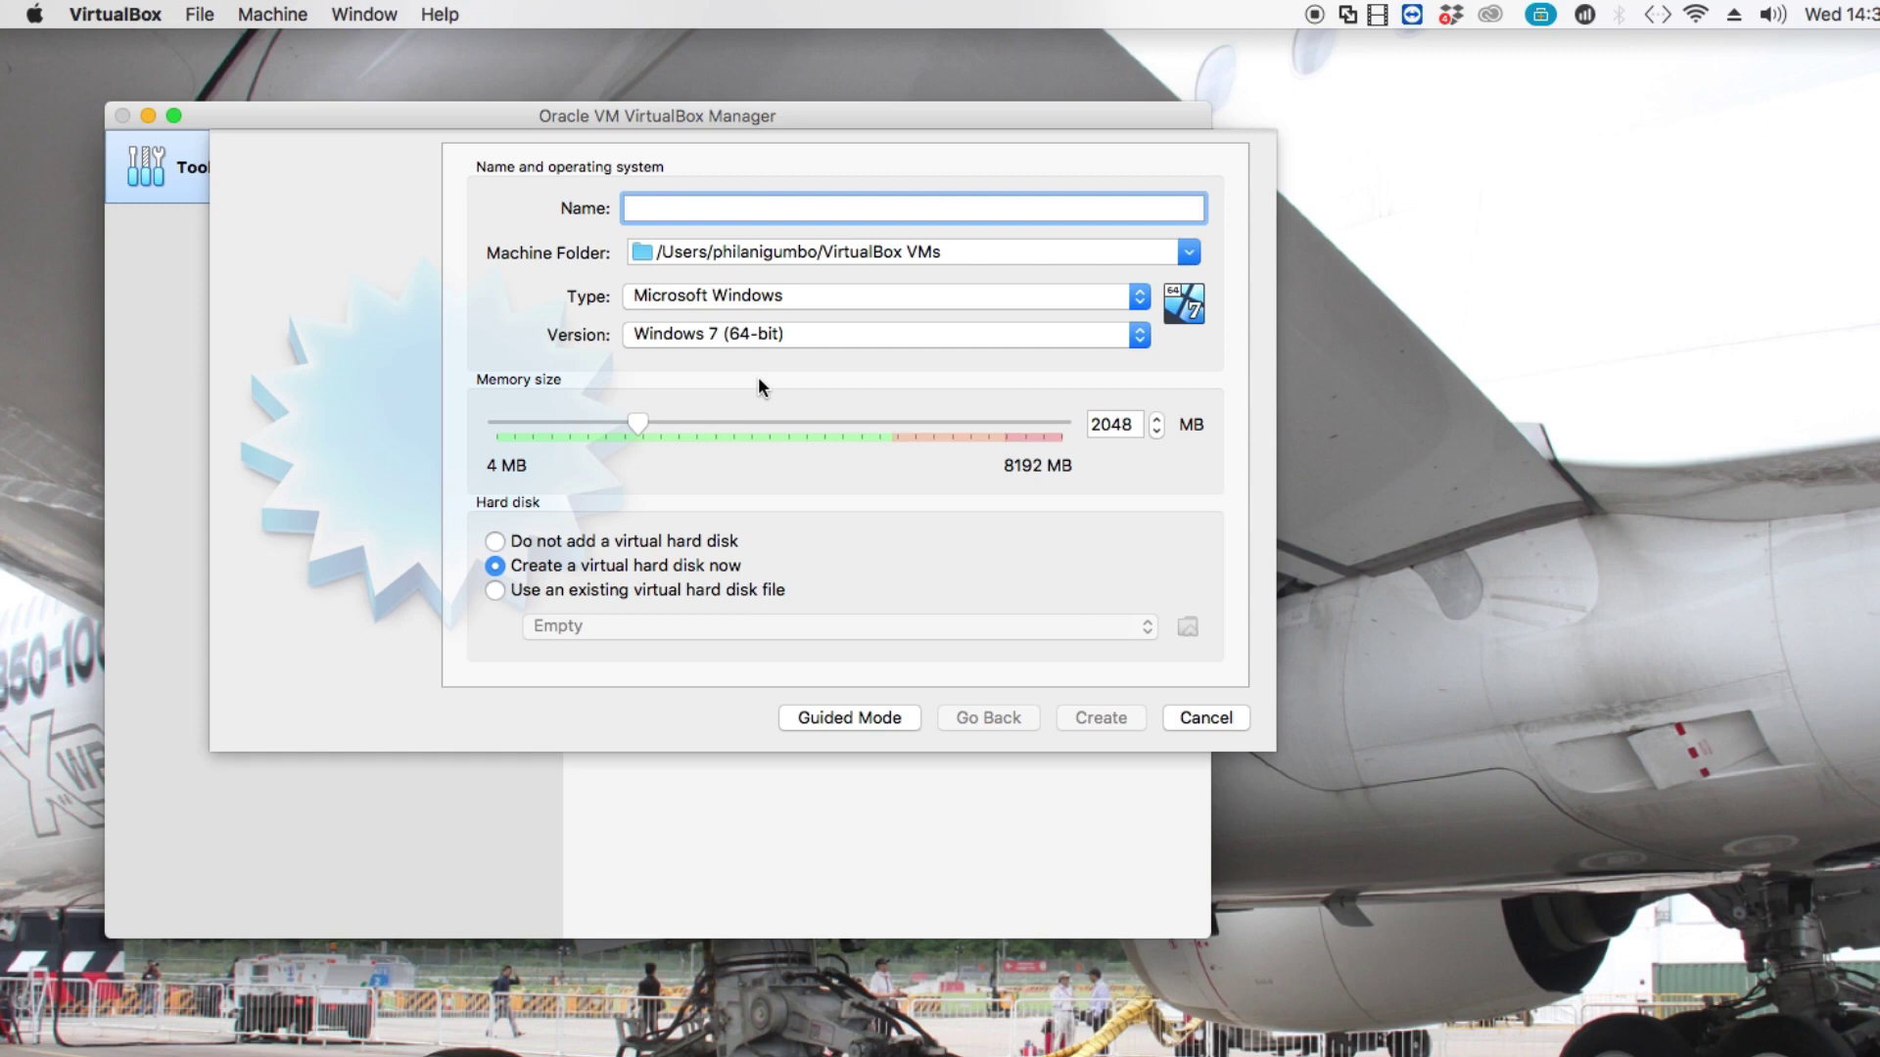
click(849, 718)
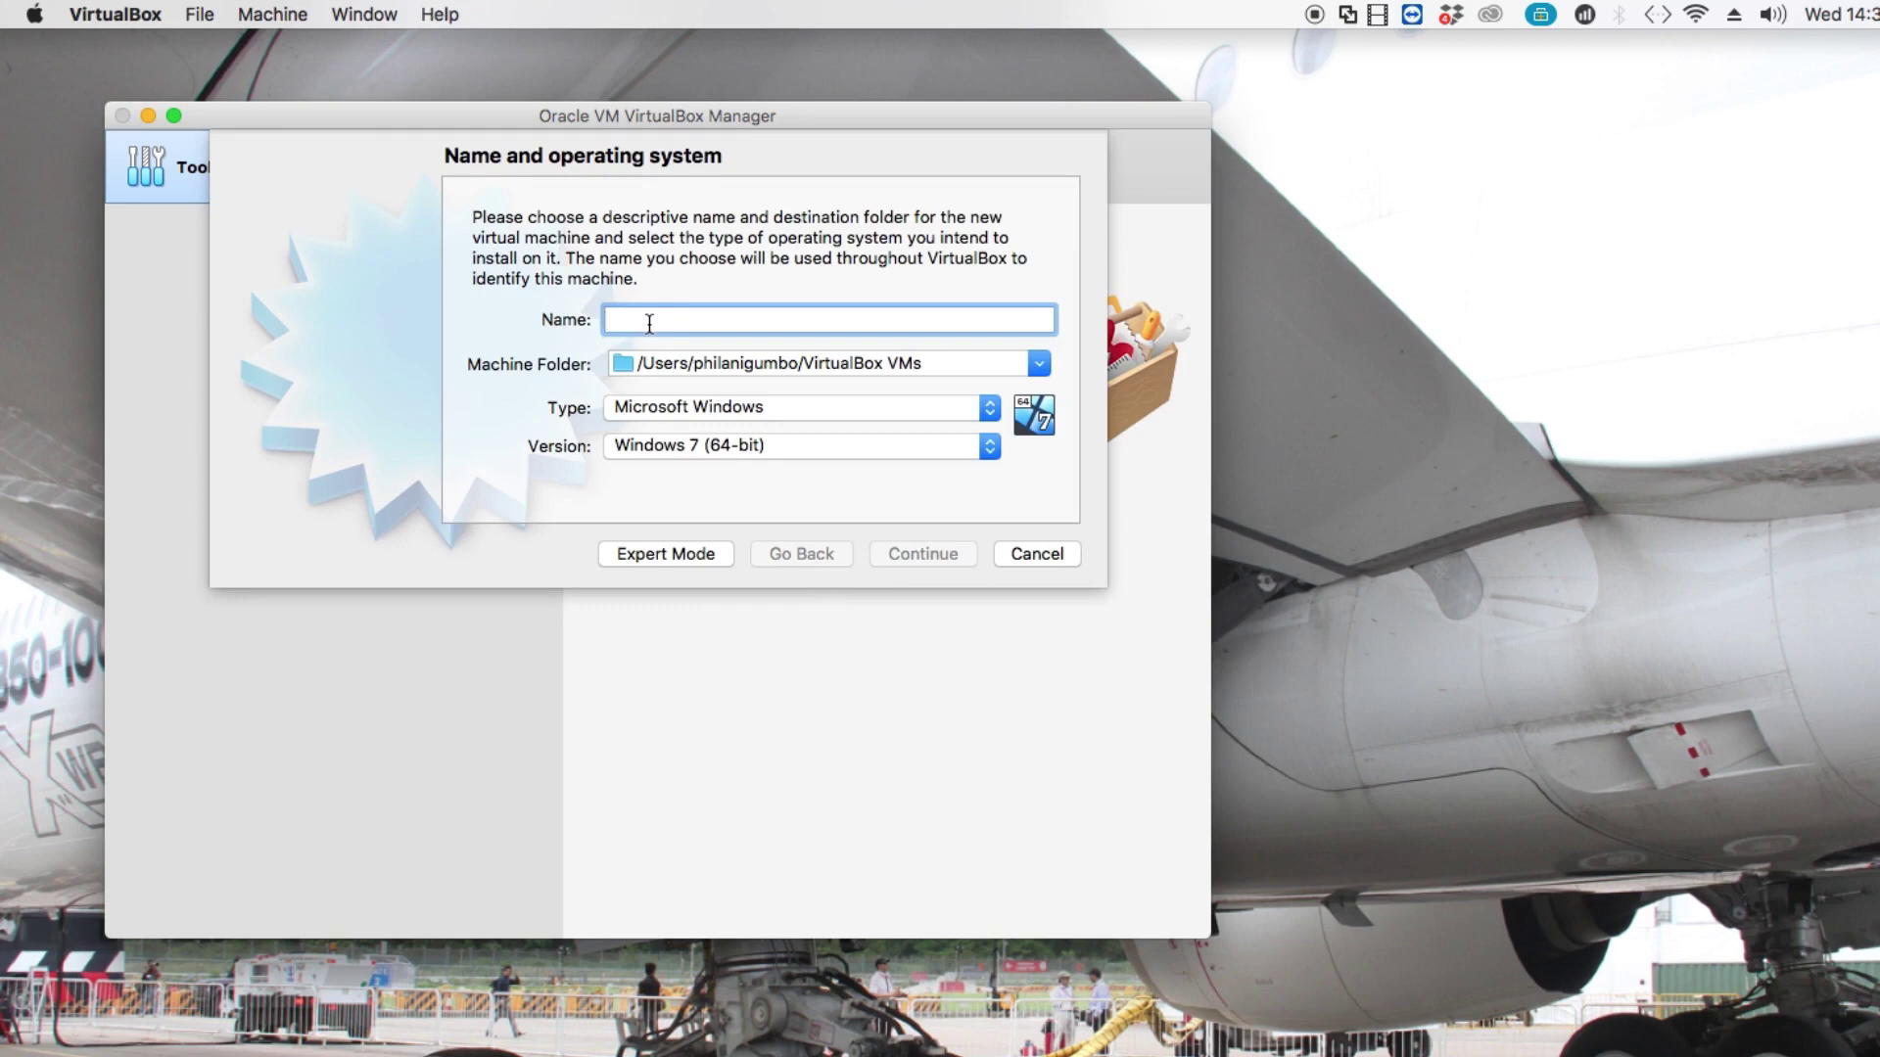
Name the machine 'REDHAT 8 VM' with type Linux and version Red Hat (64-bit).
text(RE)
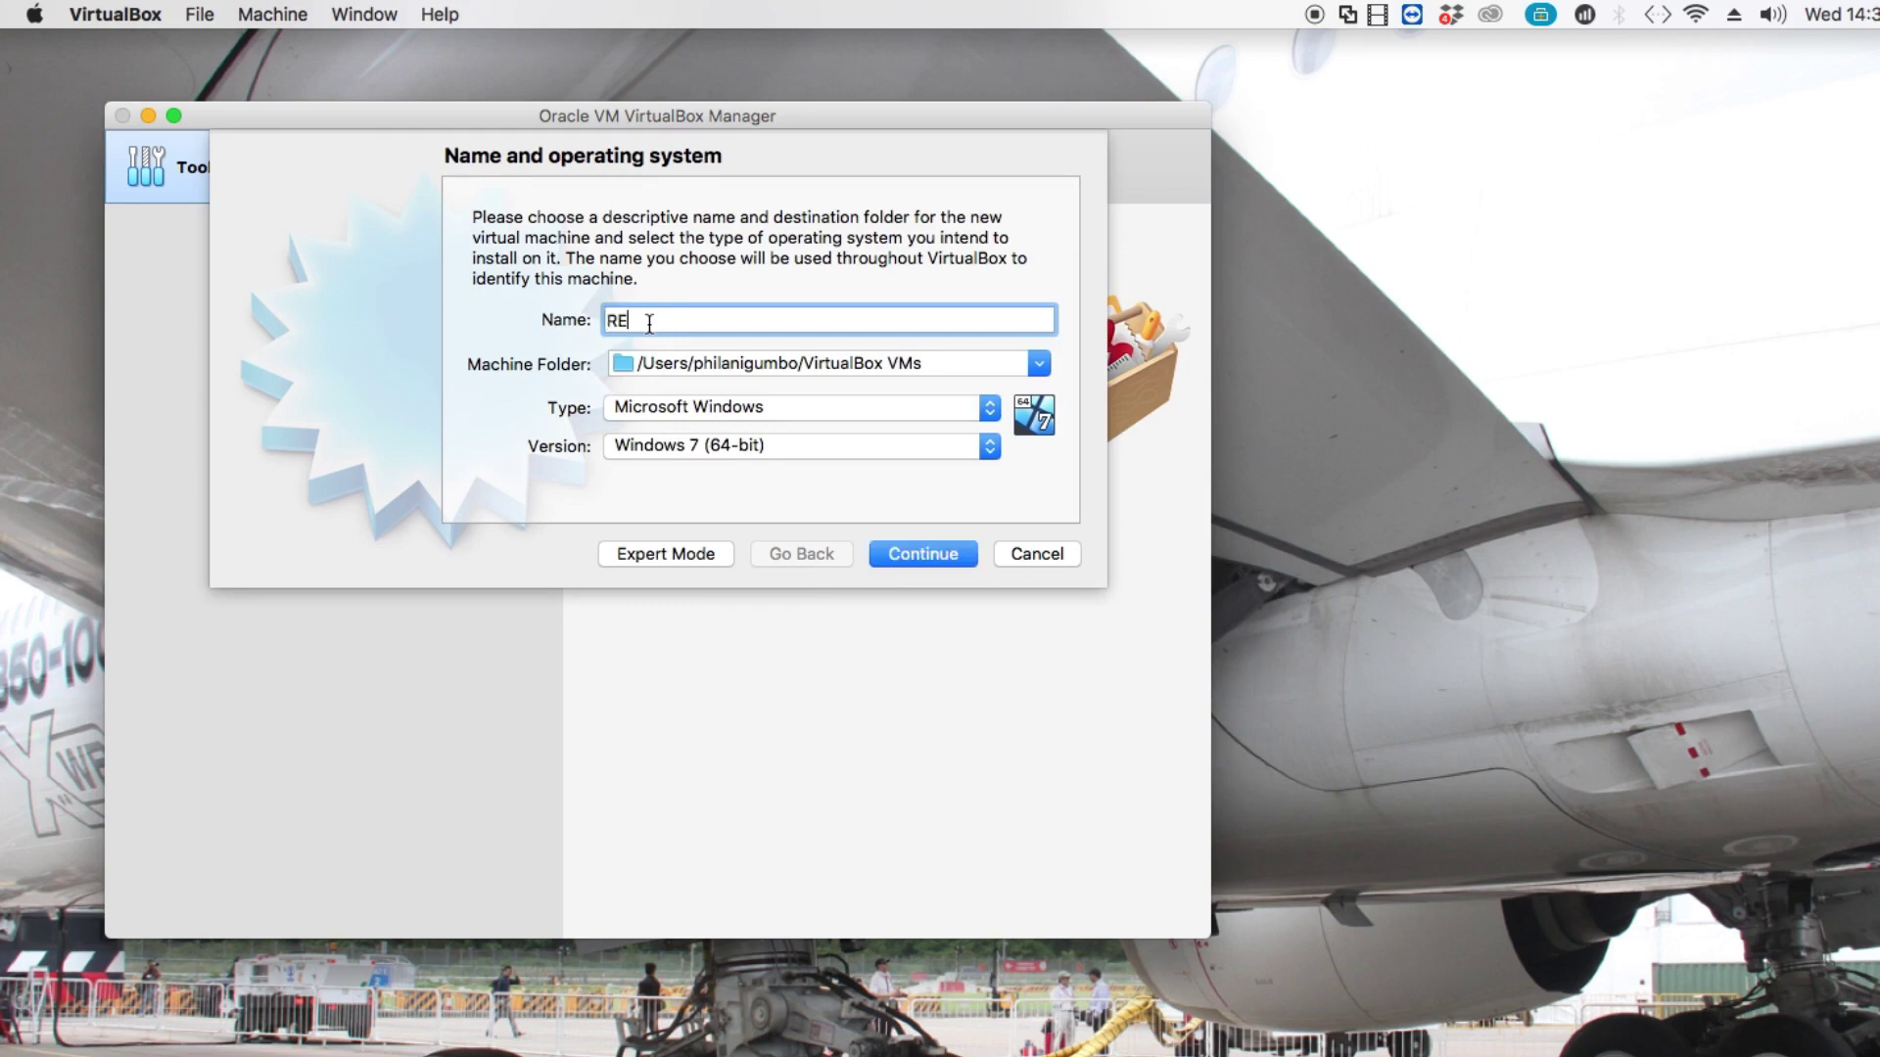
text(DHAT )
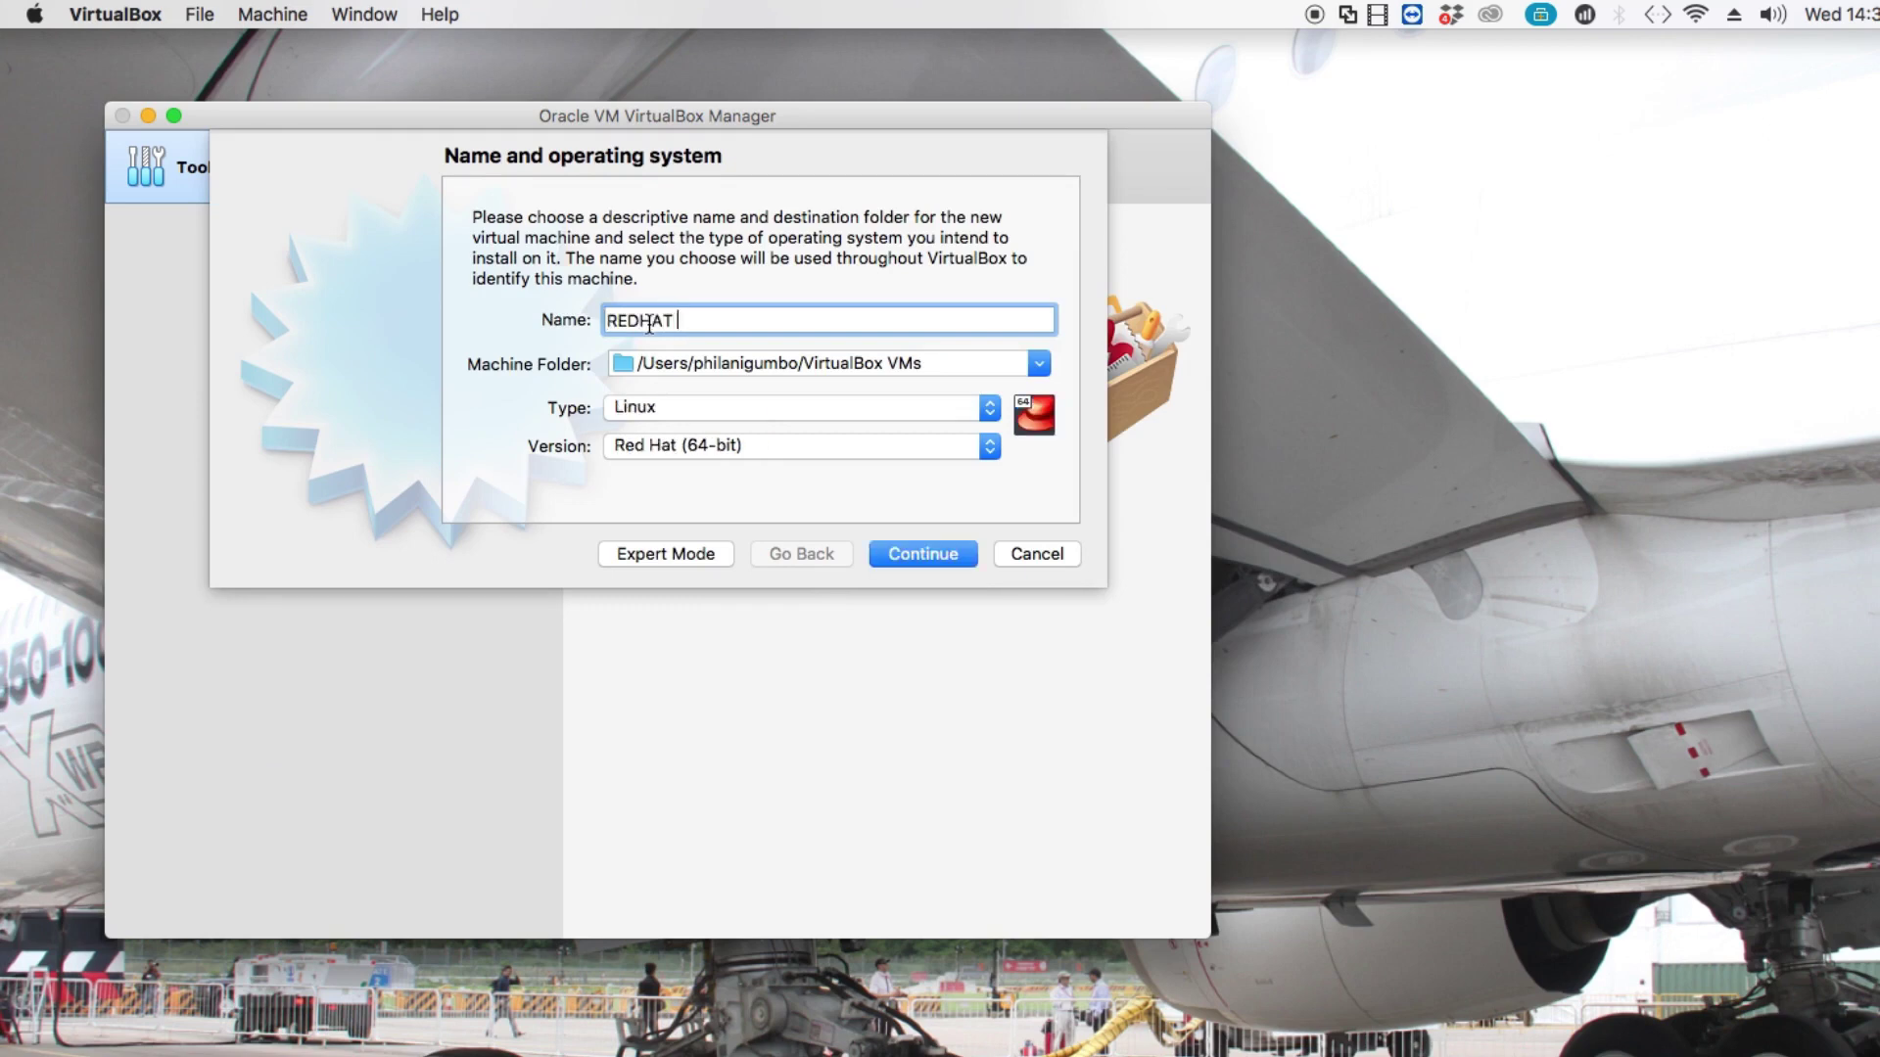
text(8 VM)
click(671, 417)
click(671, 413)
click(672, 449)
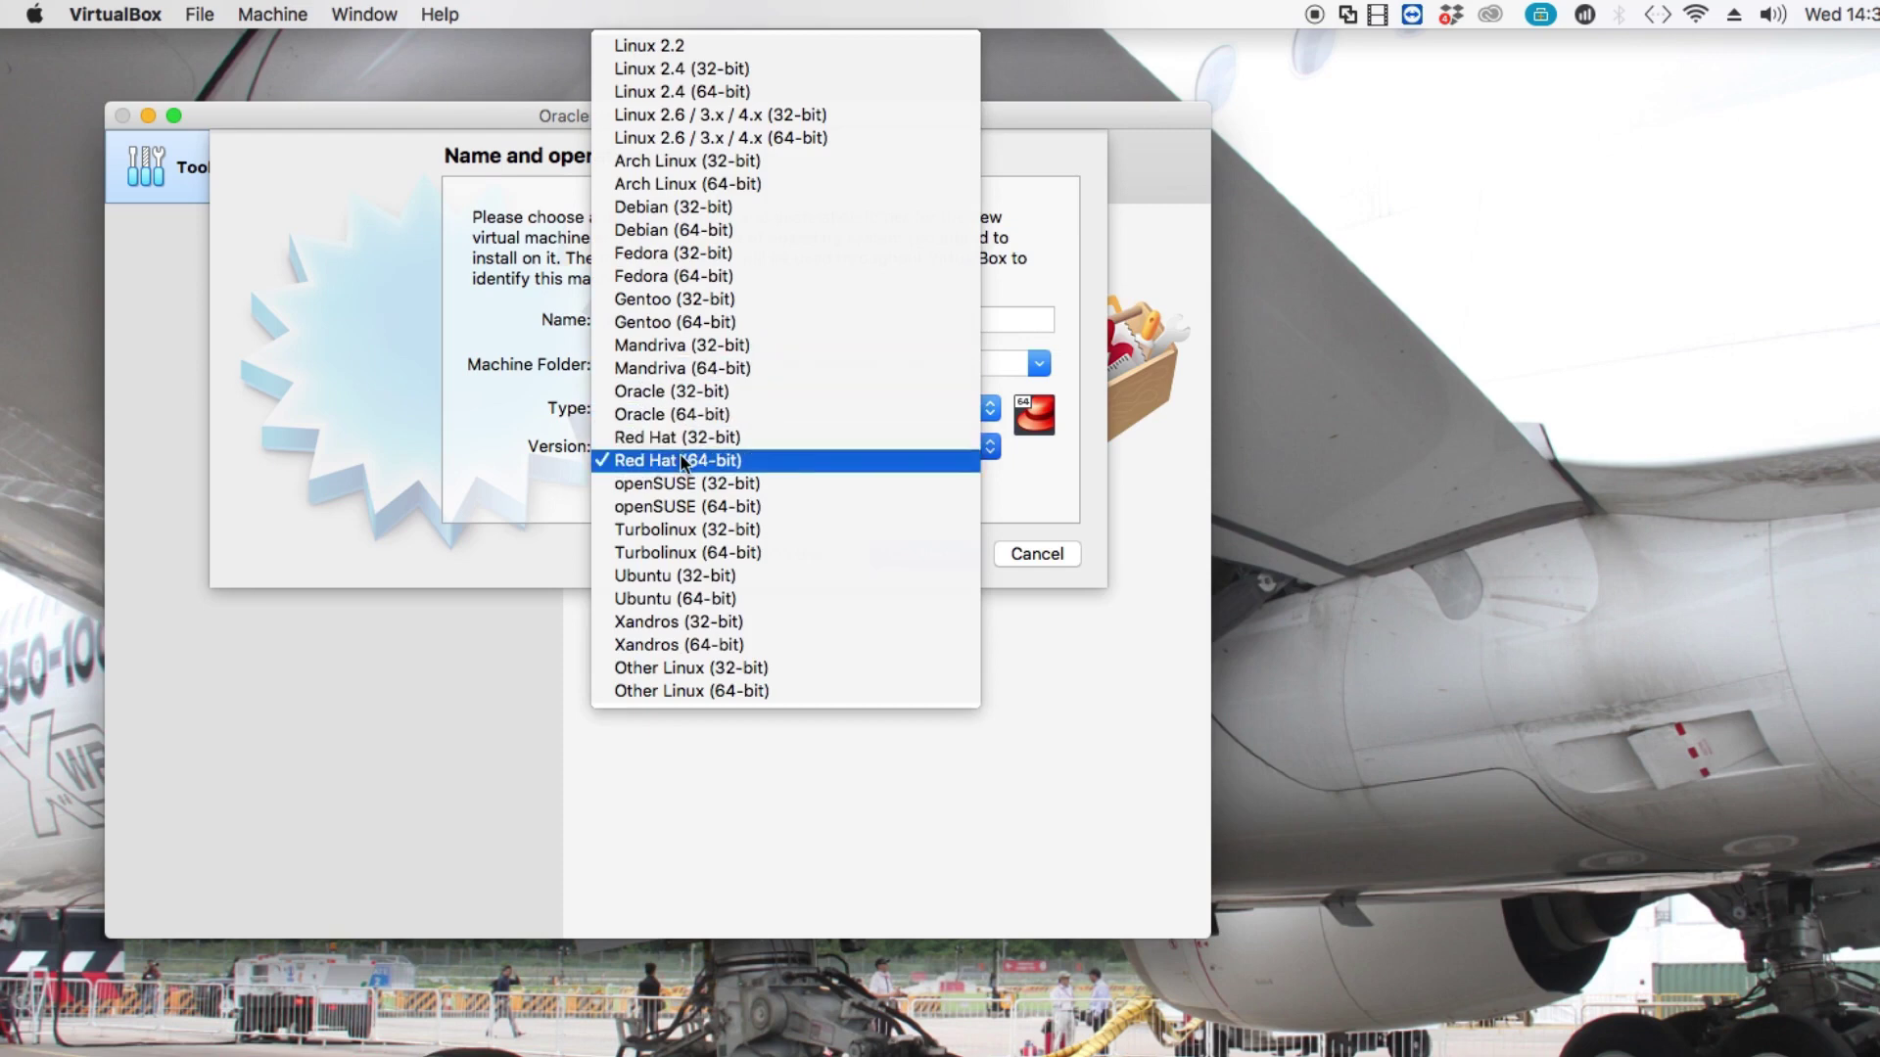
click(682, 461)
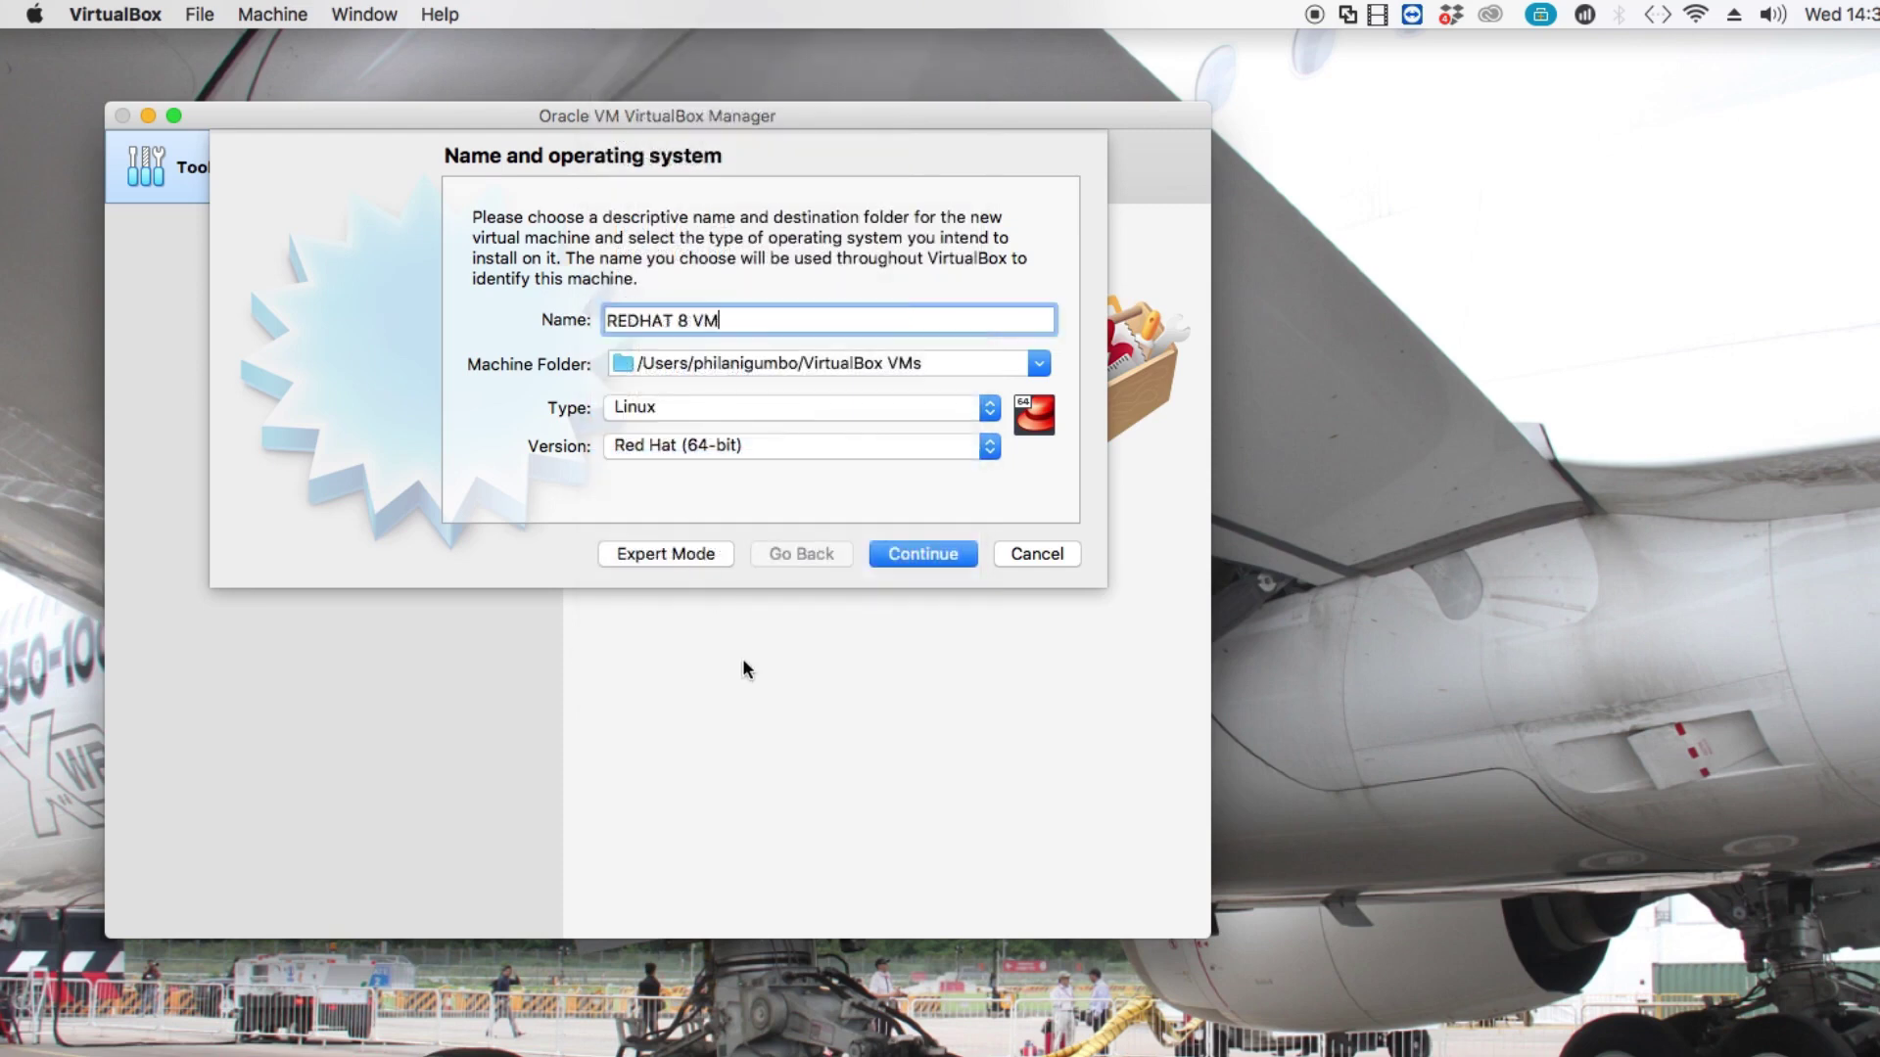
click(903, 553)
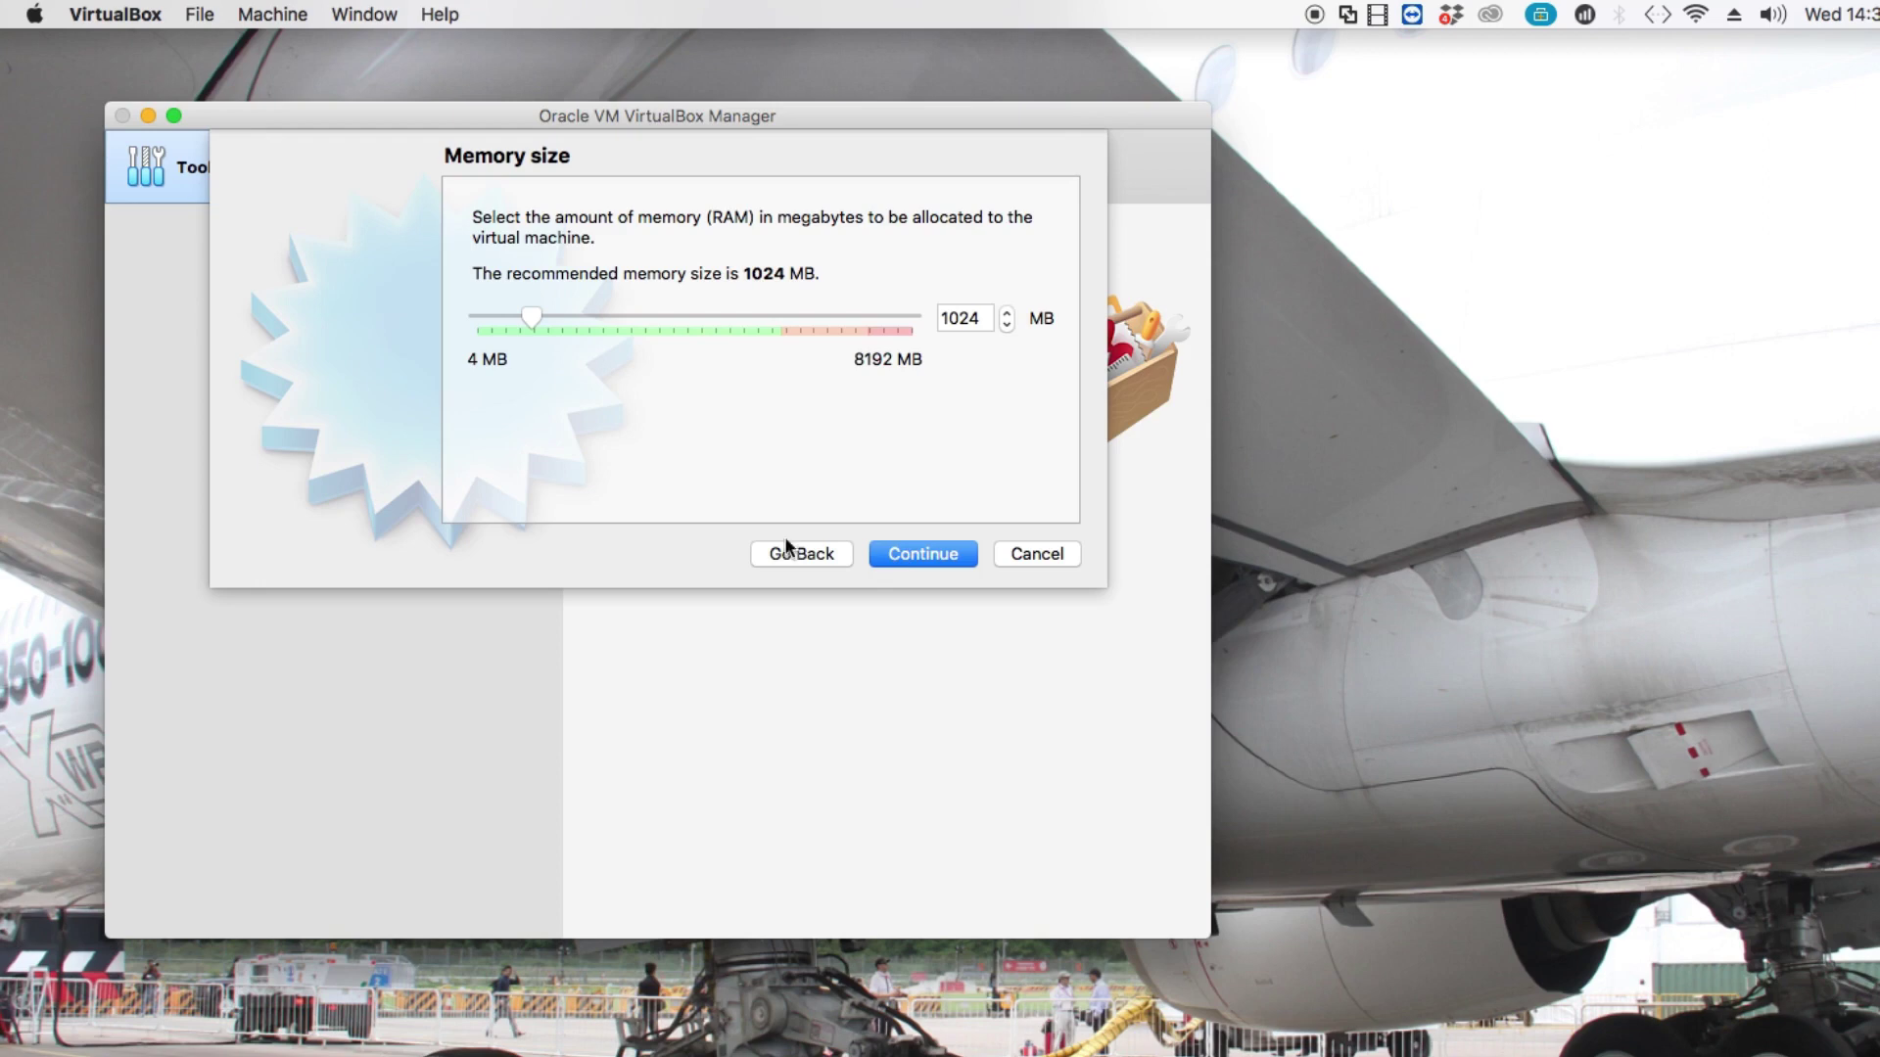
Set the virtual machine's memory size to 2048 MB.
double_click(950, 319)
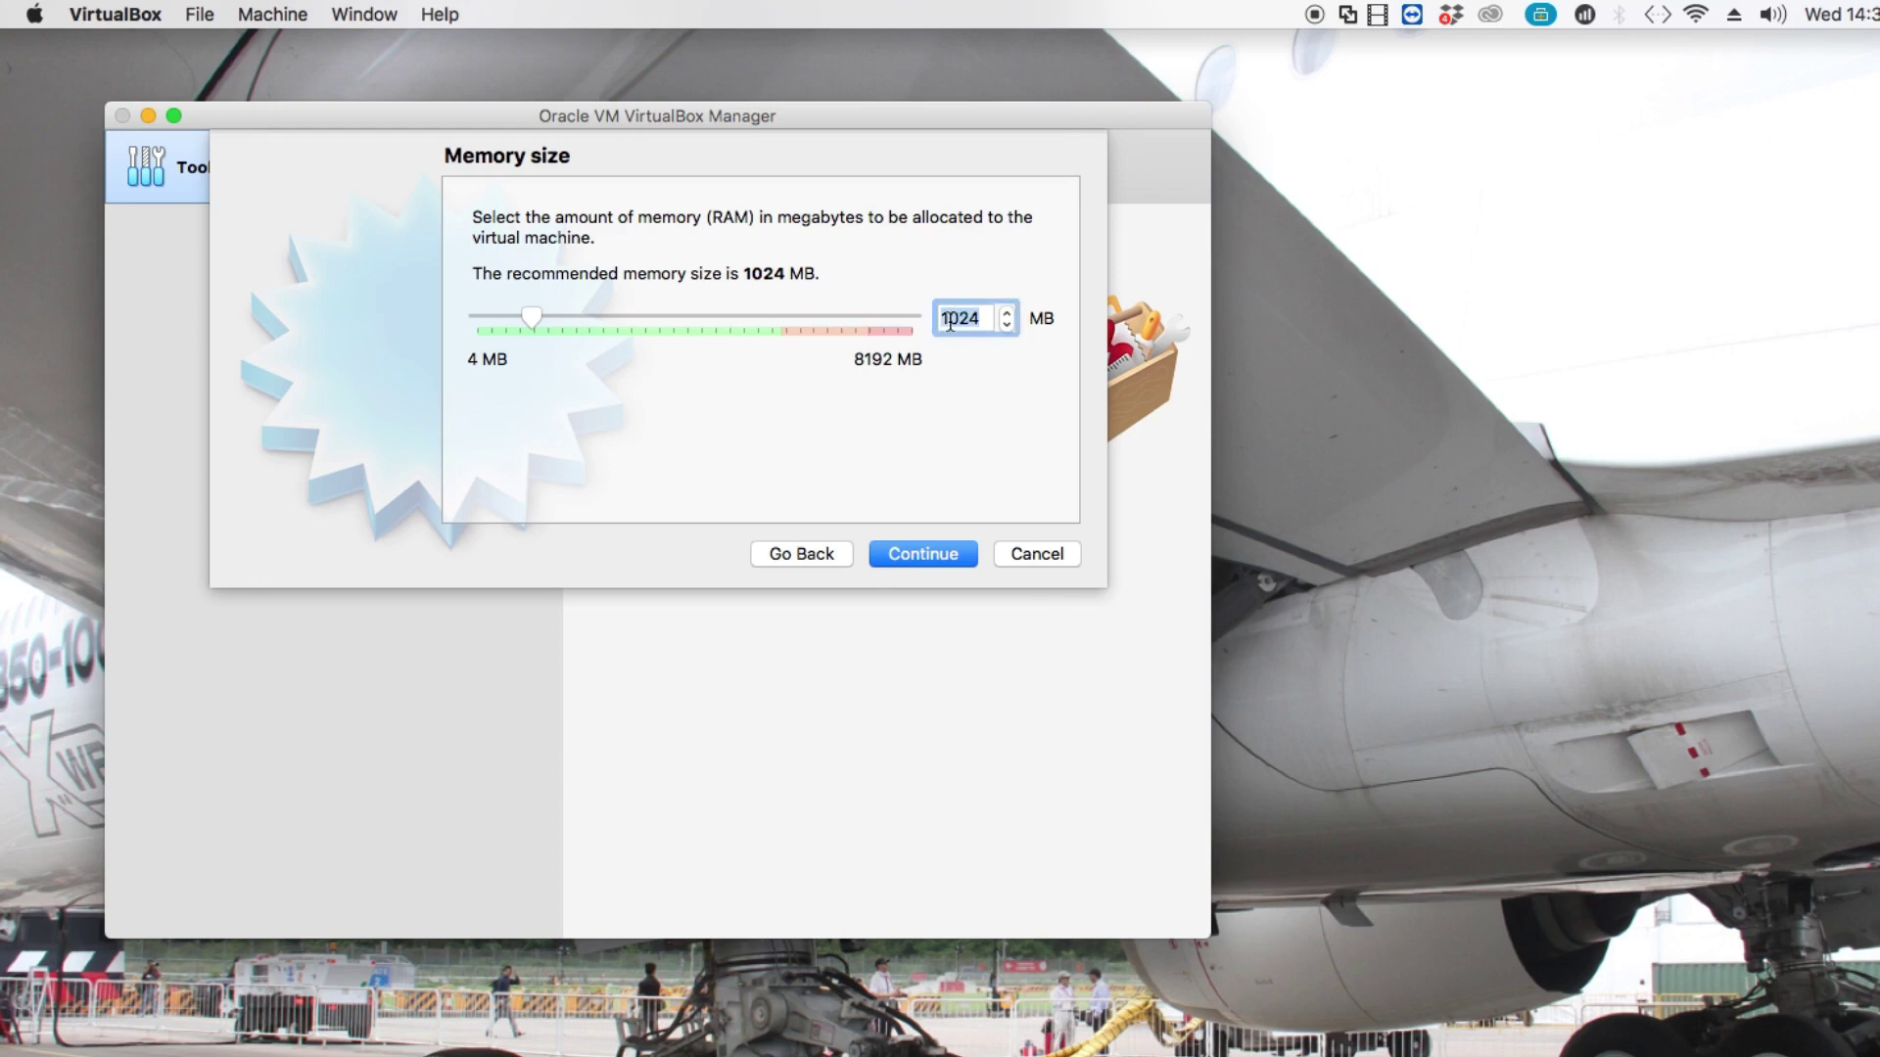
text(2048)
click(951, 556)
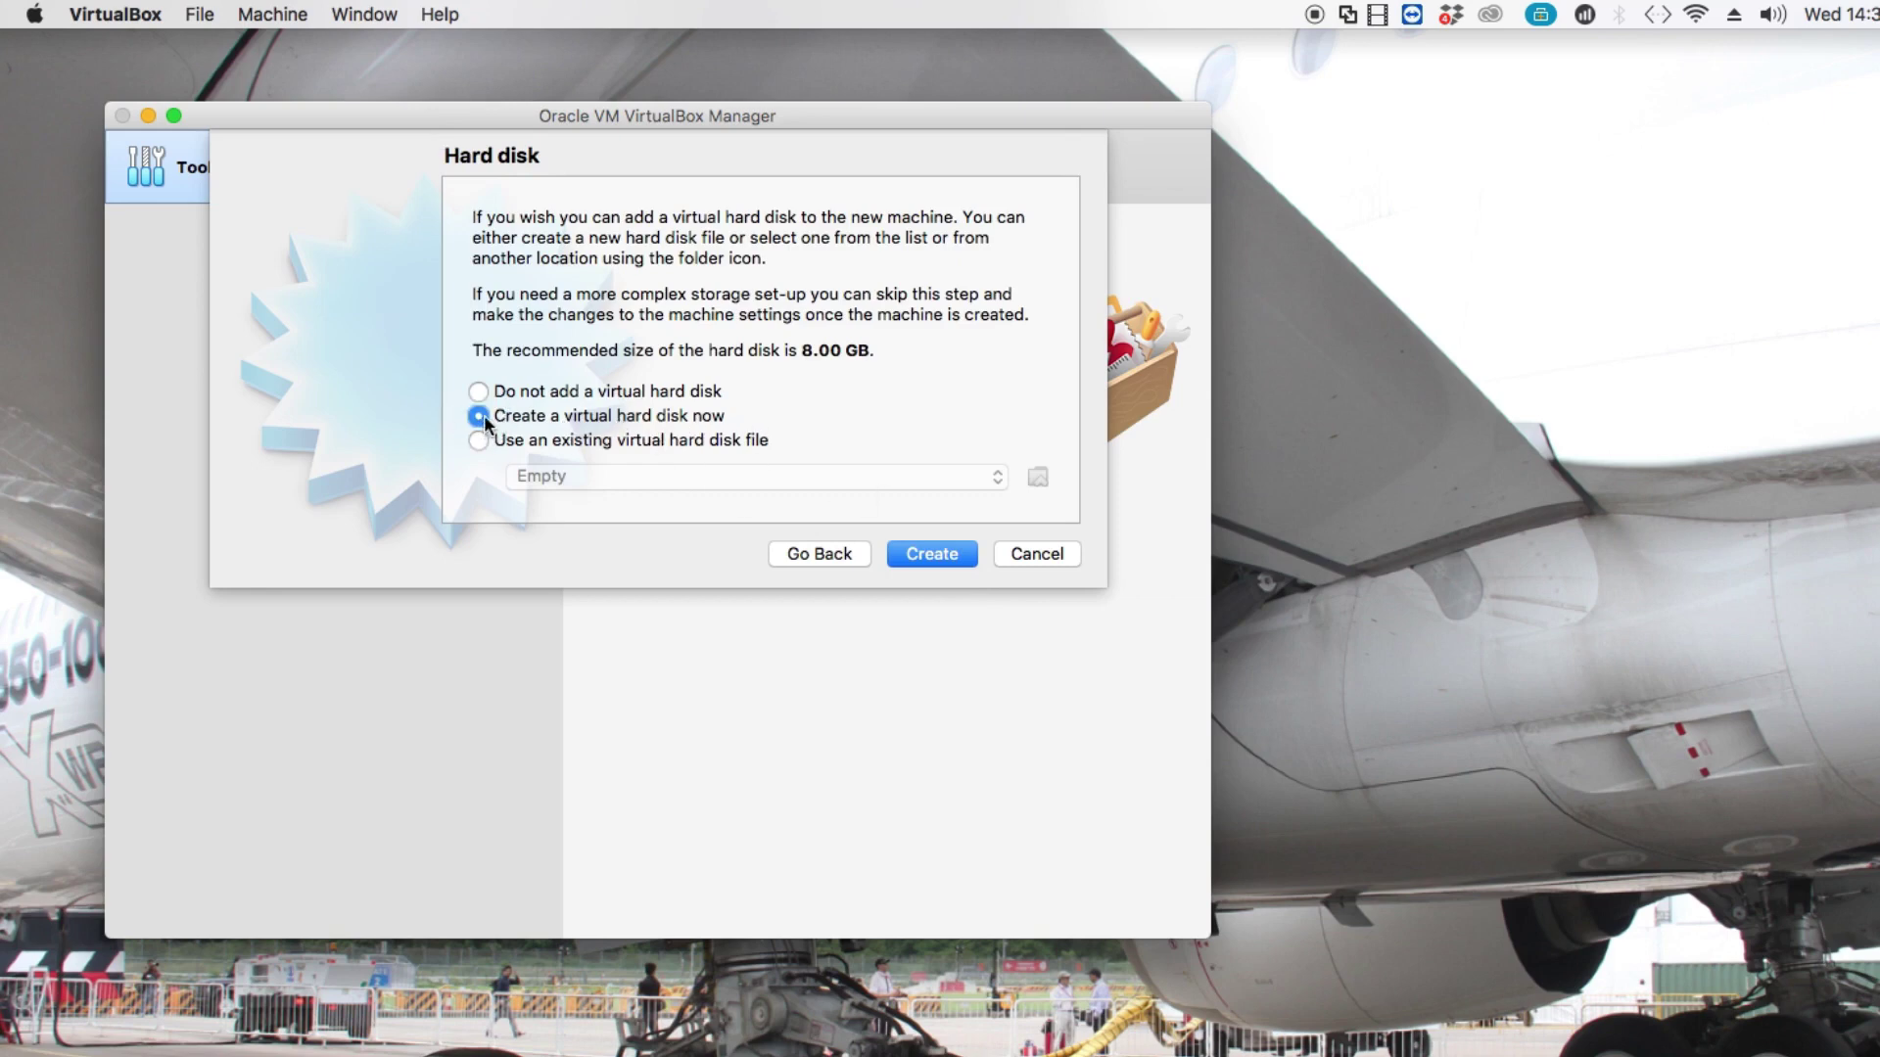
Choose to create a new virtual hard disk now.
click(948, 556)
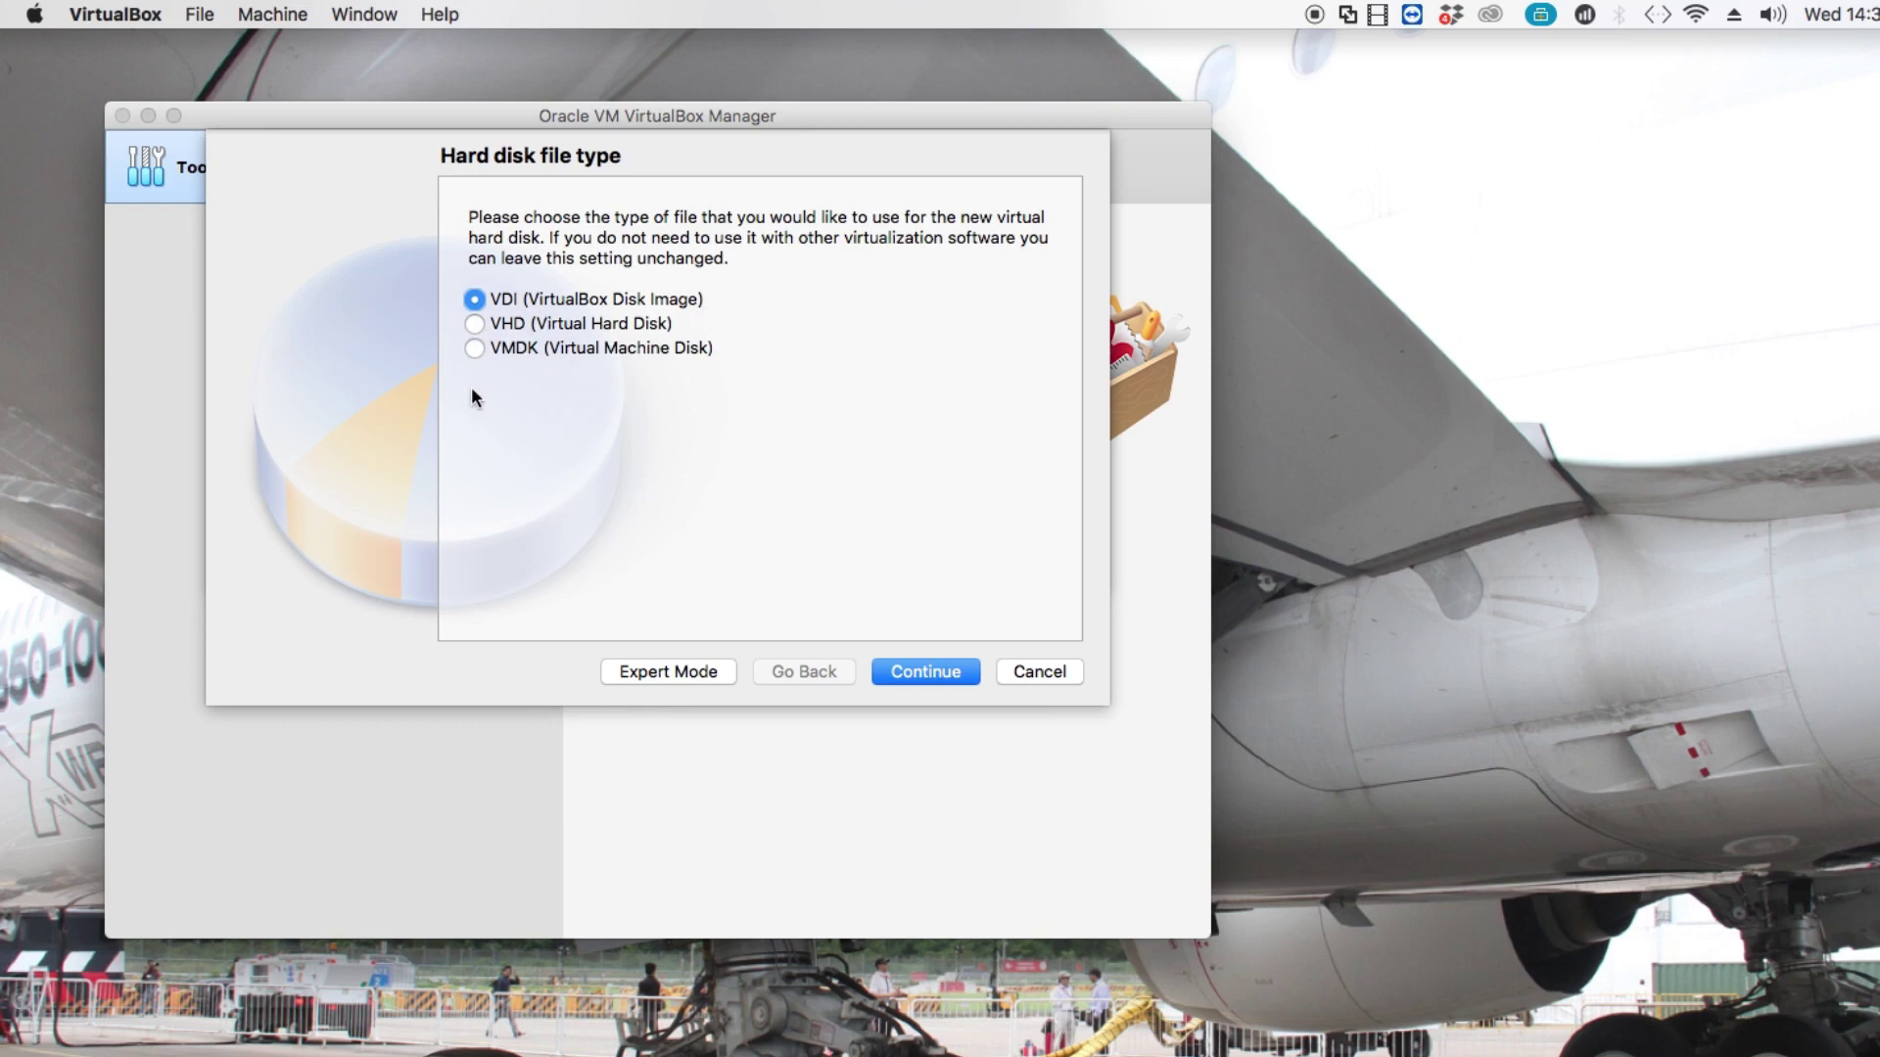
Keep VDI (VirtualBox Disk Image) as the hard disk file type.
click(914, 676)
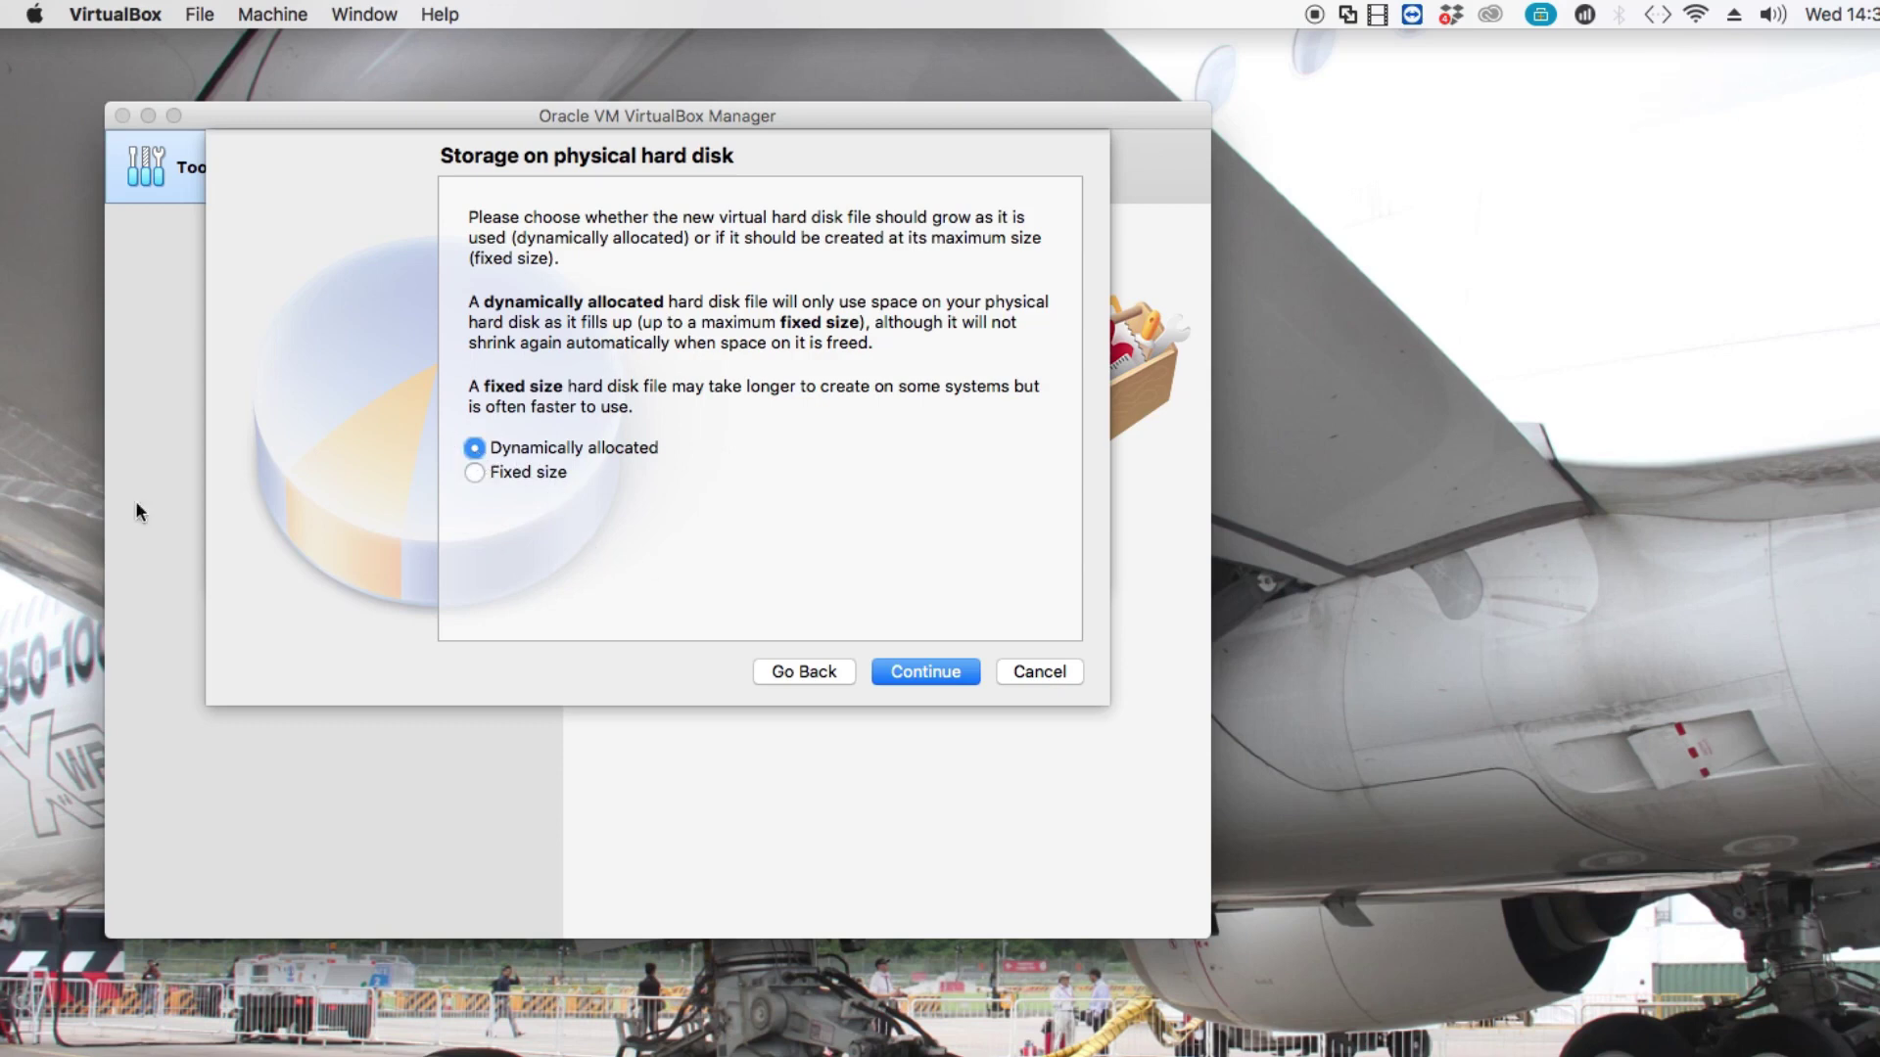
Keep dynamic allocation, change the disk size from 8.00 GB to 50.00 GB, and create it.
click(925, 672)
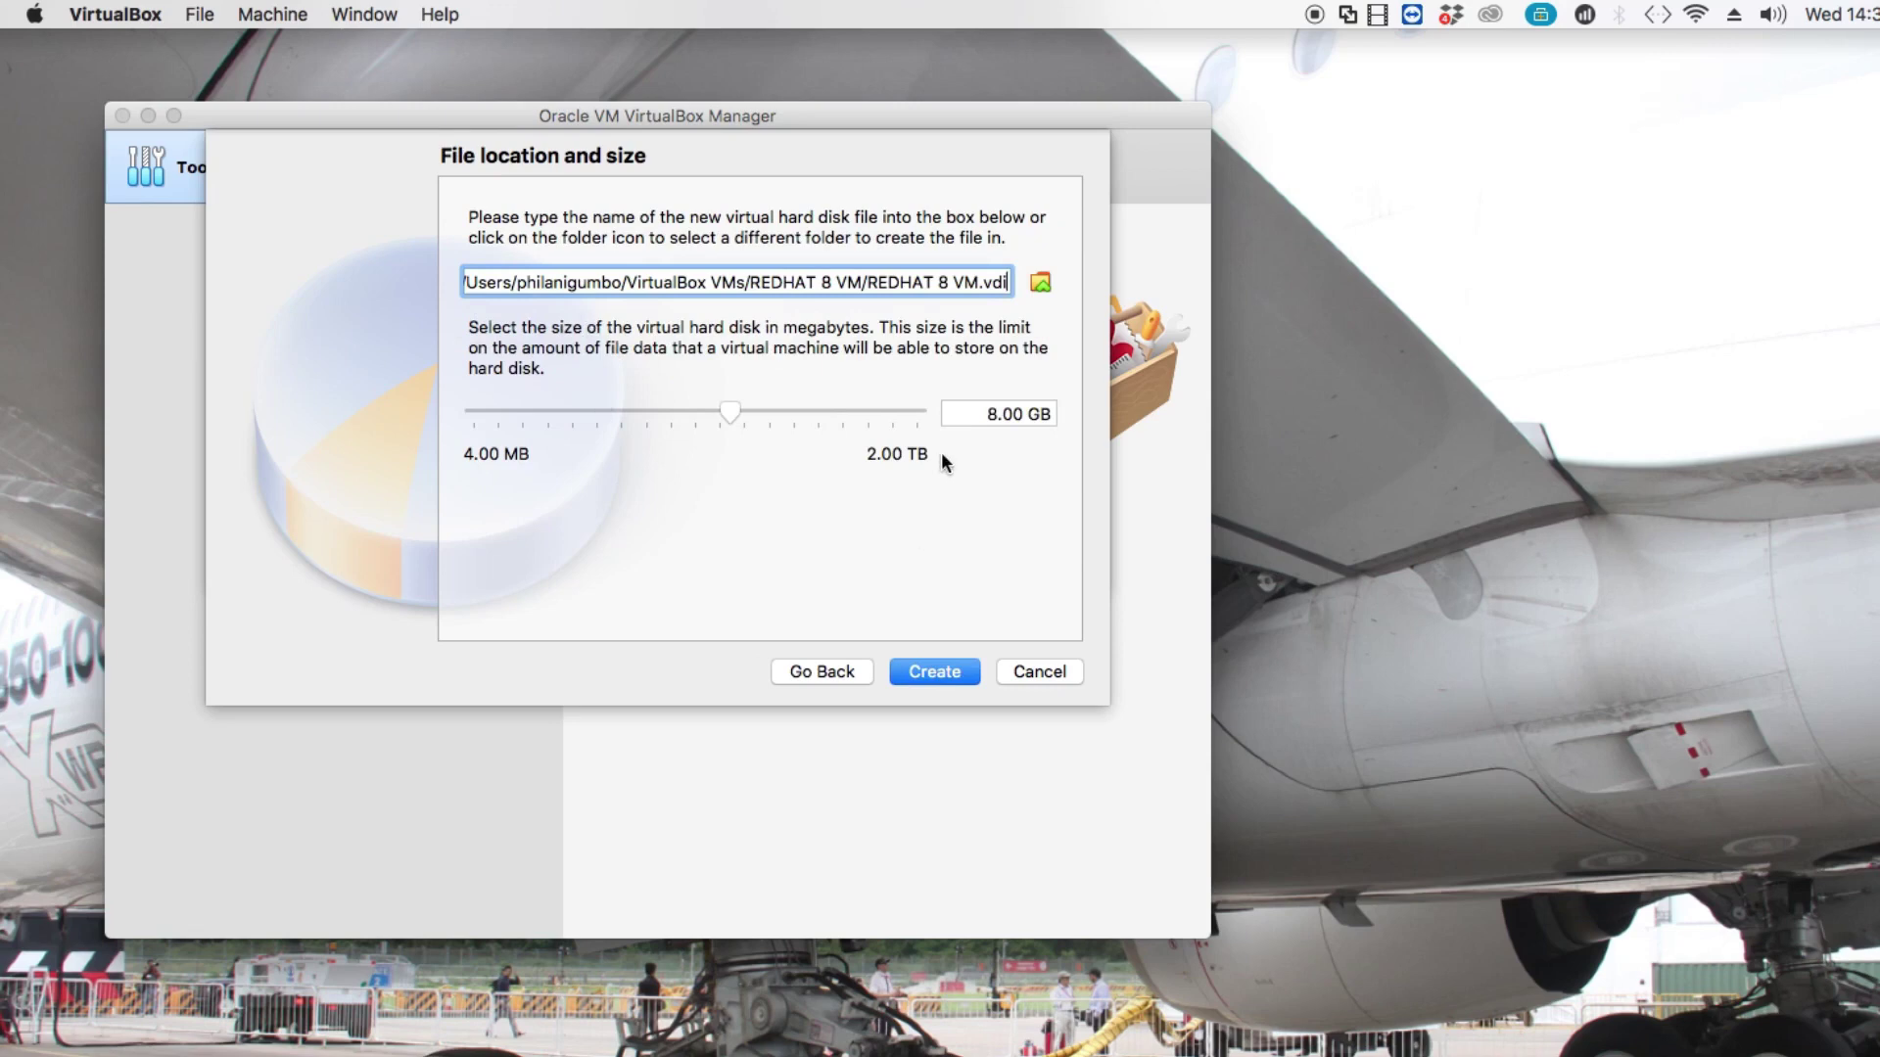
click(994, 419)
click(992, 417)
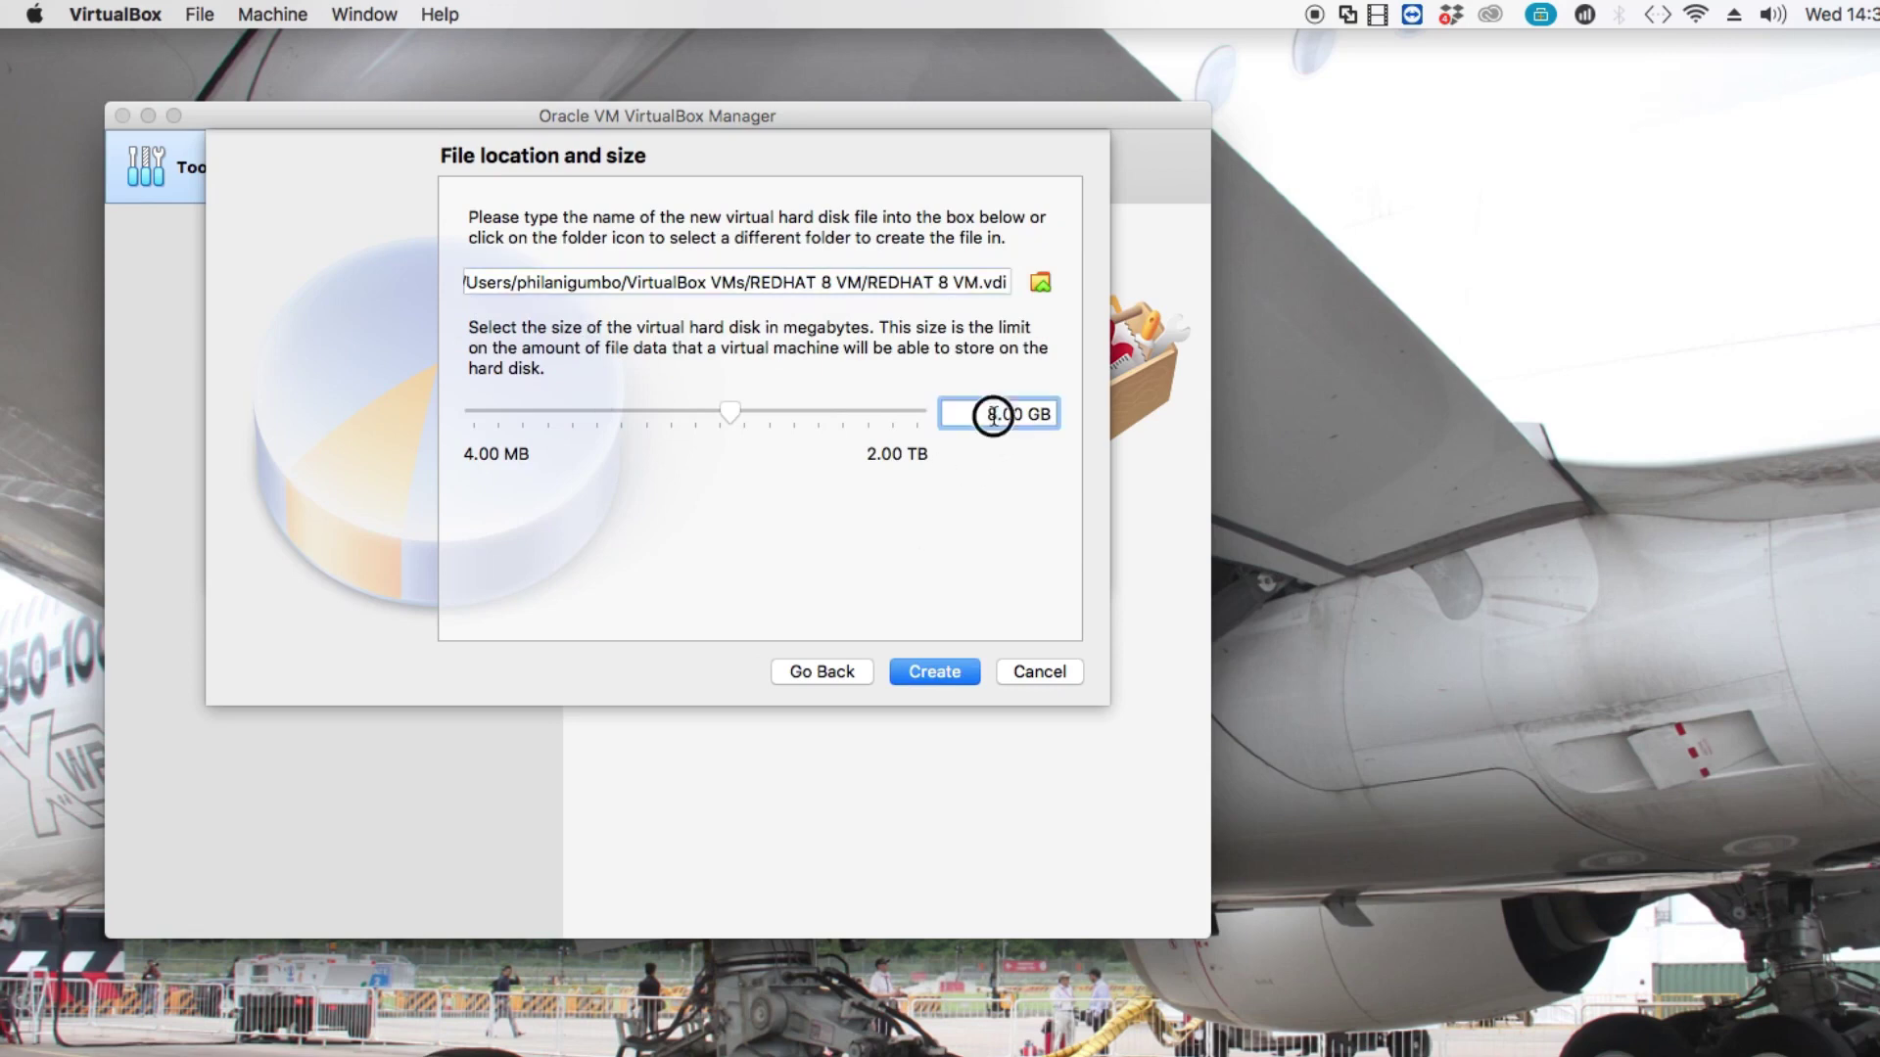
key(BackSpace)
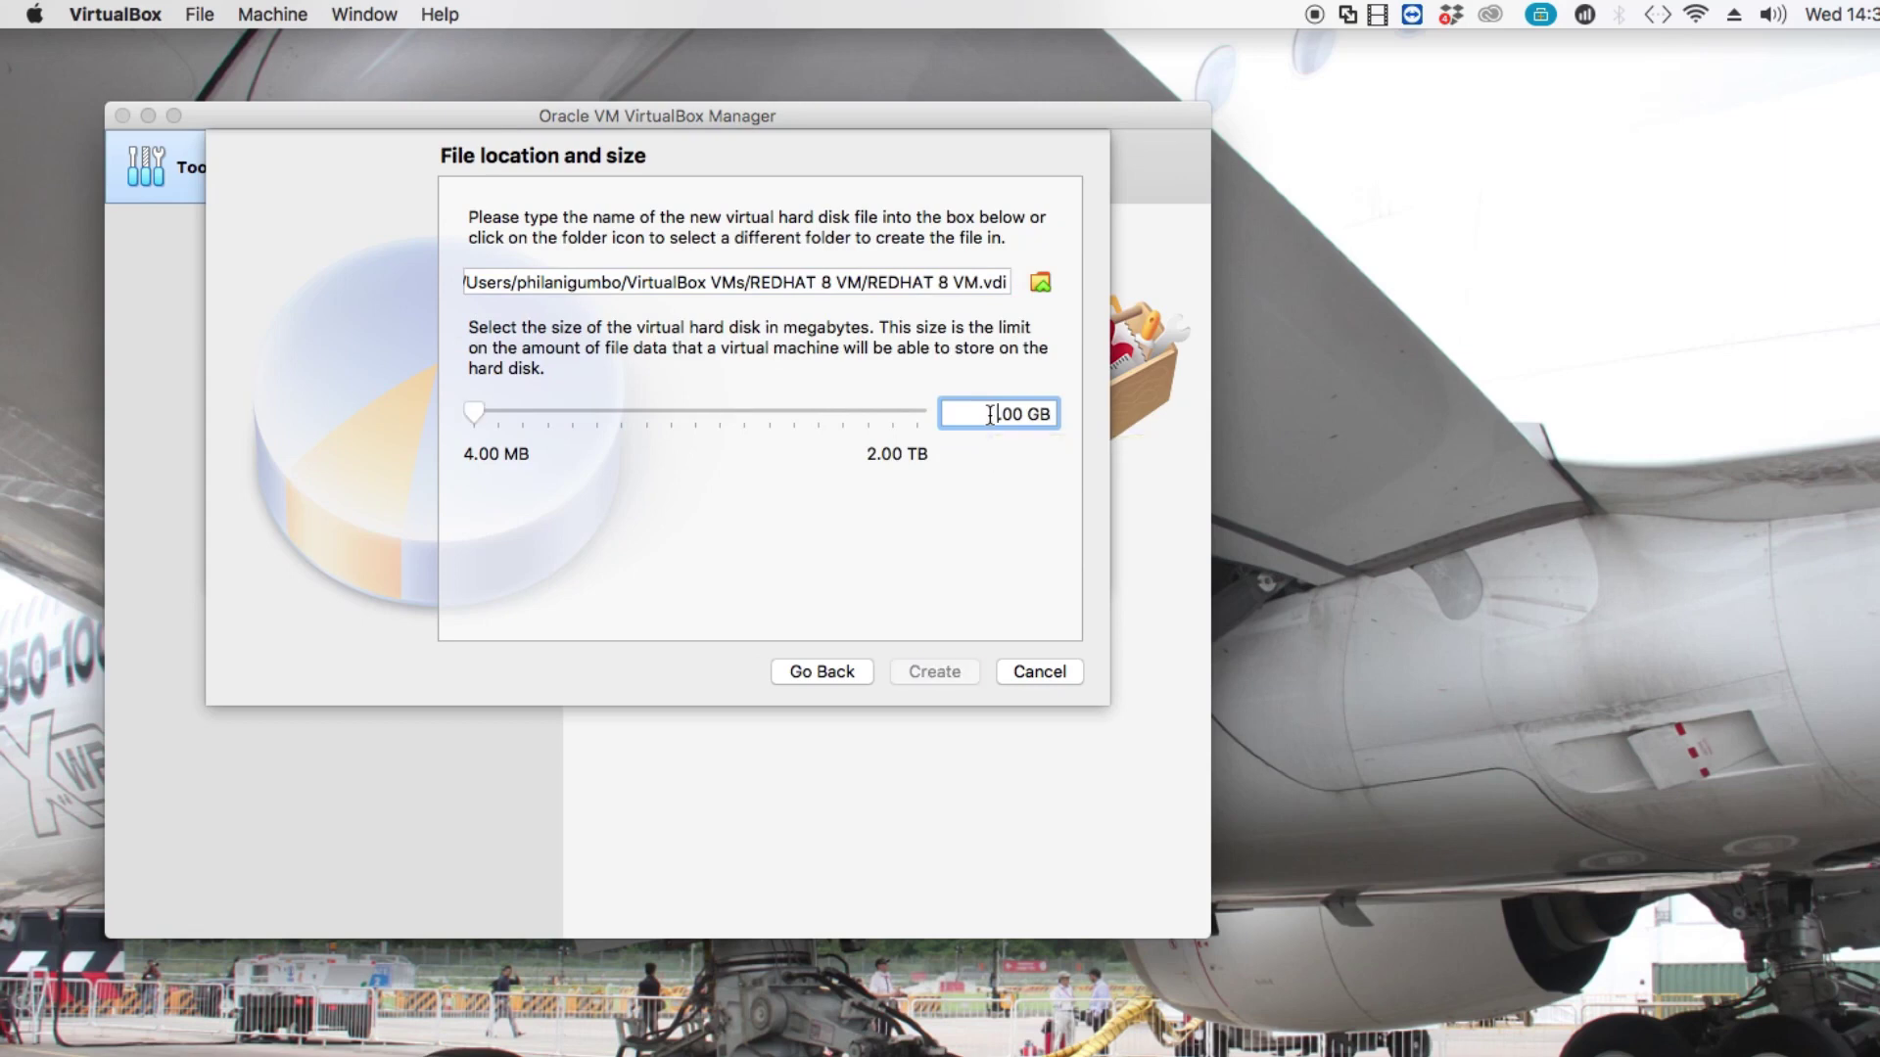
text(50)
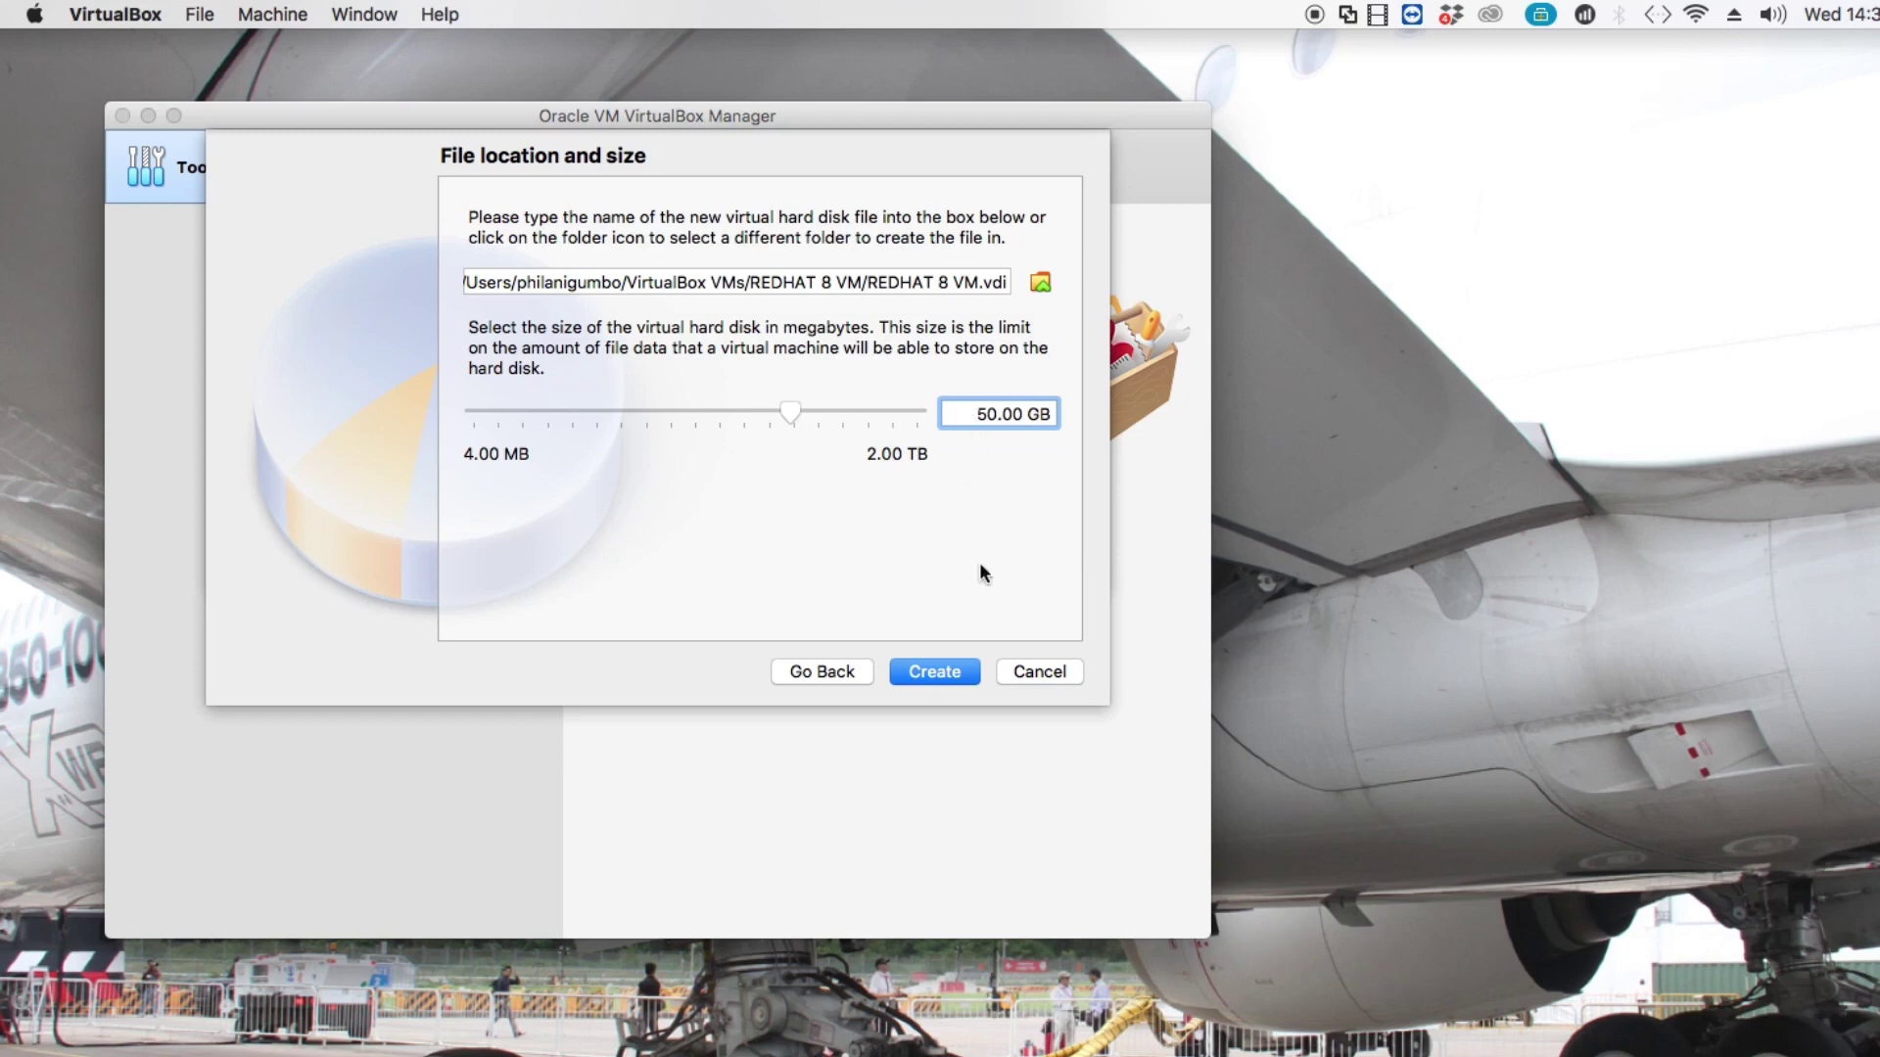
click(967, 672)
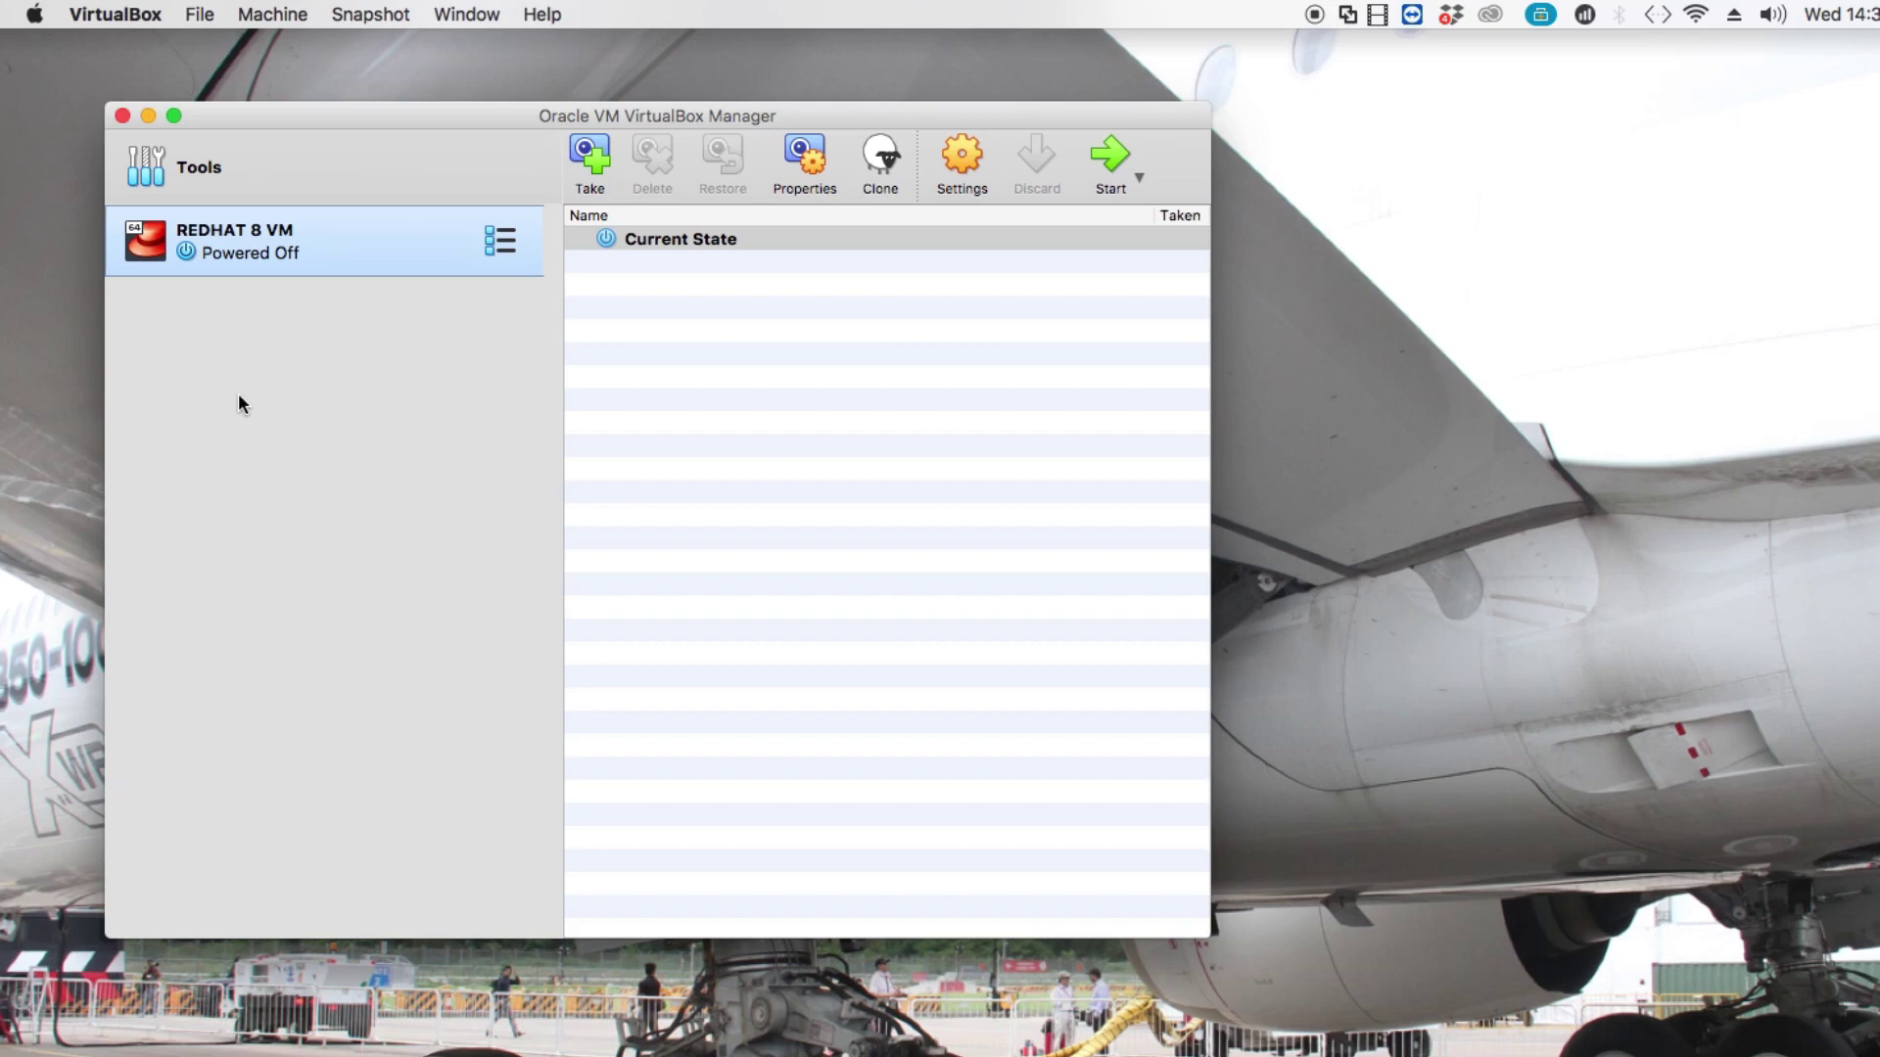
Open the REDHAT 8 VM's settings from its context menu.
right_click(314, 263)
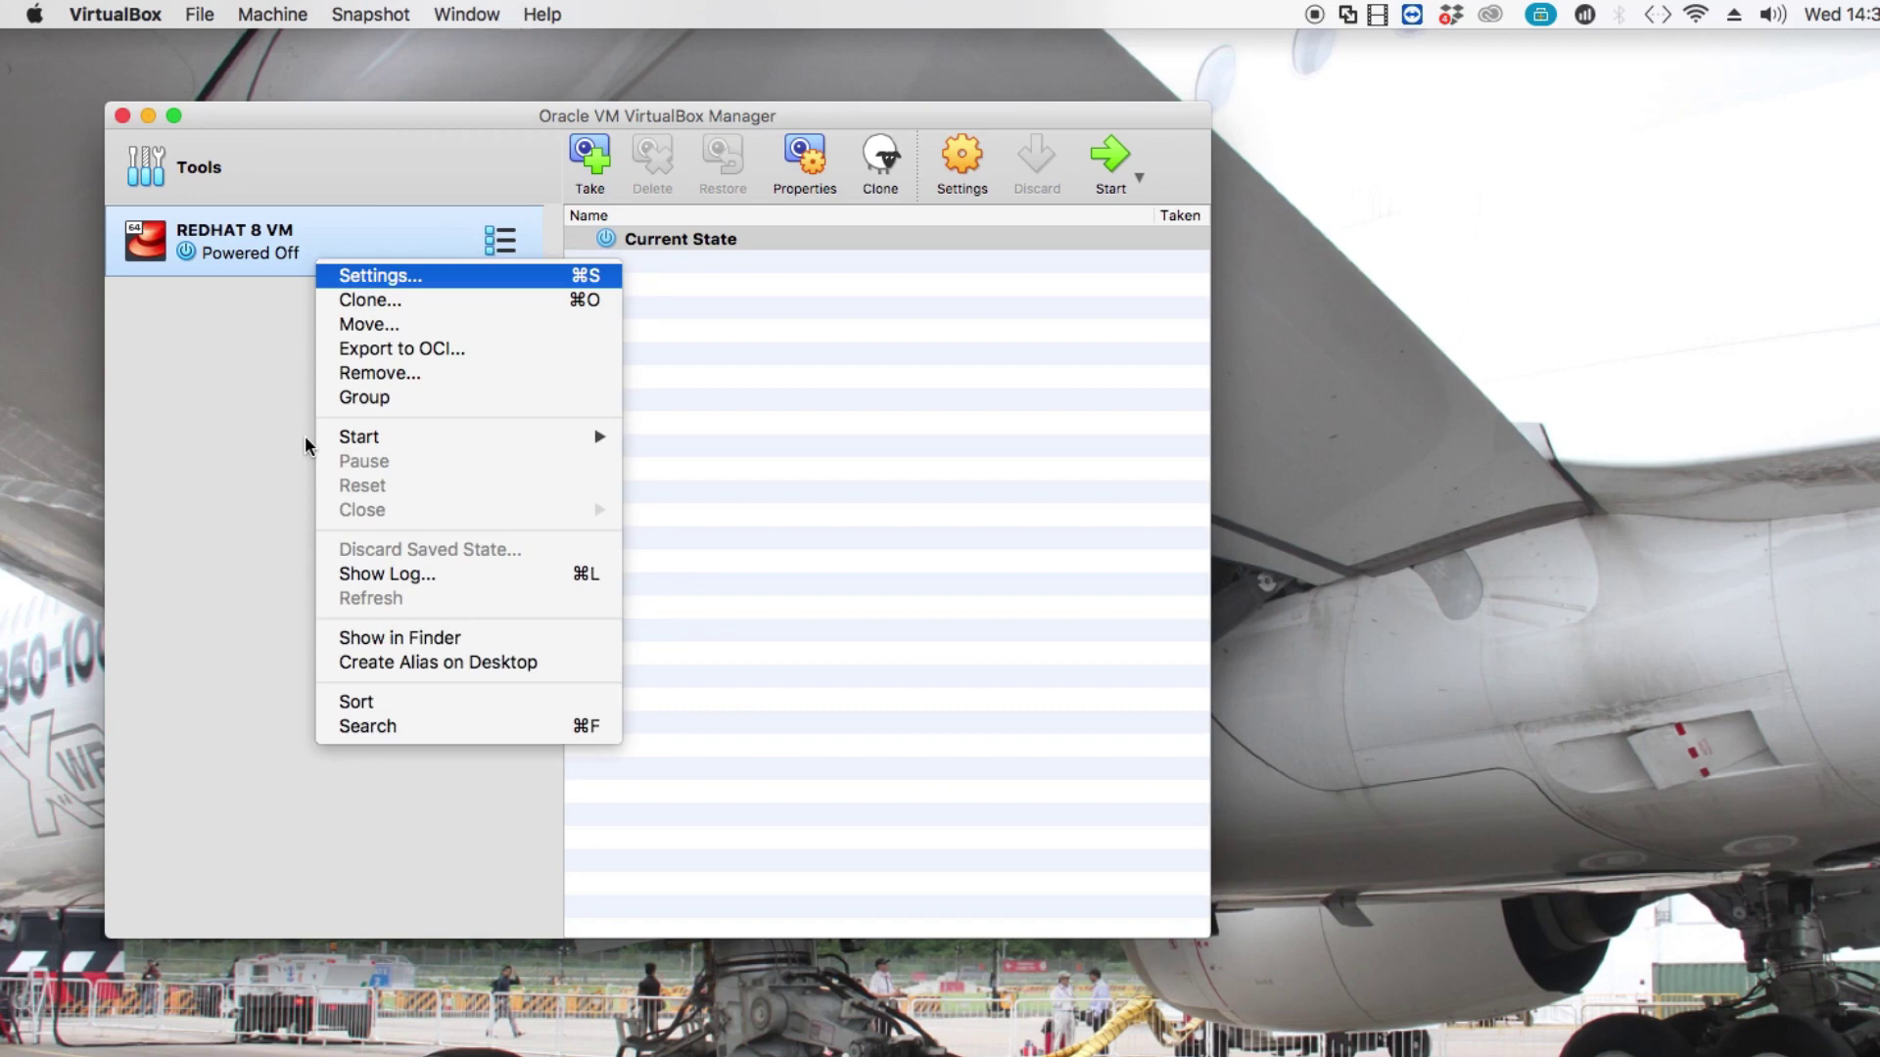
key(Return)
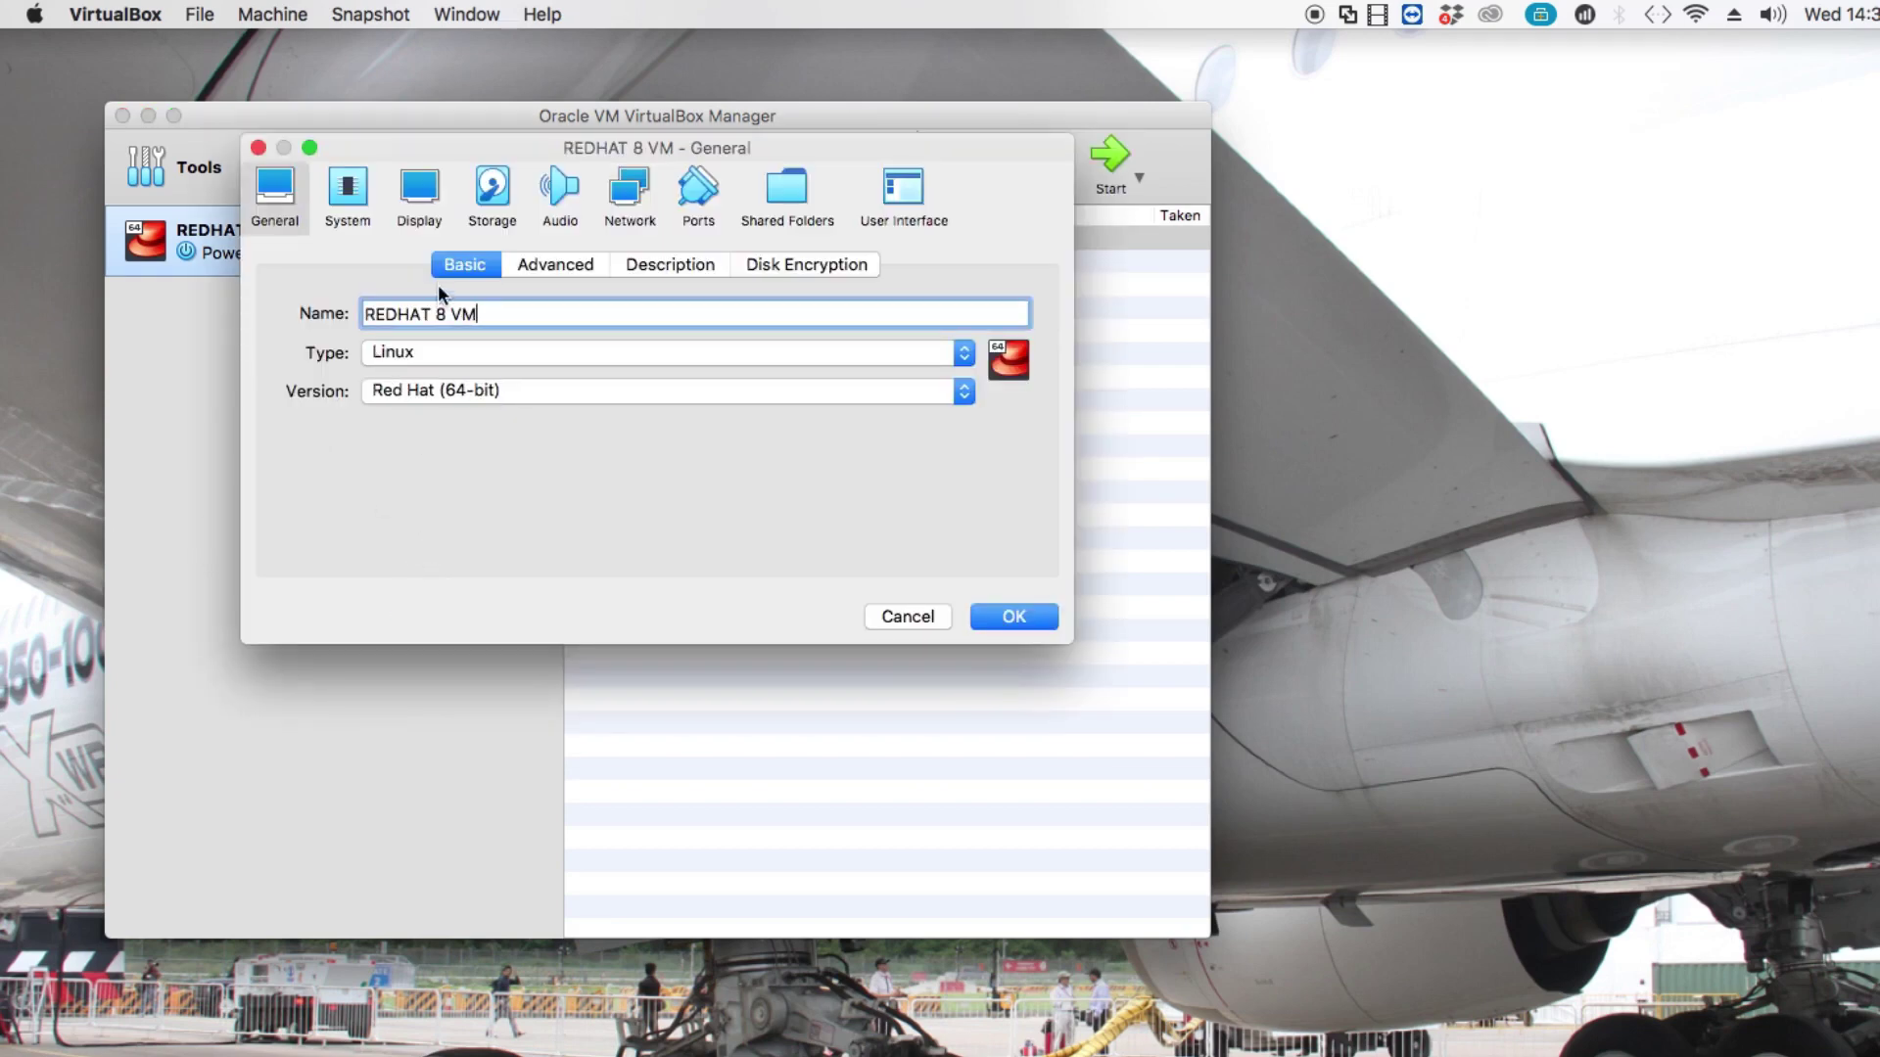
In Storage, add an IDE optical drive holding rhel-8.0-x86_64-dvd.iso.
click(481, 196)
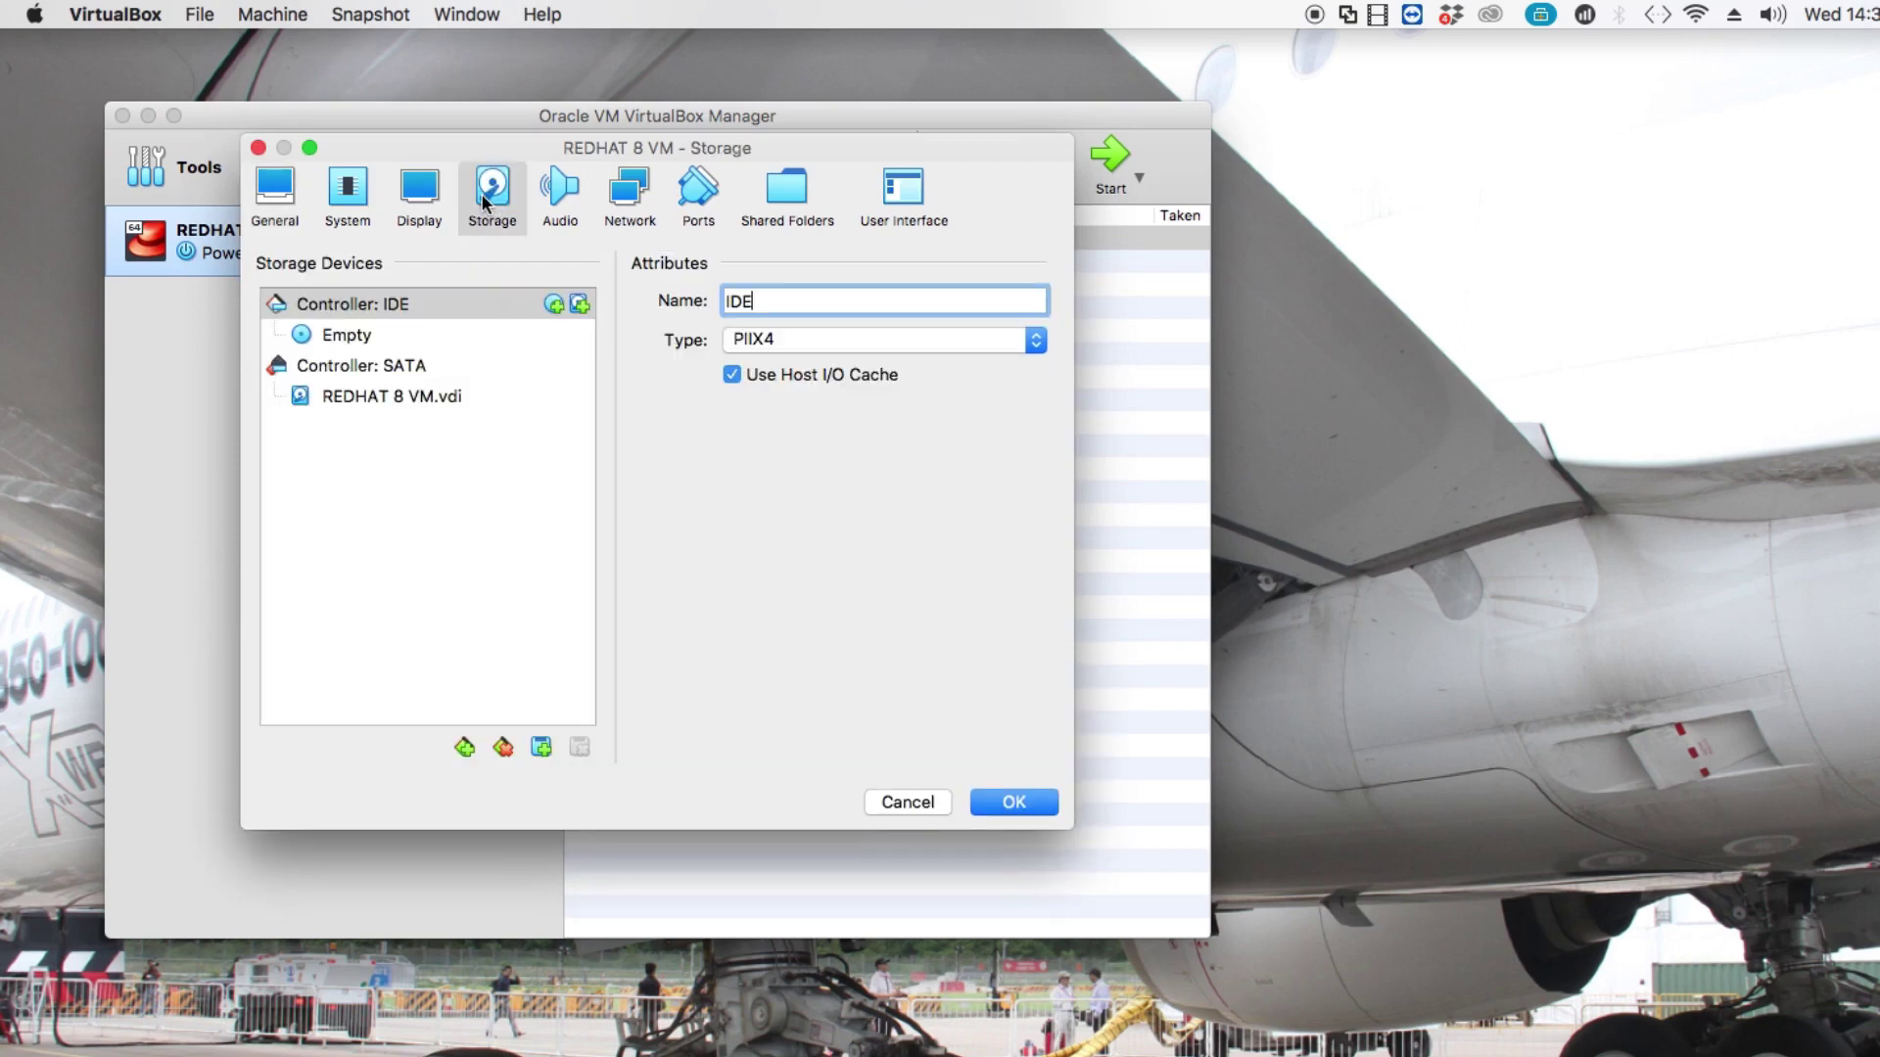
click(540, 747)
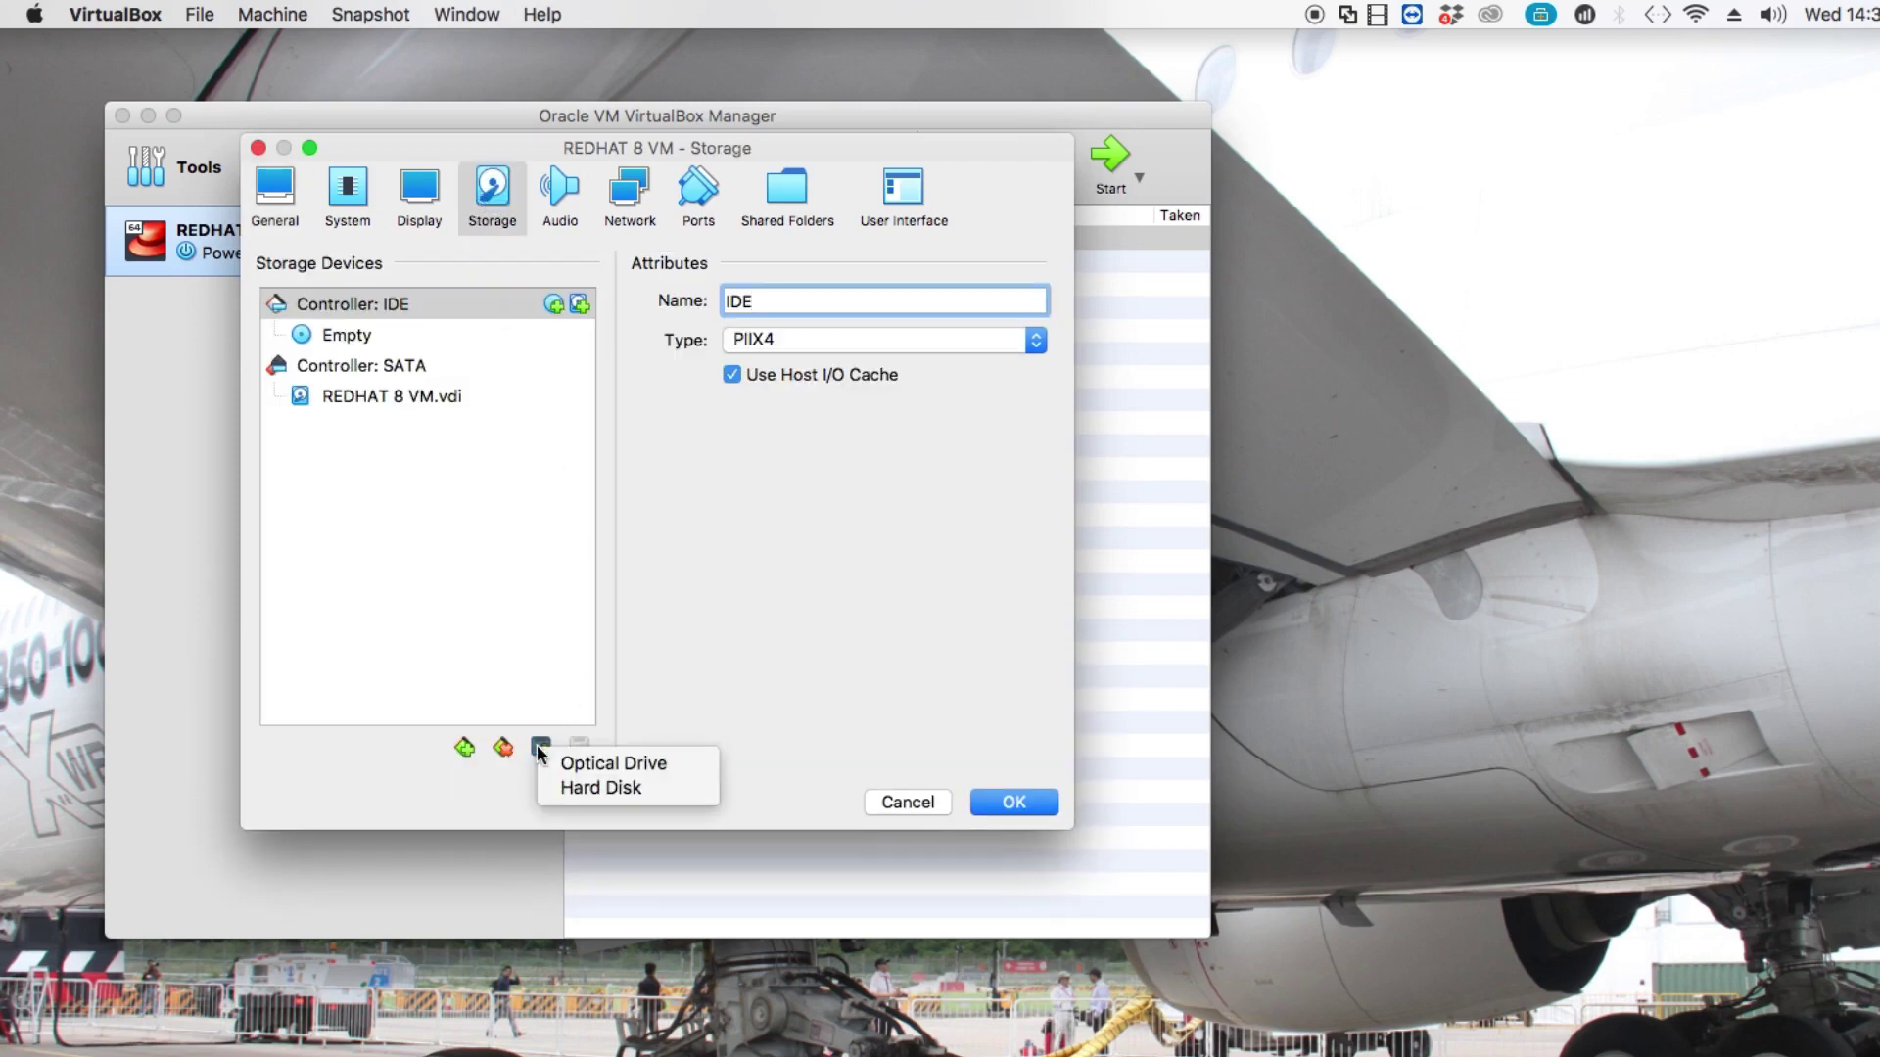
click(588, 763)
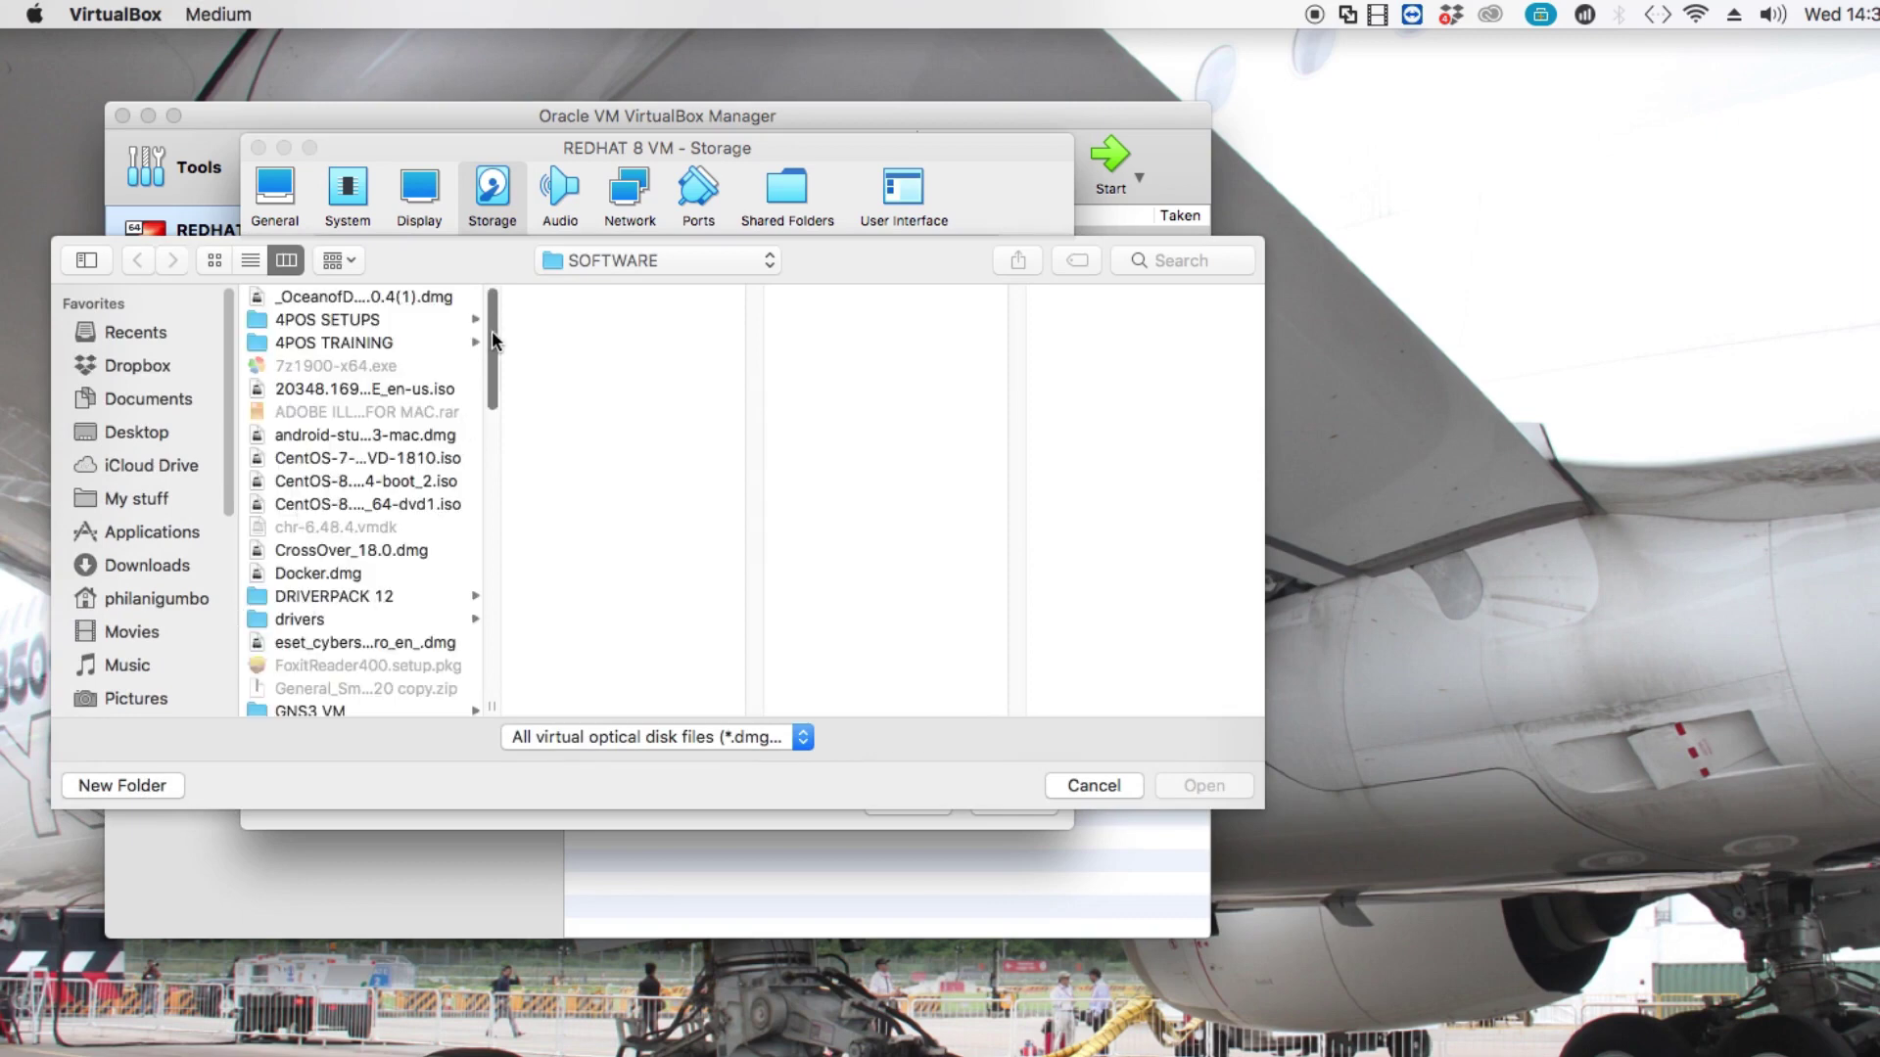
drag(491, 344, 490, 489)
click(426, 607)
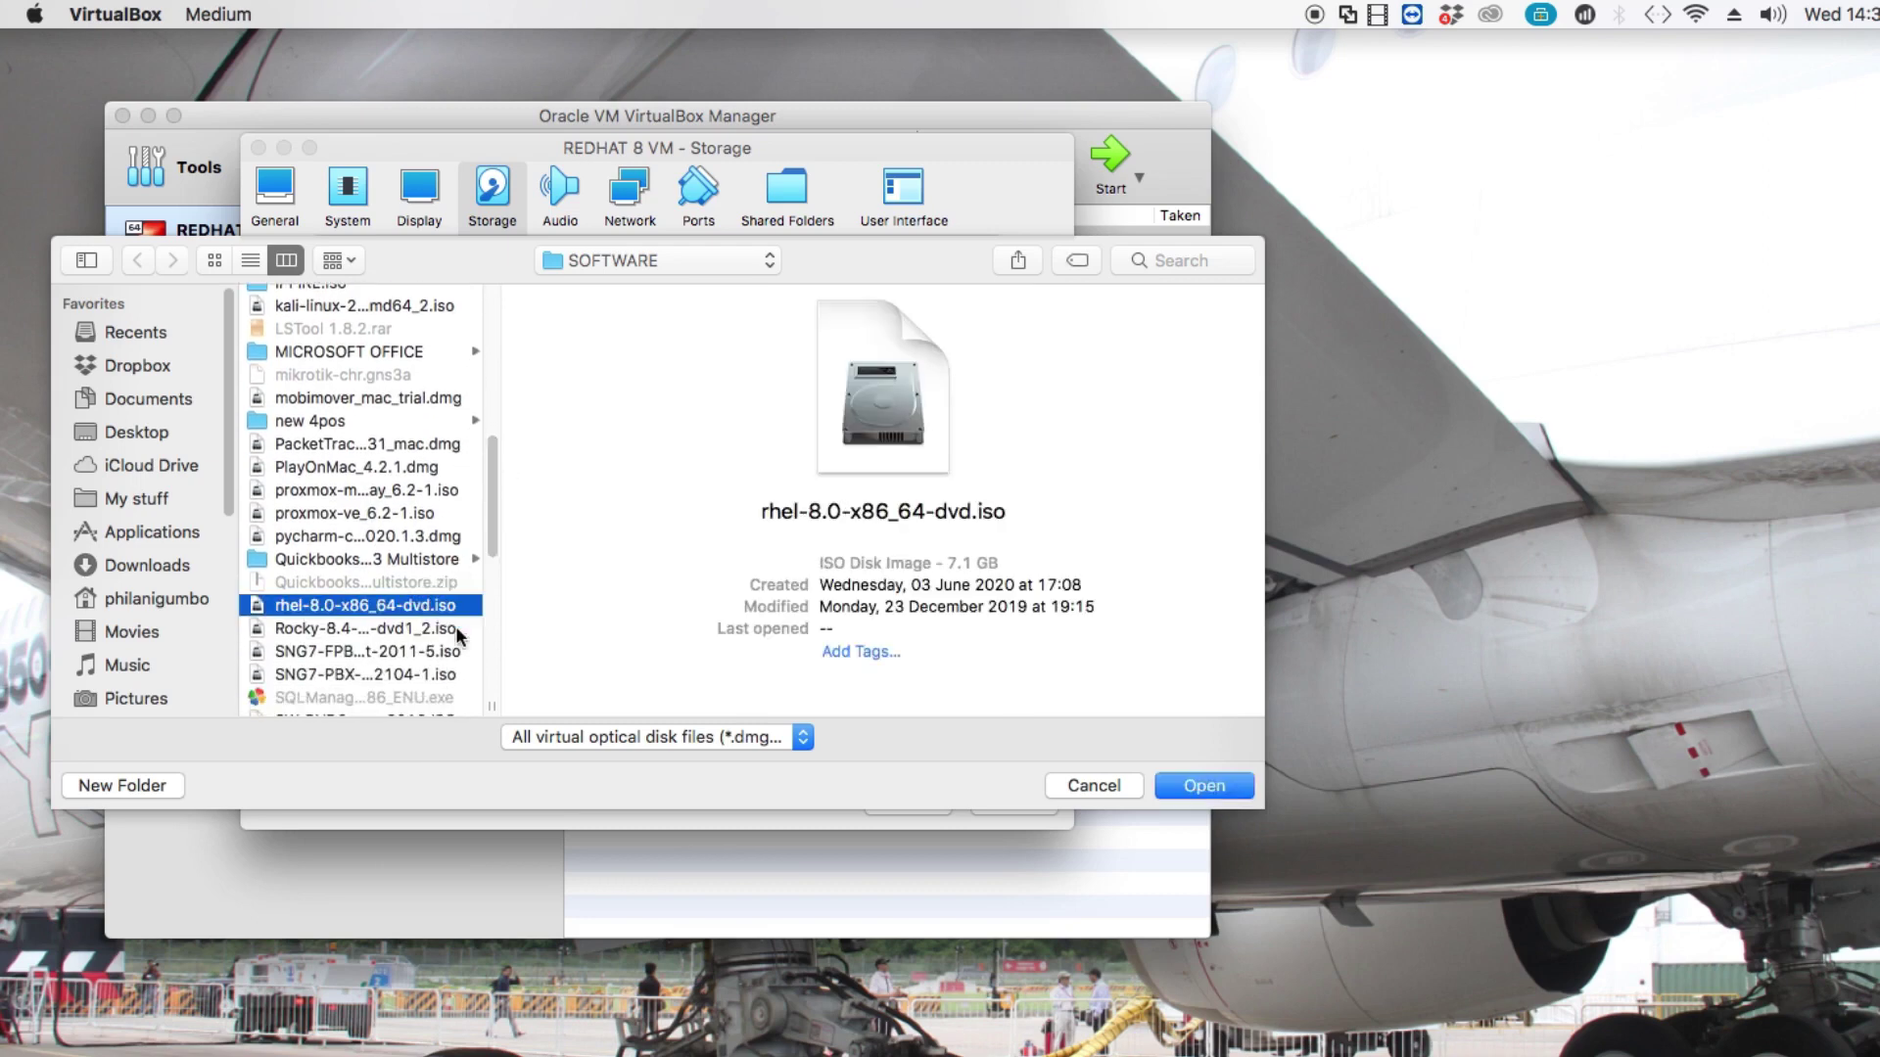
click(1180, 789)
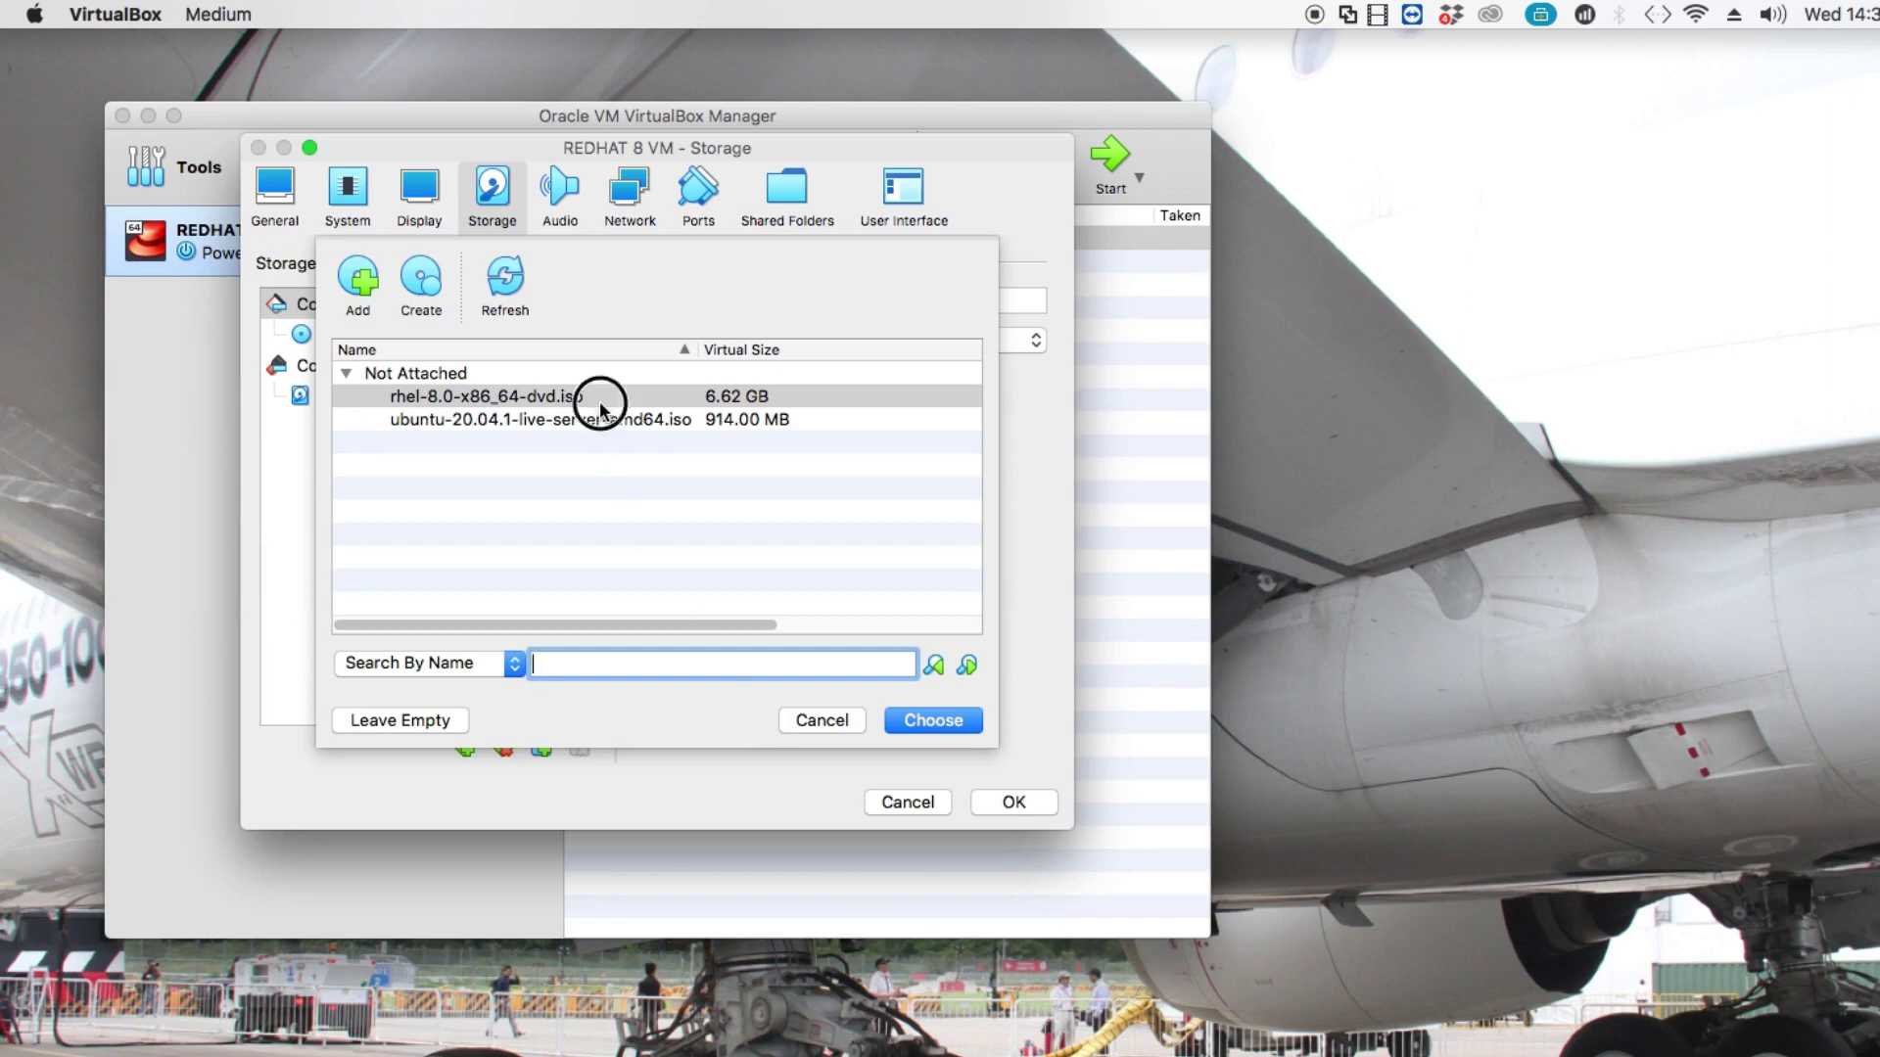
click(600, 401)
click(924, 722)
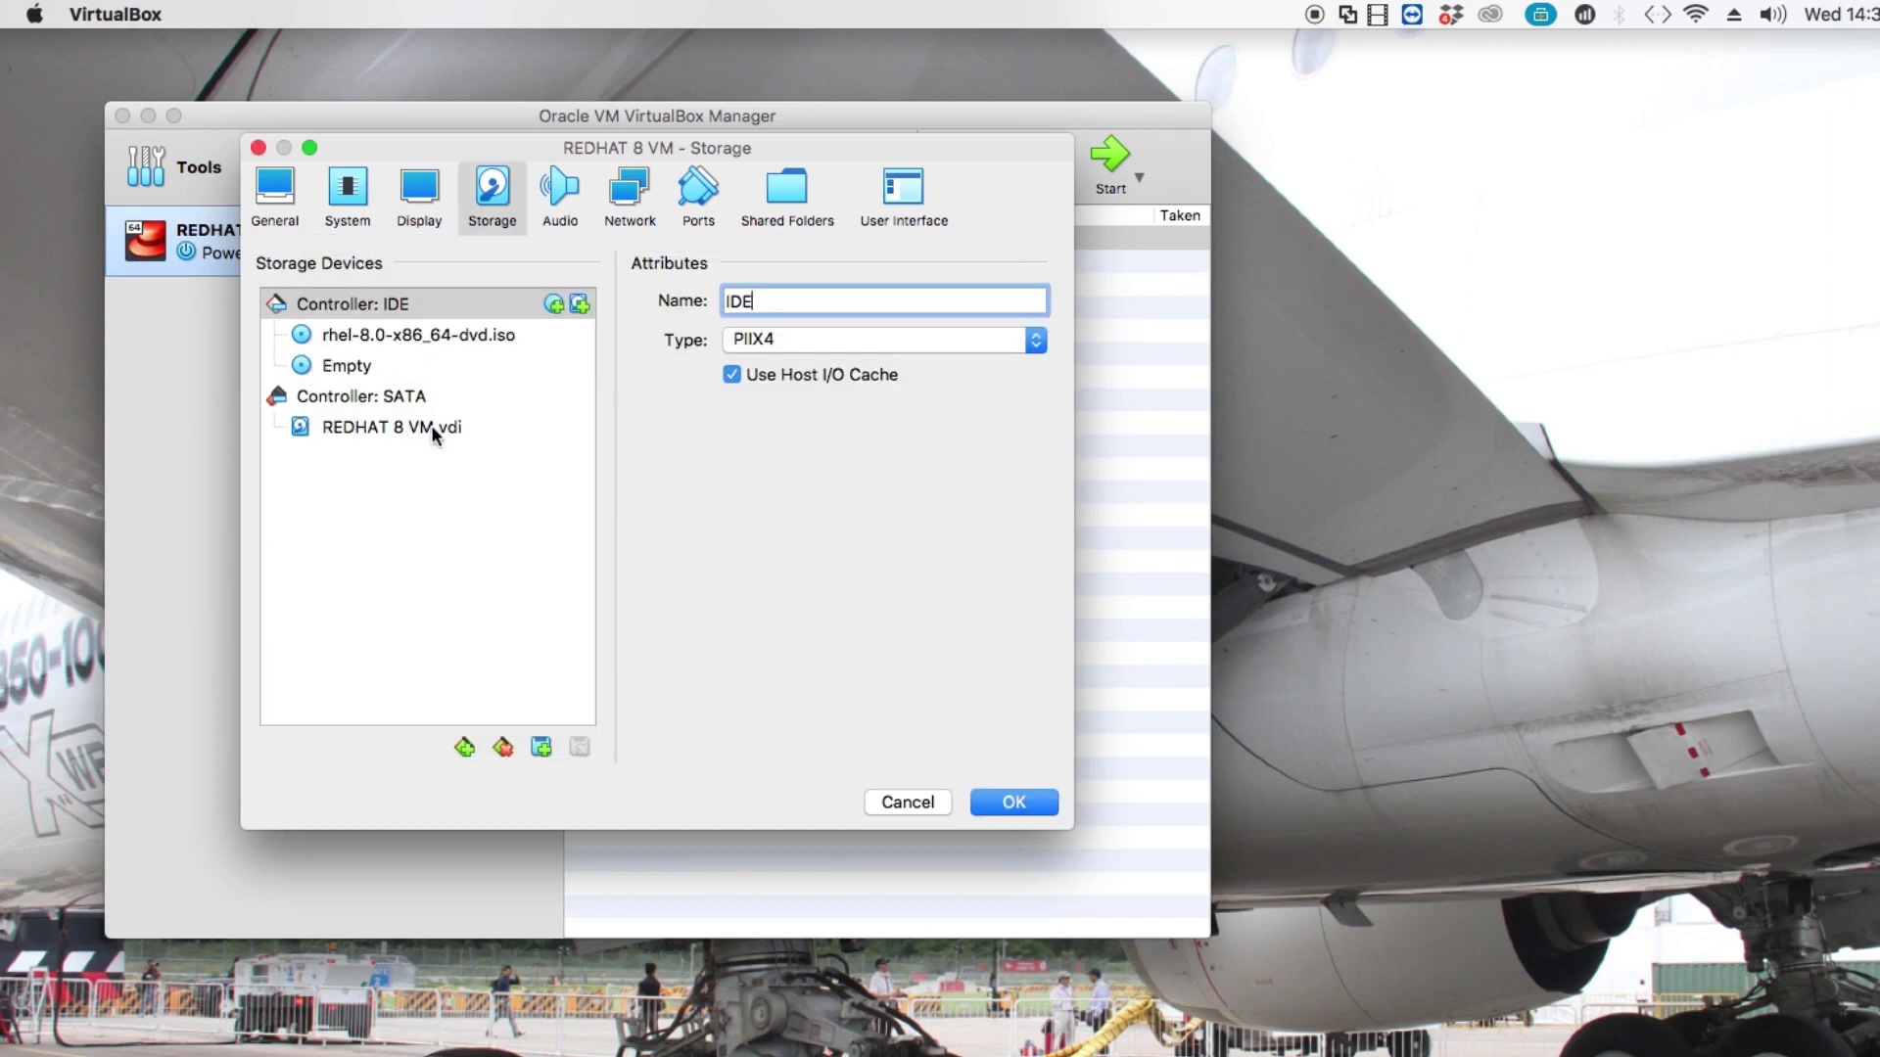
Raise the Display video memory to 88 MB.
click(421, 188)
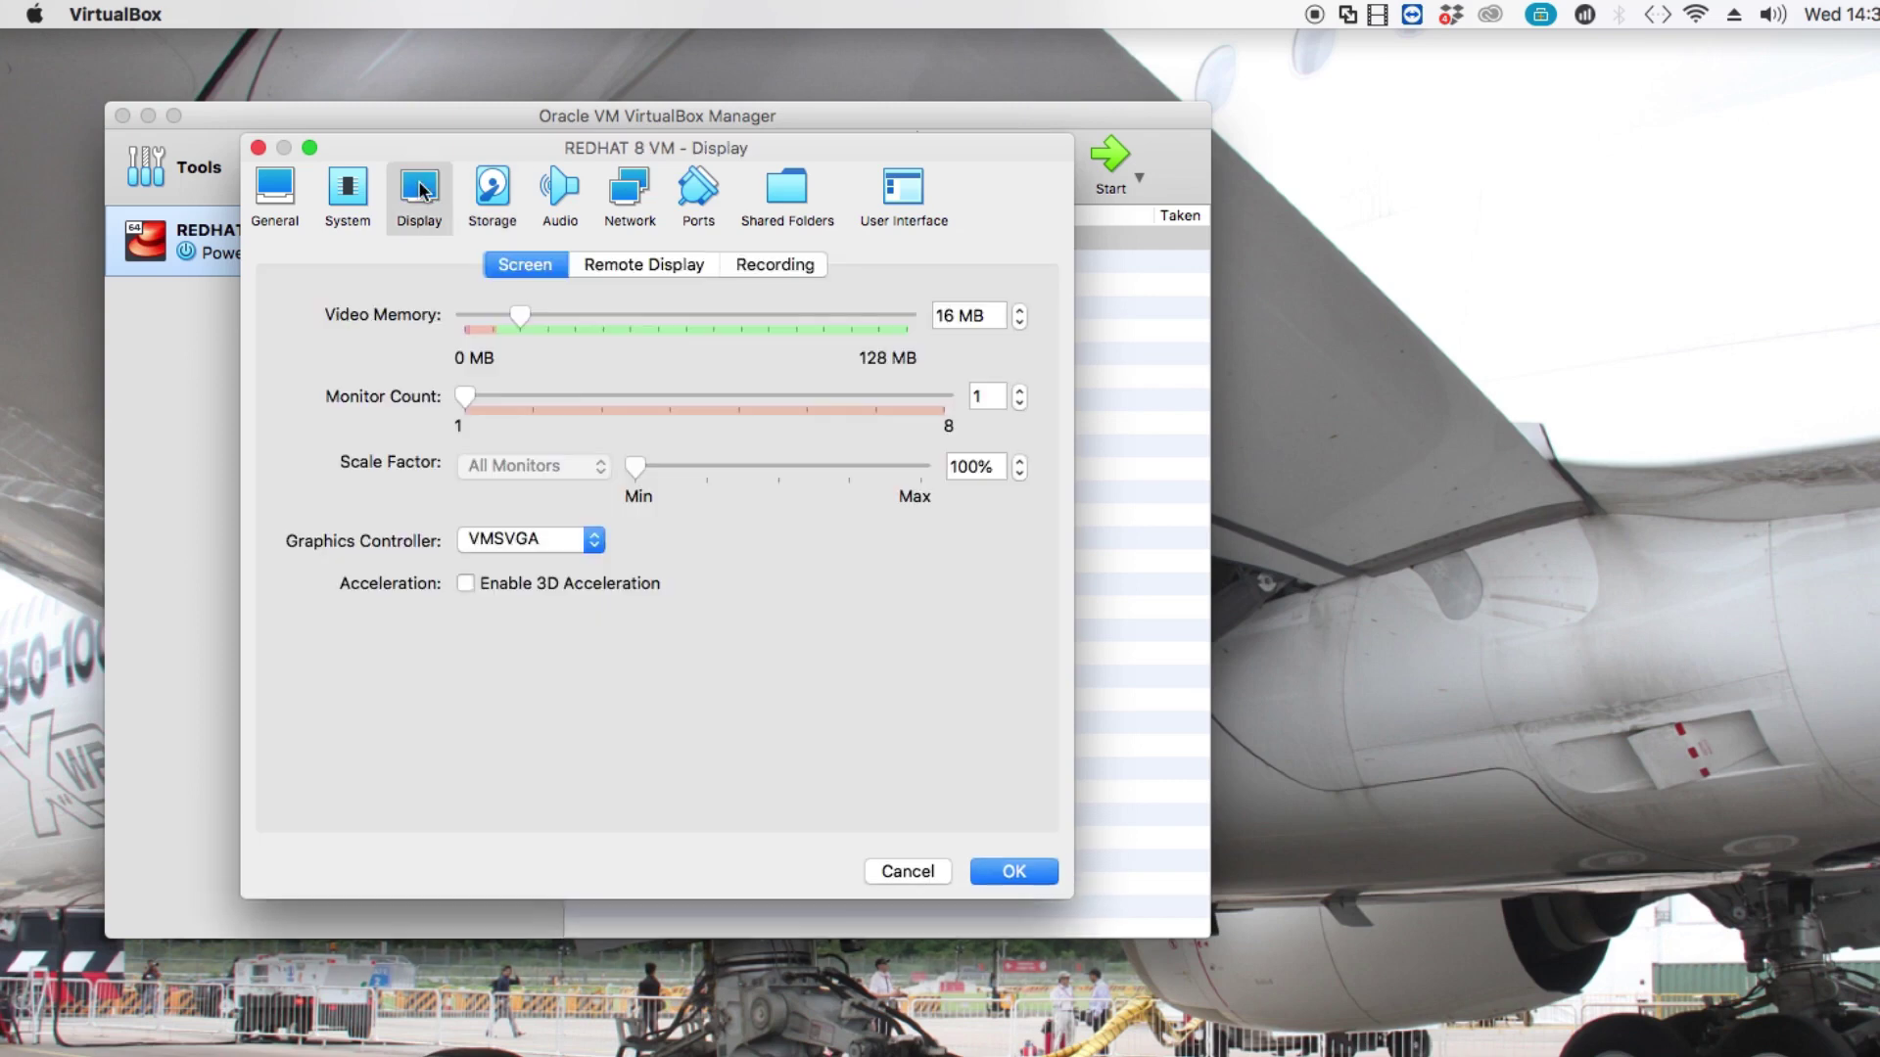
click(607, 317)
click(674, 315)
drag(732, 315, 905, 323)
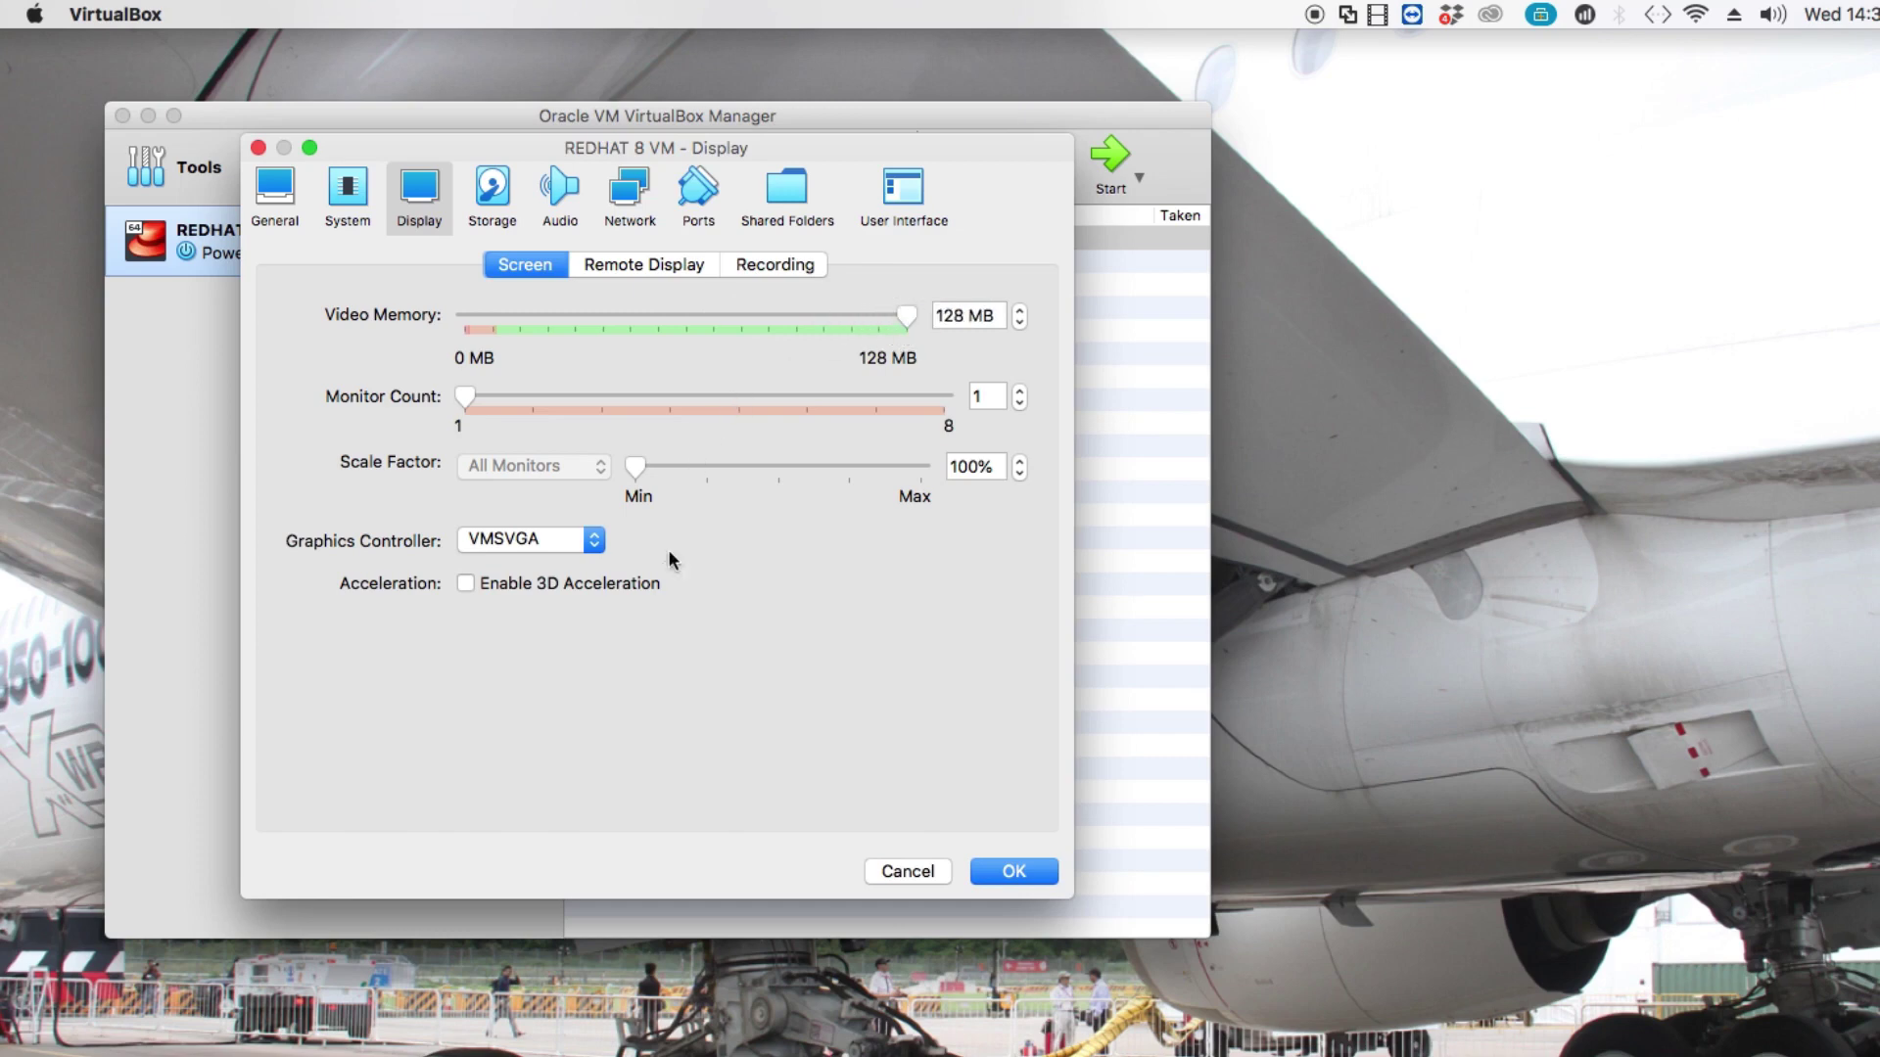
Set the processor count to 2 and save the VM settings.
click(348, 211)
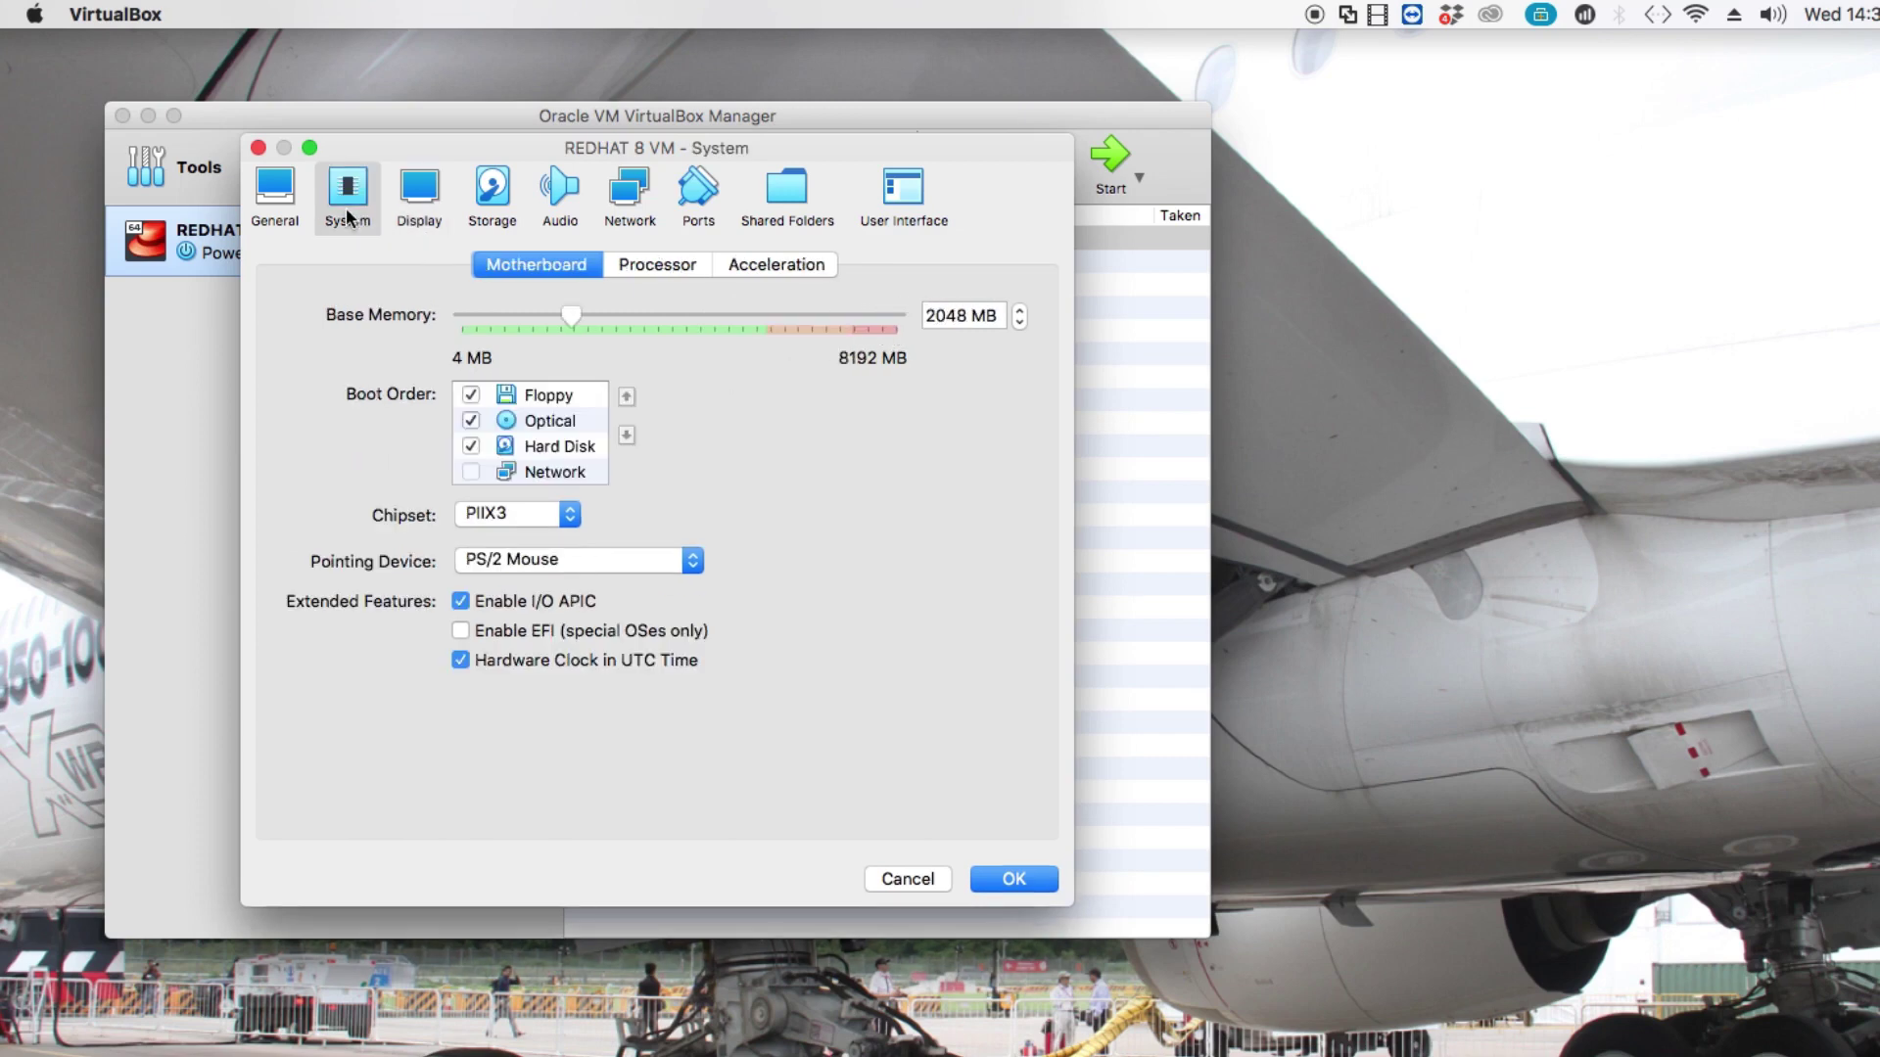
click(657, 264)
click(1019, 310)
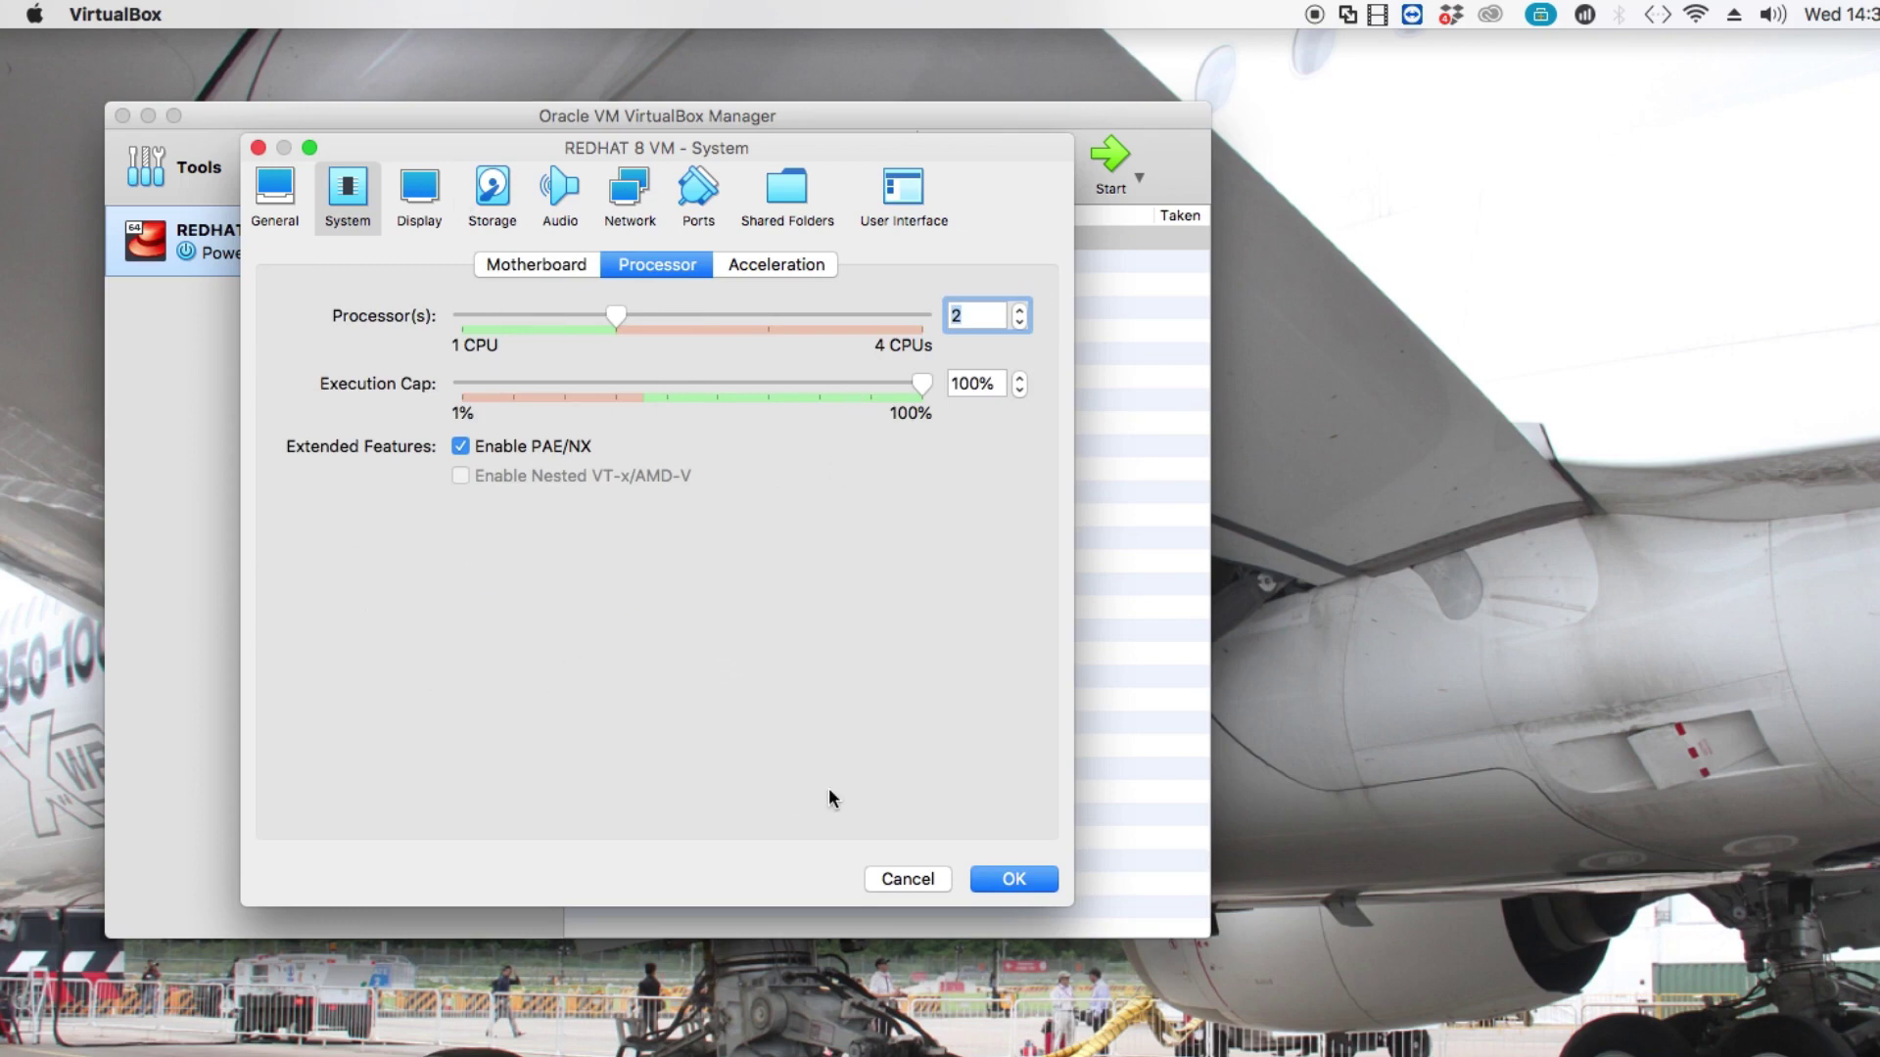
click(1005, 880)
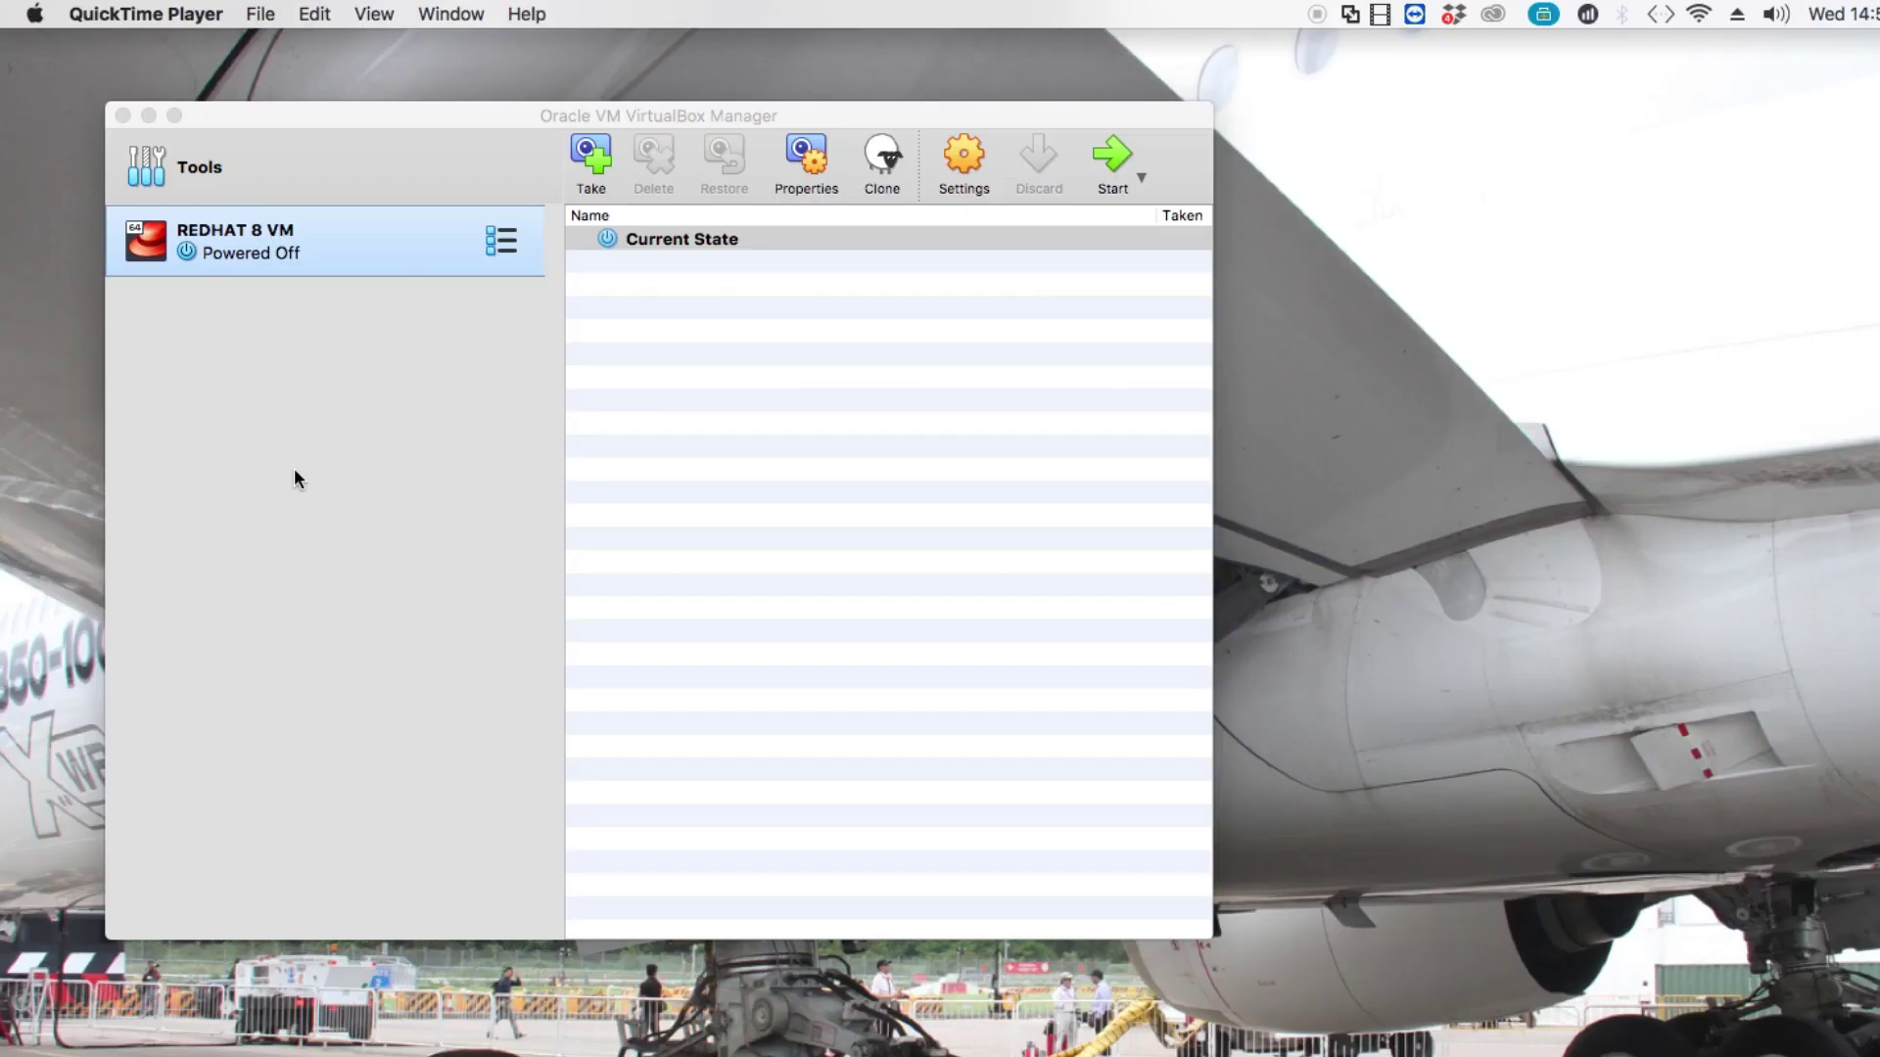
Normal-start REDHAT 8 VM and move its console window up and left.
right_click(293, 237)
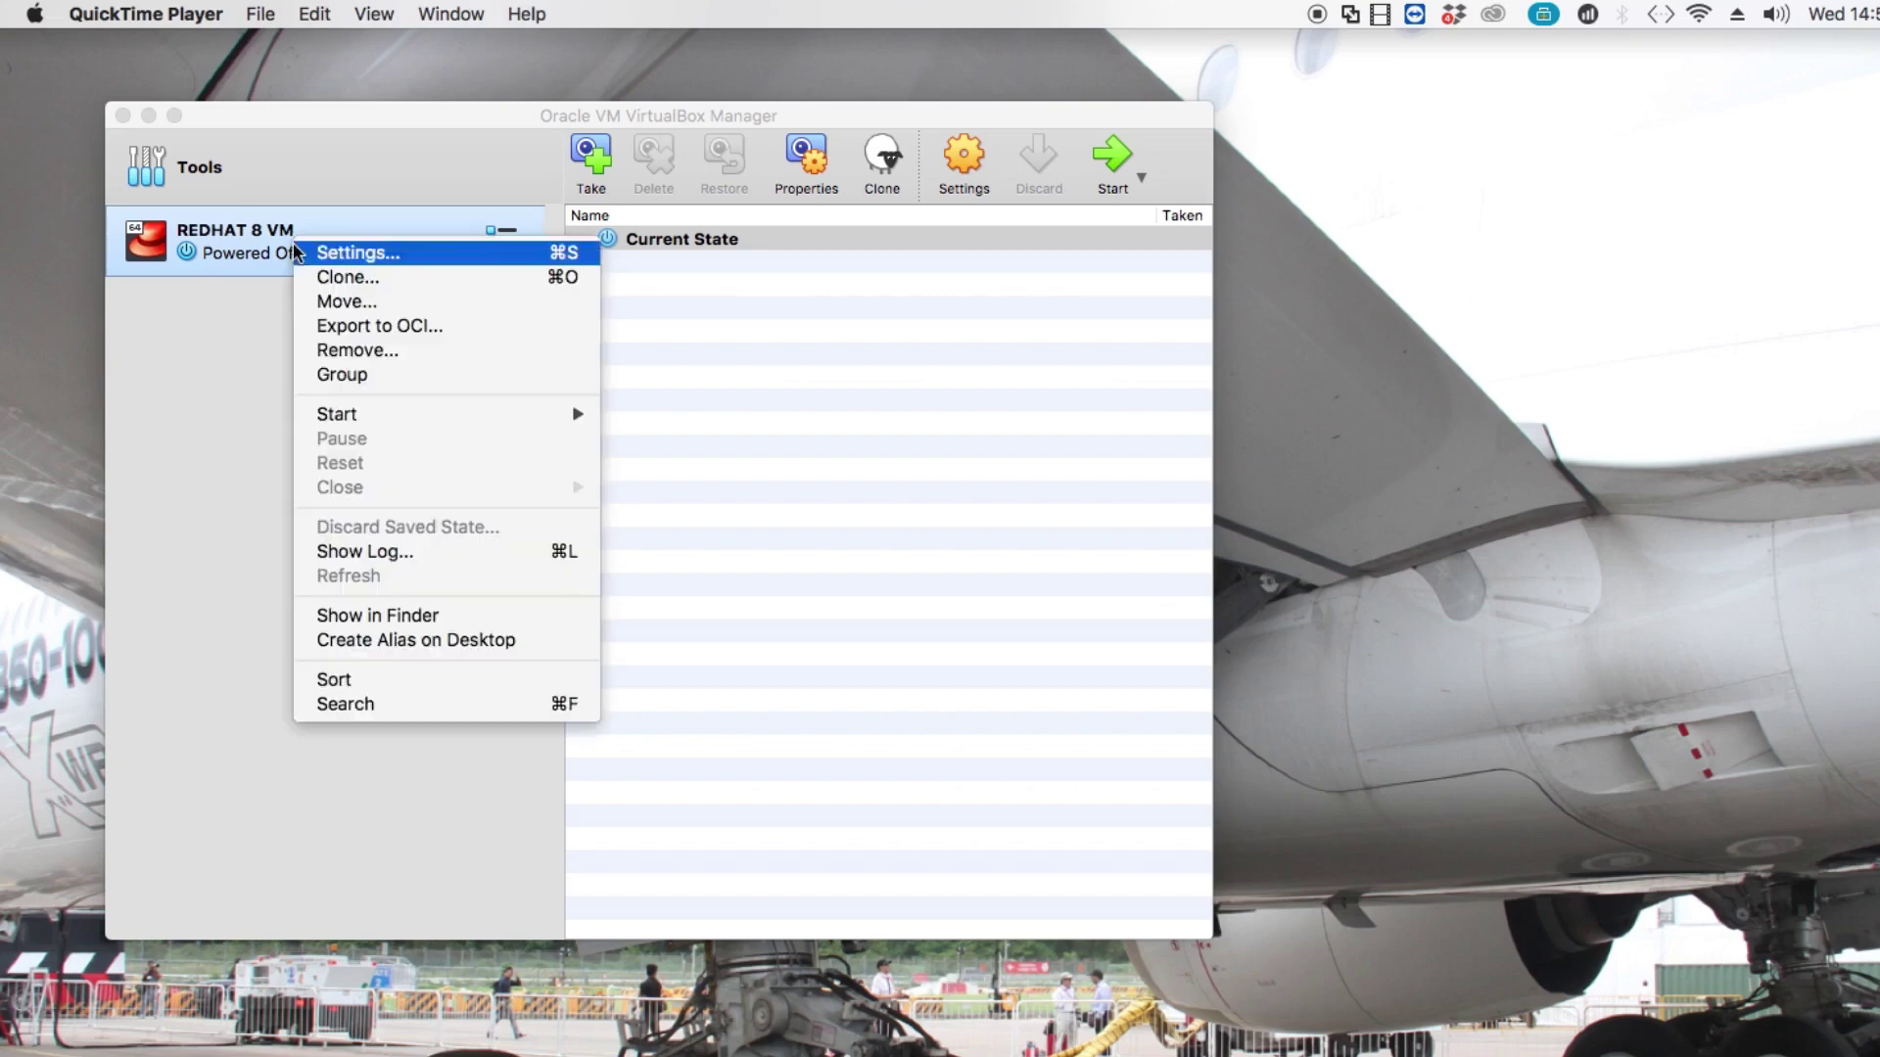
mouse_move(360, 414)
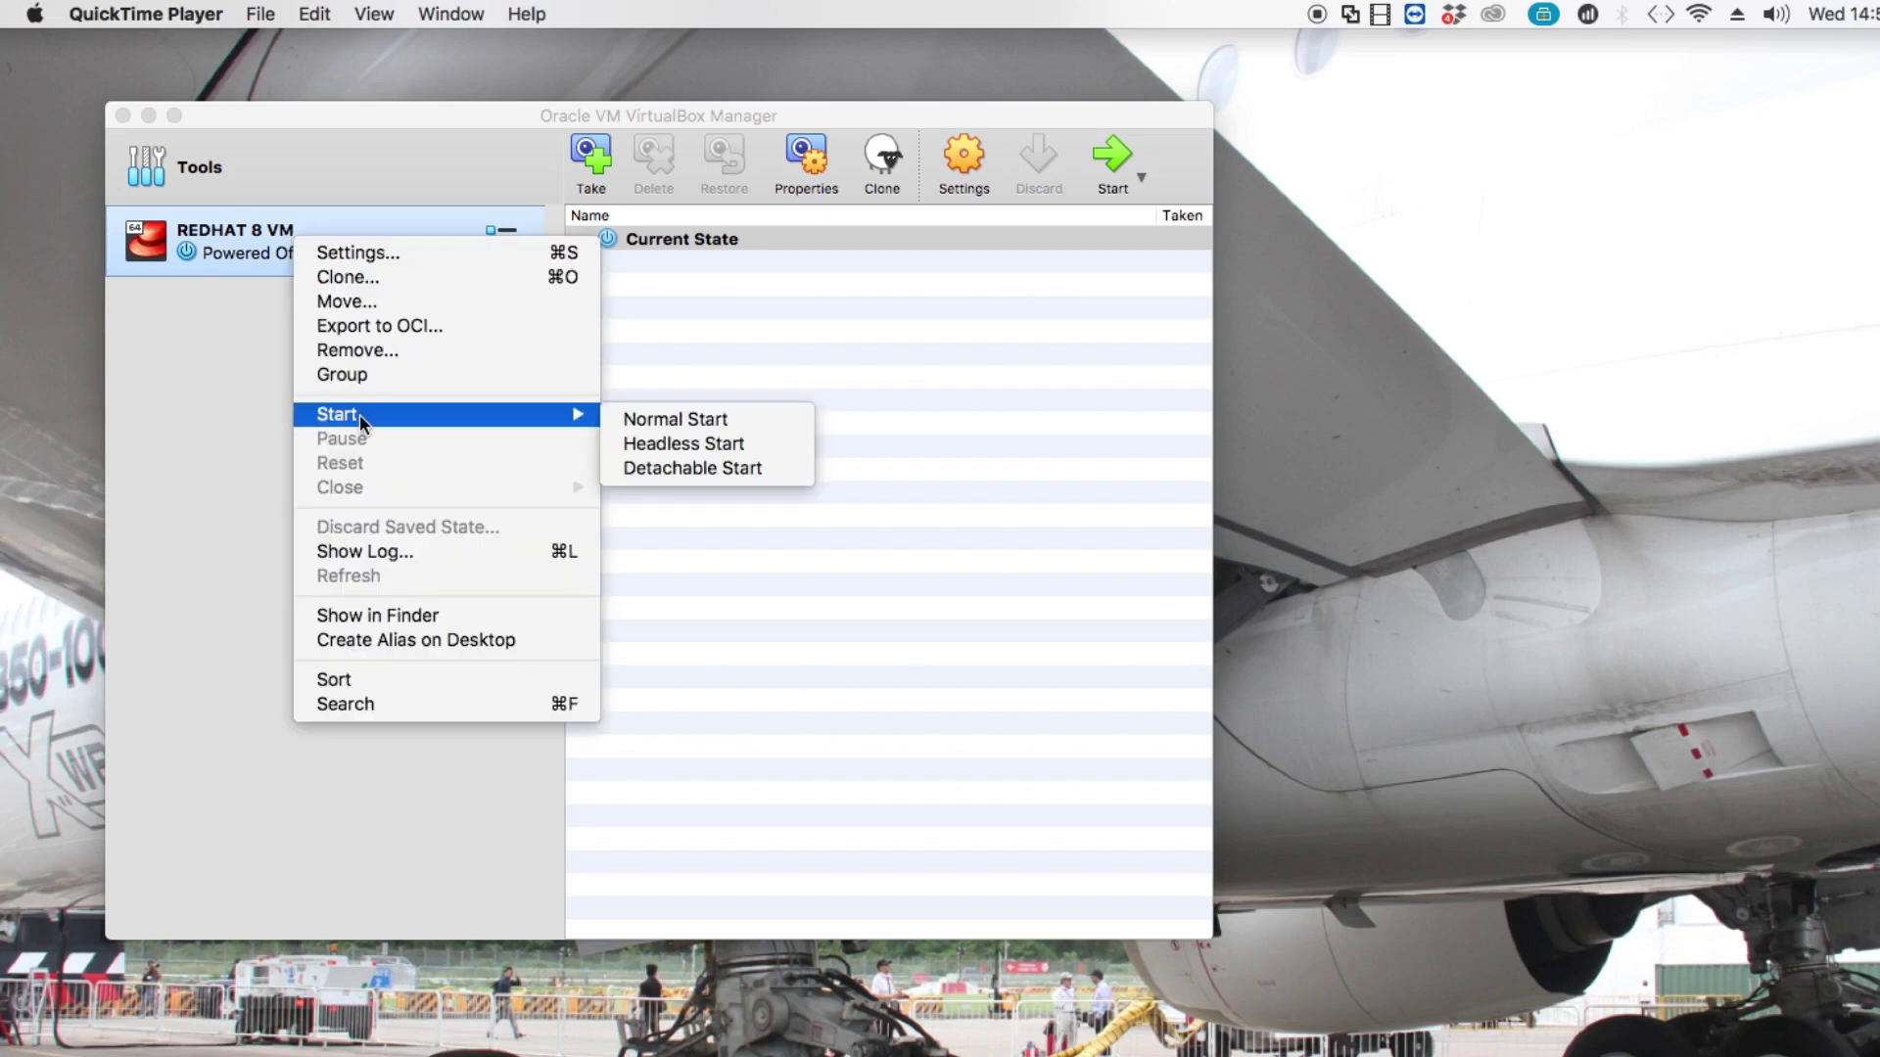
click(666, 418)
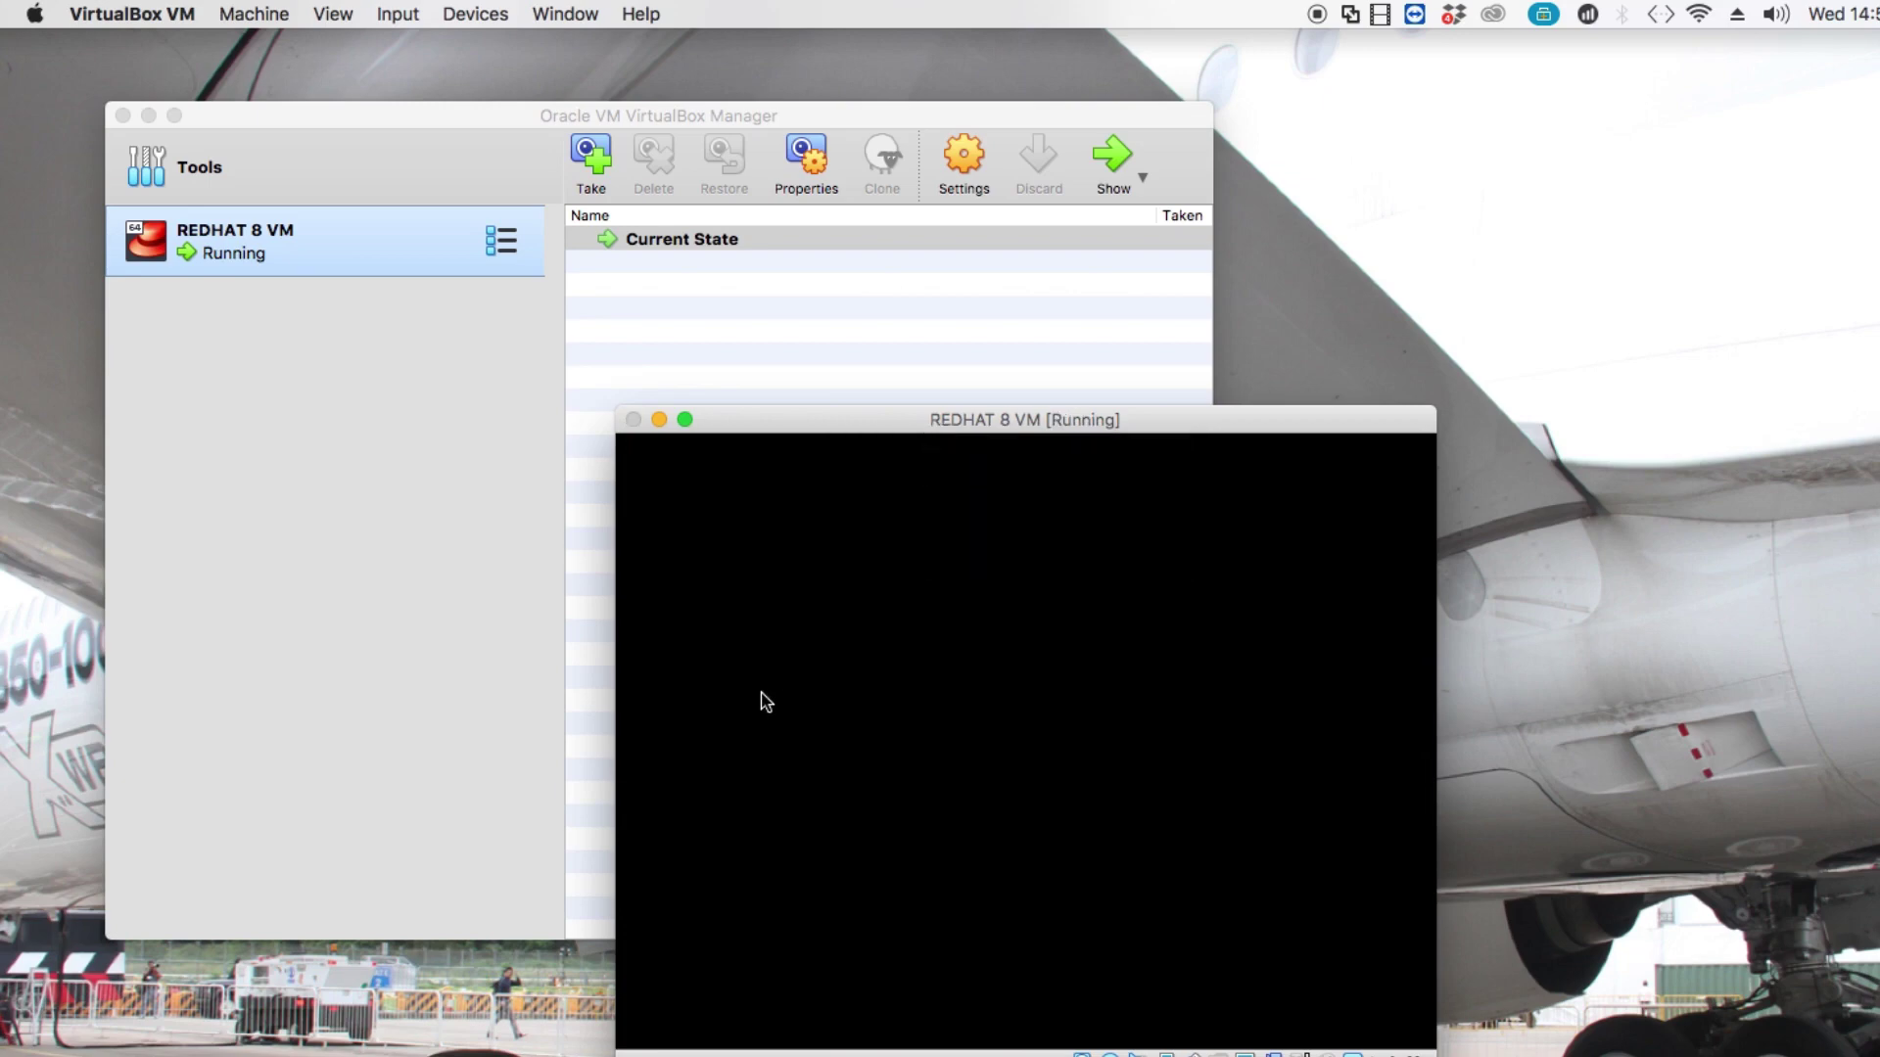
drag(773, 432, 504, 330)
Boot the Install Red Hat Enterprise Linux 8.0.0 entry from the VM boot menu.
click(556, 509)
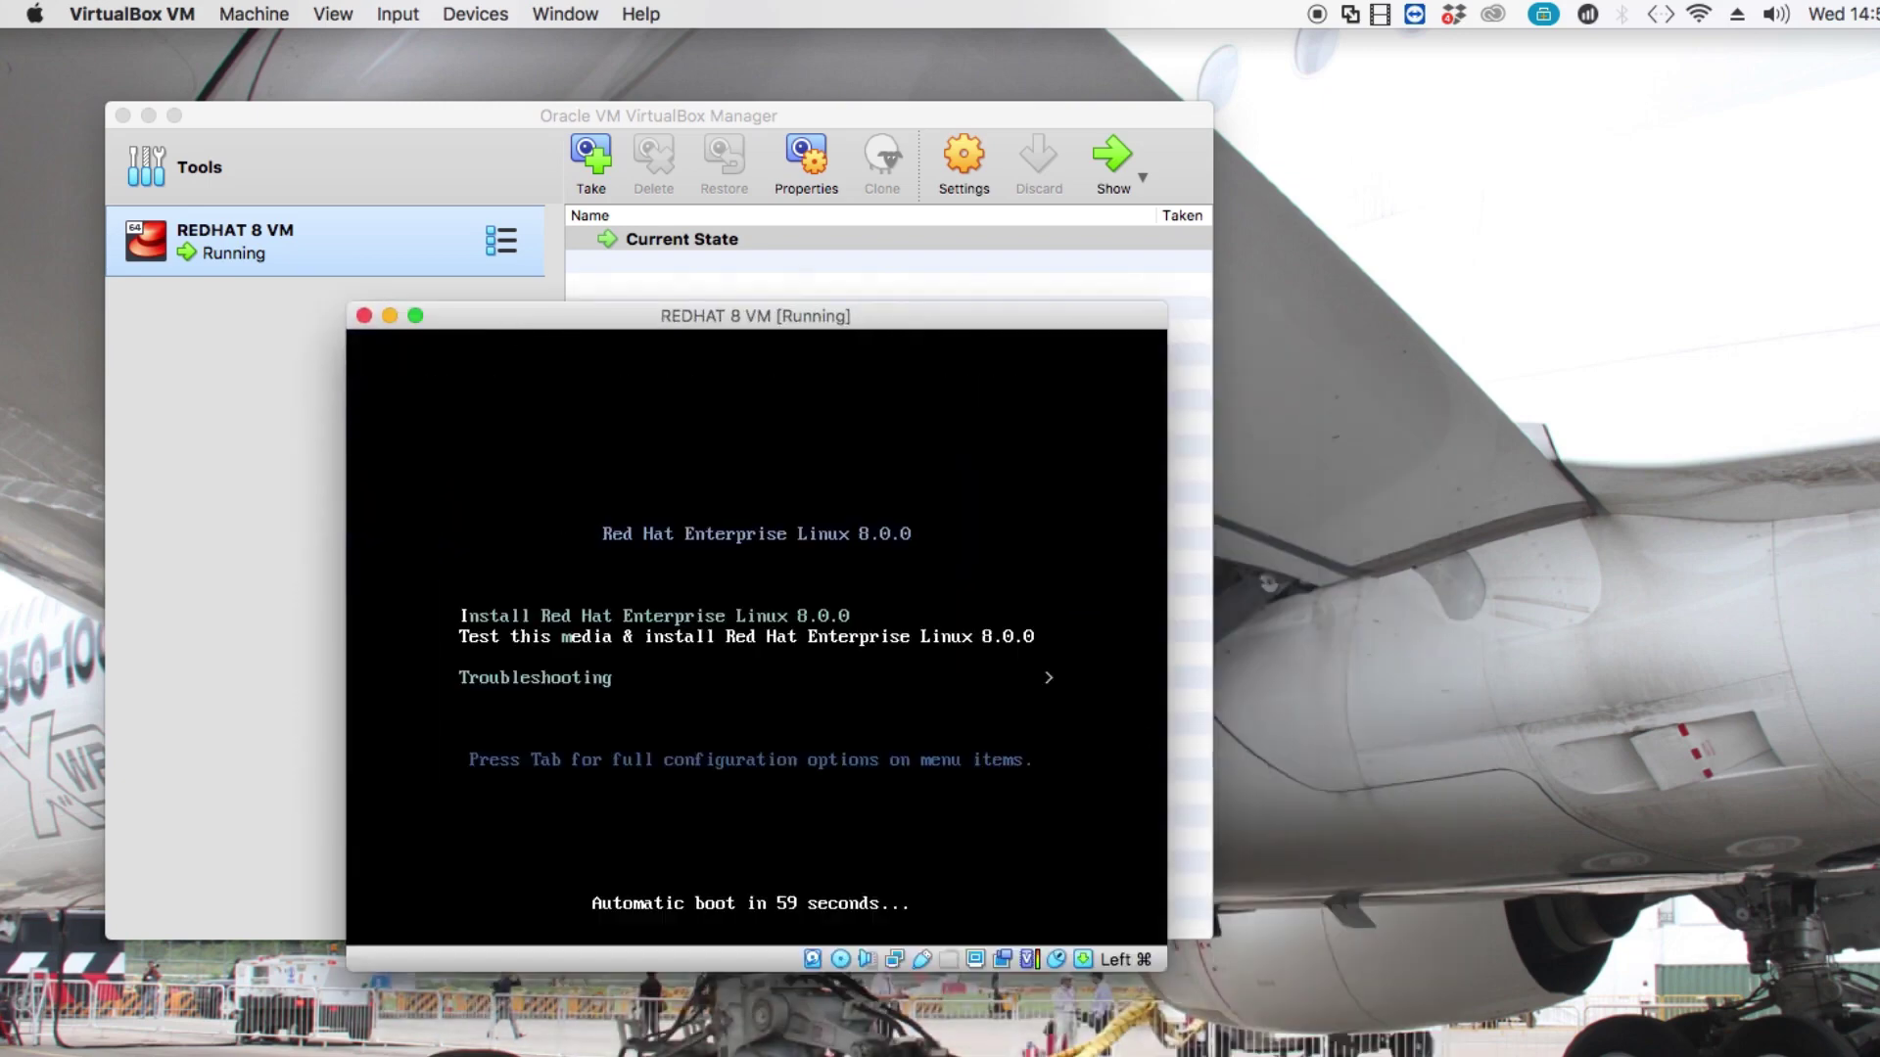
key(Down)
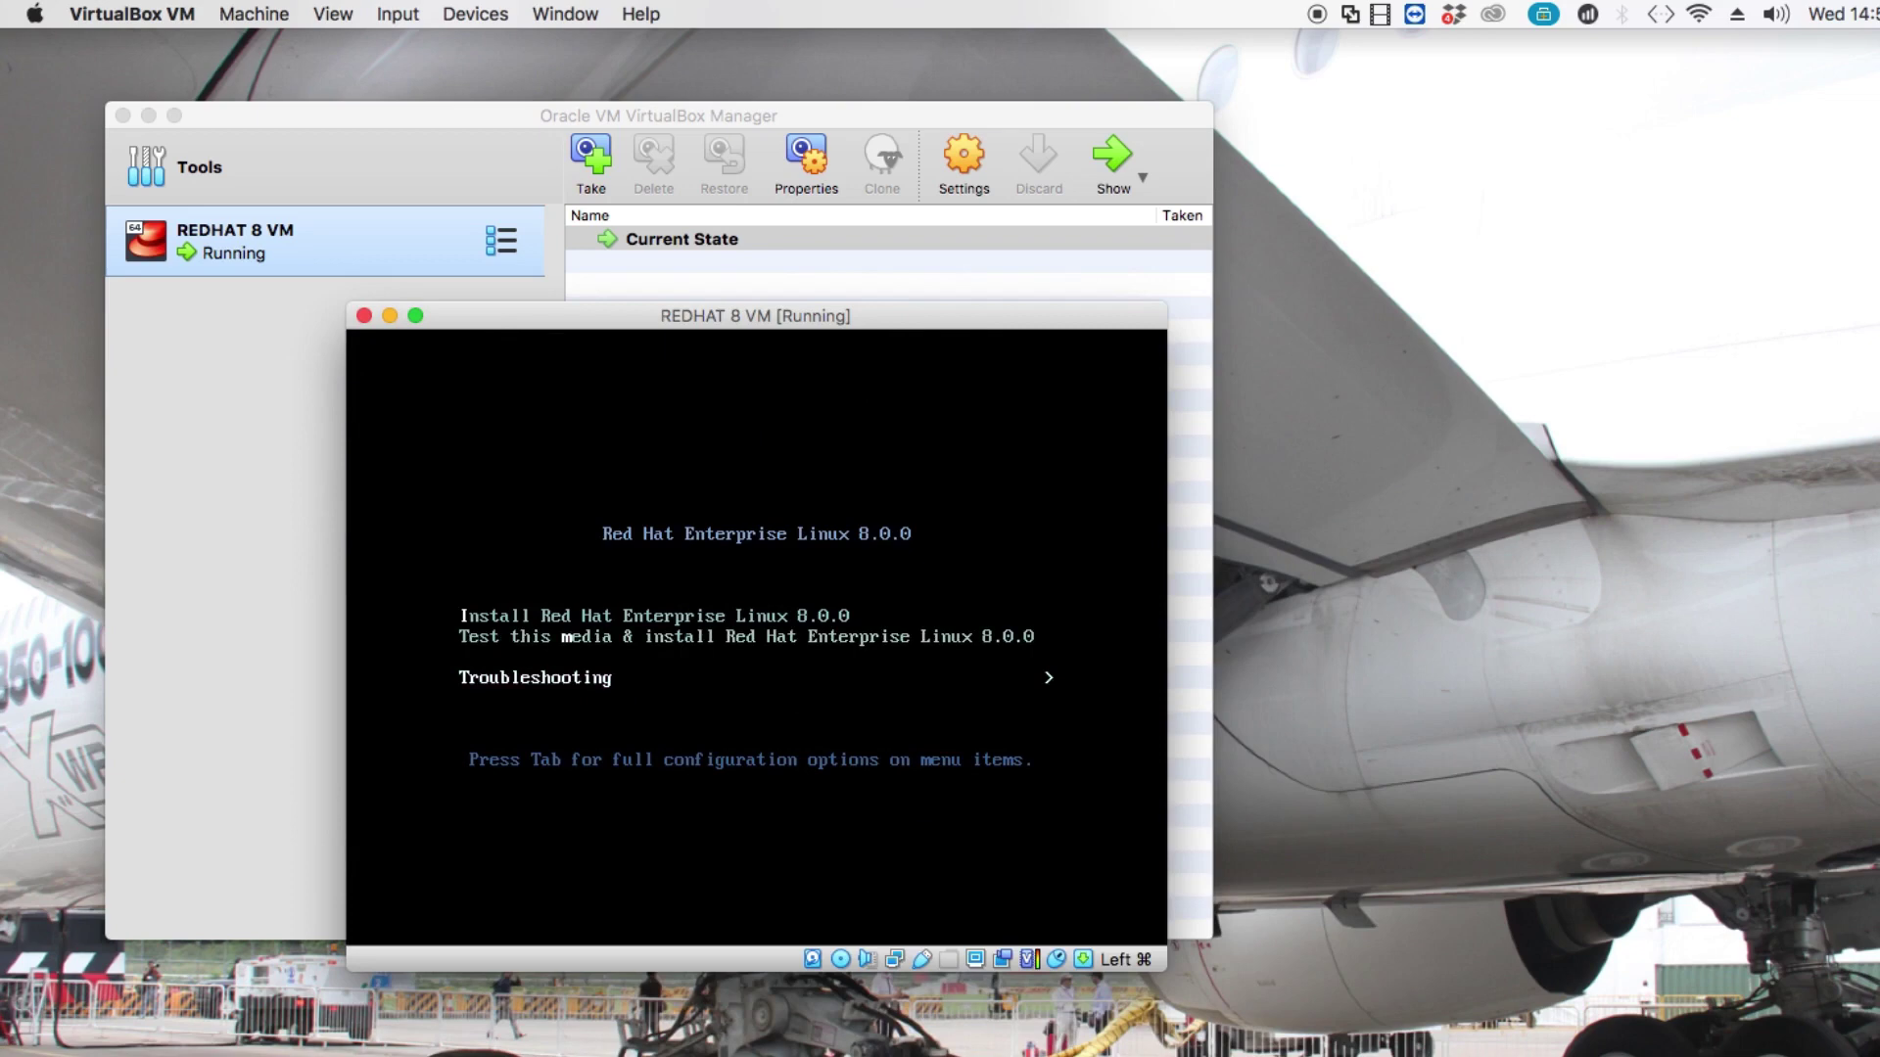
key(Up)
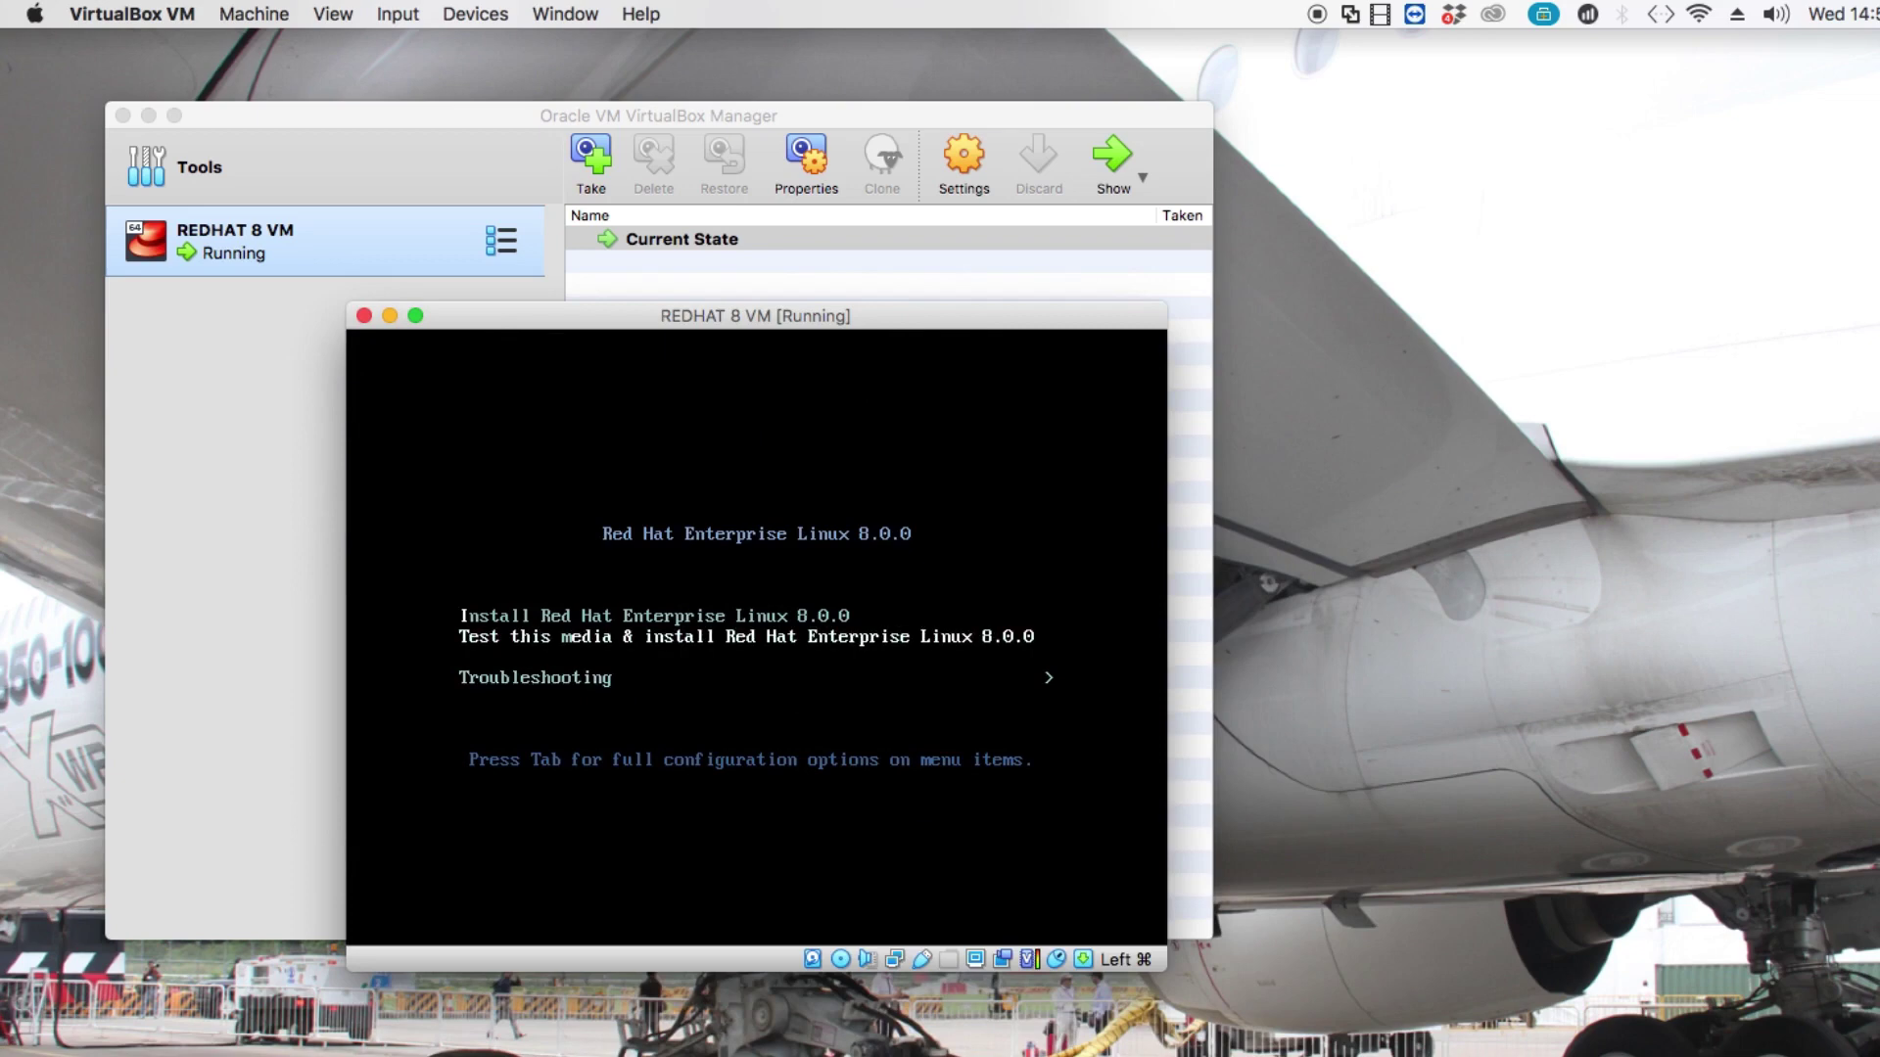
key(Up)
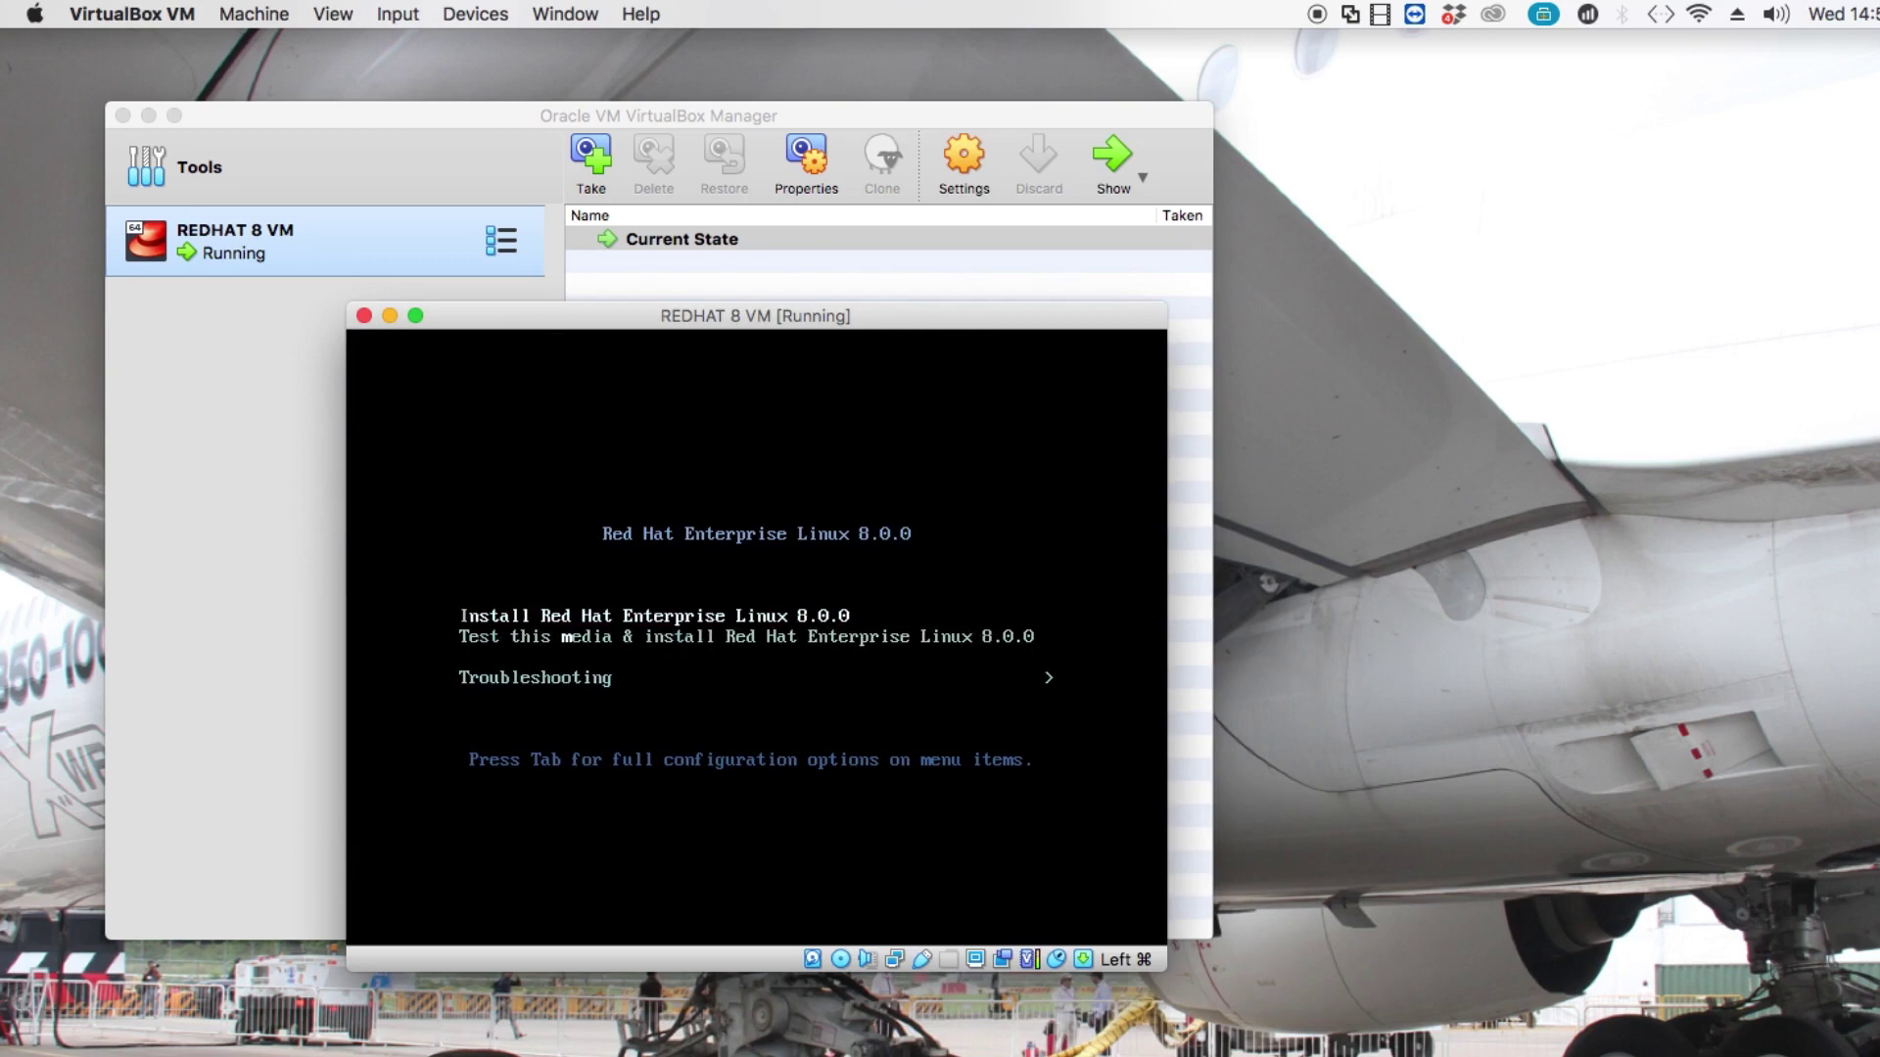
key(Return)
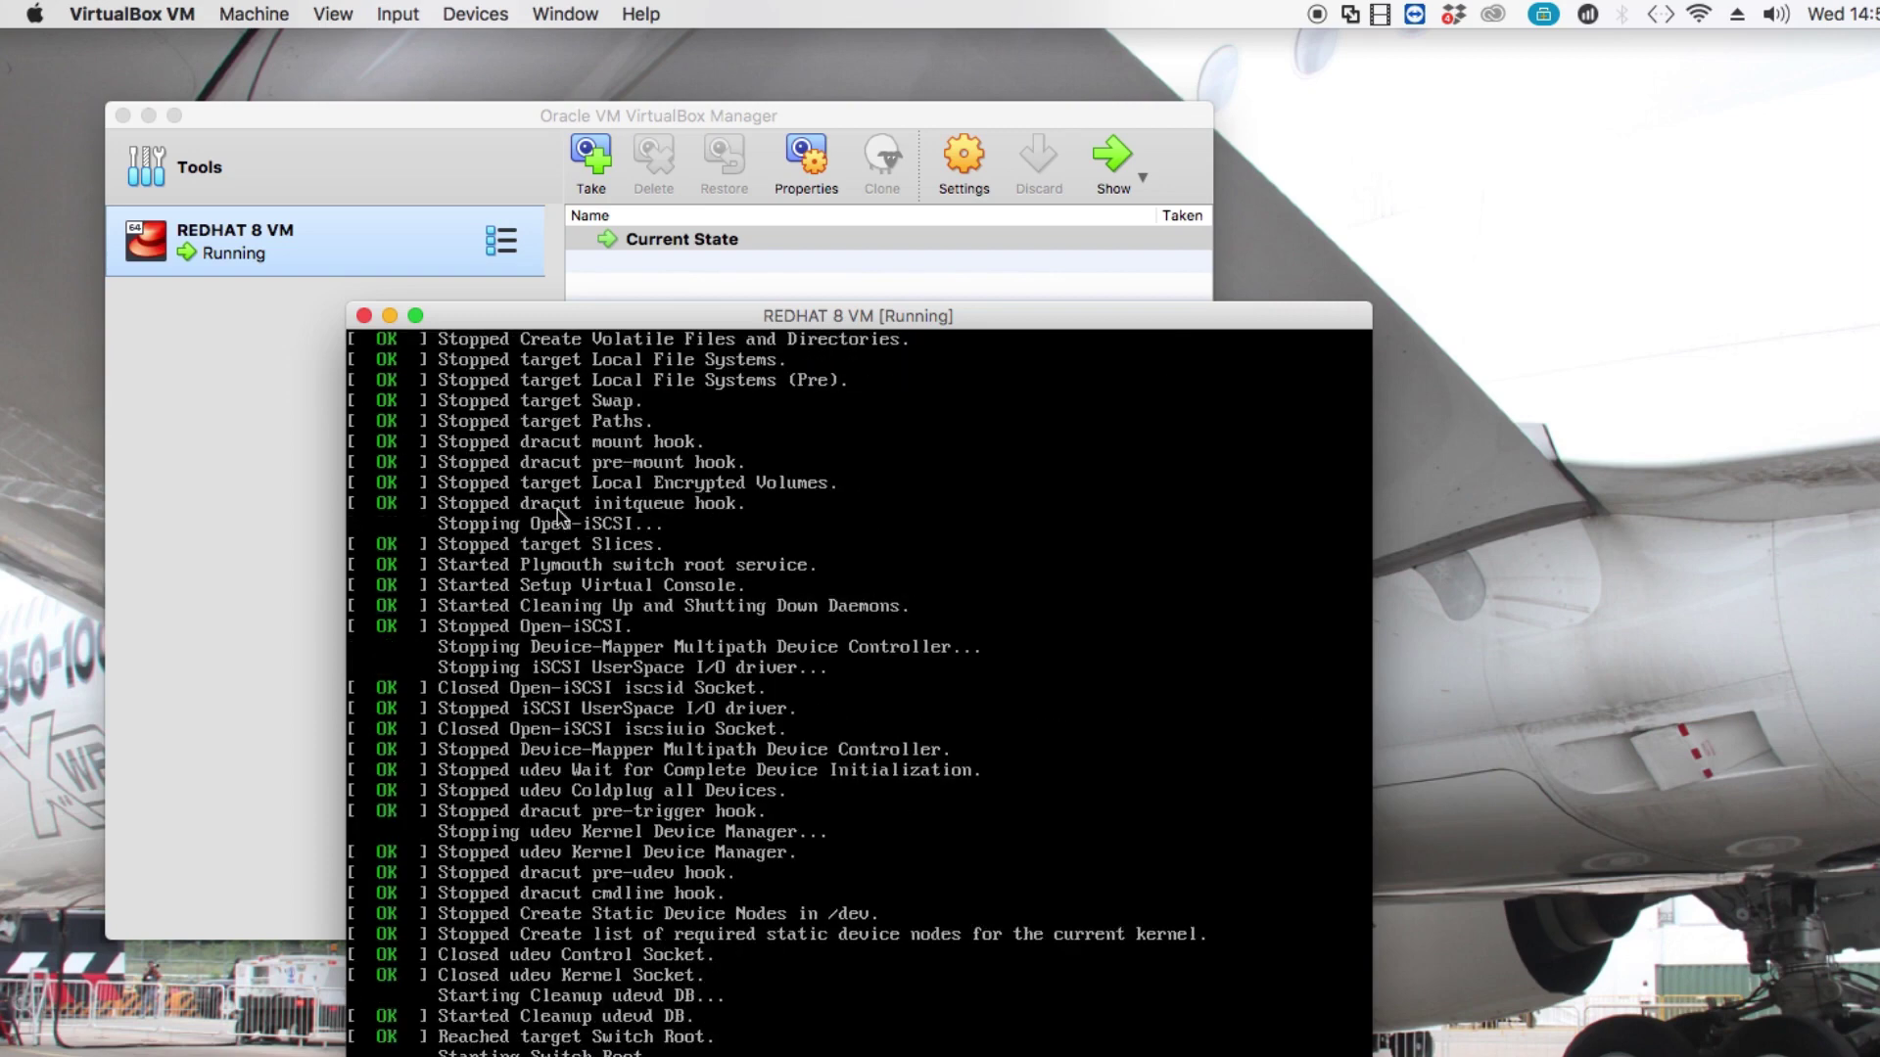
Move the VM console to the top-left and minimize the VirtualBox Manager window.
drag(496, 322, 397, 277)
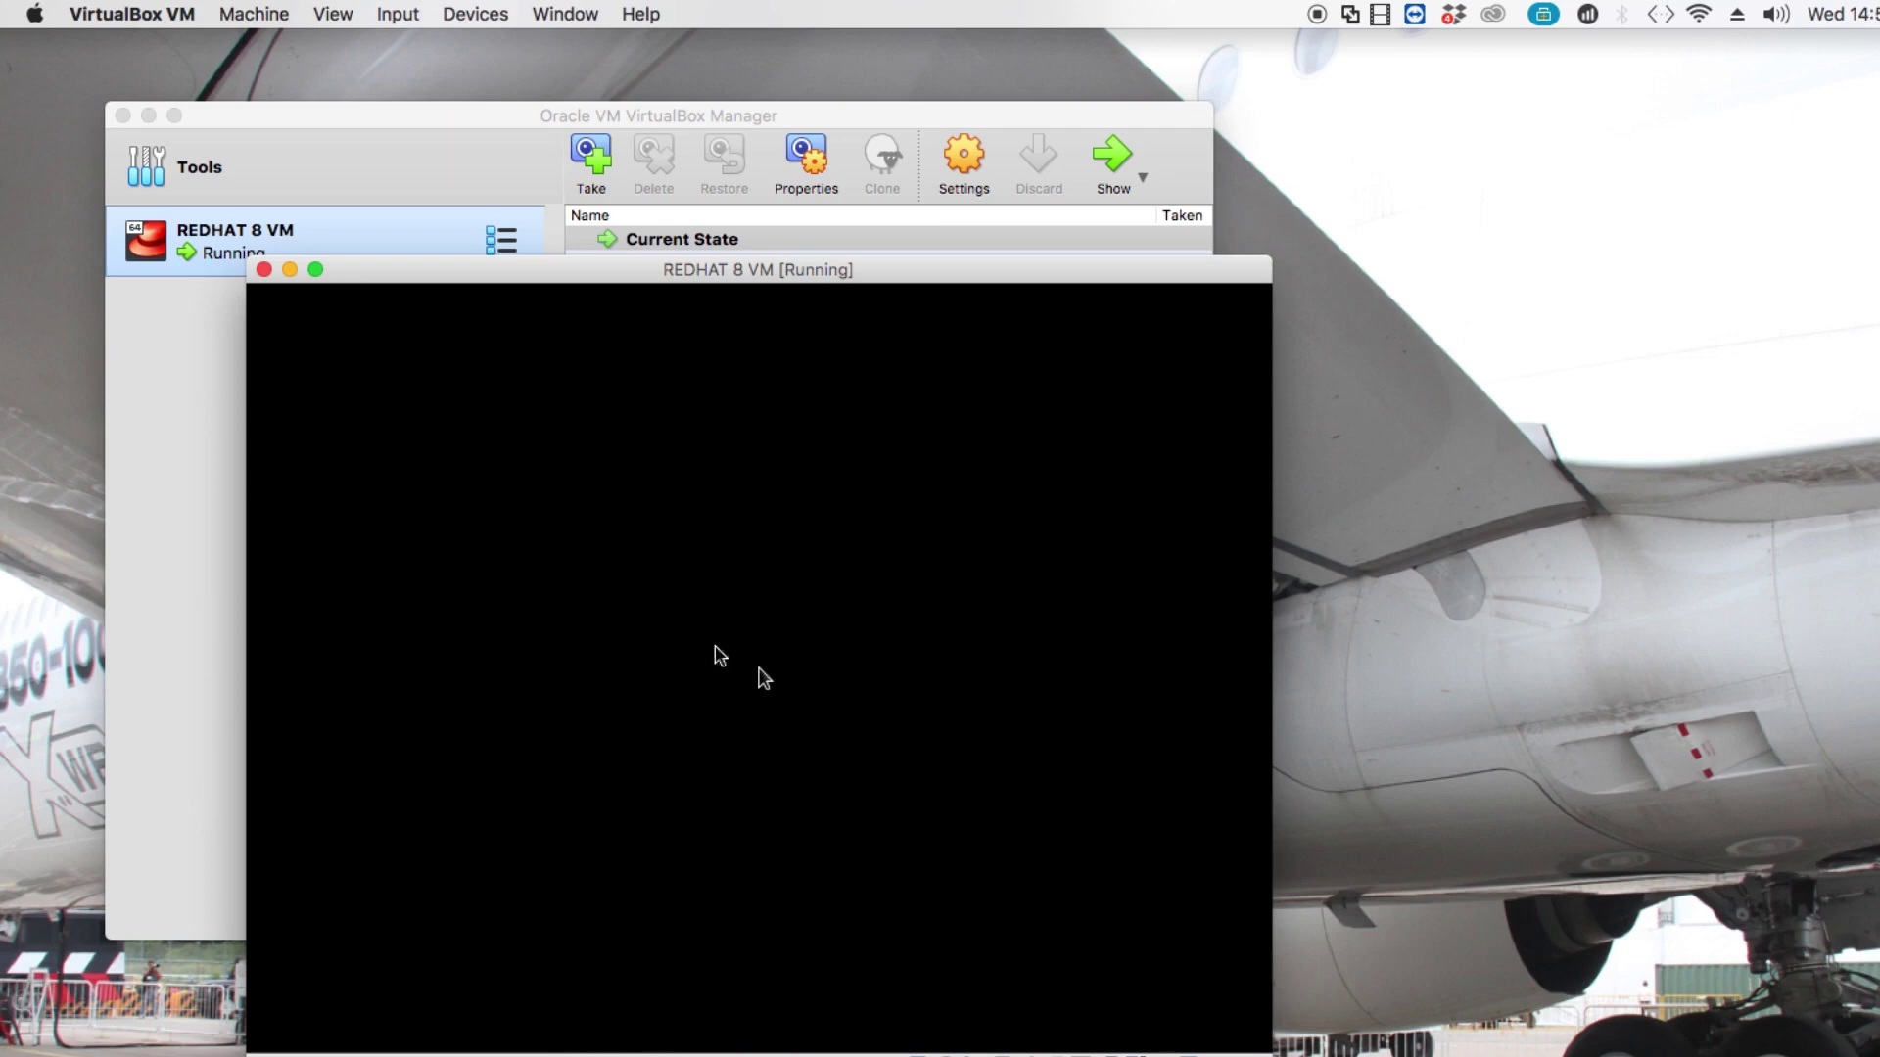
drag(442, 275, 262, 115)
click(1188, 542)
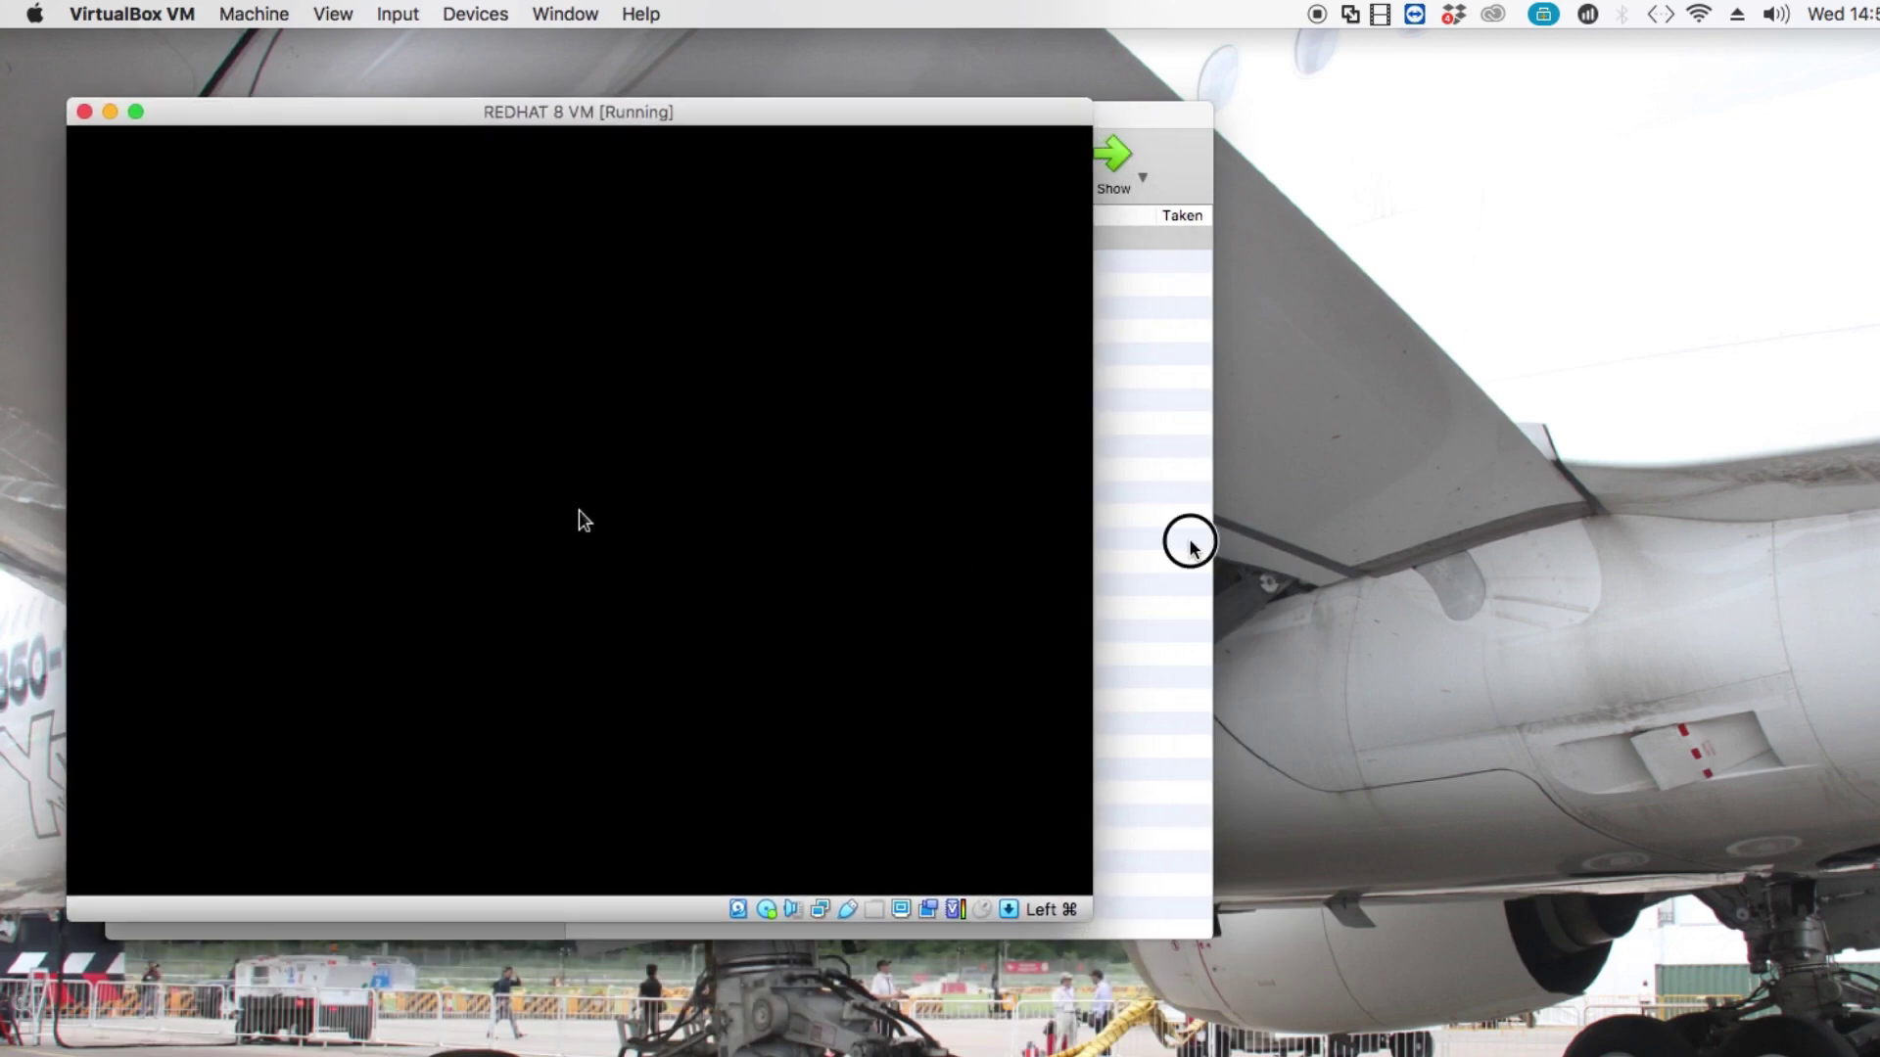
click(147, 116)
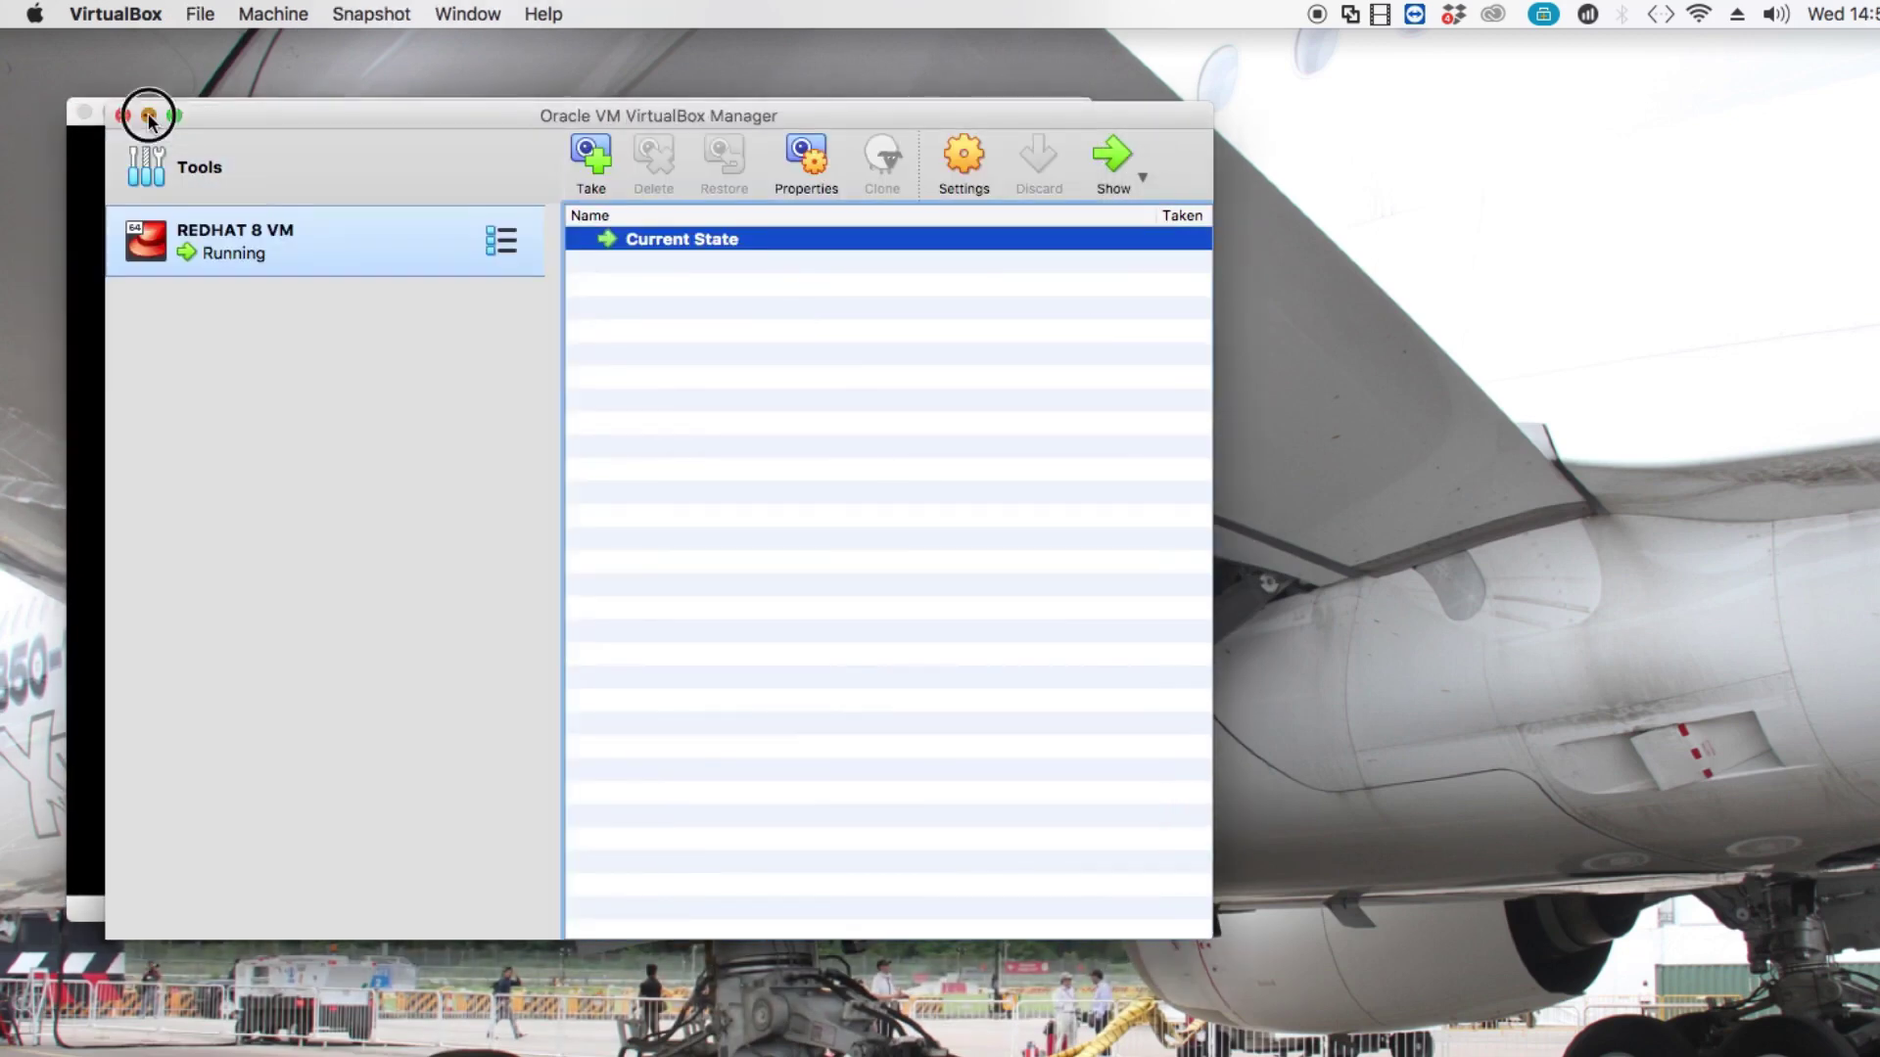
drag(241, 122, 228, 113)
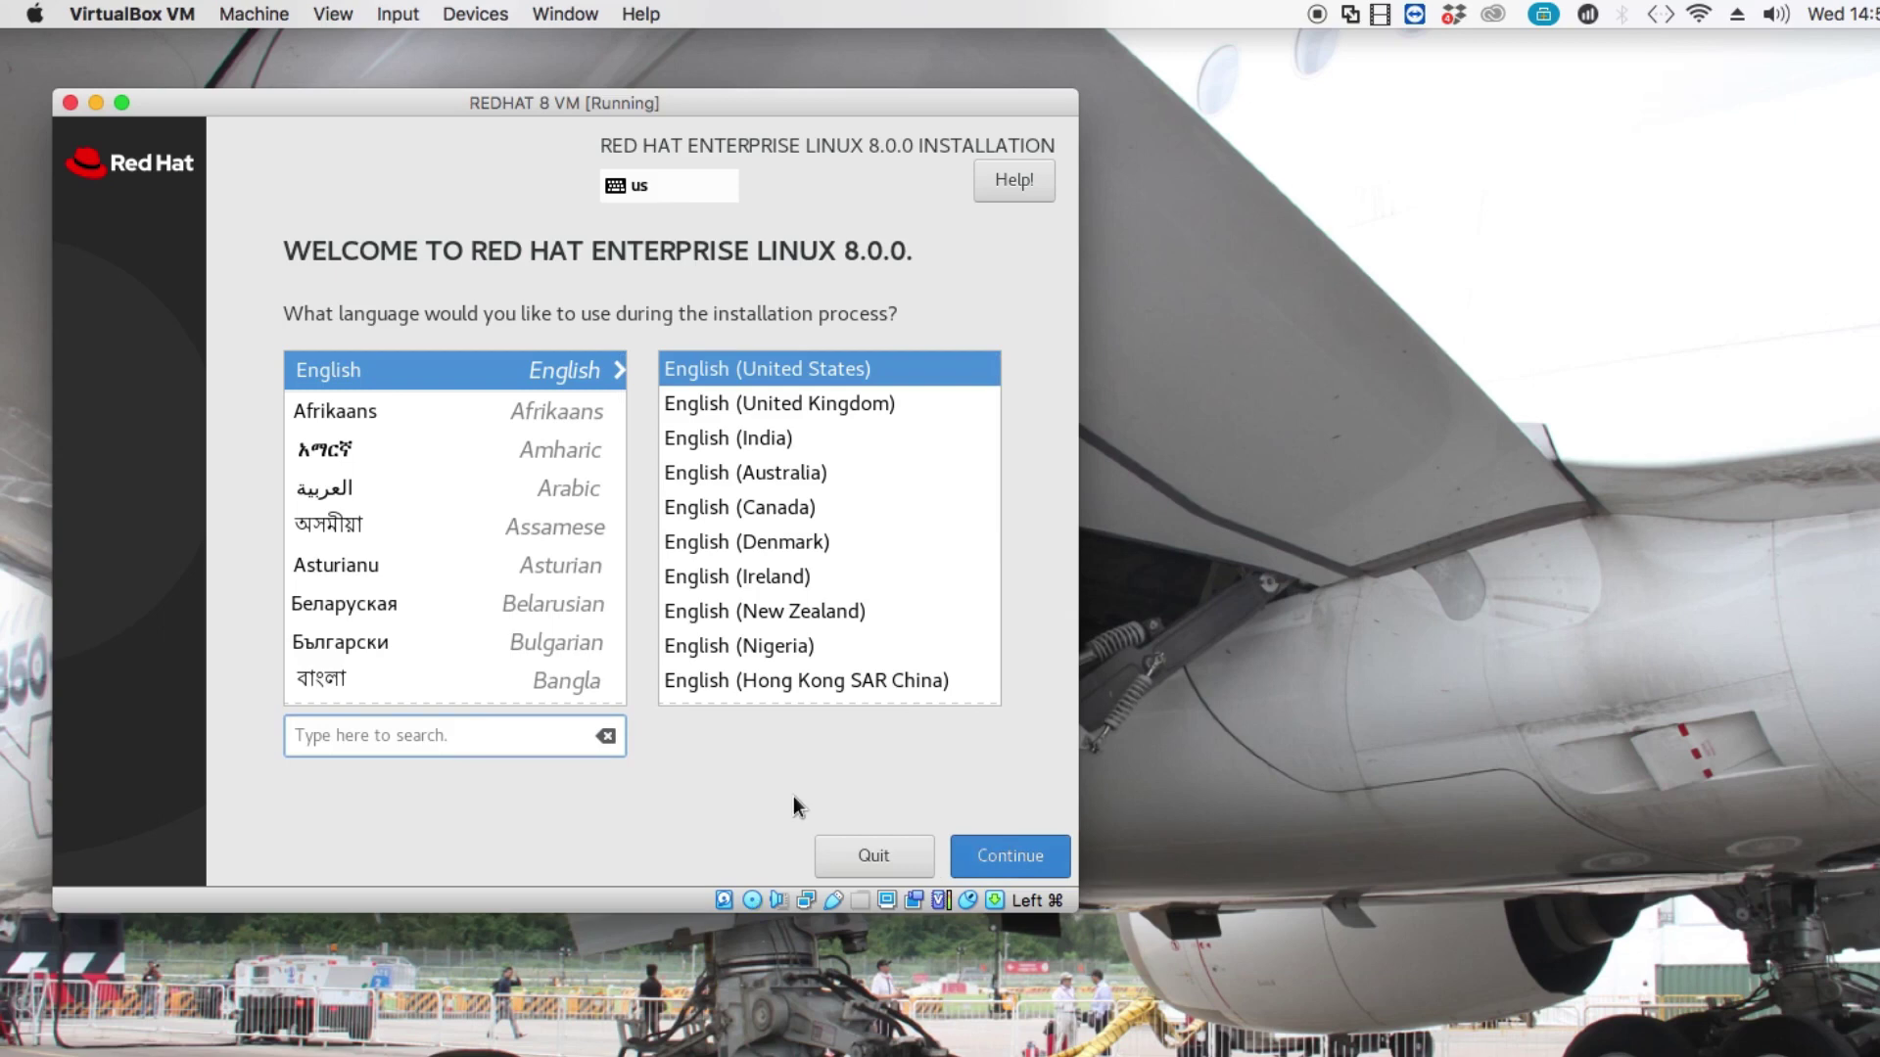
Continue with English (United States) as the installation language.
click(1025, 863)
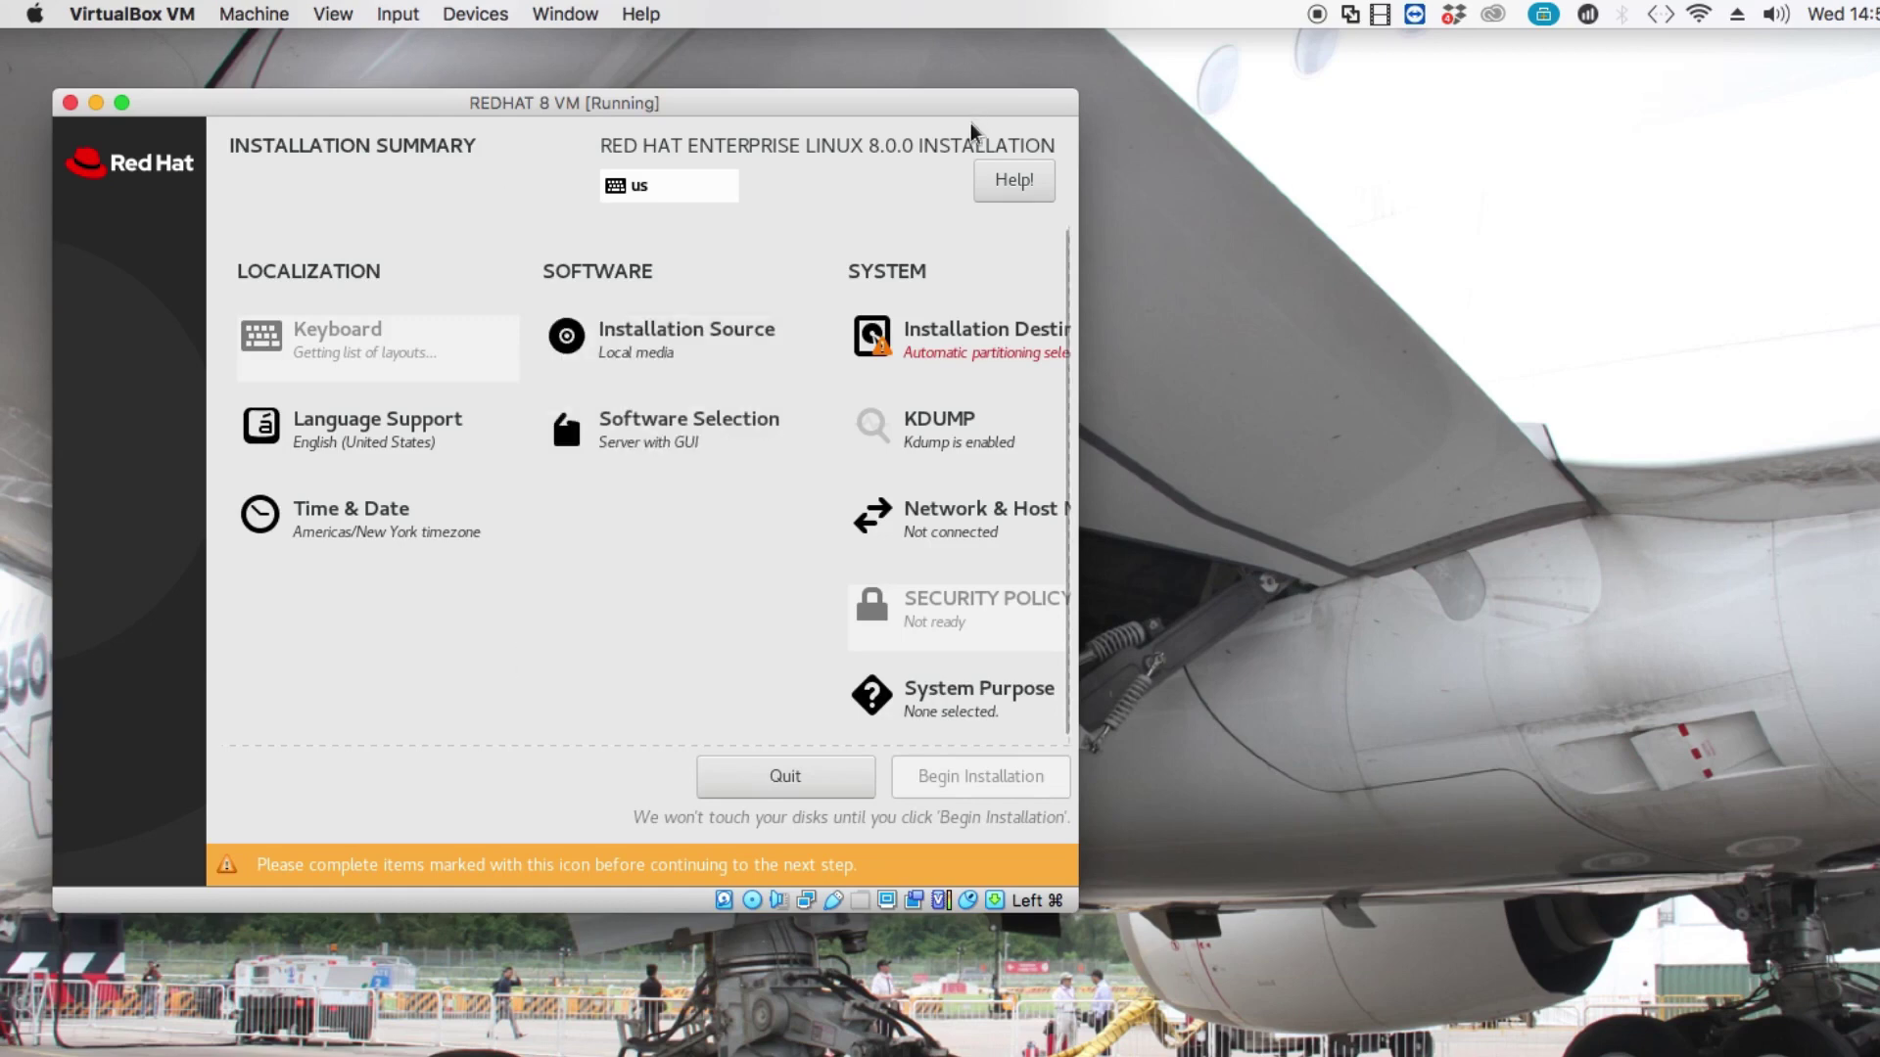
Select the 50 GiB ATA VBOX HARDDISK as install target with automatic partitioning.
click(965, 329)
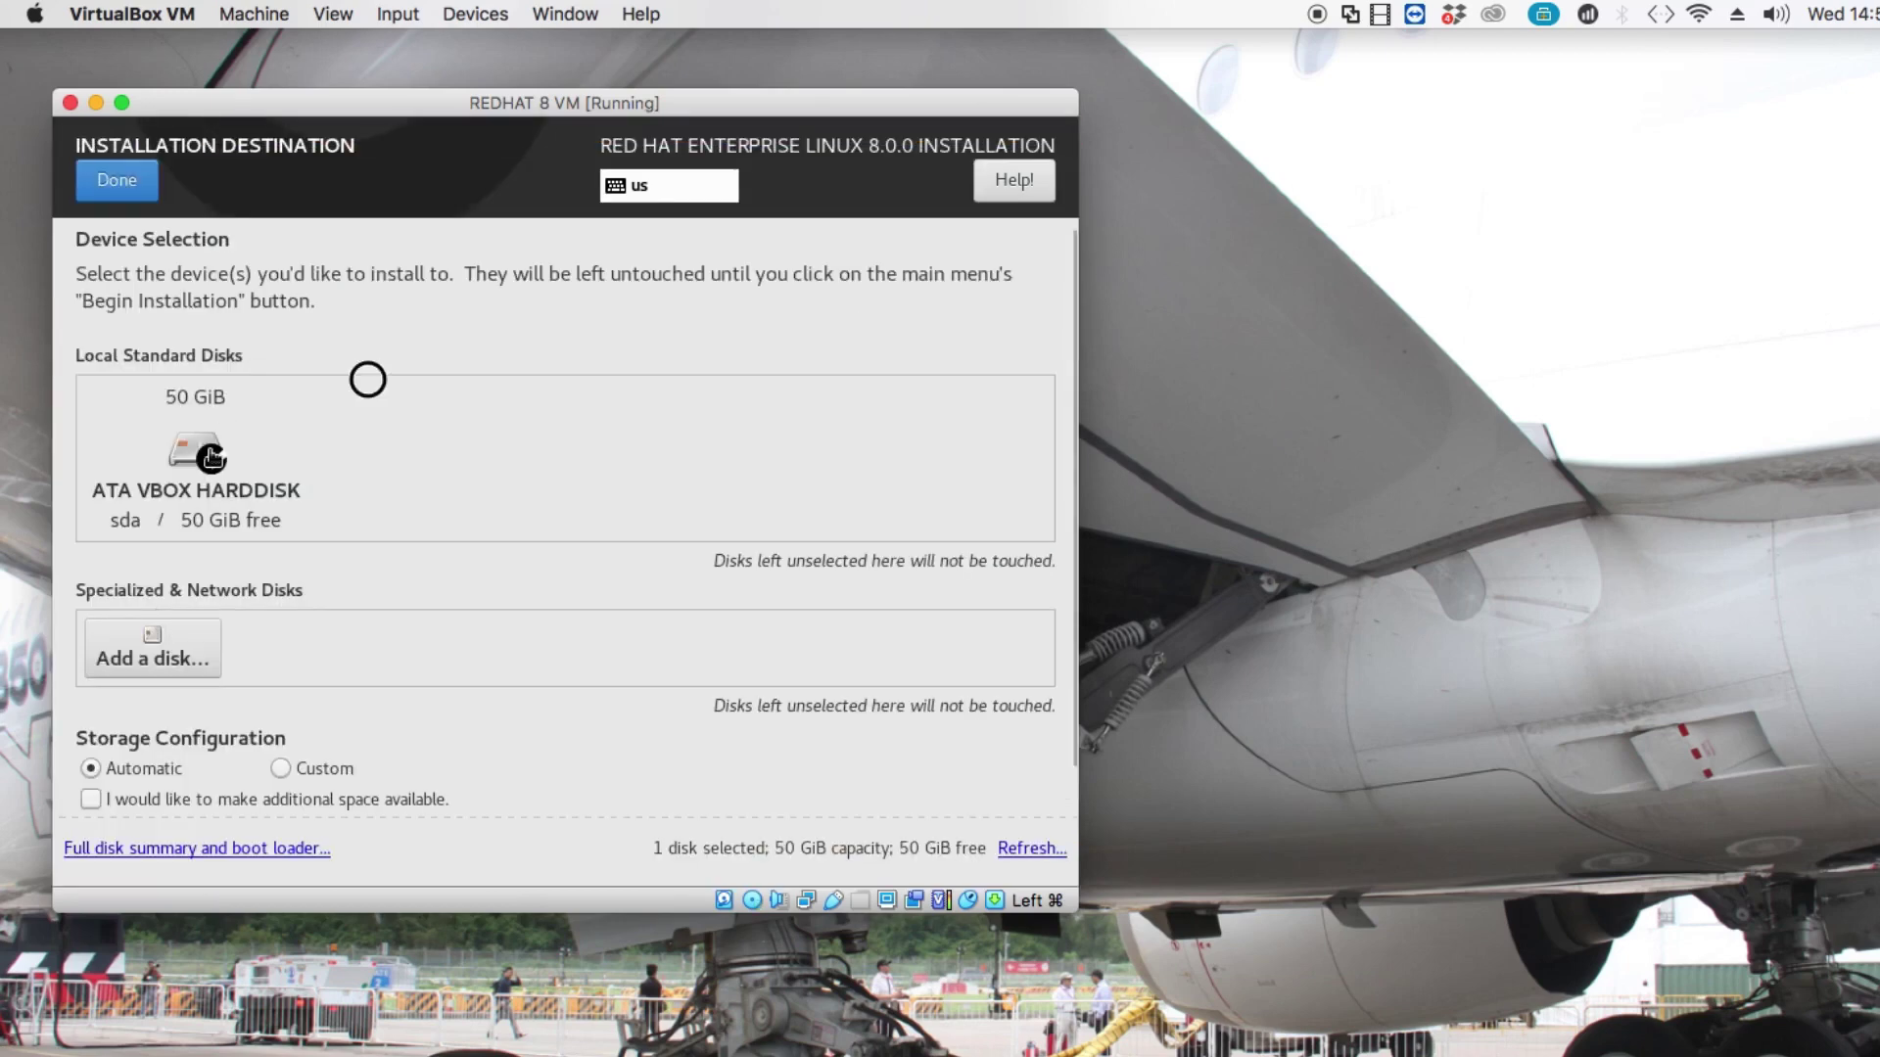
click(208, 456)
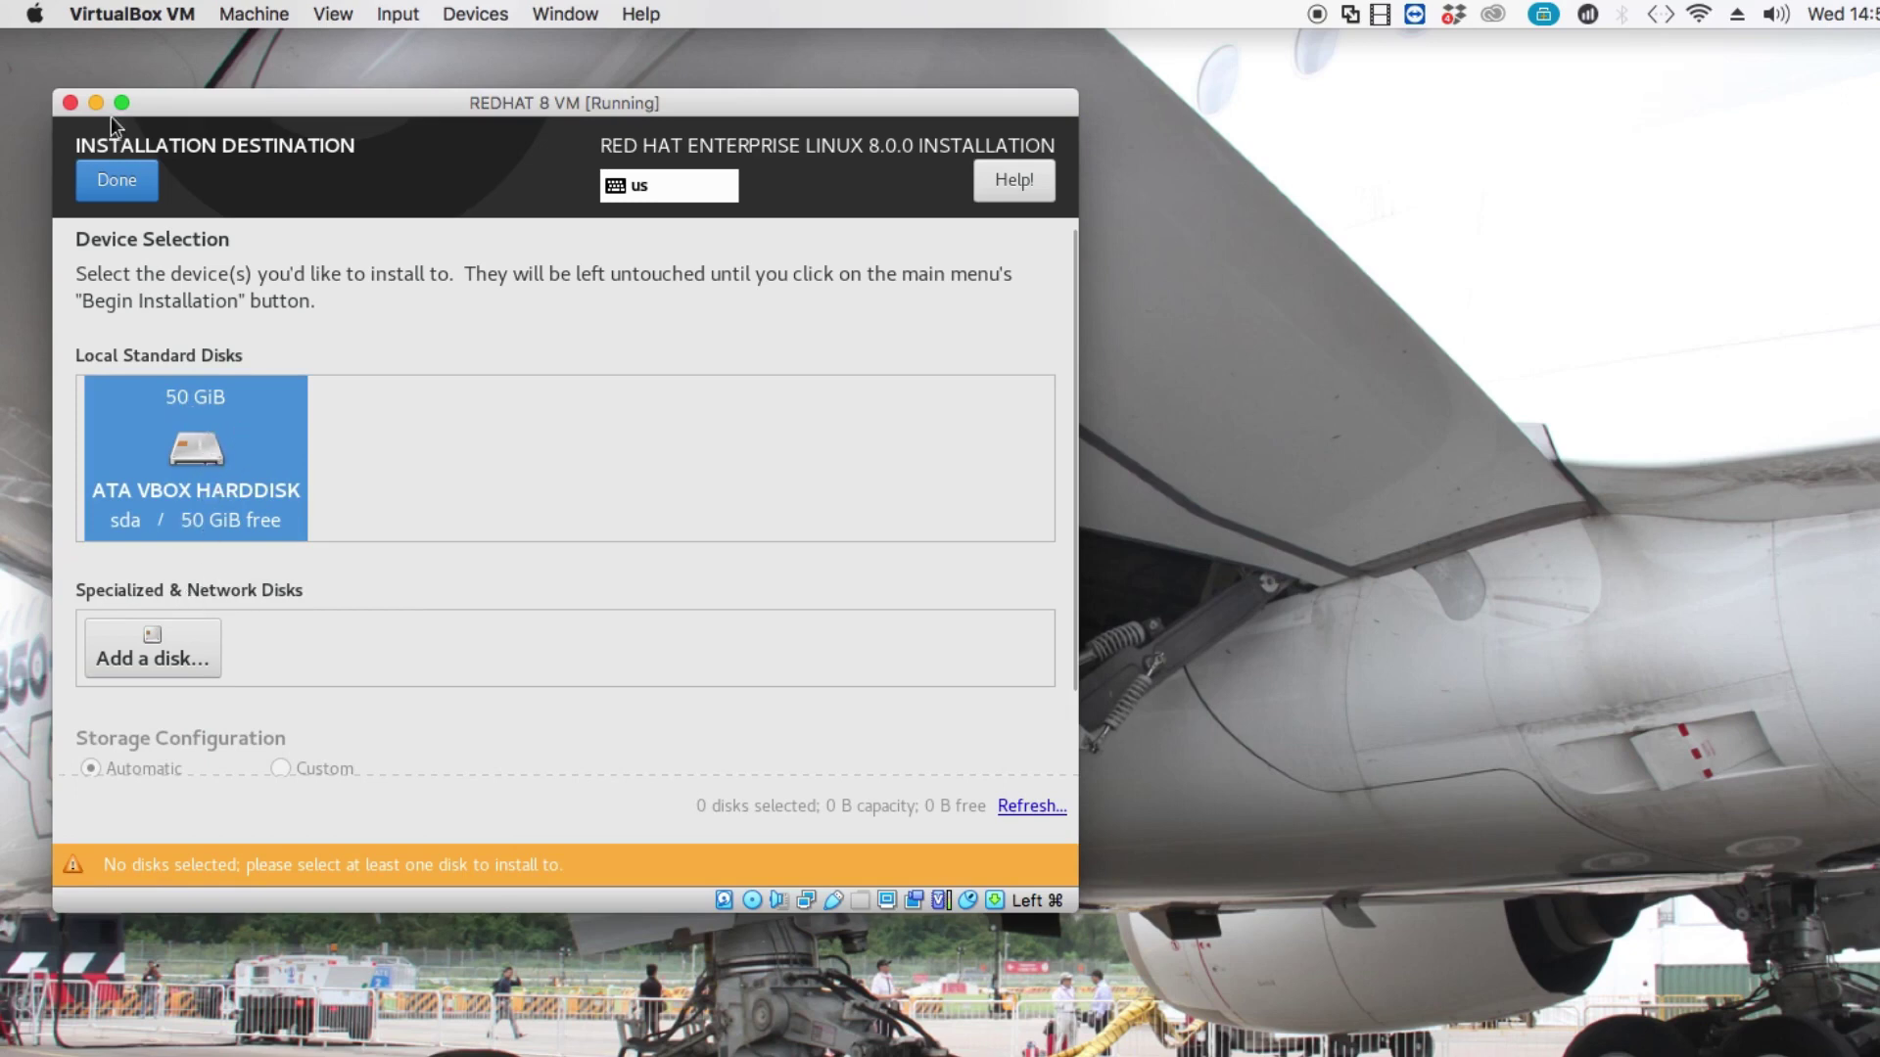
click(120, 199)
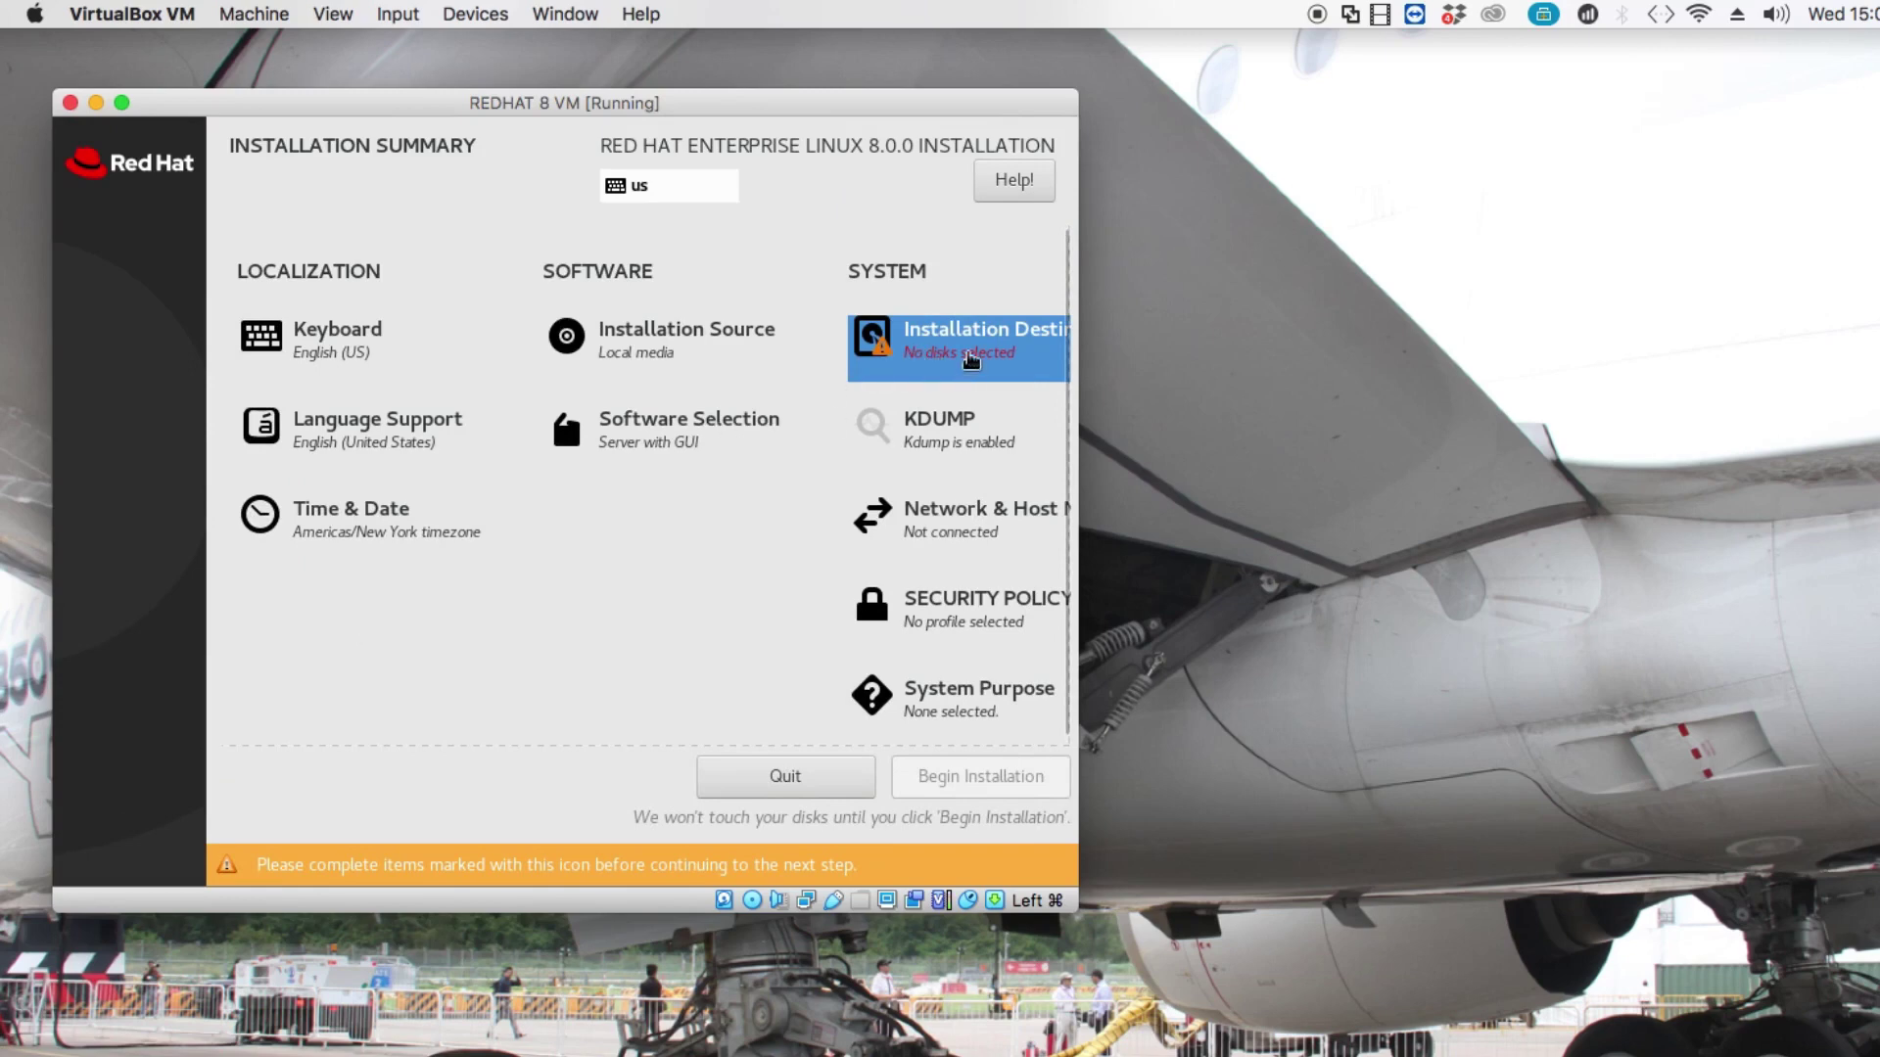
click(946, 337)
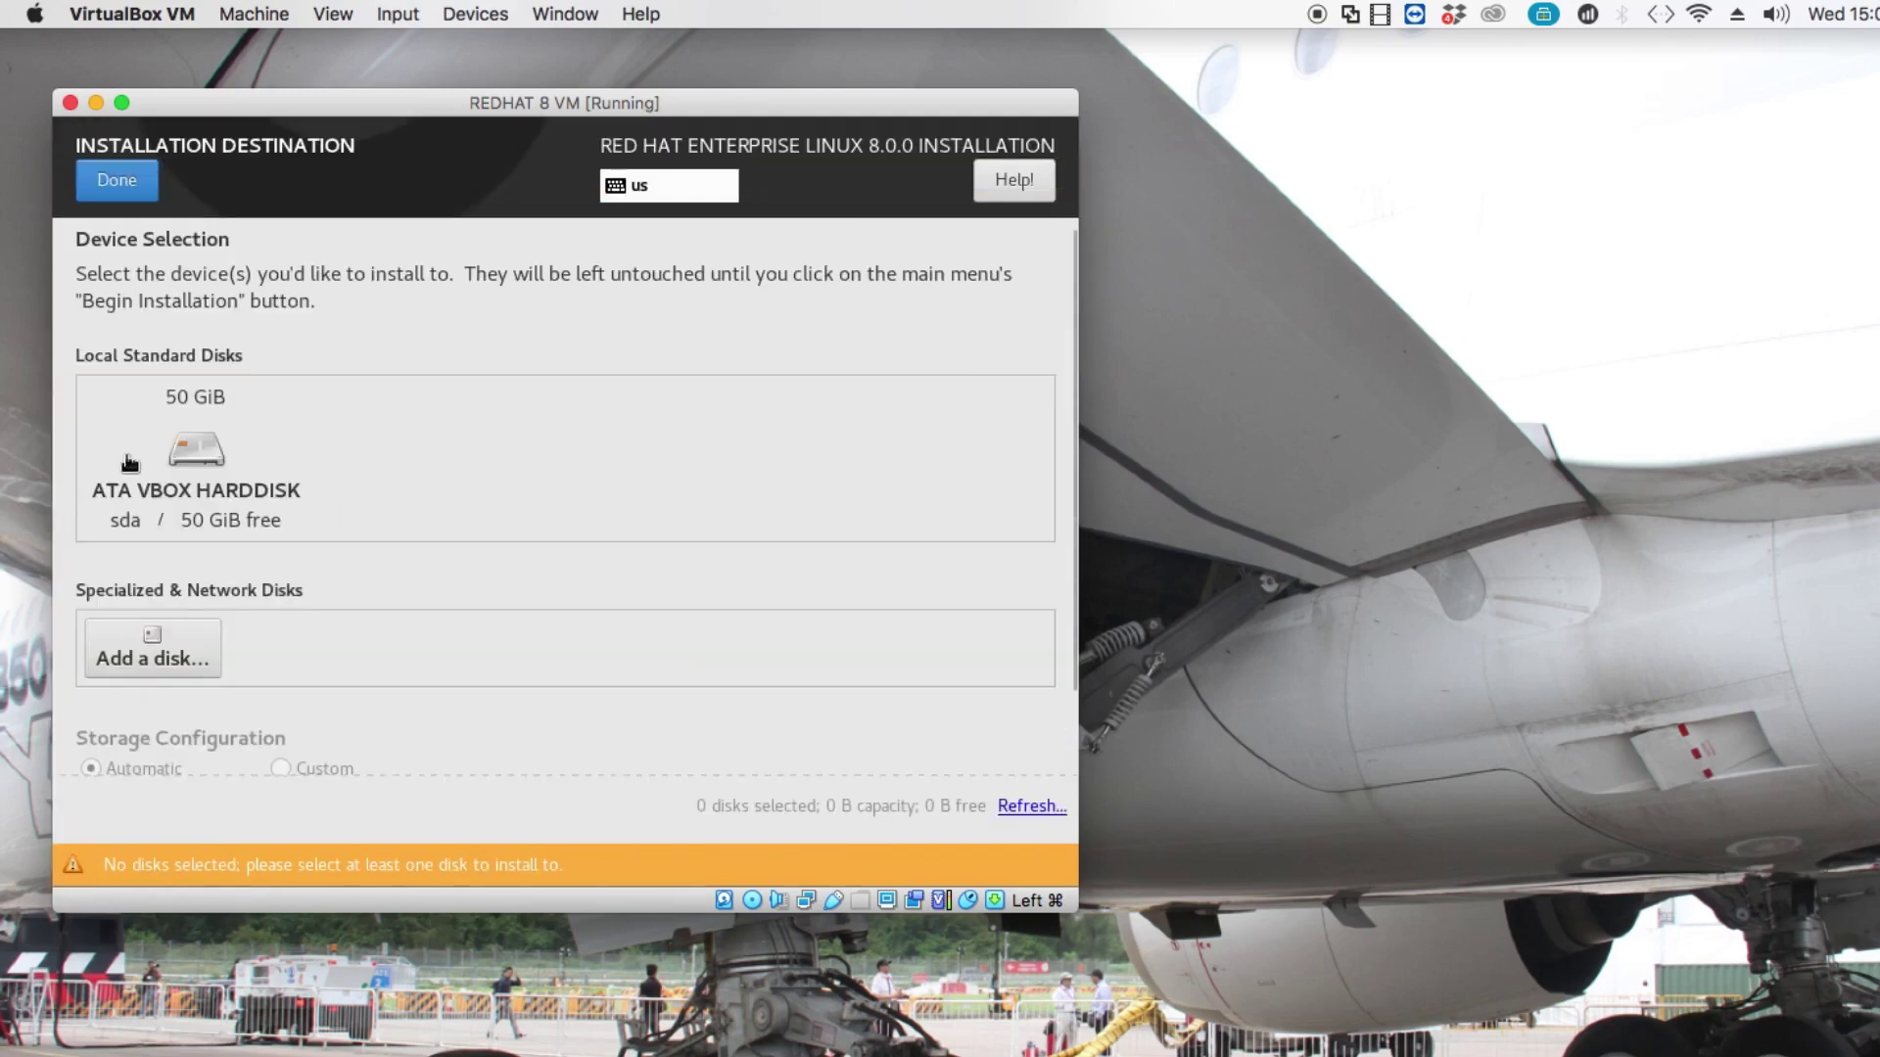
click(158, 467)
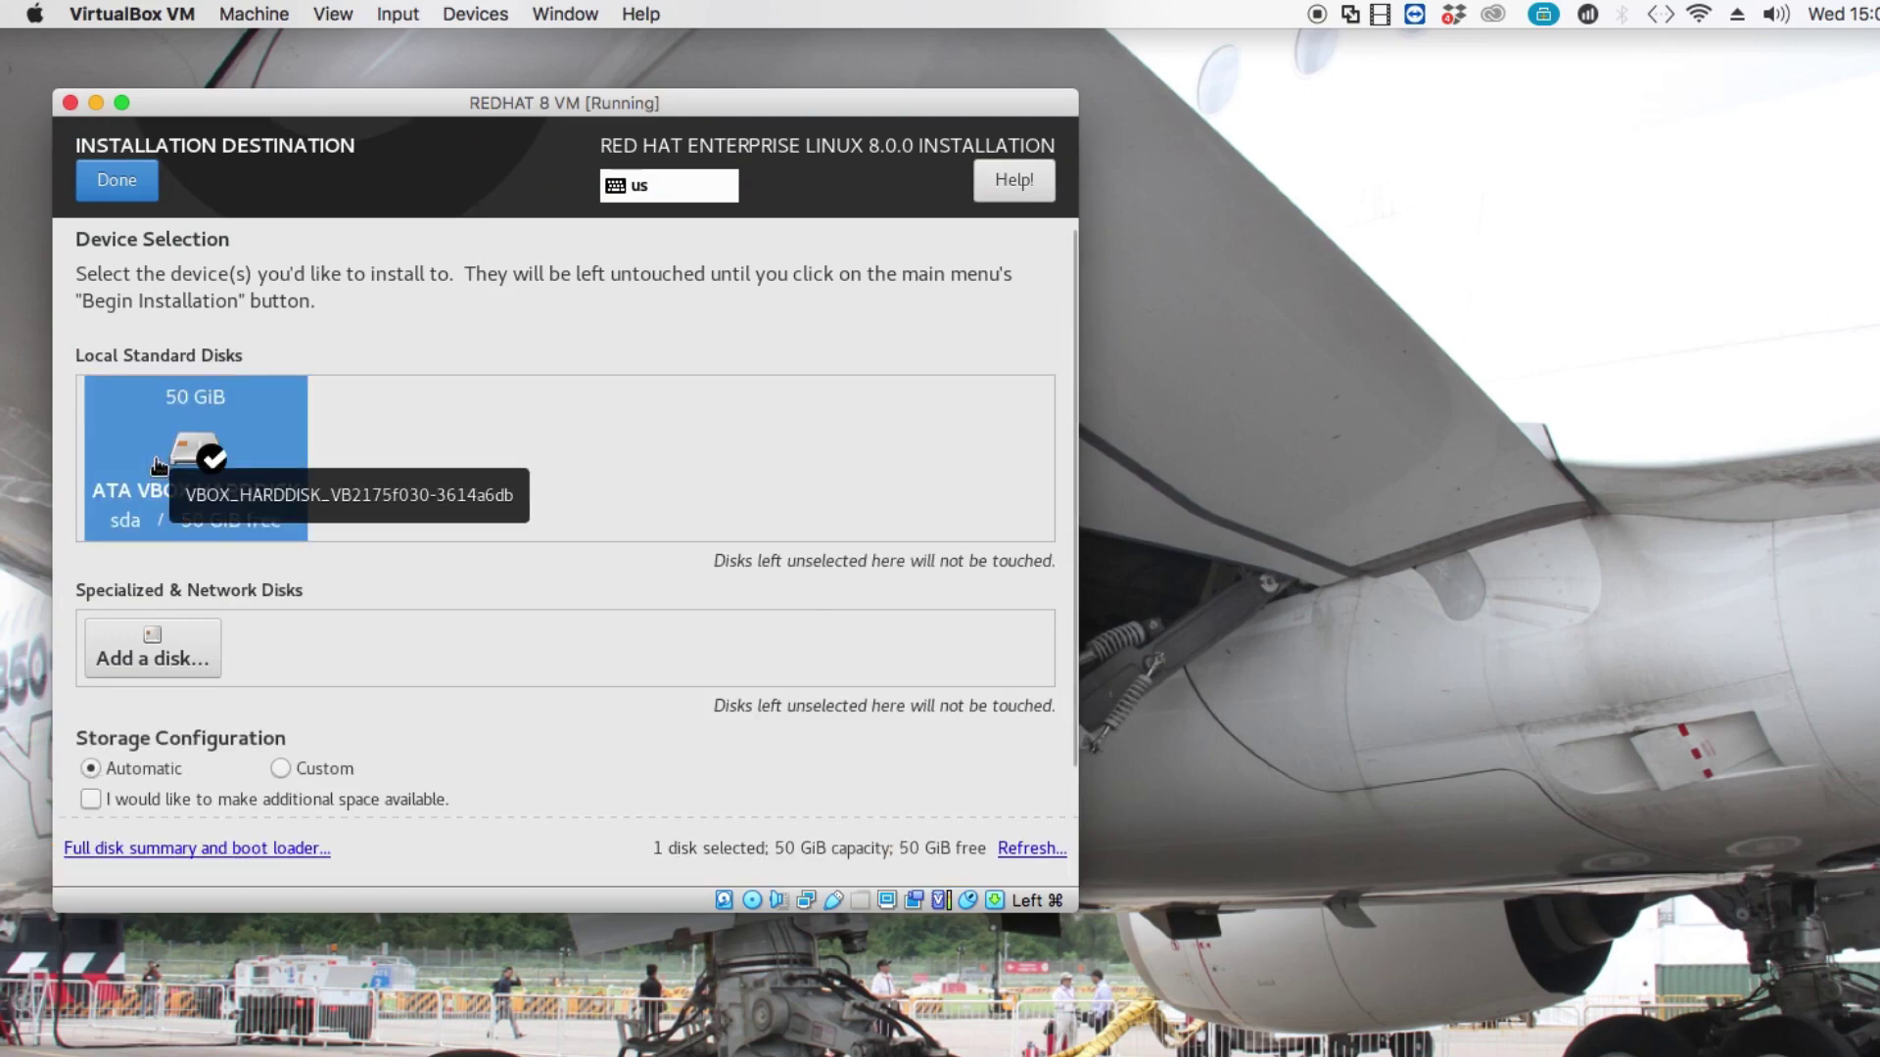
click(116, 186)
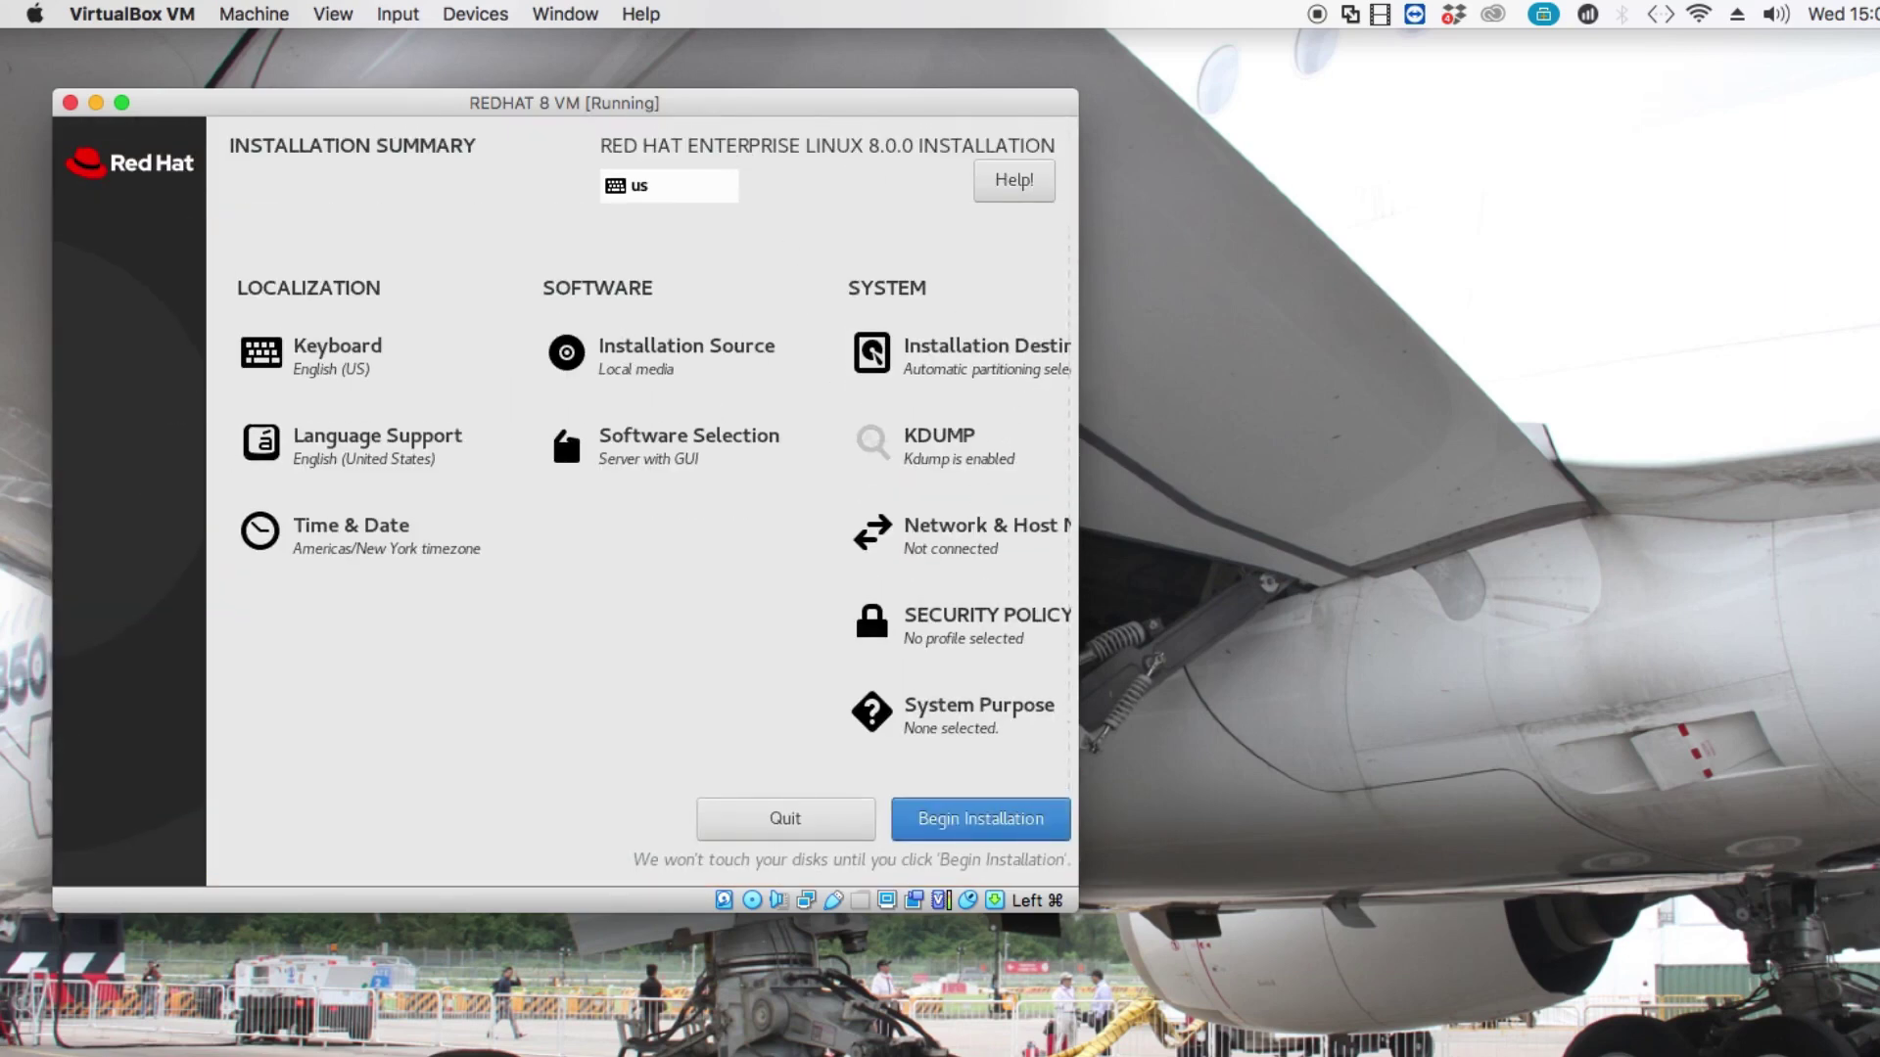
In Network & Host Name, turn the Ethernet connection on.
click(940, 528)
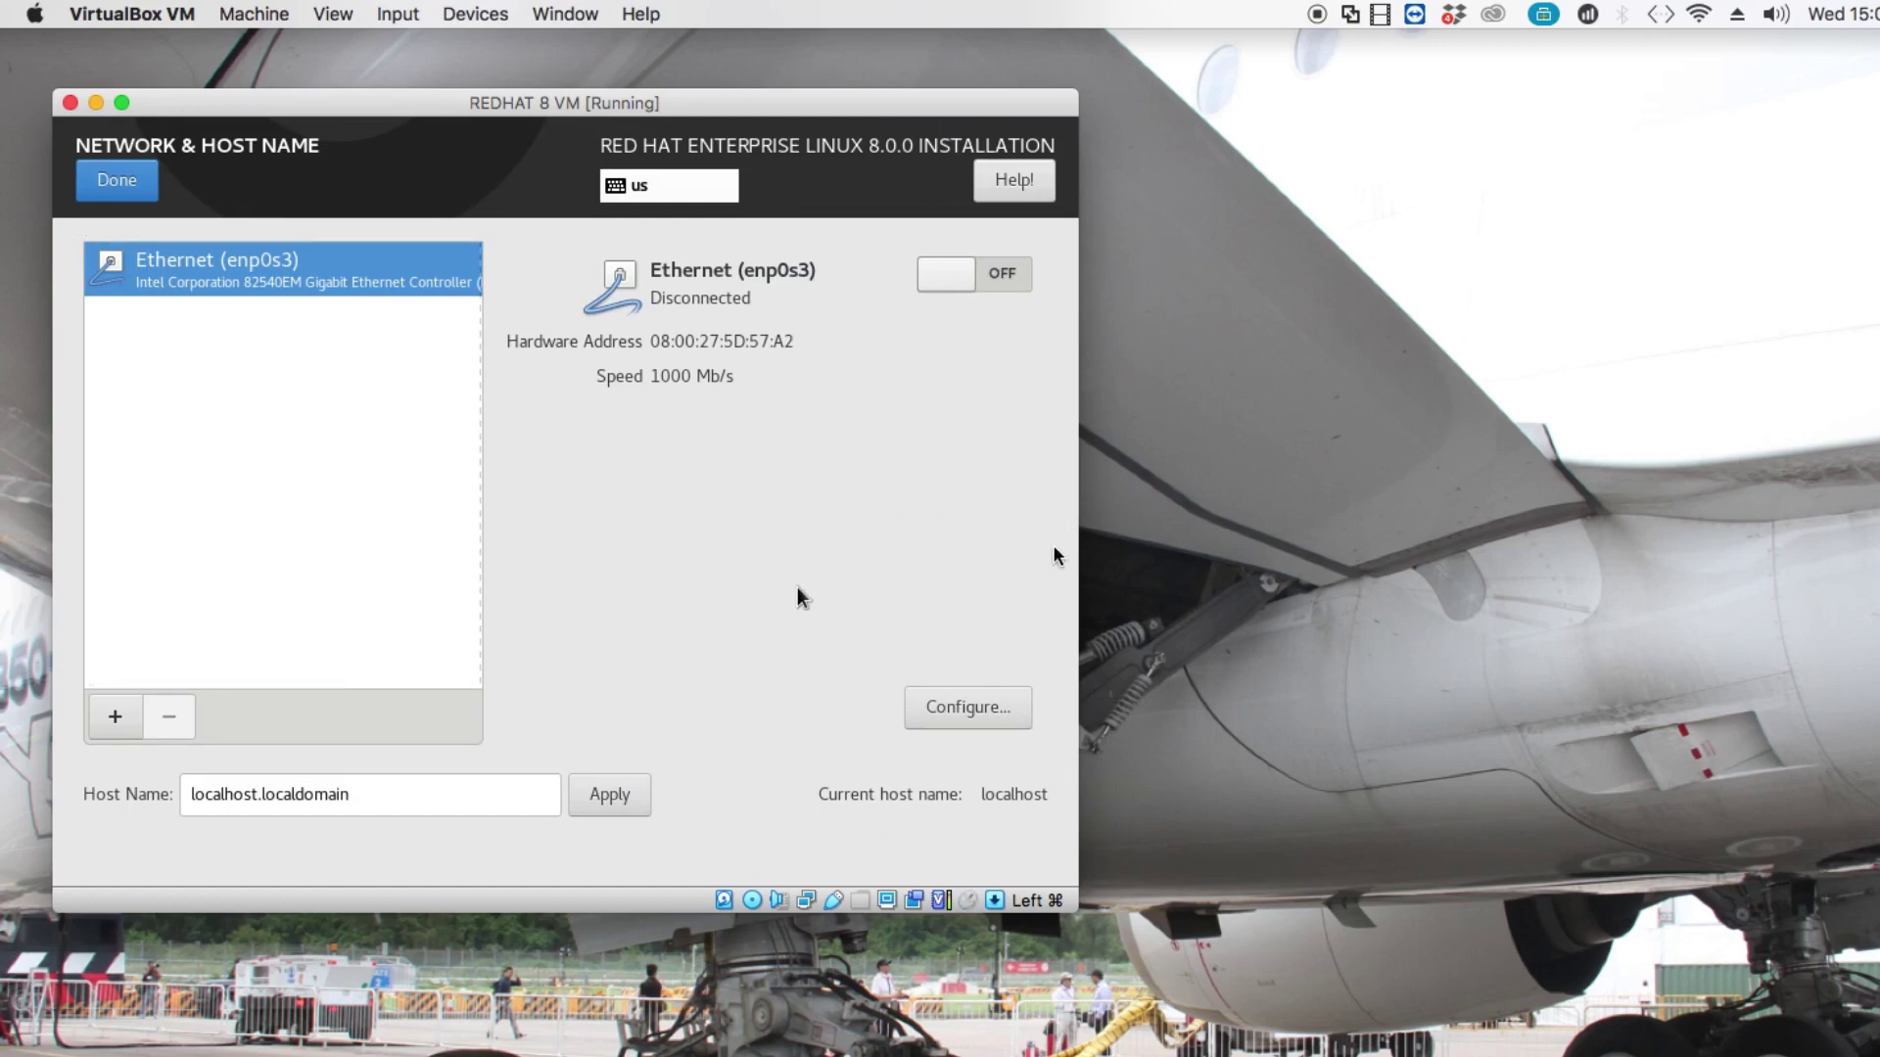
drag(1080, 550, 1172, 582)
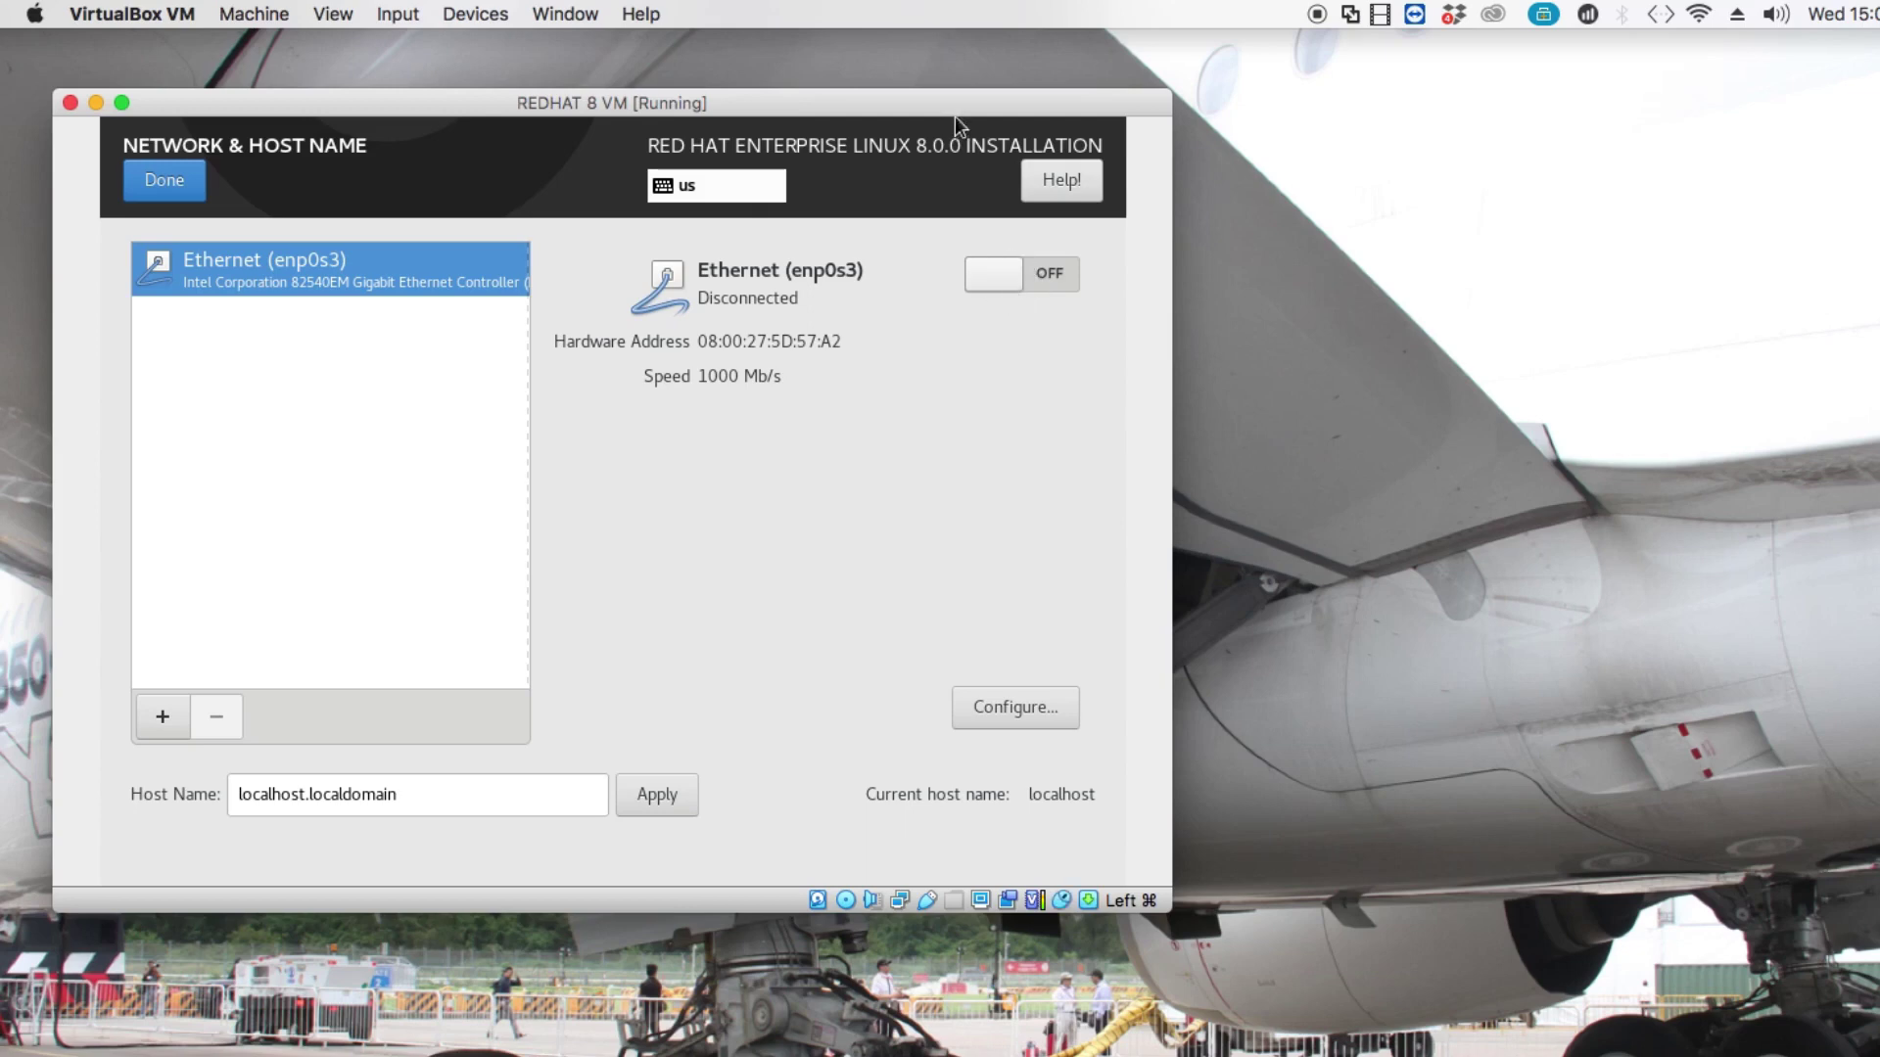
click(1058, 276)
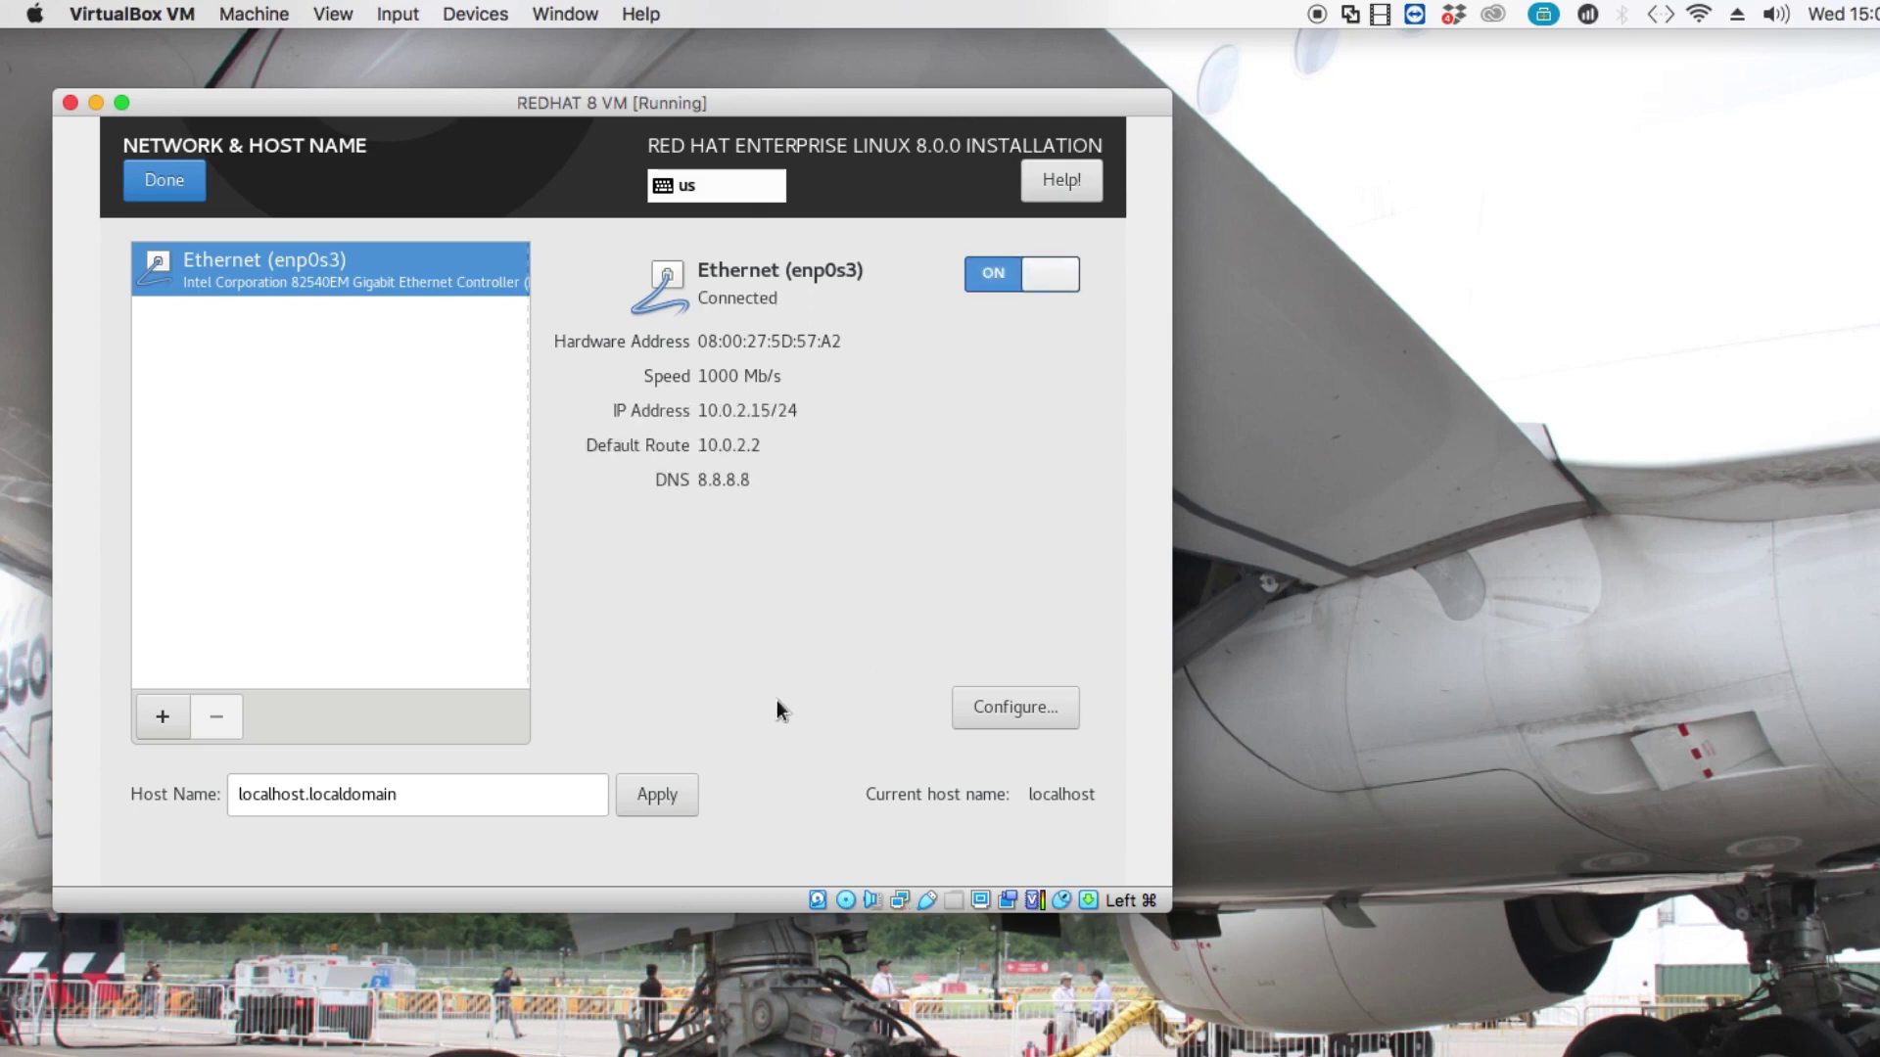
Apply host name my-first-redhat-vm.the-everything-channel and return to the summary.
click(460, 774)
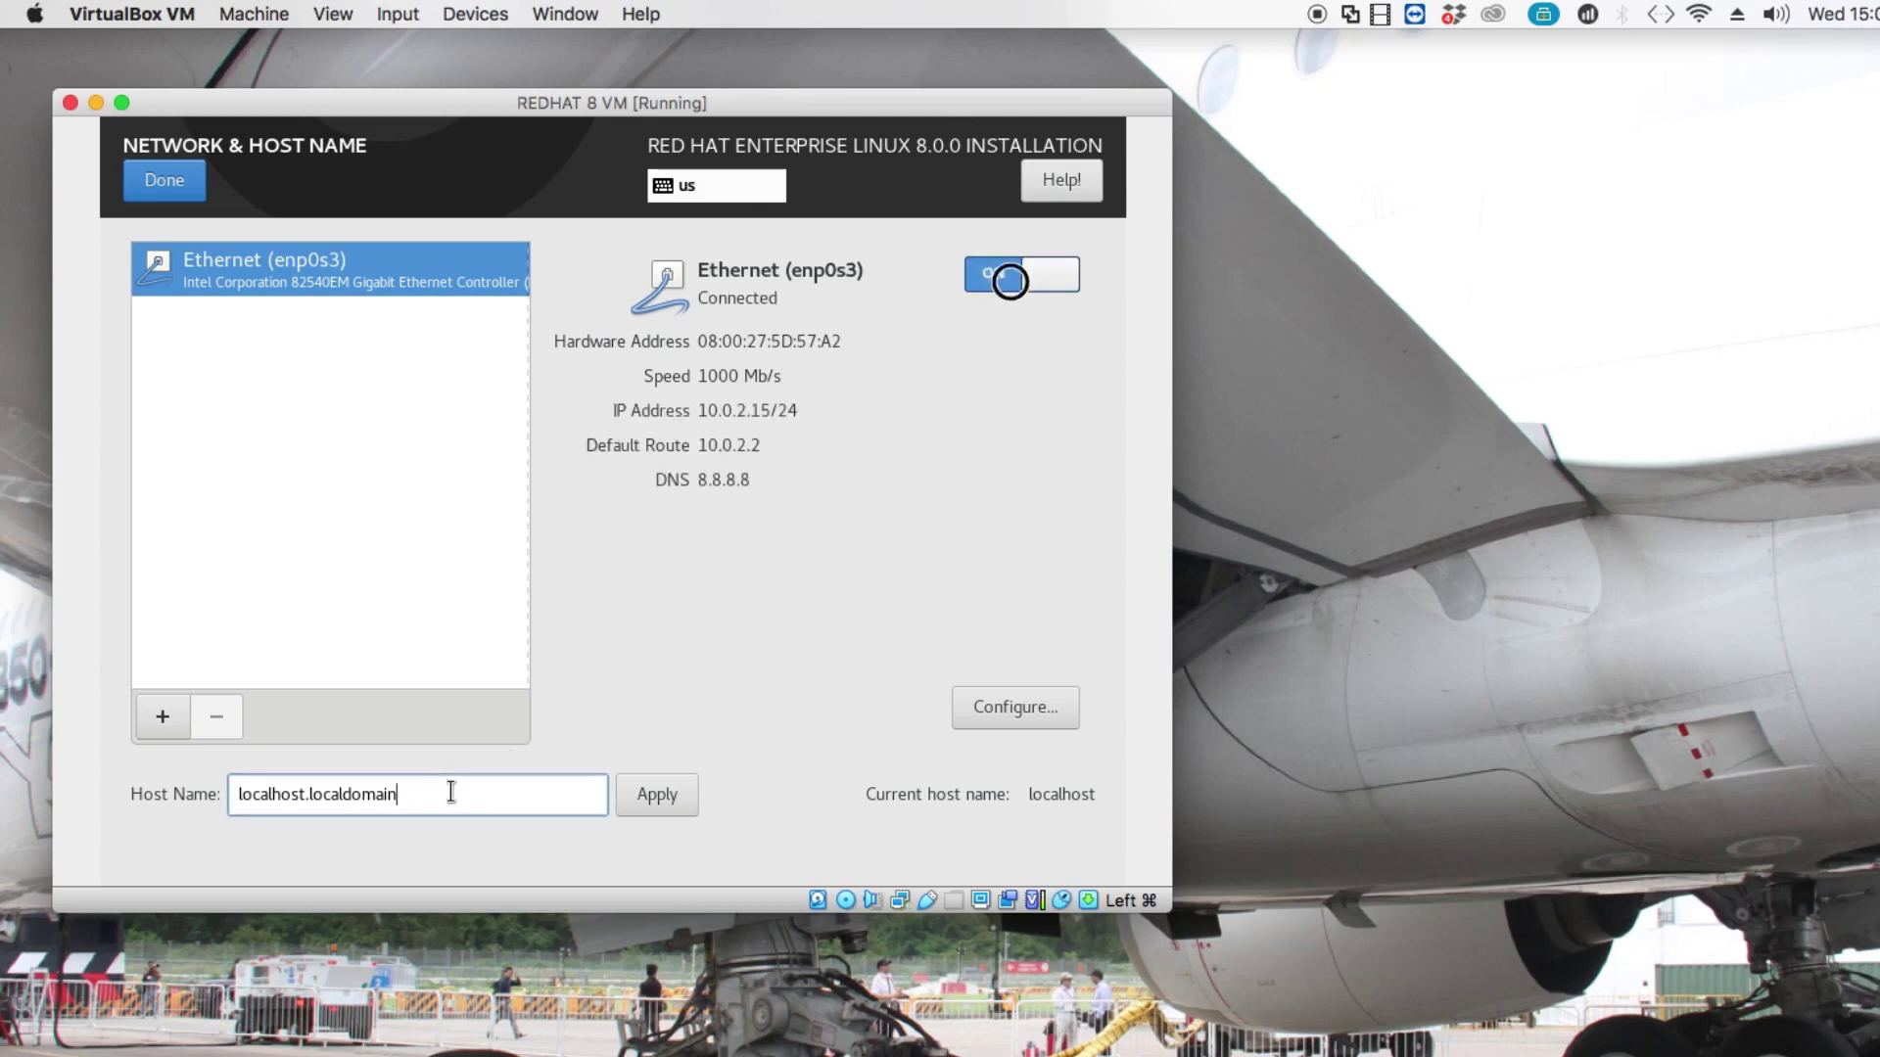
key(Left)
key(Left)
key(Left)
key(Left)
key(Left)
key(Left)
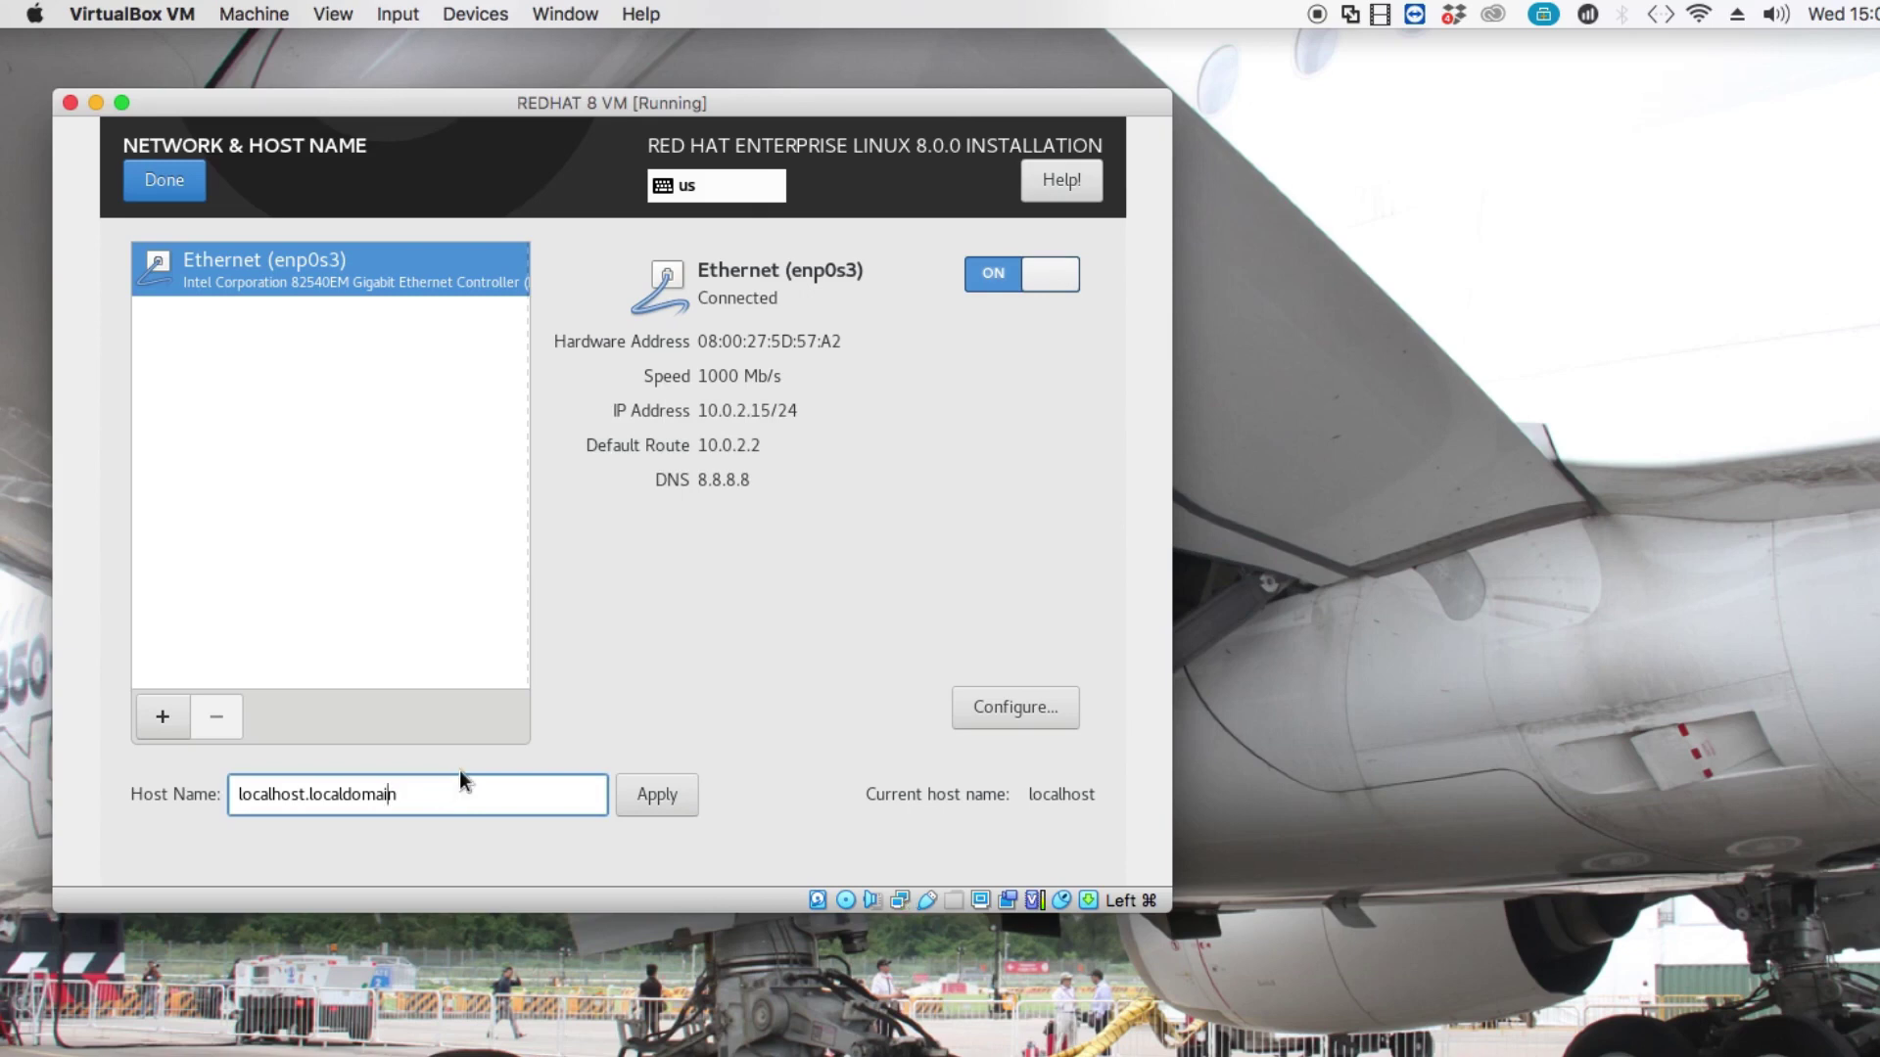
key(Left)
key(Left)
key(Left)
key(Left)
key(Left)
key(Left)
key(BackSpace)
key(BackSpace)
key(BackSpace)
key(BackSpace)
key(BackSpace)
key(BackSpace)
key(BackSpace)
key(BackSpace)
key(BackSpace)
text(re)
key(BackSpace)
key(BackSpace)
text(my-first-red)
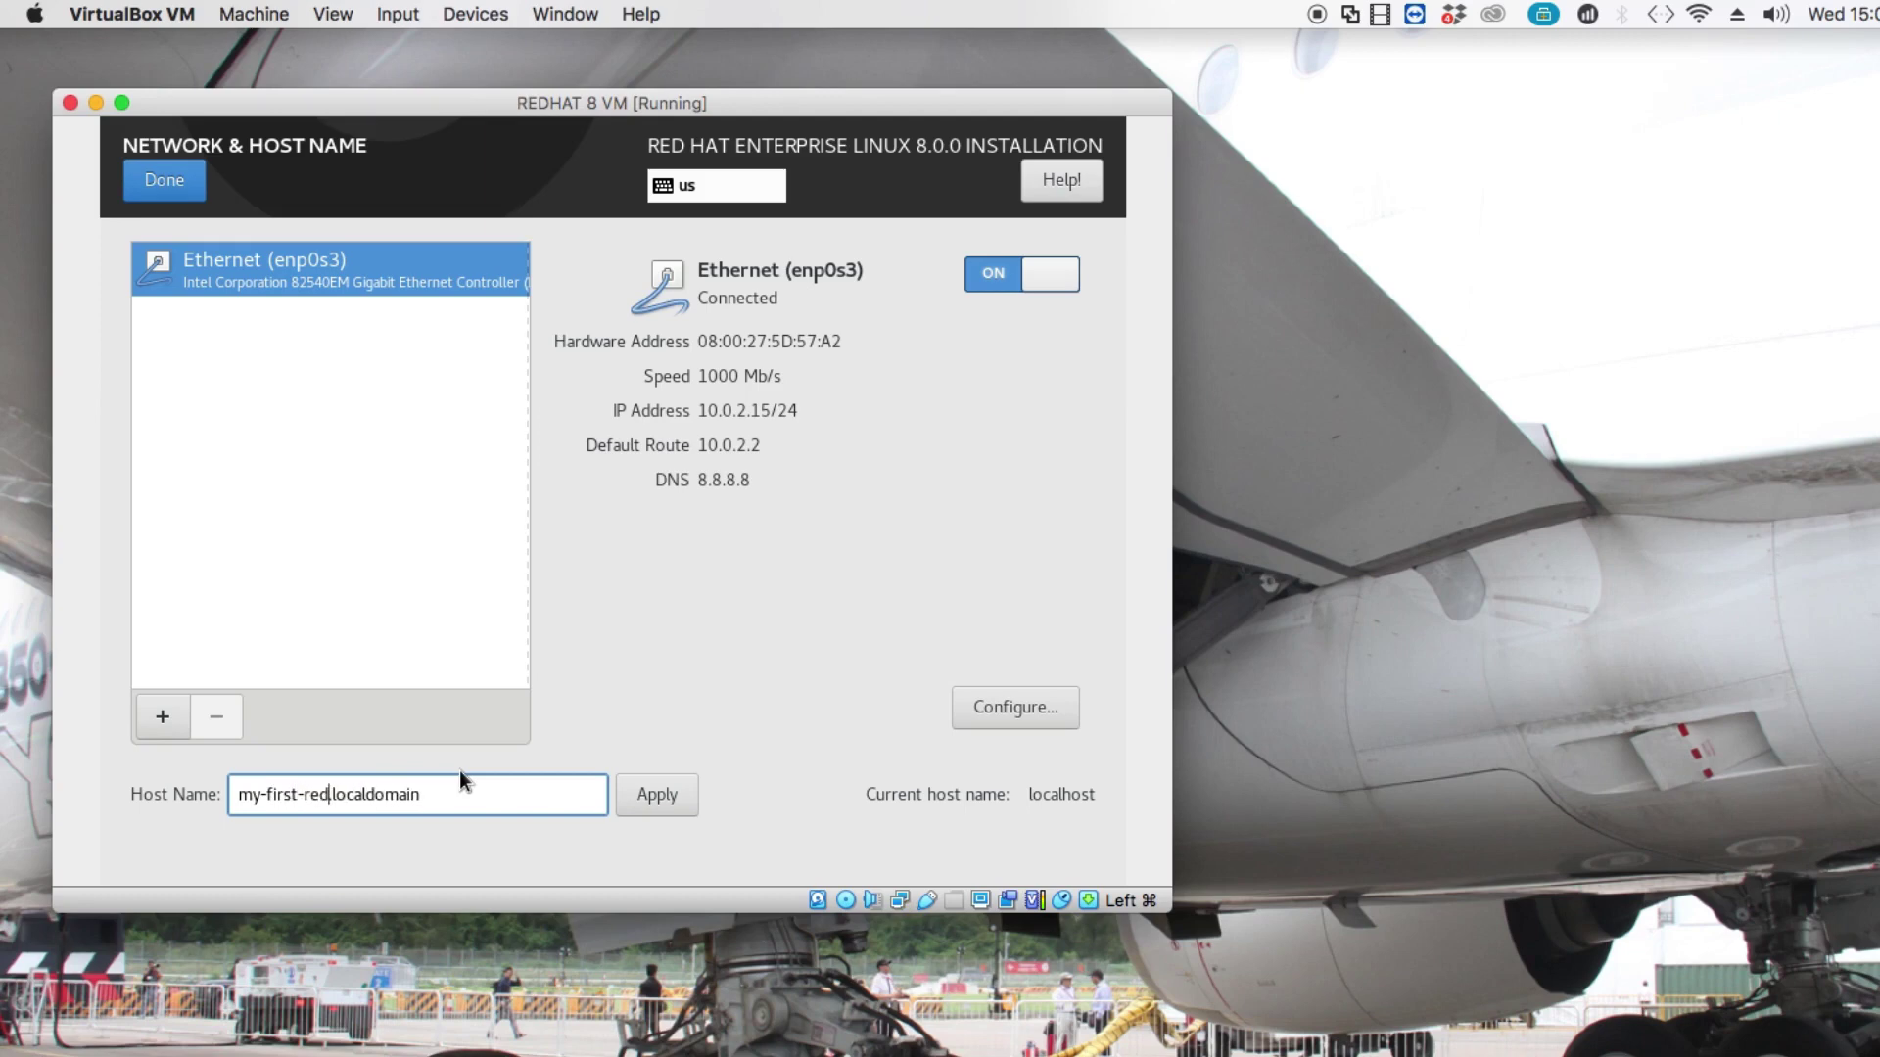
text(hat-vm)
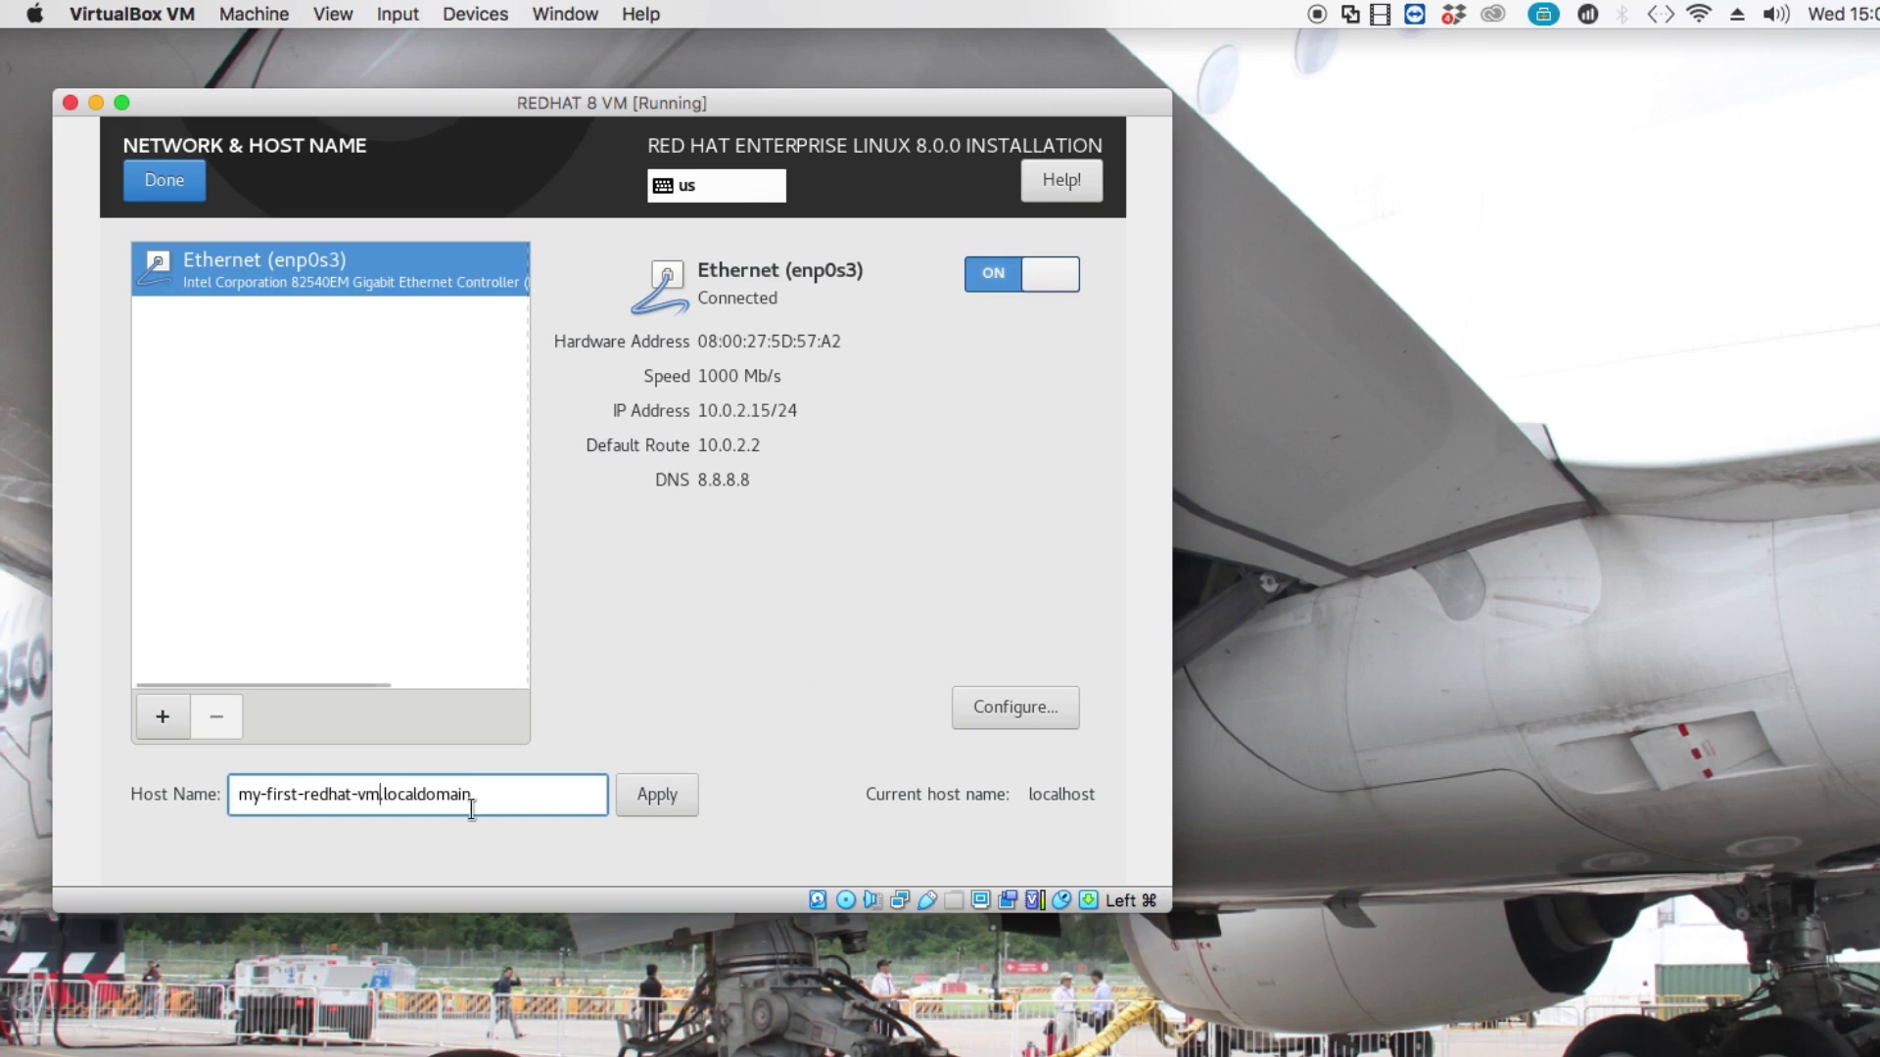
key(BackSpace)
key(BackSpace)
key(BackSpace)
key(BackSpace)
key(BackSpace)
key(BackSpace)
key(BackSpace)
key(BackSpace)
key(BackSpace)
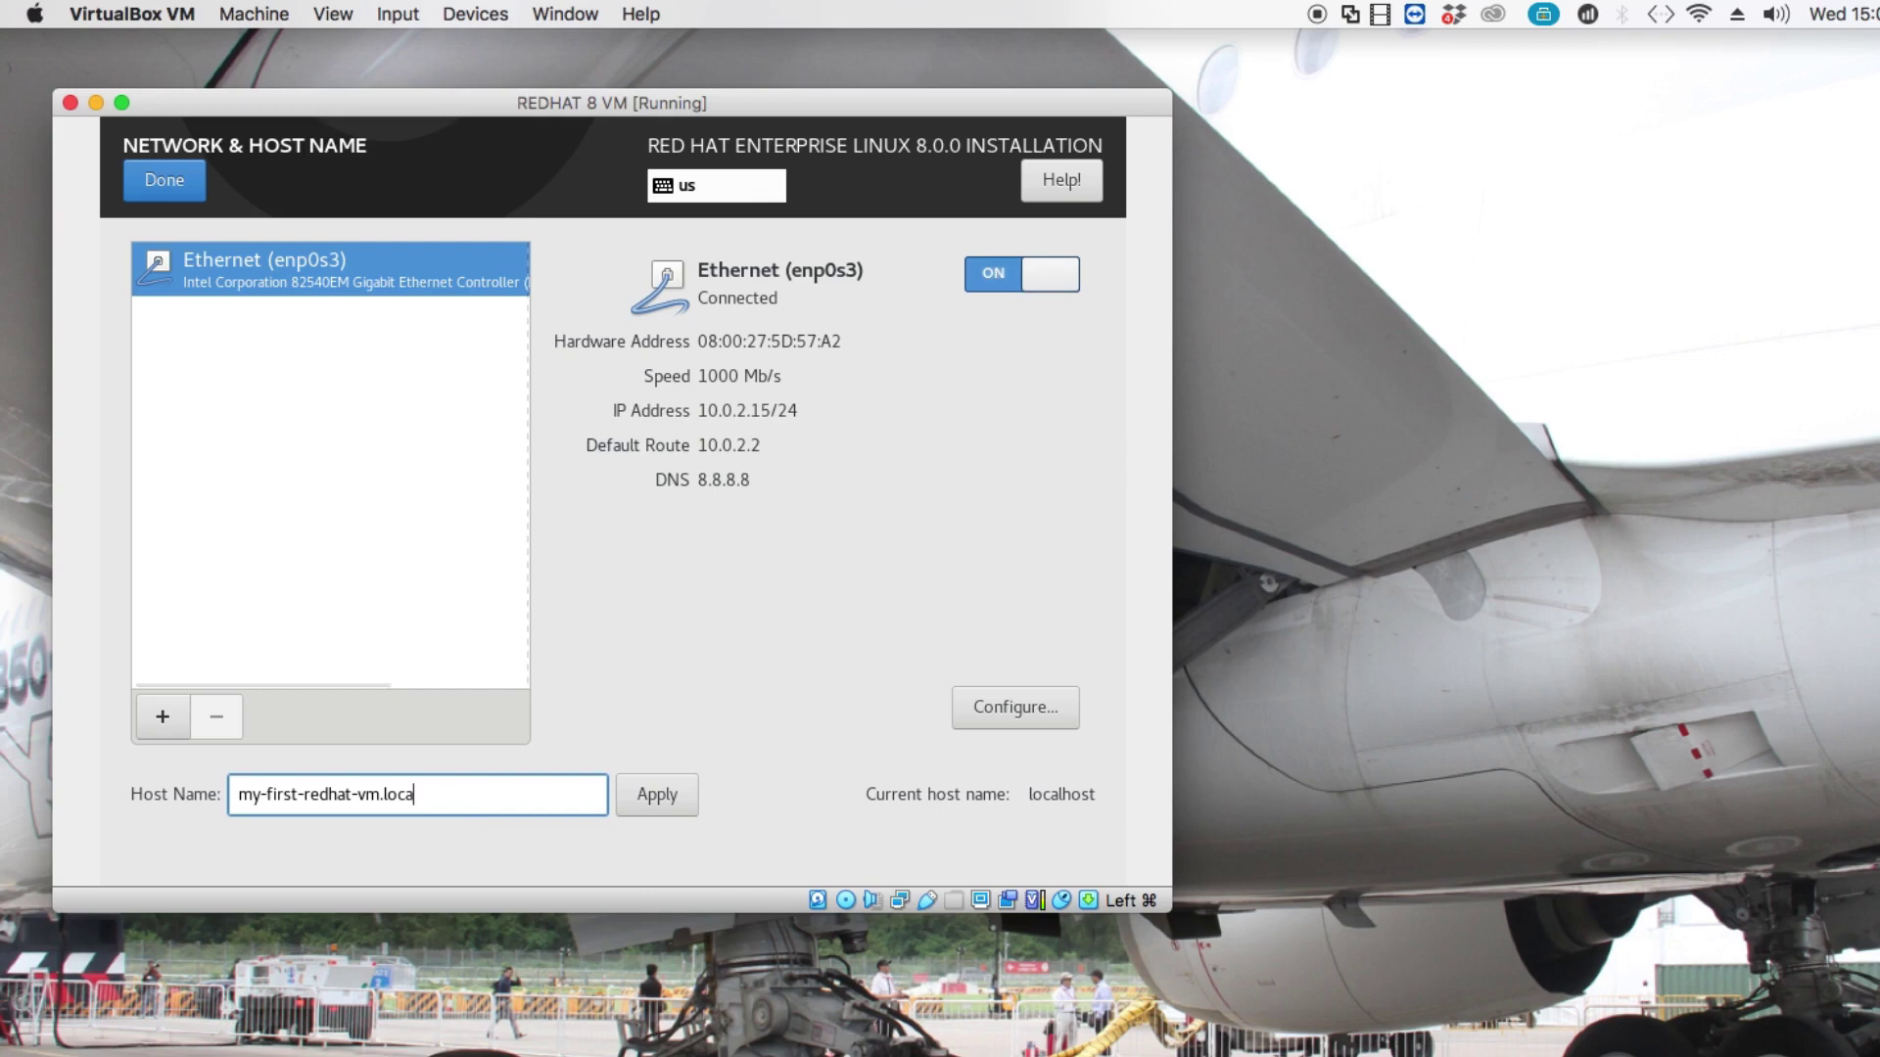
key(BackSpace)
key(BackSpace)
text(the-everything-cha)
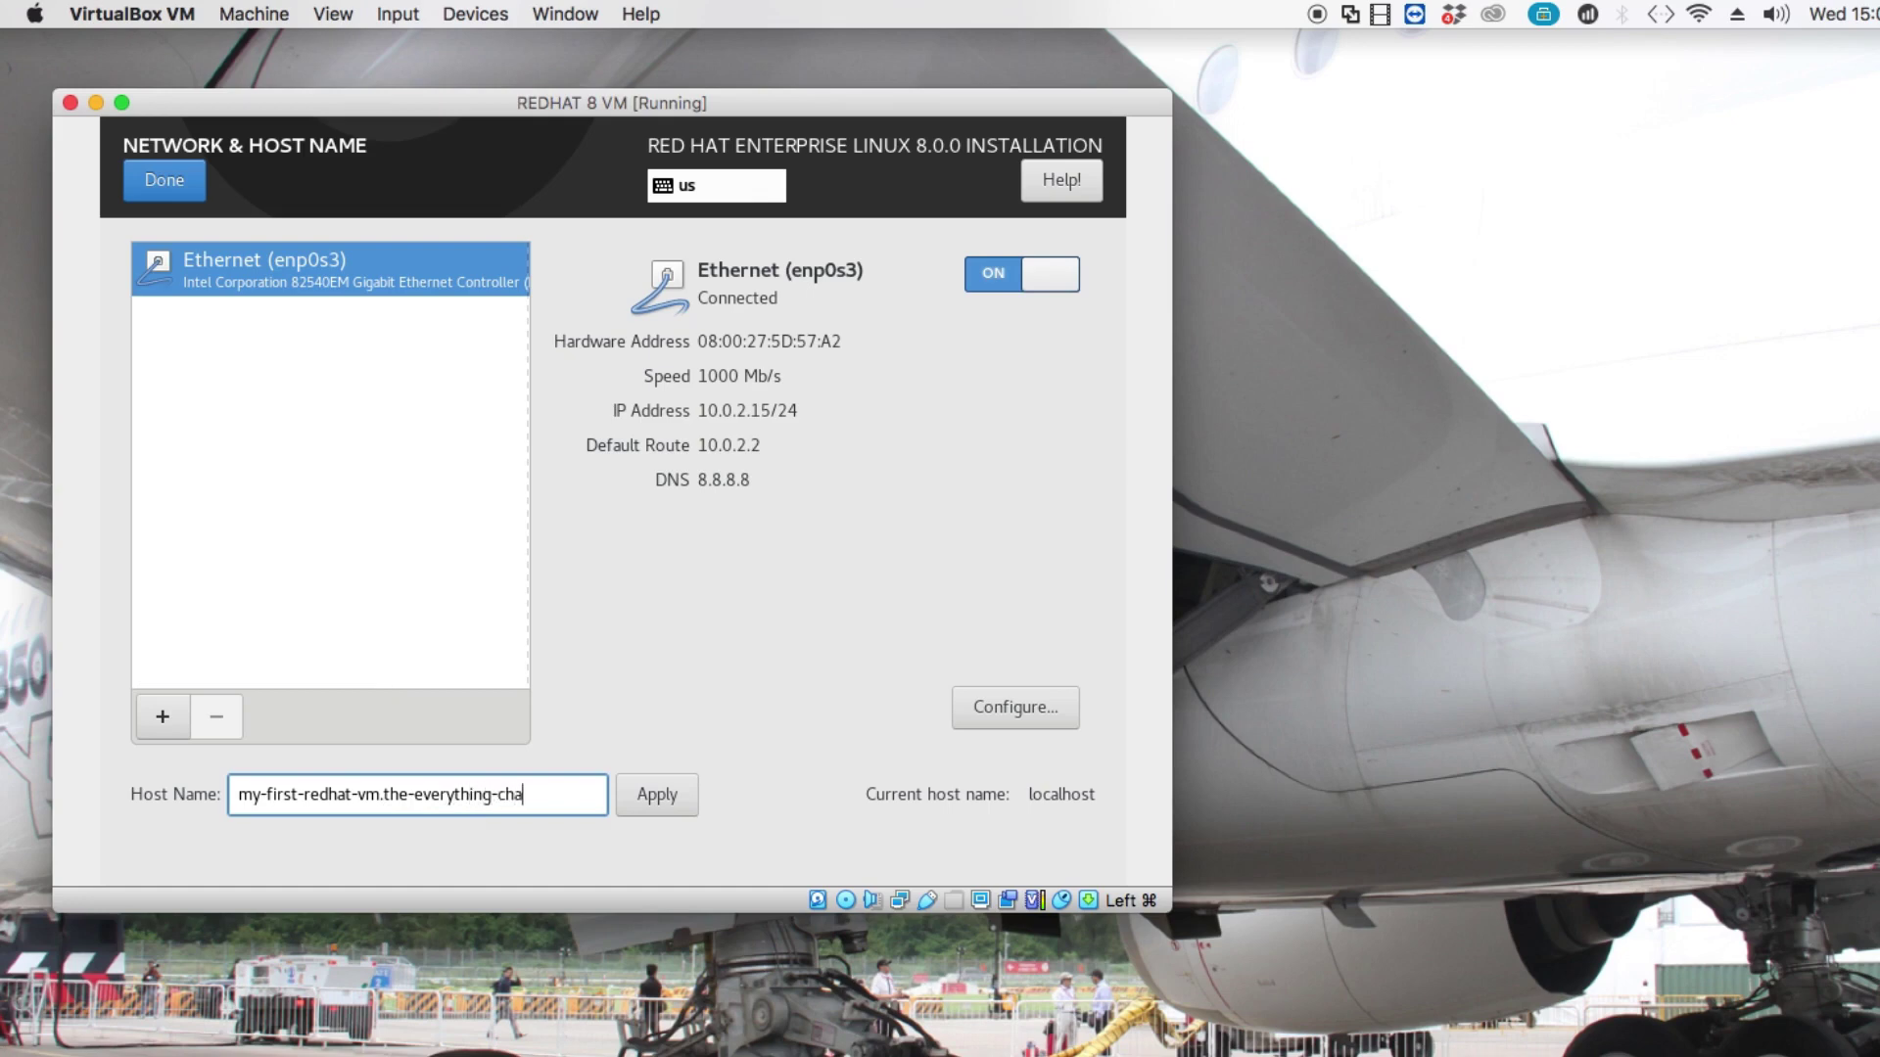
text(nnel)
click(678, 798)
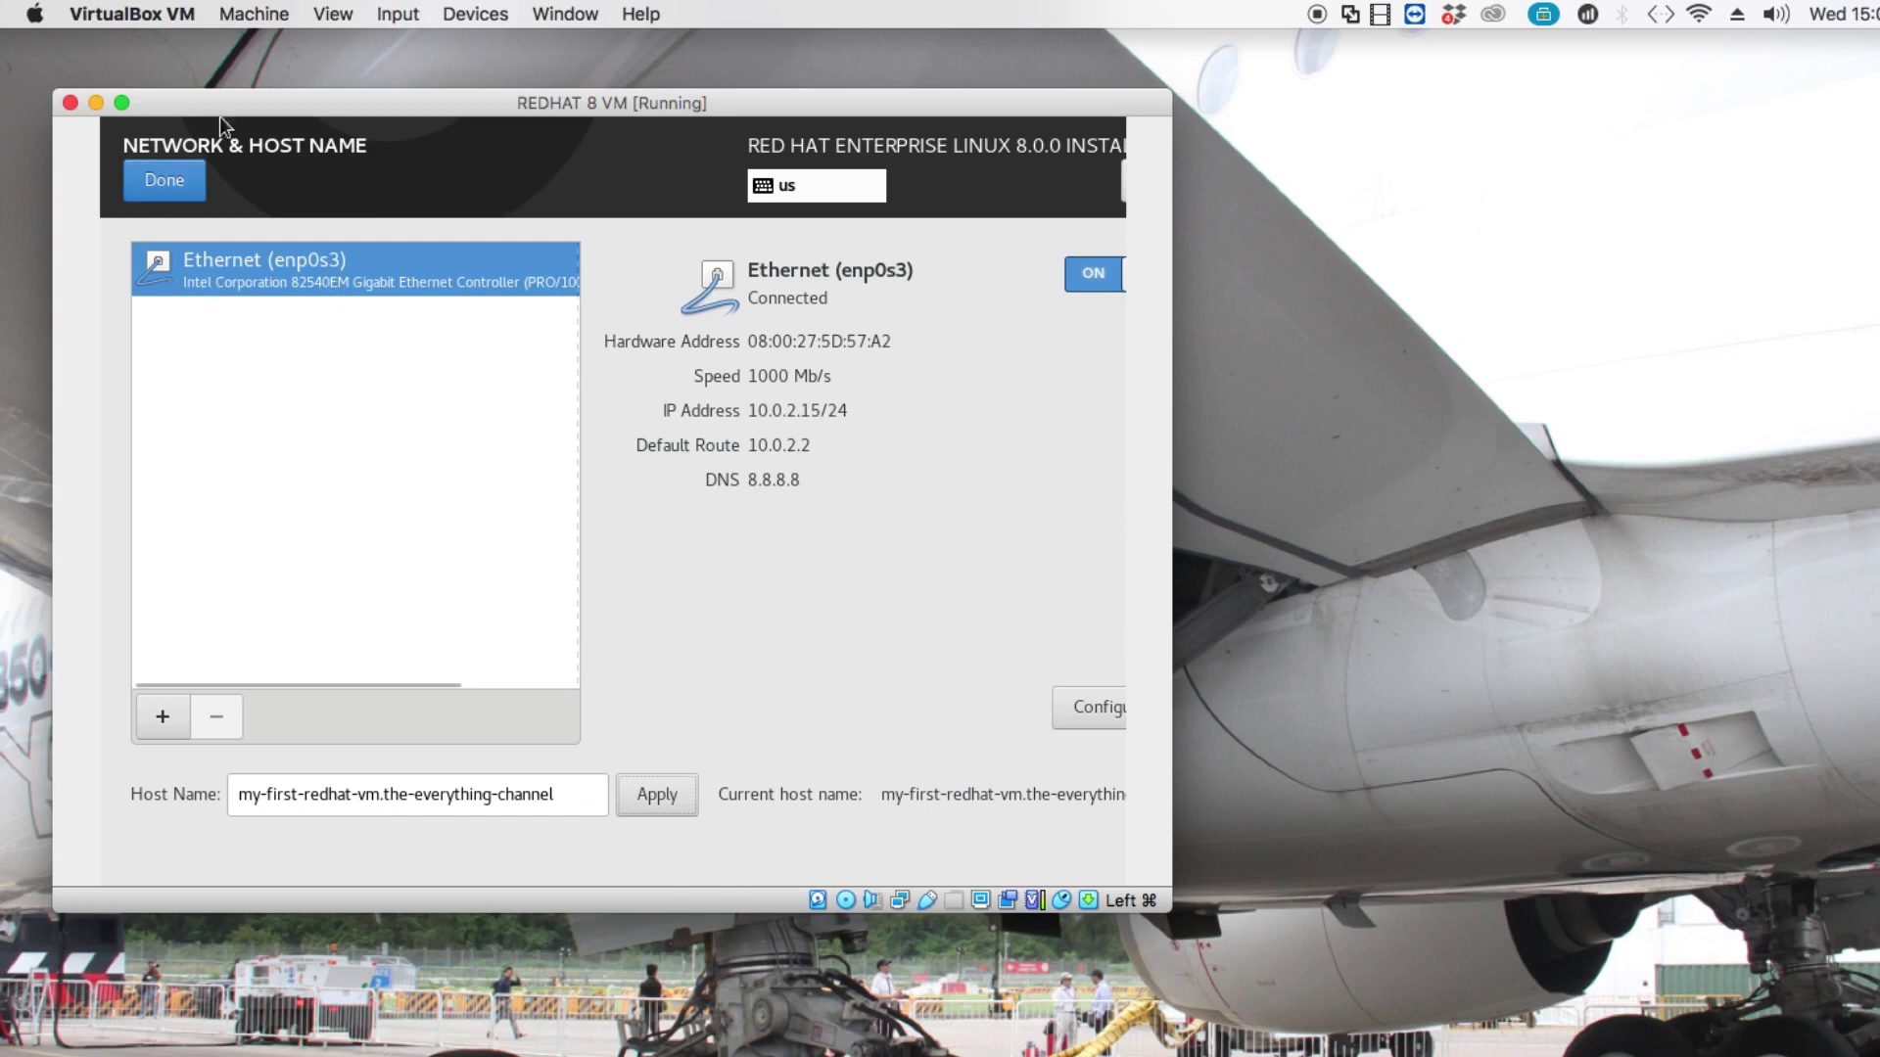
click(163, 190)
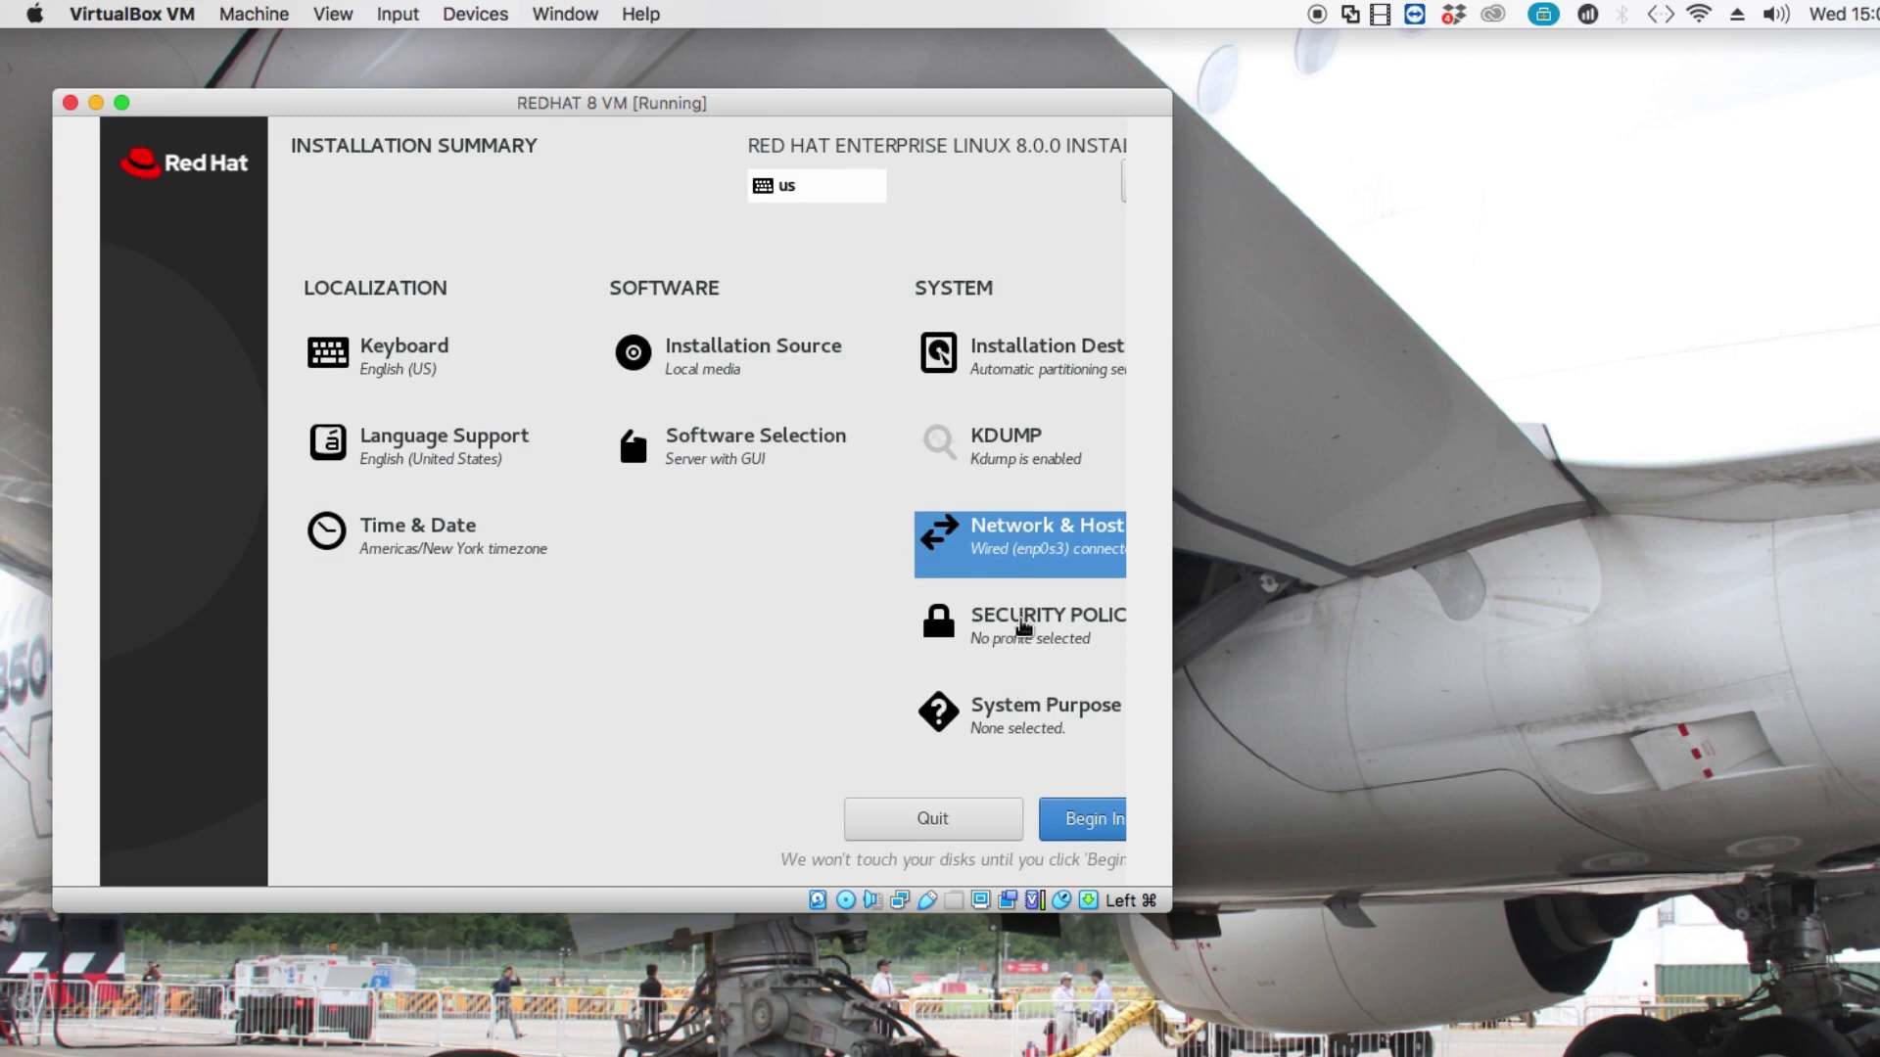
Open the Security Policy settings from the installation summary.
click(1022, 624)
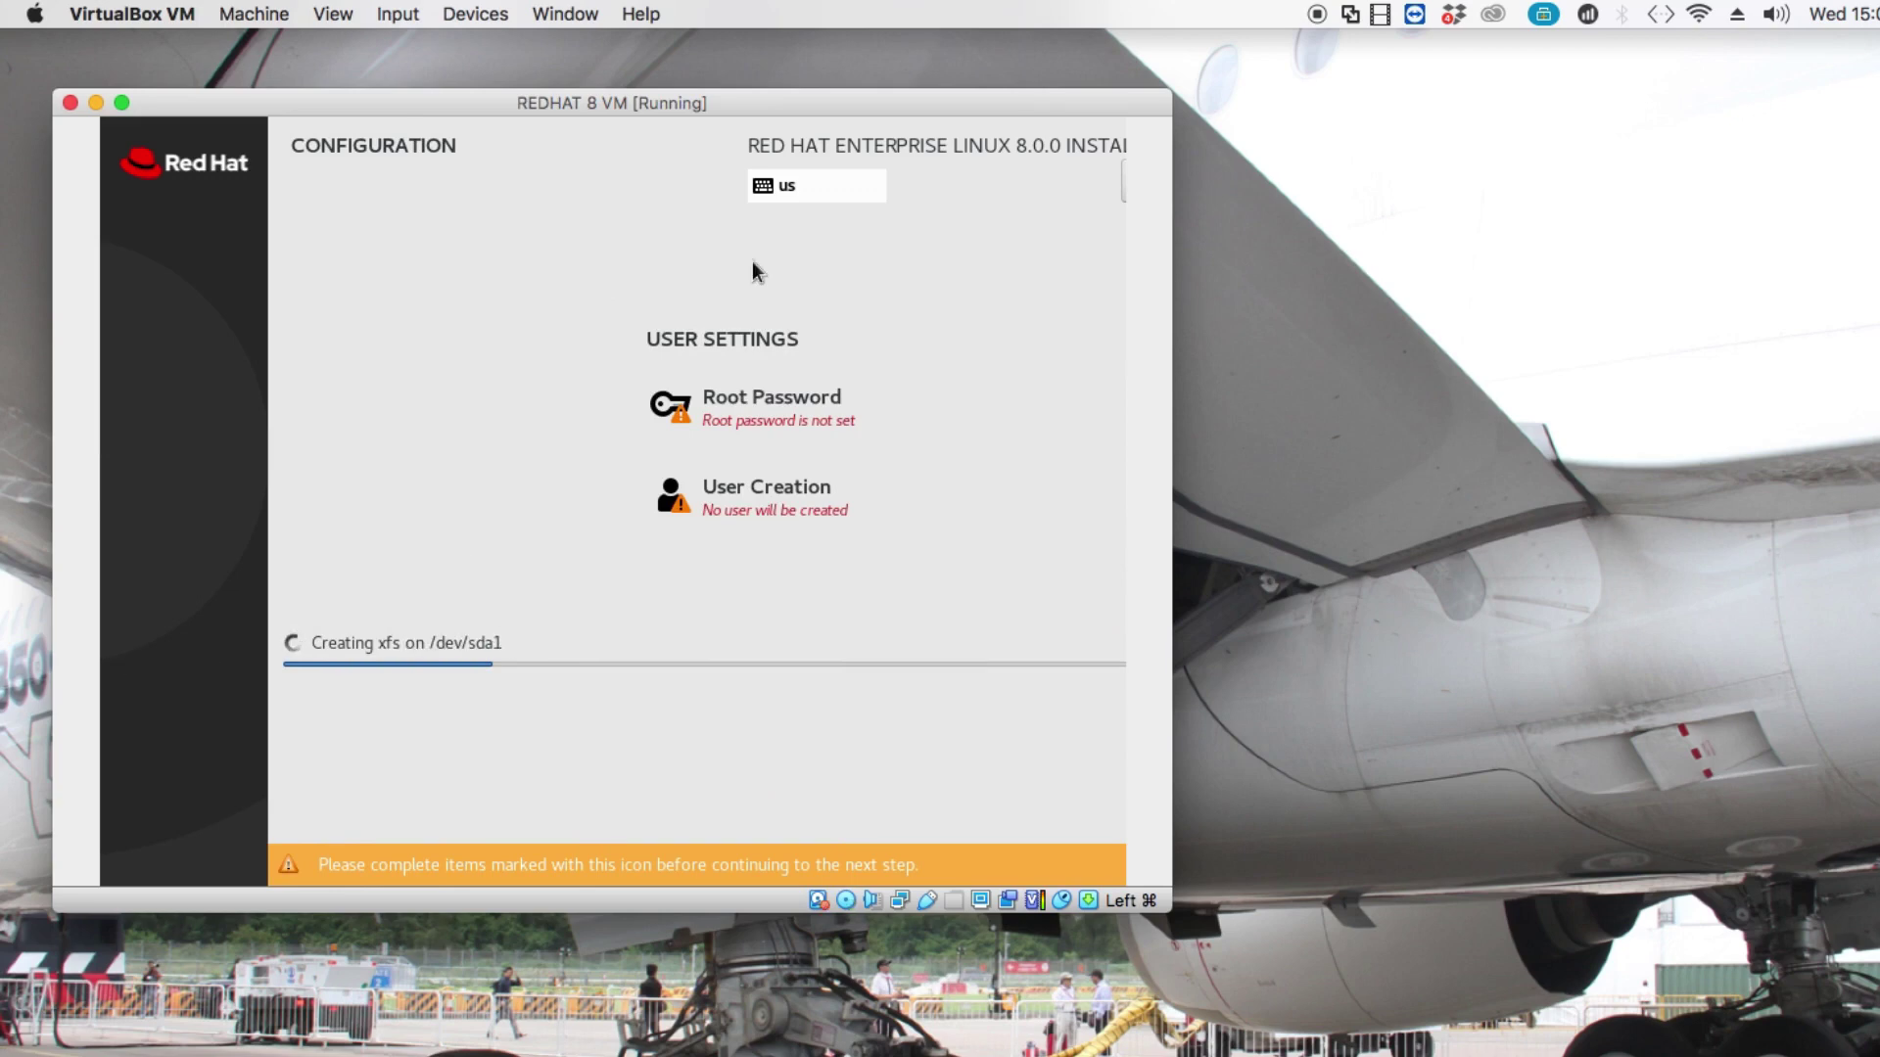
Set the RHEL root password, entering it in both the Root Password and Confirm fields.
click(823, 427)
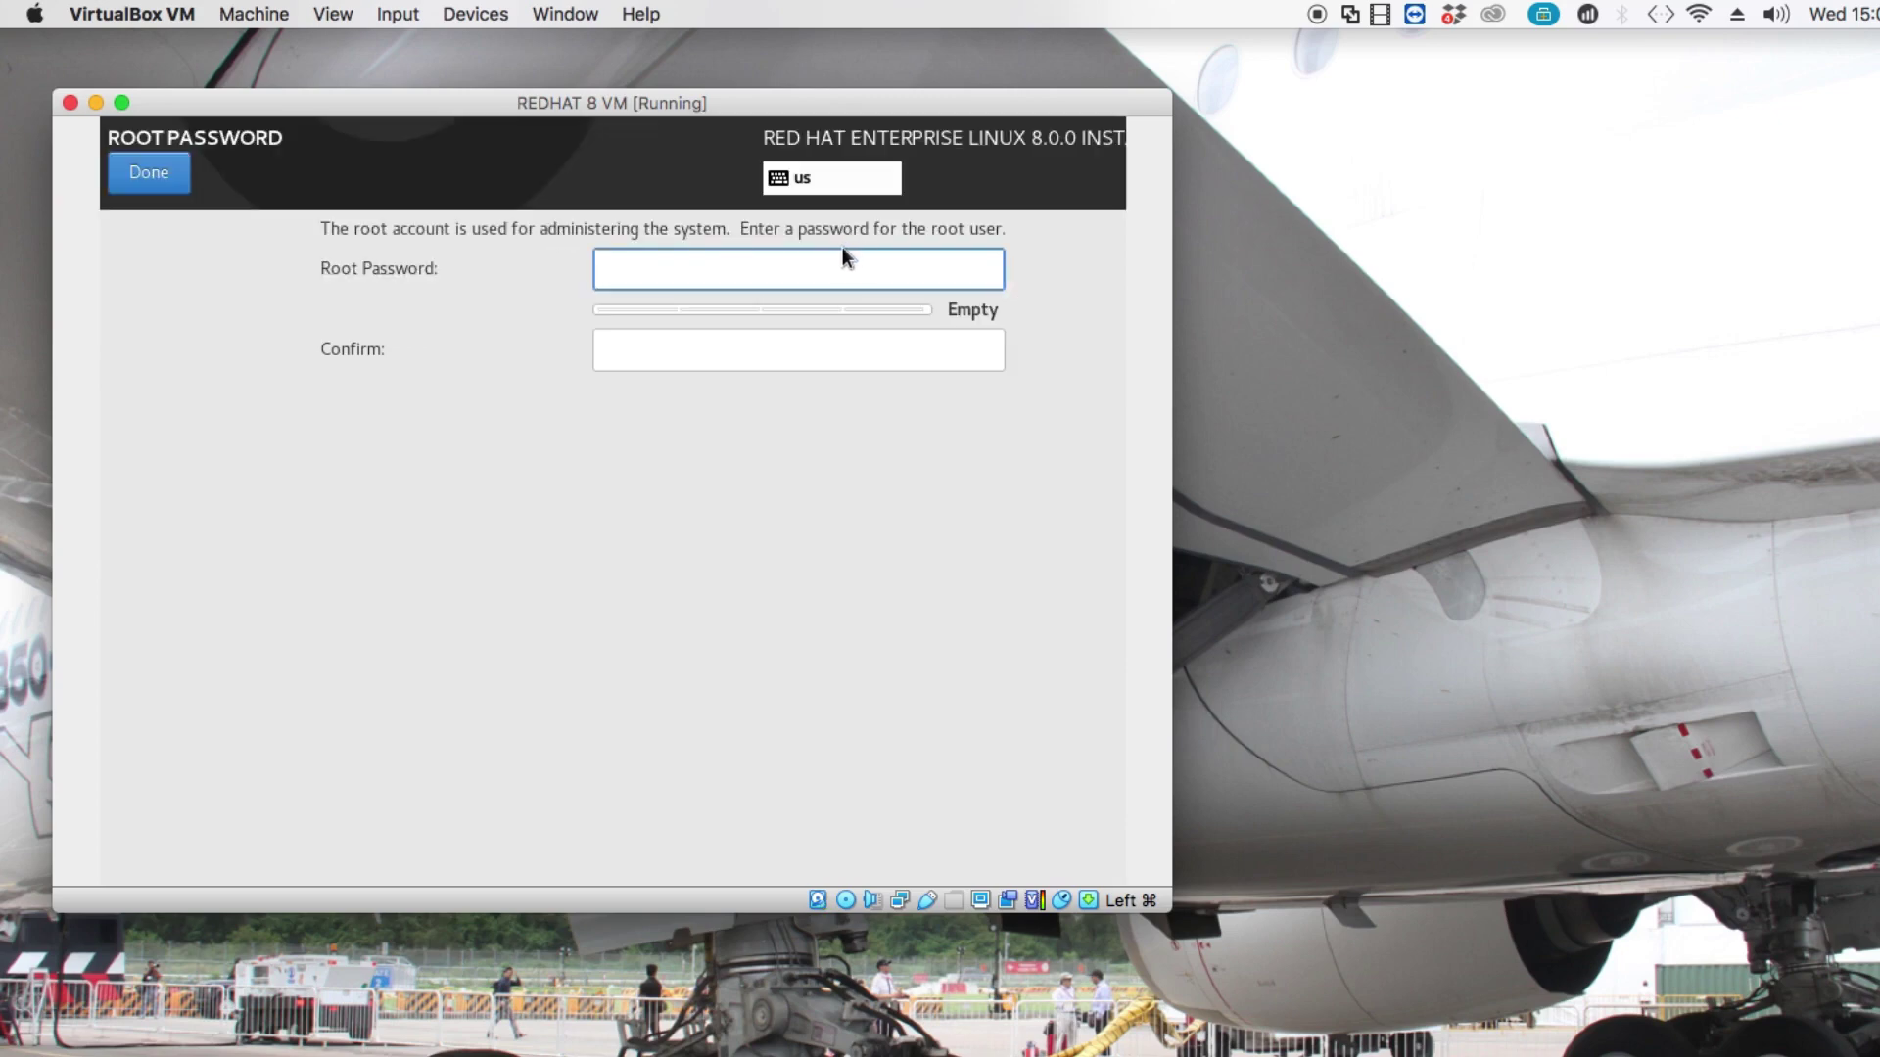
text(redhat8)
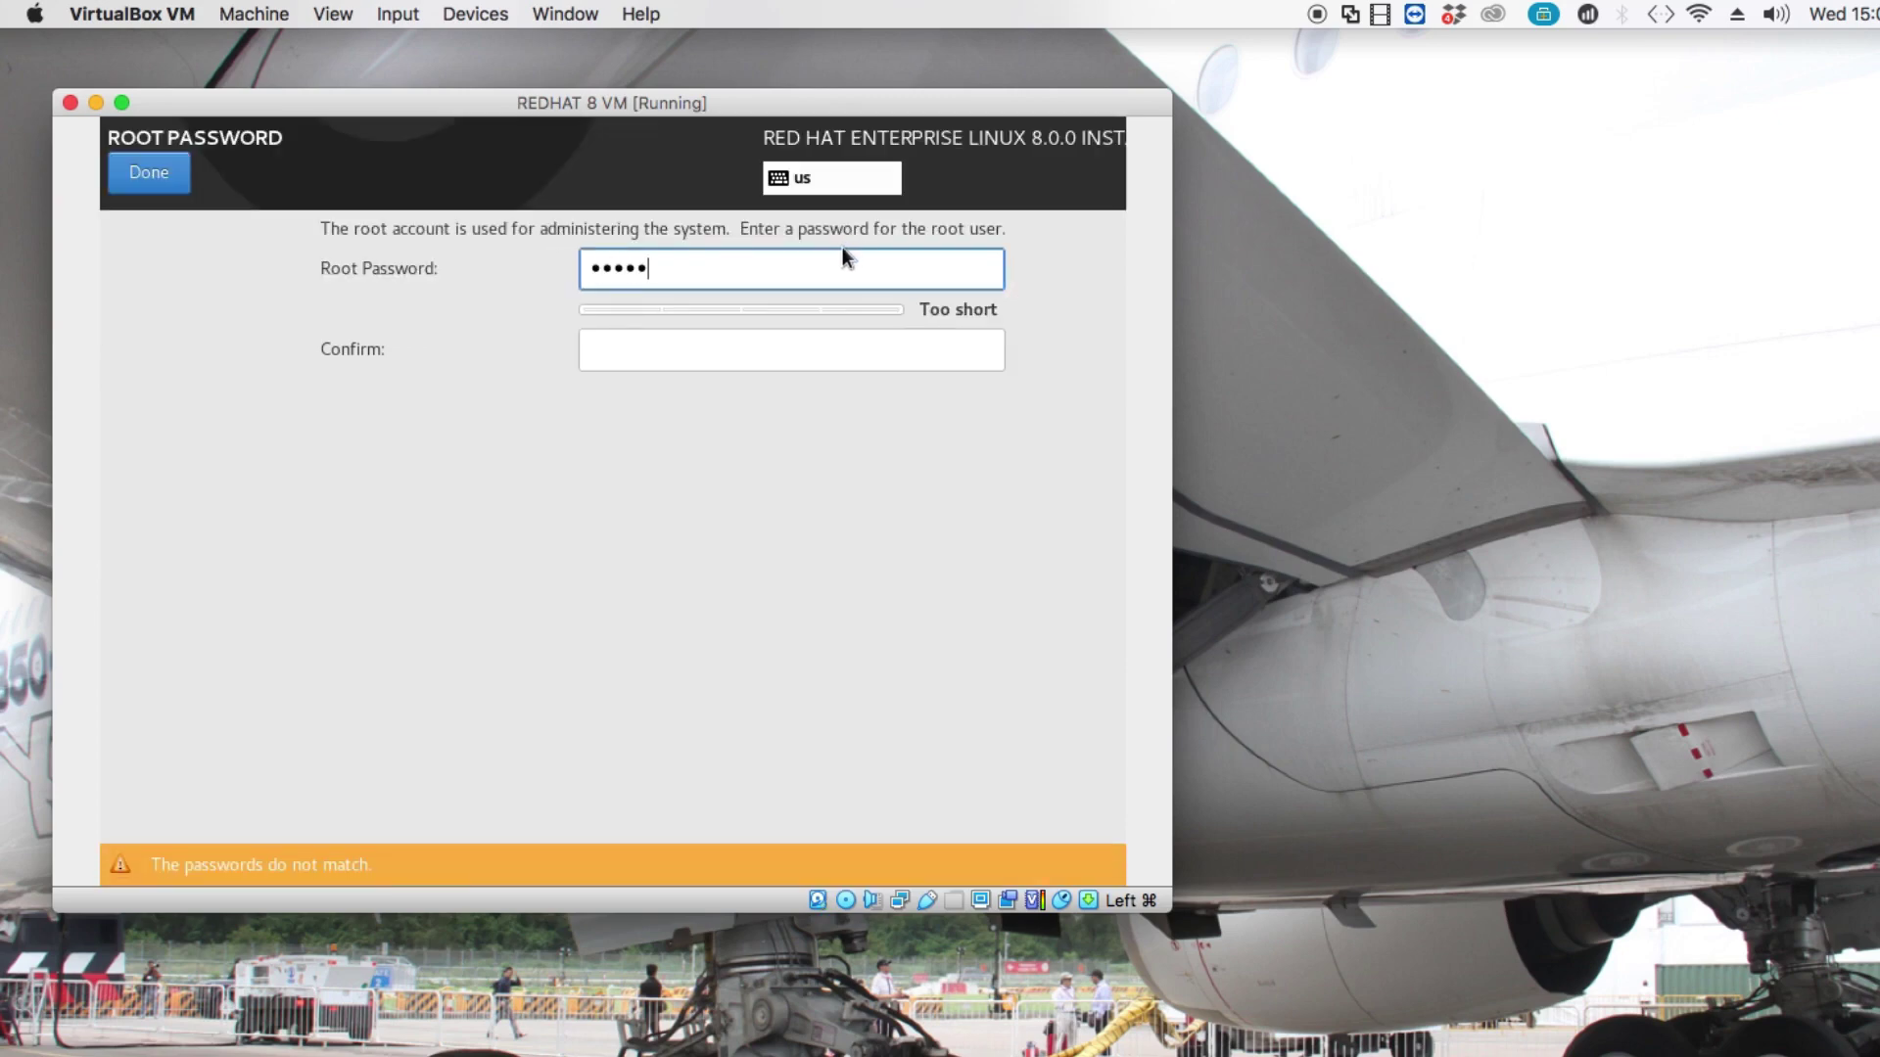
text(@1234)
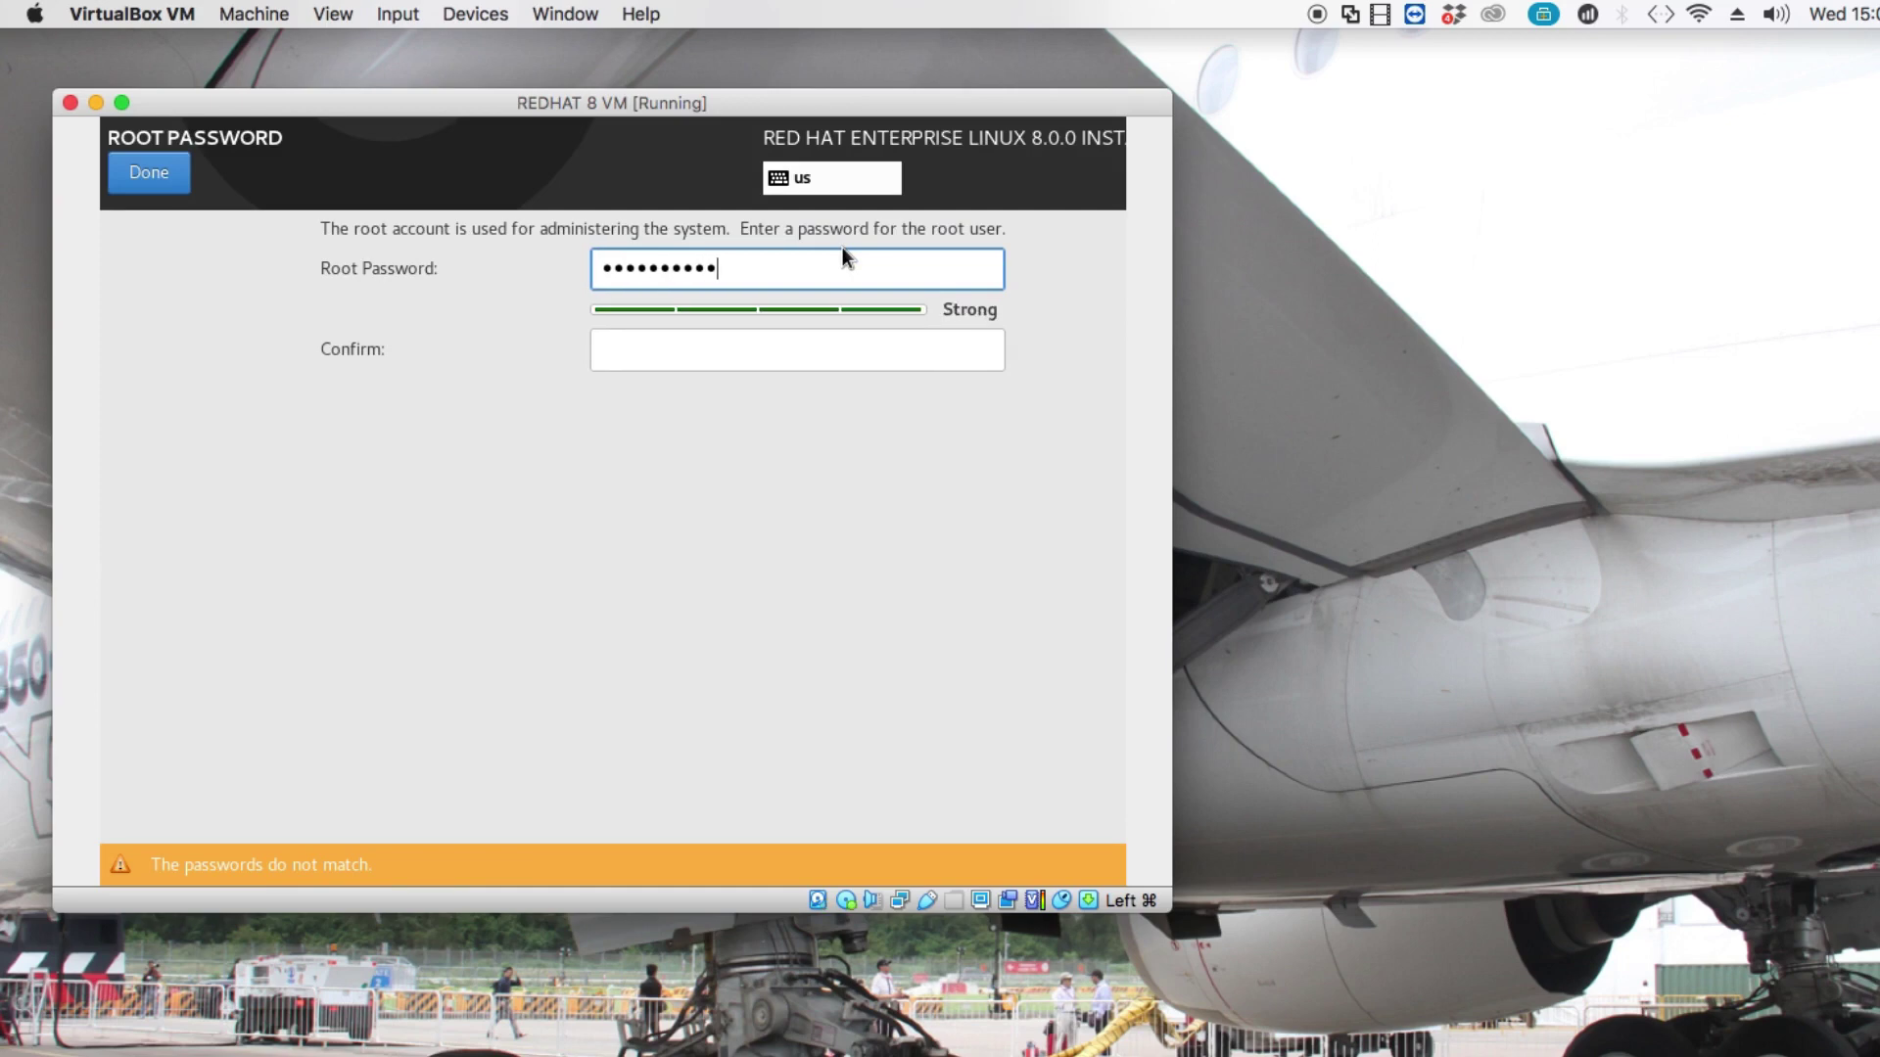
text(56)
key(Tab)
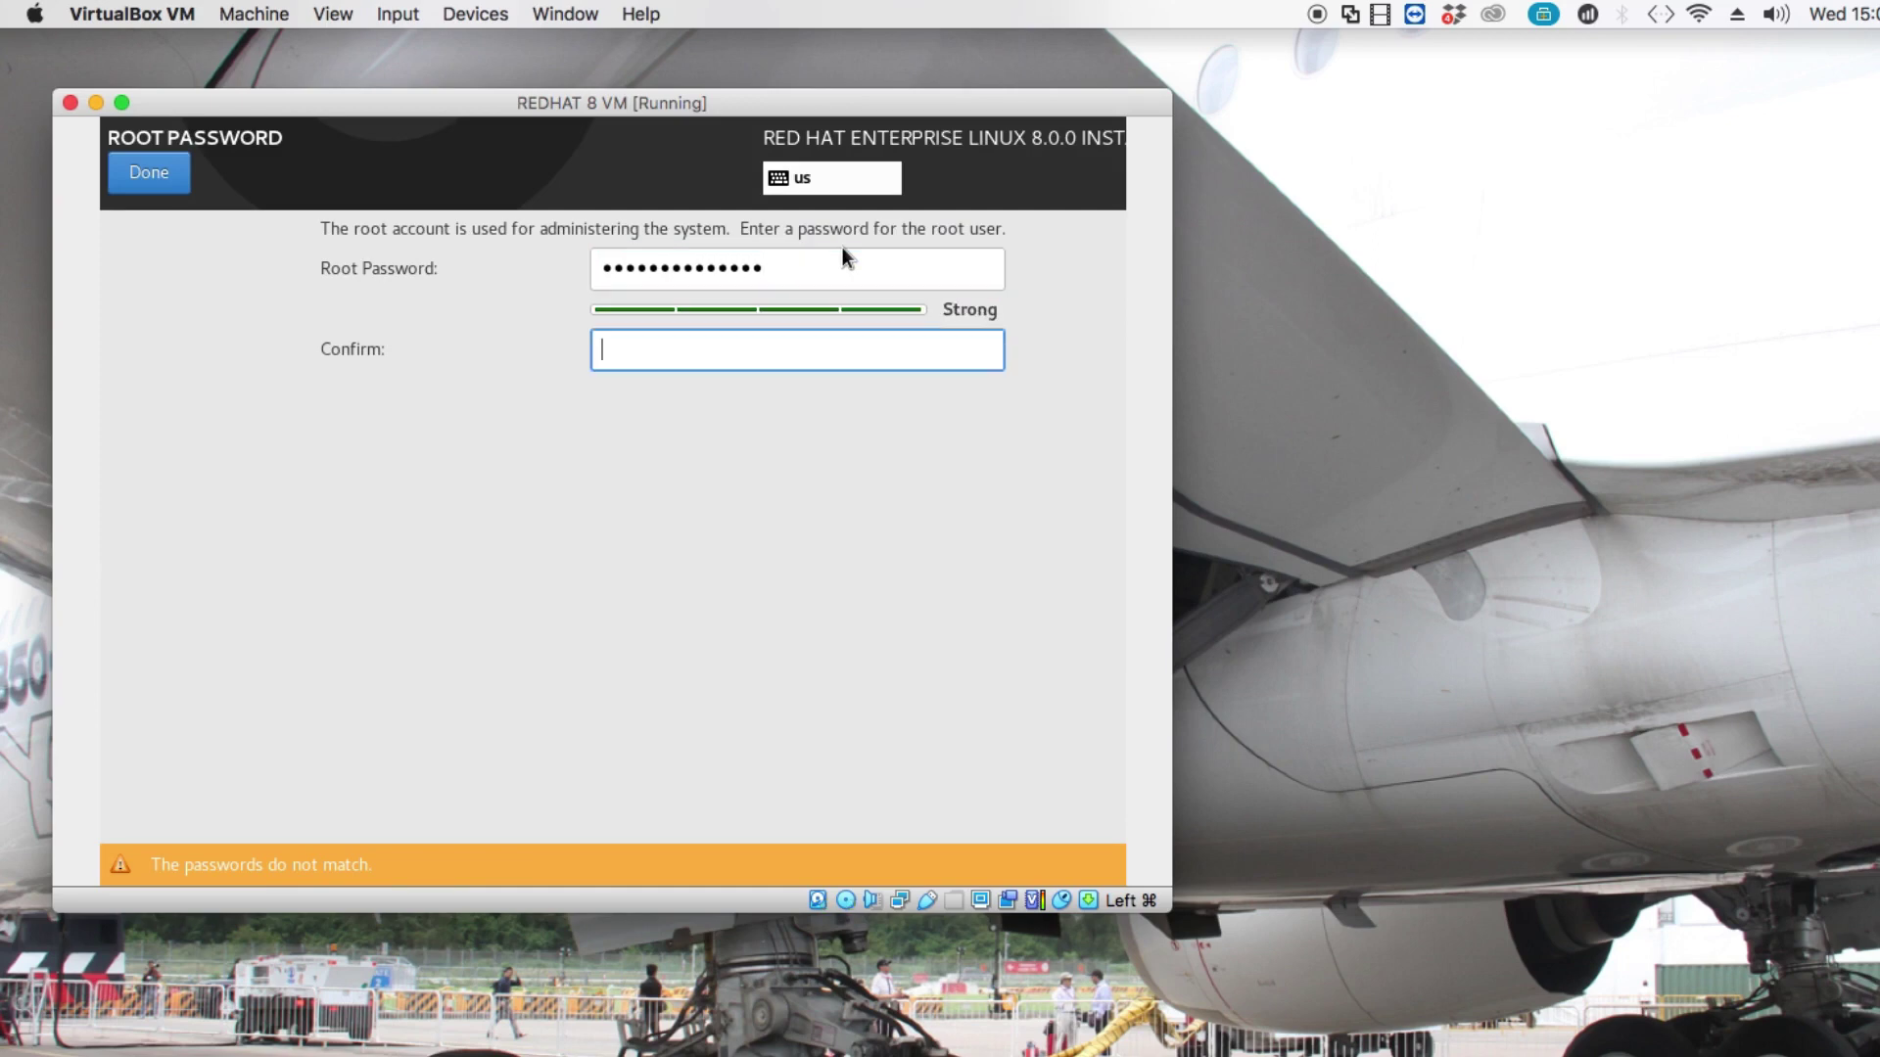
text(redhat8@123456)
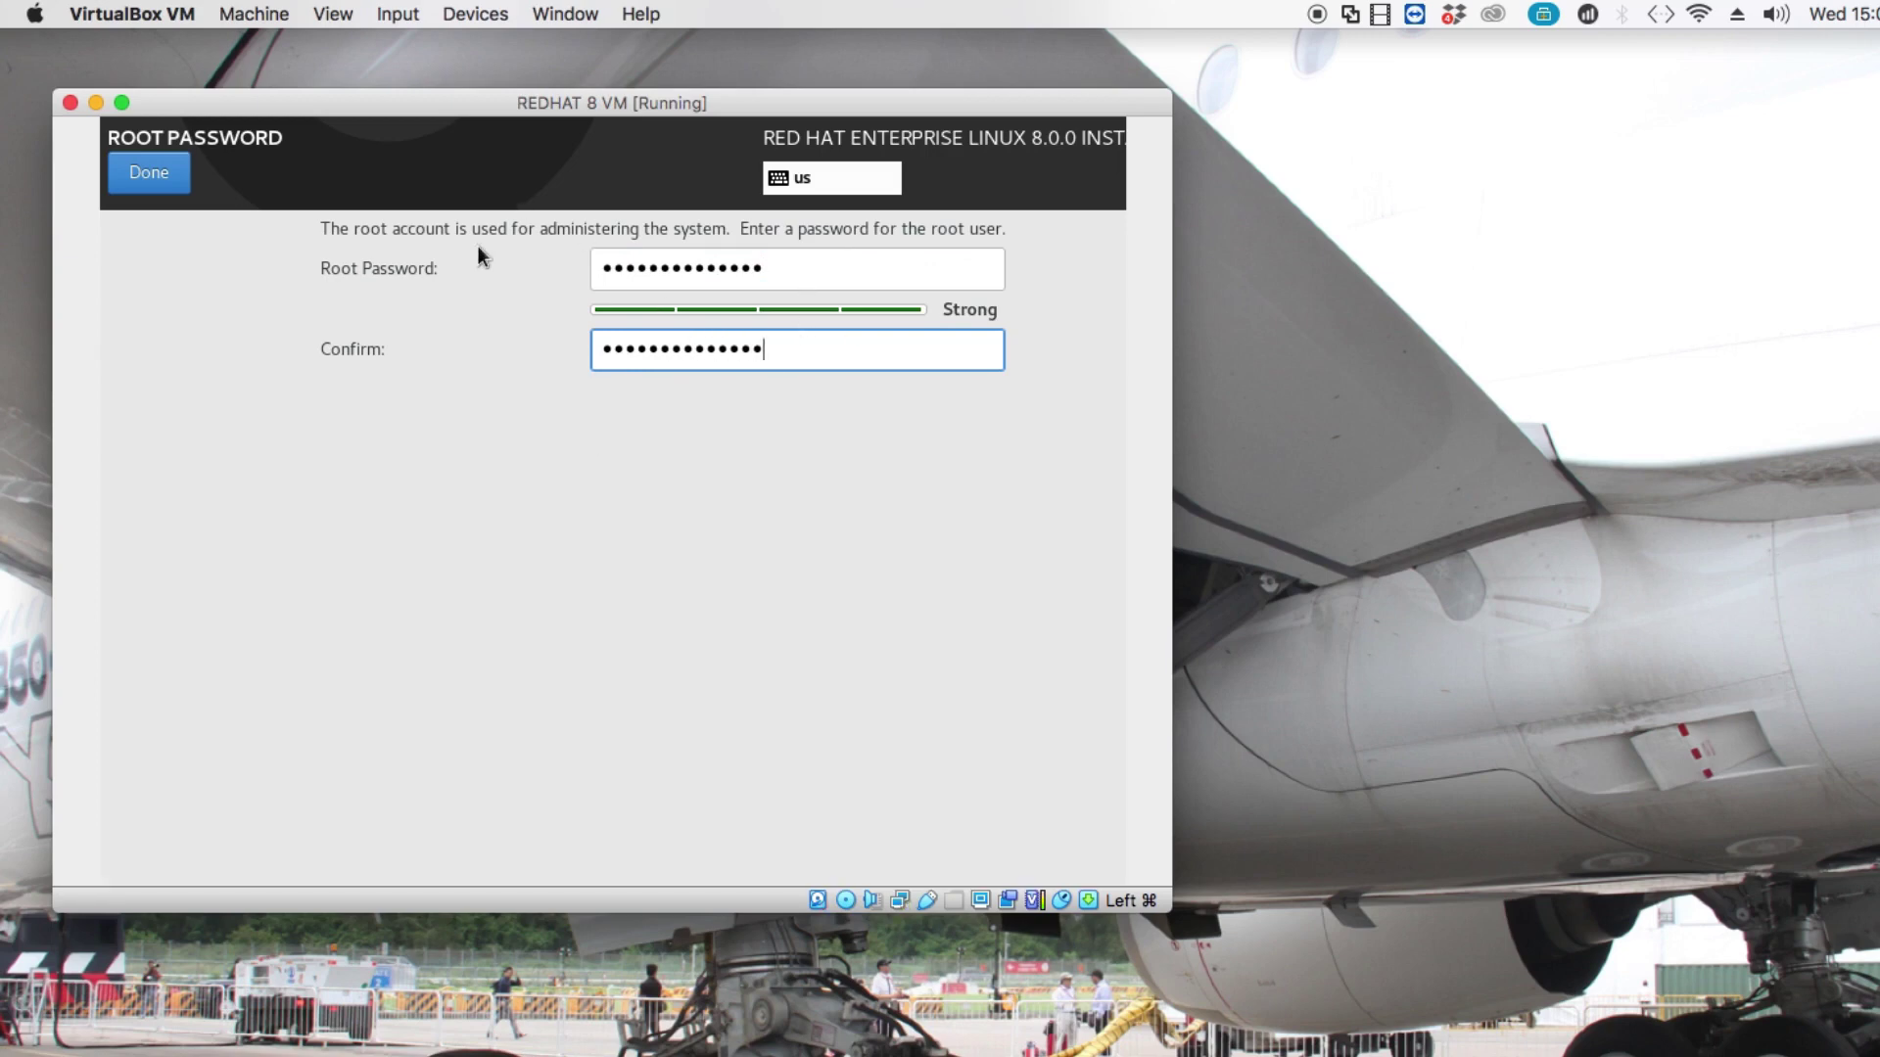
click(141, 188)
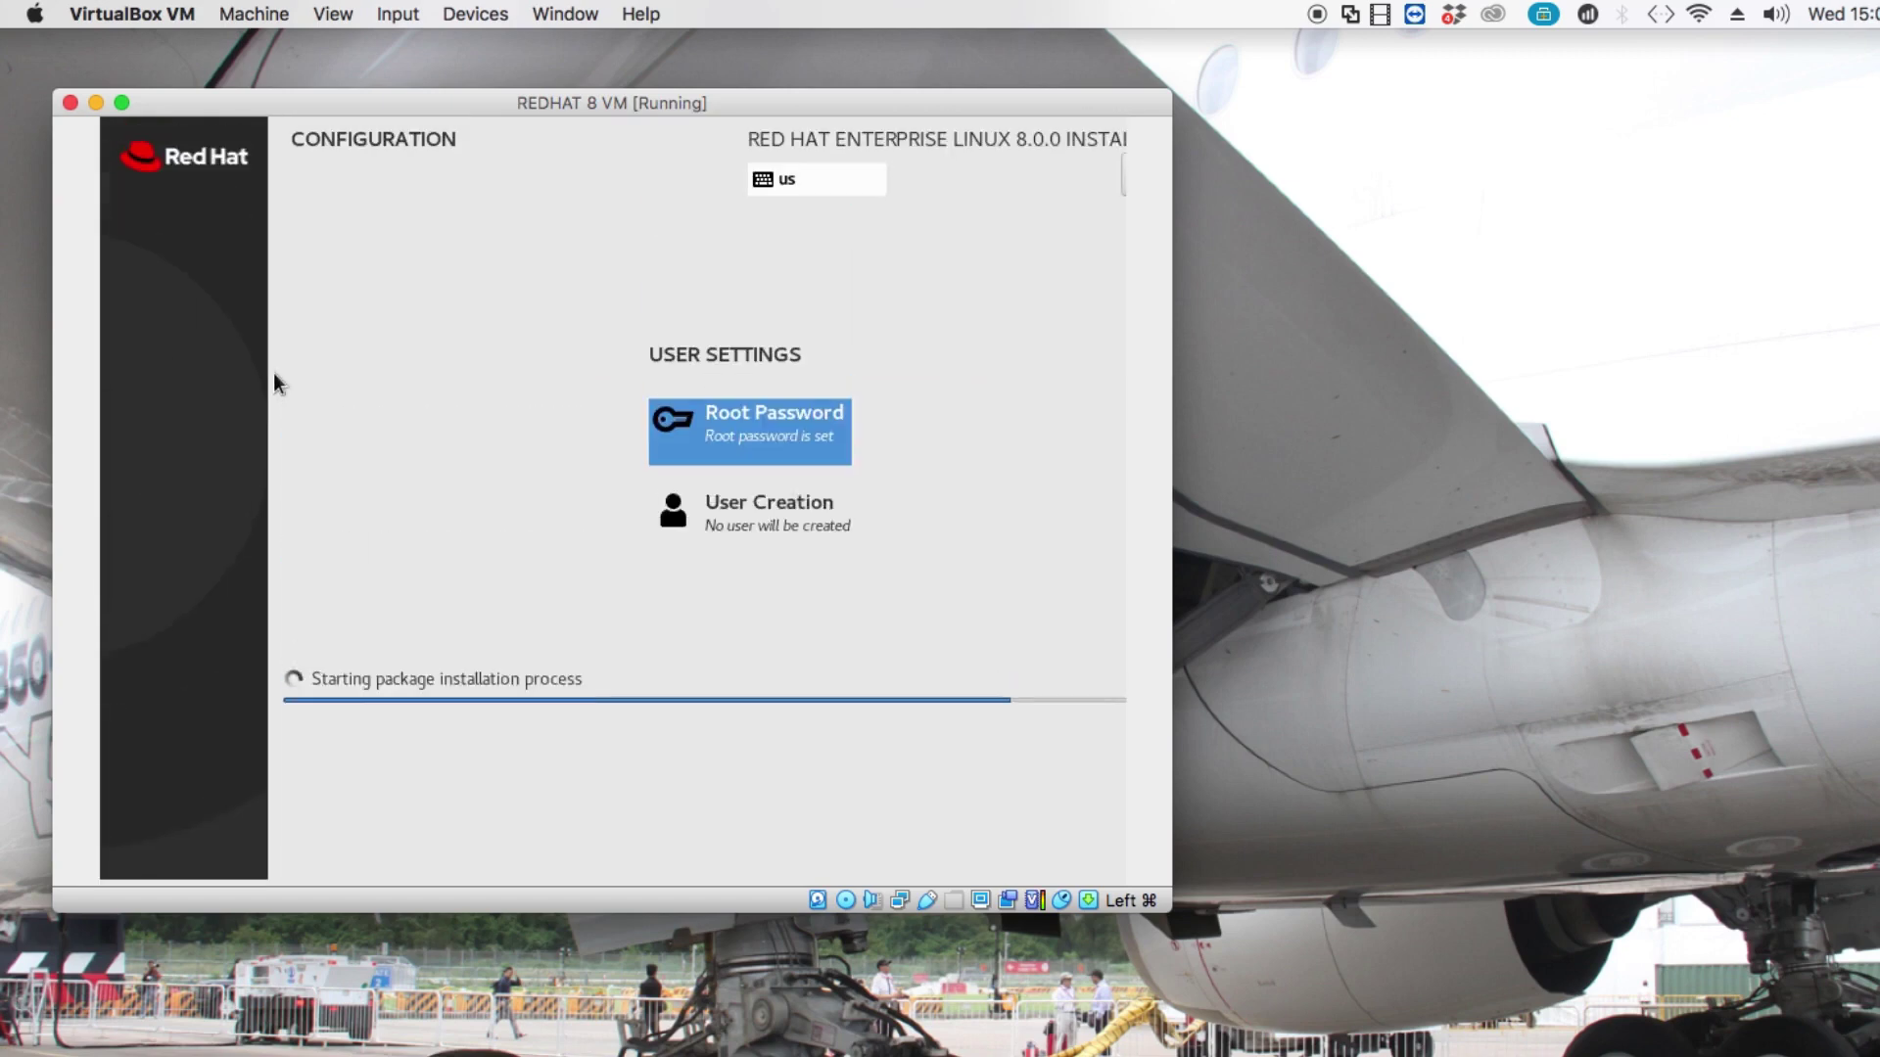
Create user 'administrator' with administrator rights and a typed, confirmed password.
click(720, 534)
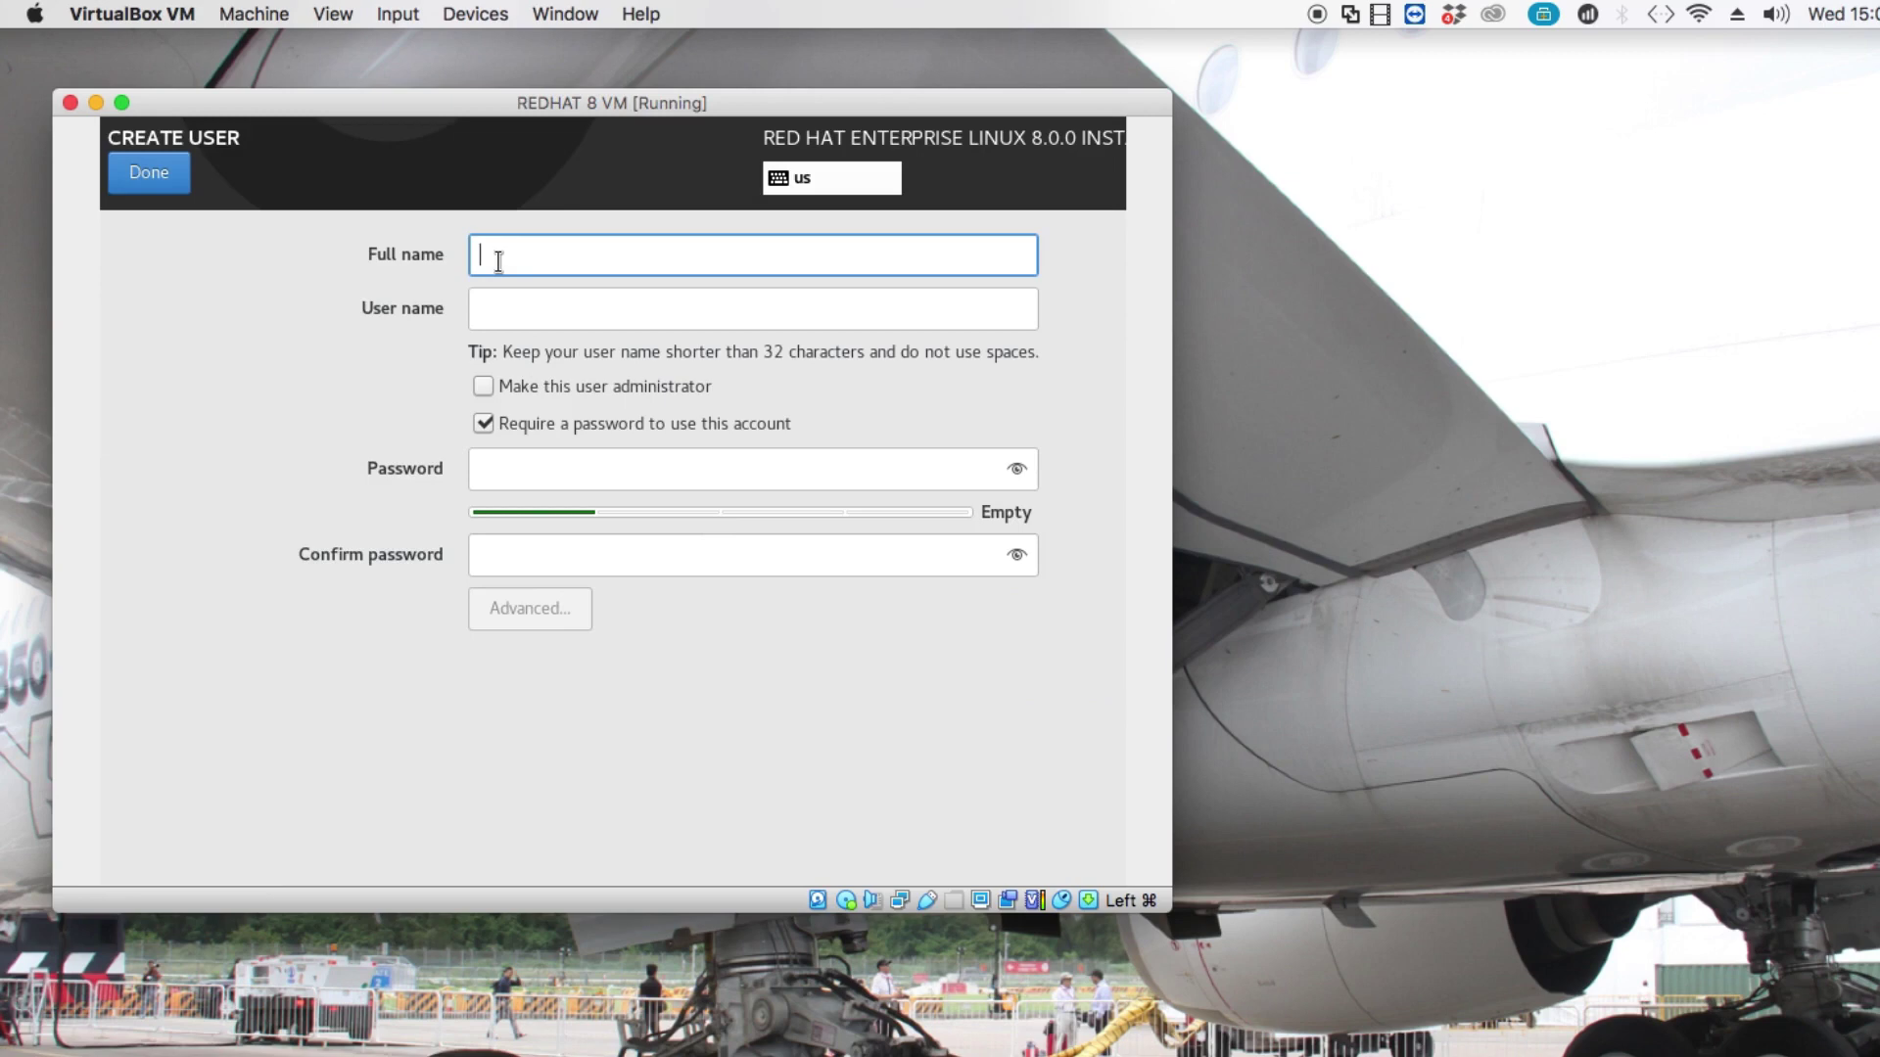
text(billys)
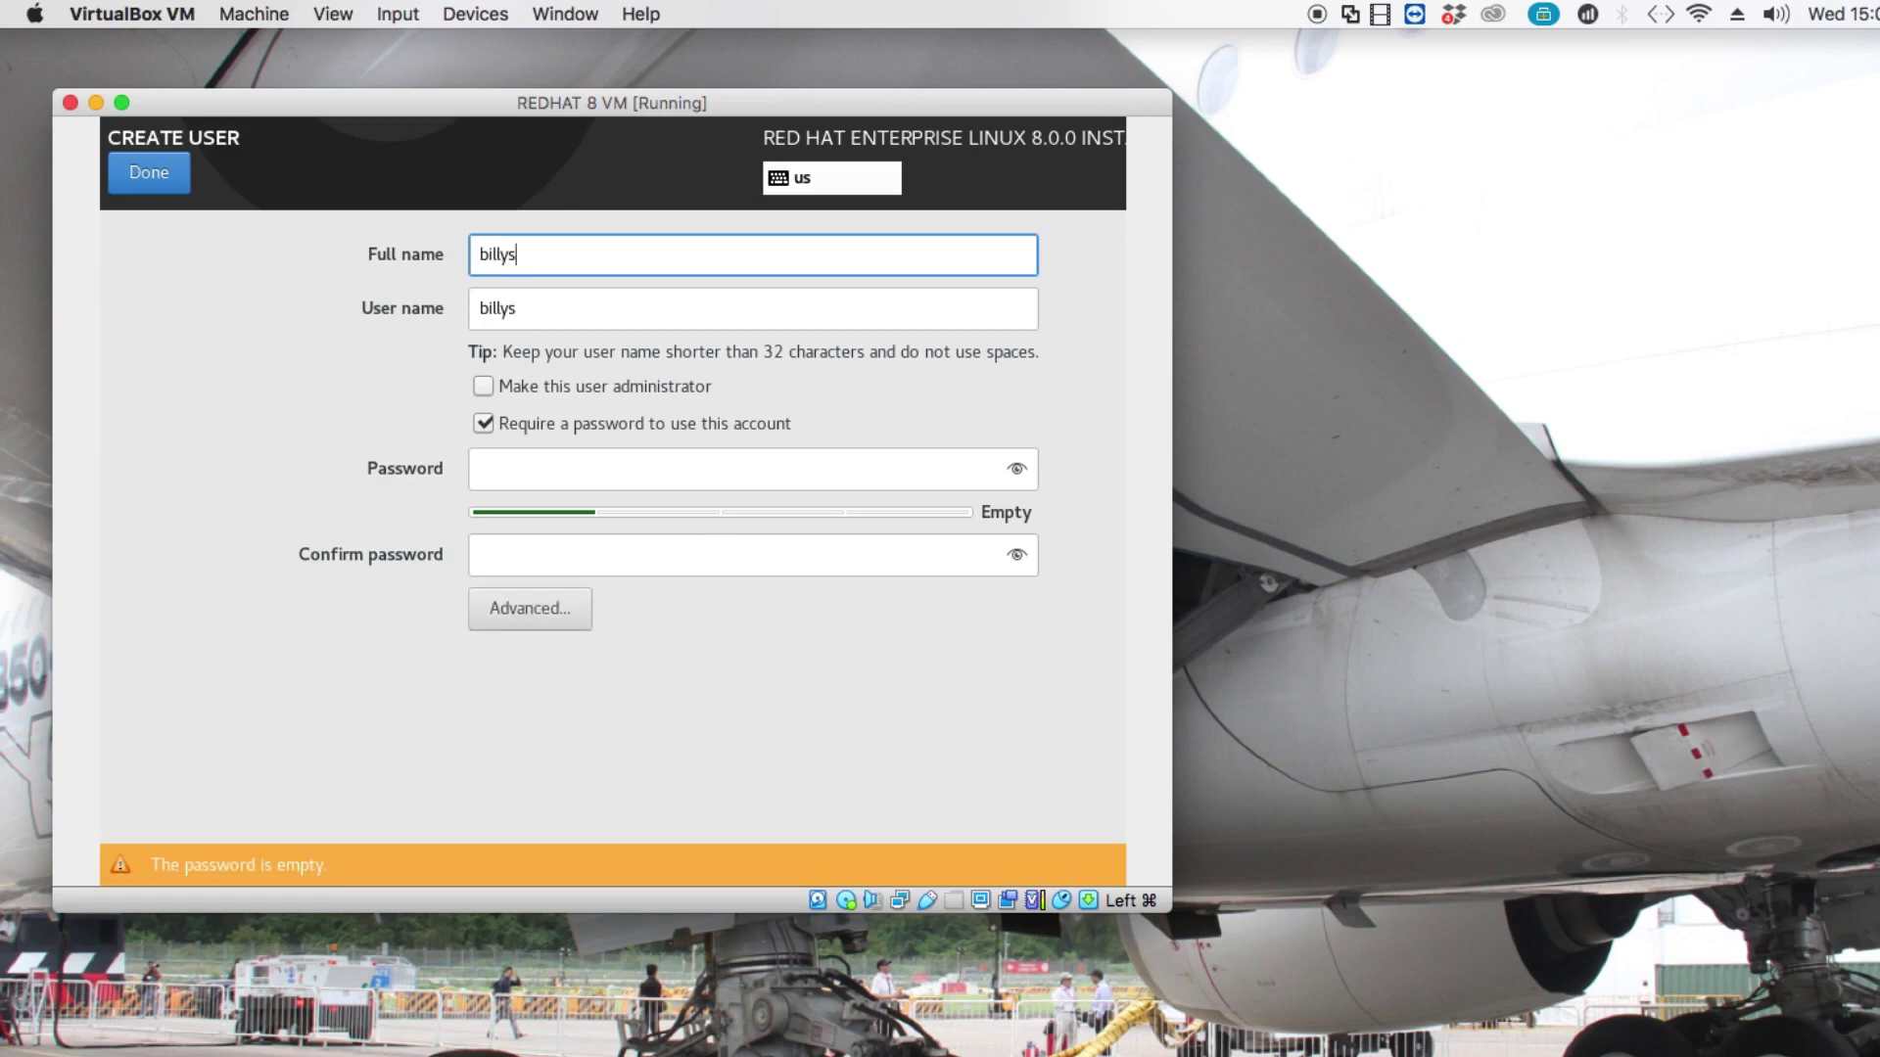
text(of)
key(BackSpace)
key(BackSpace)
key(BackSpace)
key(BackSpace)
key(BackSpace)
key(BackSpace)
key(BackSpace)
key(BackSpace)
text(administrator)
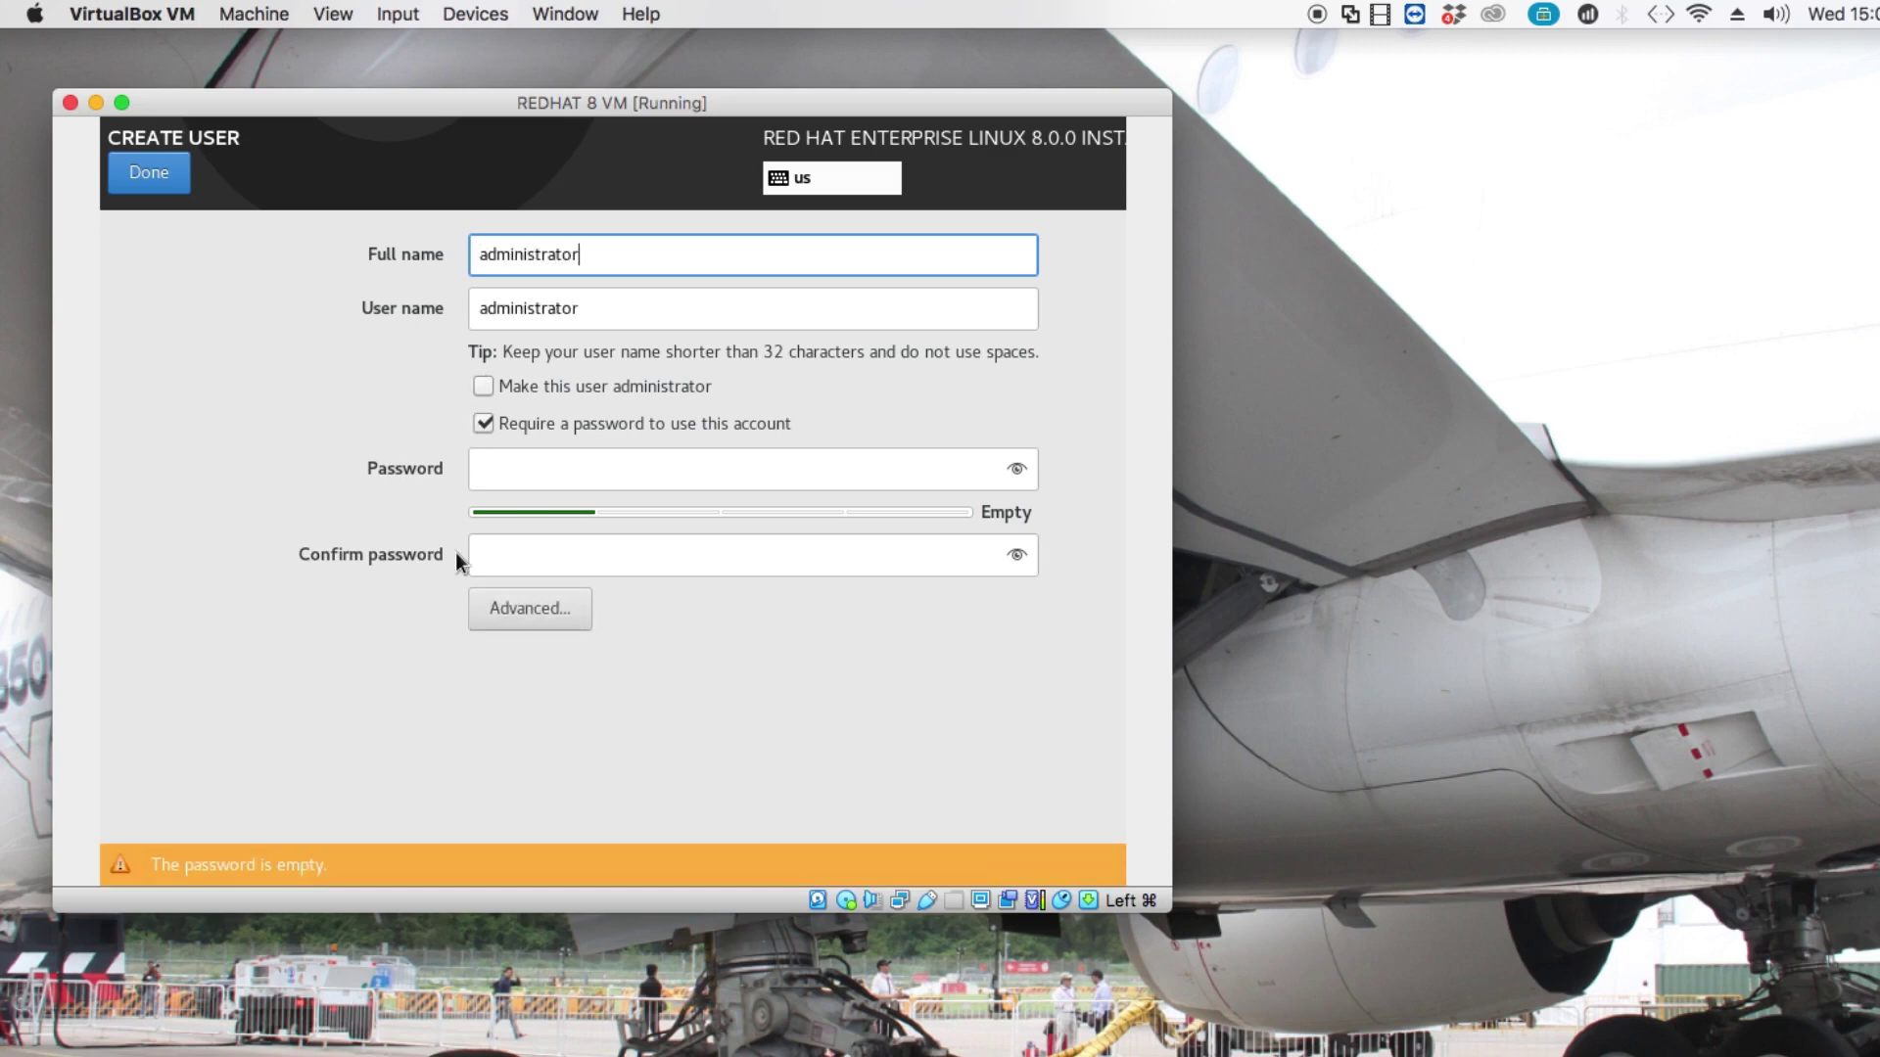
click(484, 386)
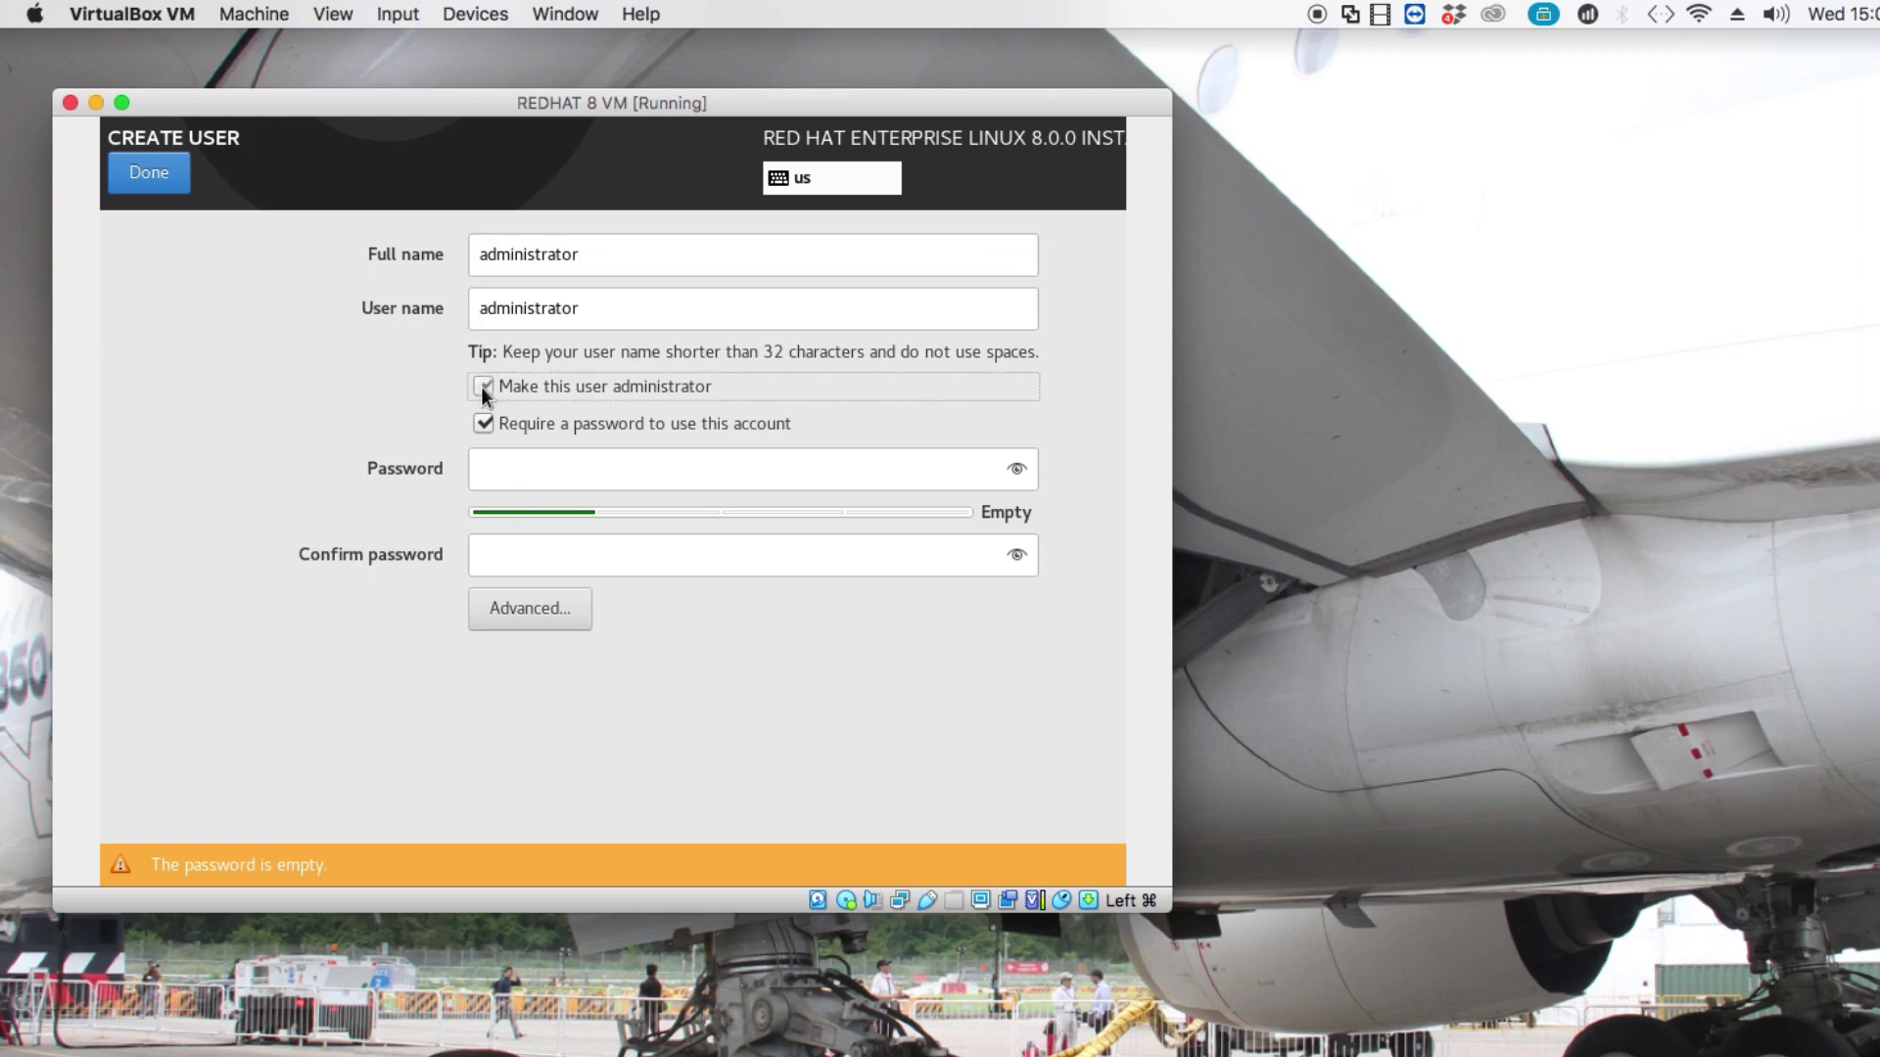
click(527, 470)
text(•••••)
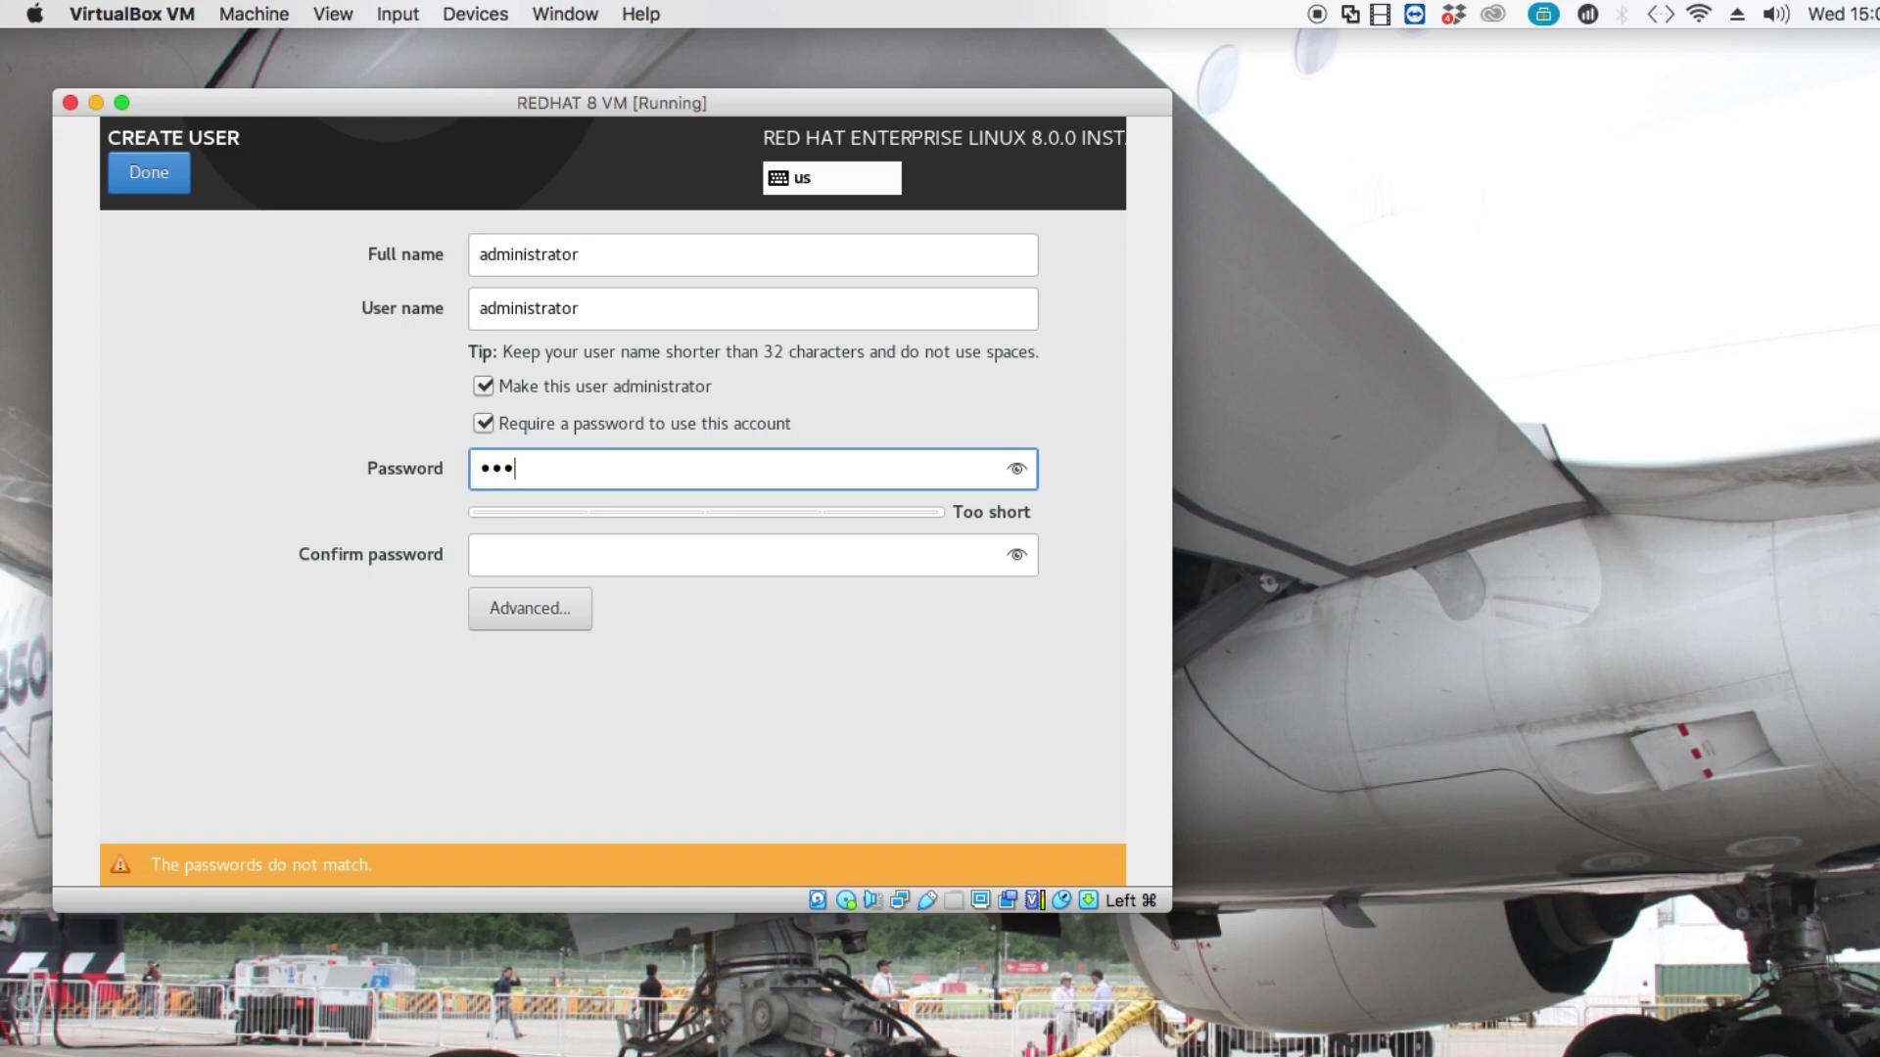
text(••••••)
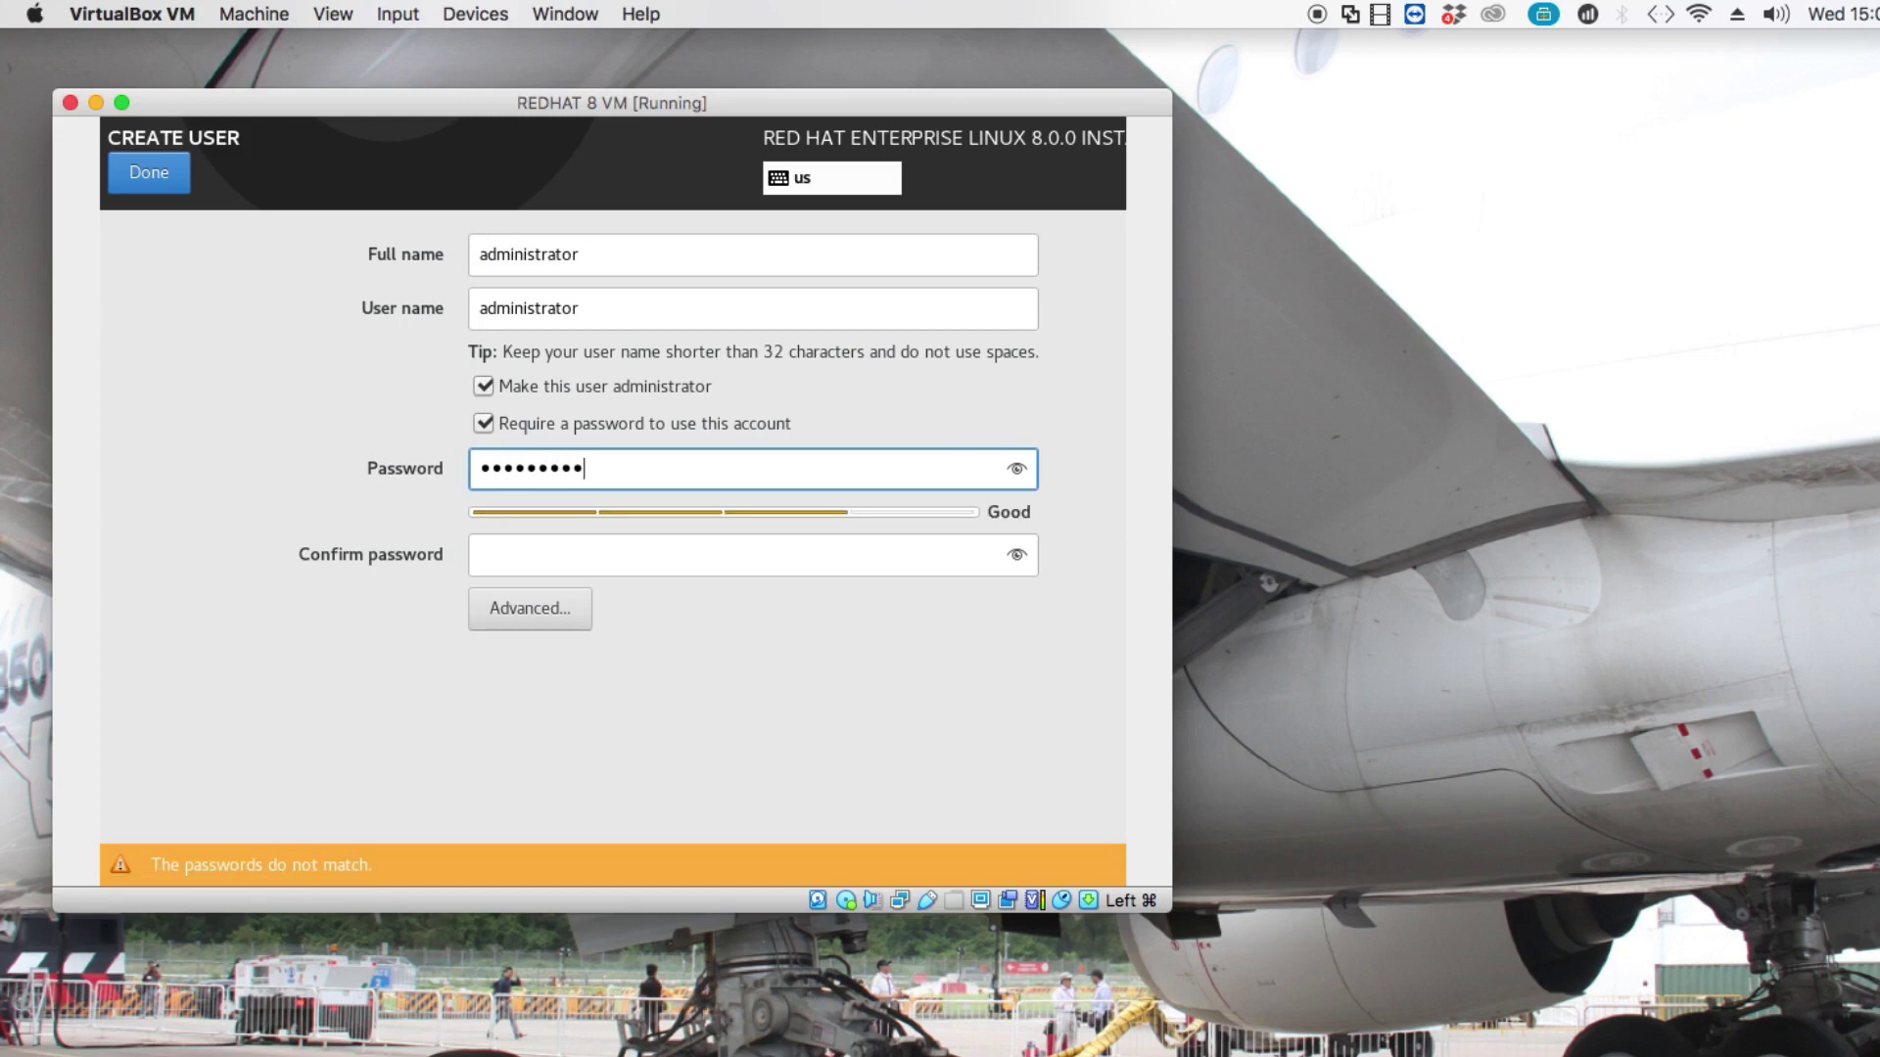
key(BackSpace)
key(BackSpace)
key(BackSpace)
key(BackSpace)
key(BackSpace)
key(BackSpace)
key(BackSpace)
key(BackSpace)
key(BackSpace)
key(BackSpace)
key(BackSpace)
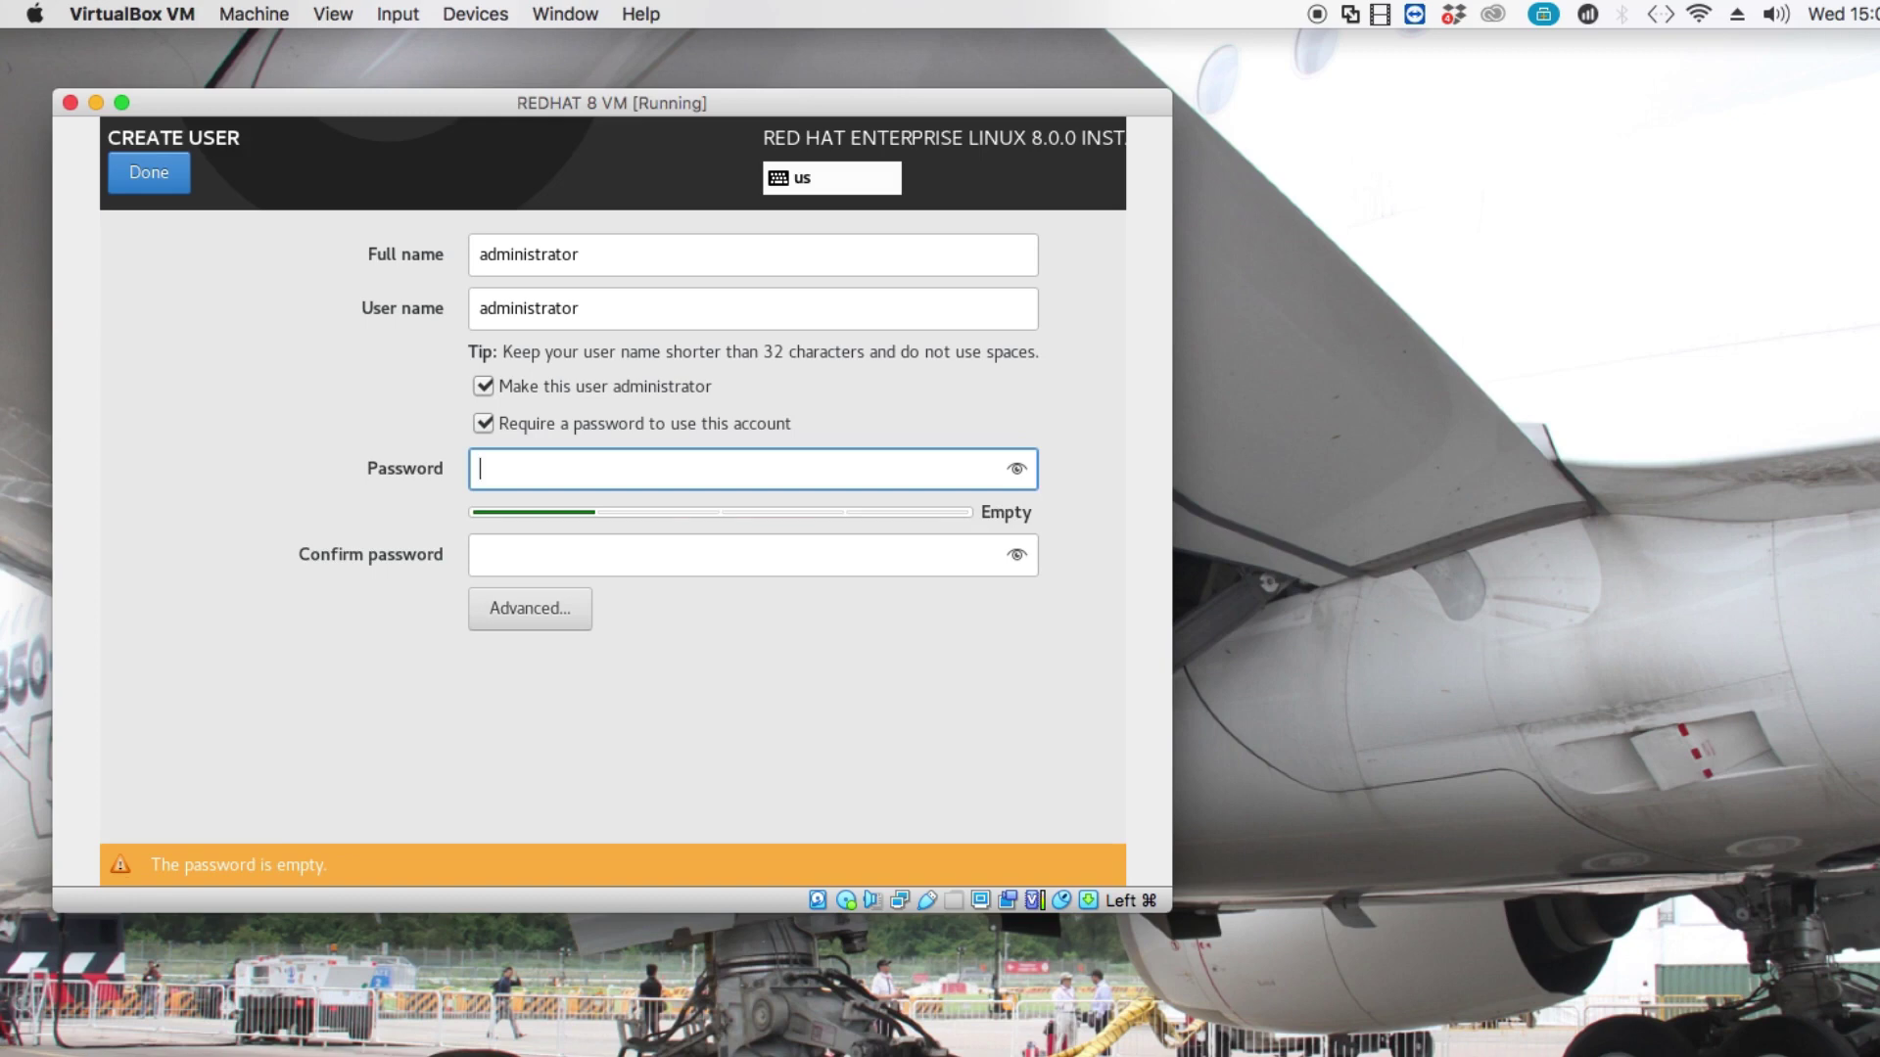
text(•••••)
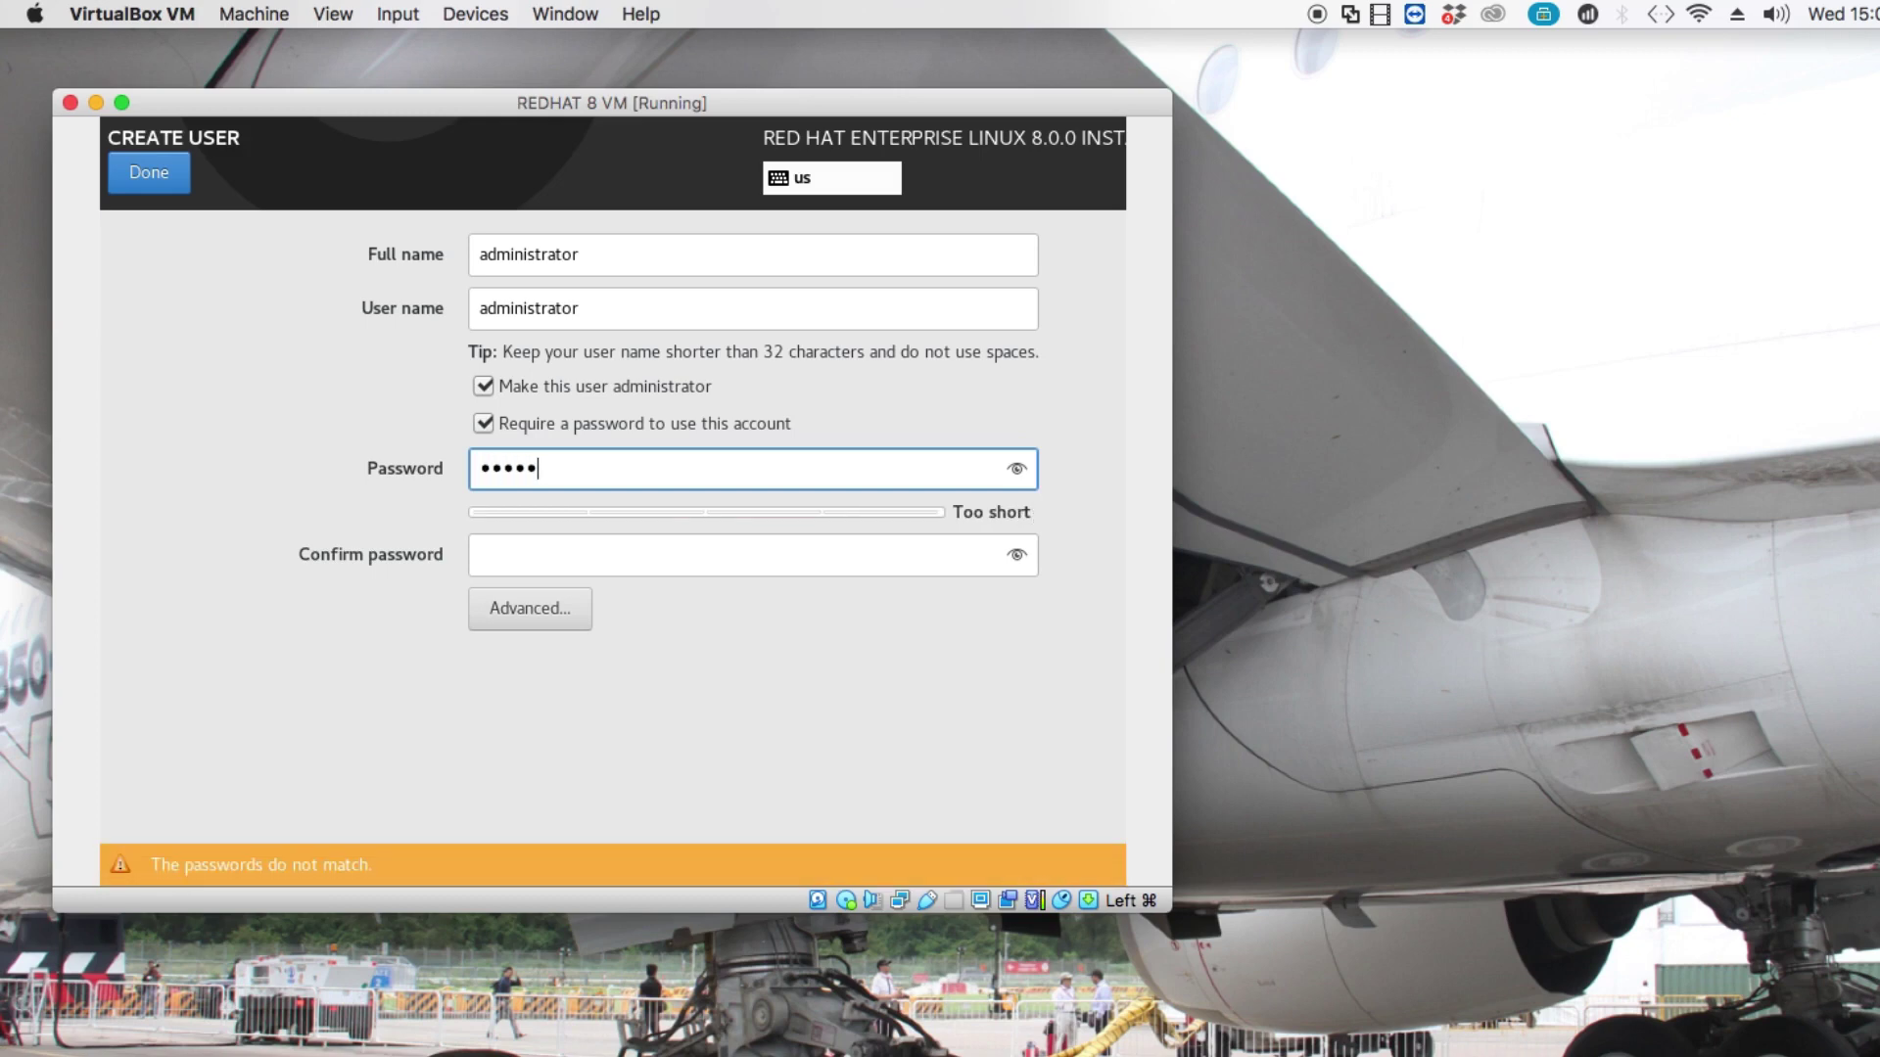
text(•••••••)
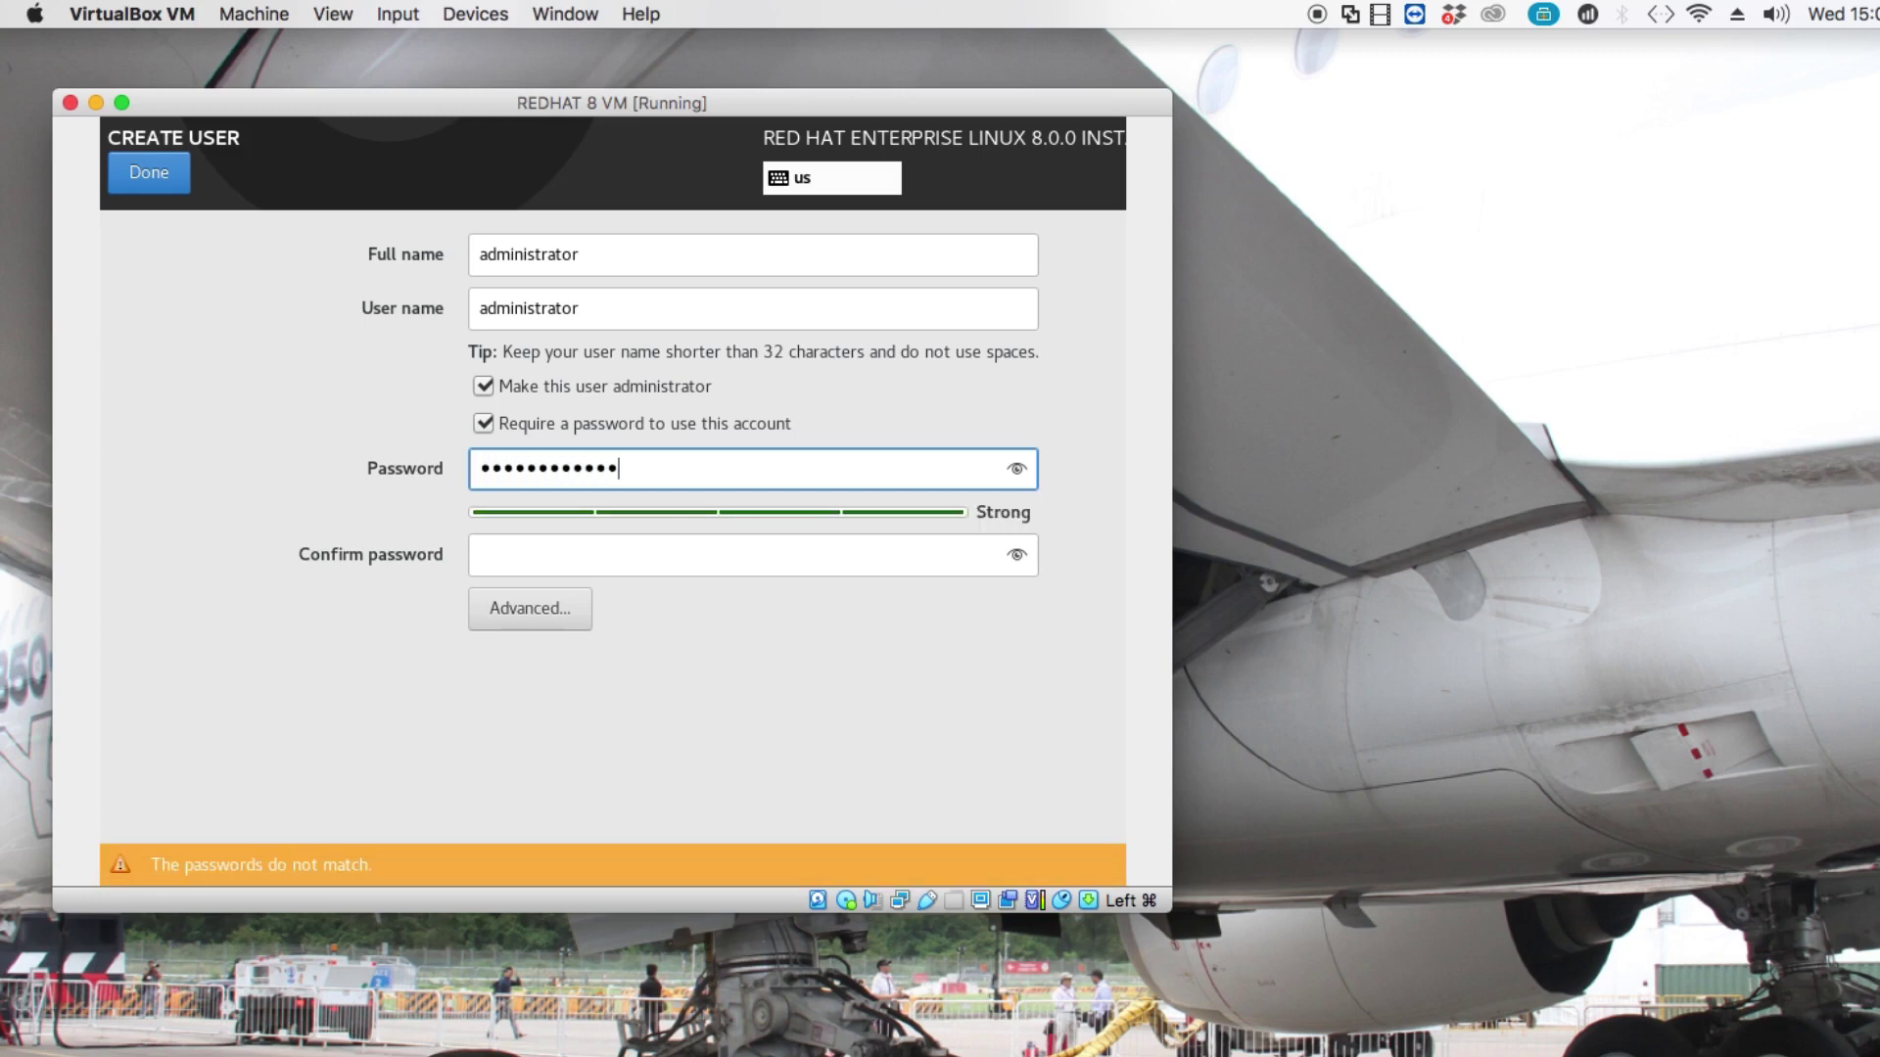
text(••)
key(Tab)
text(••••••)
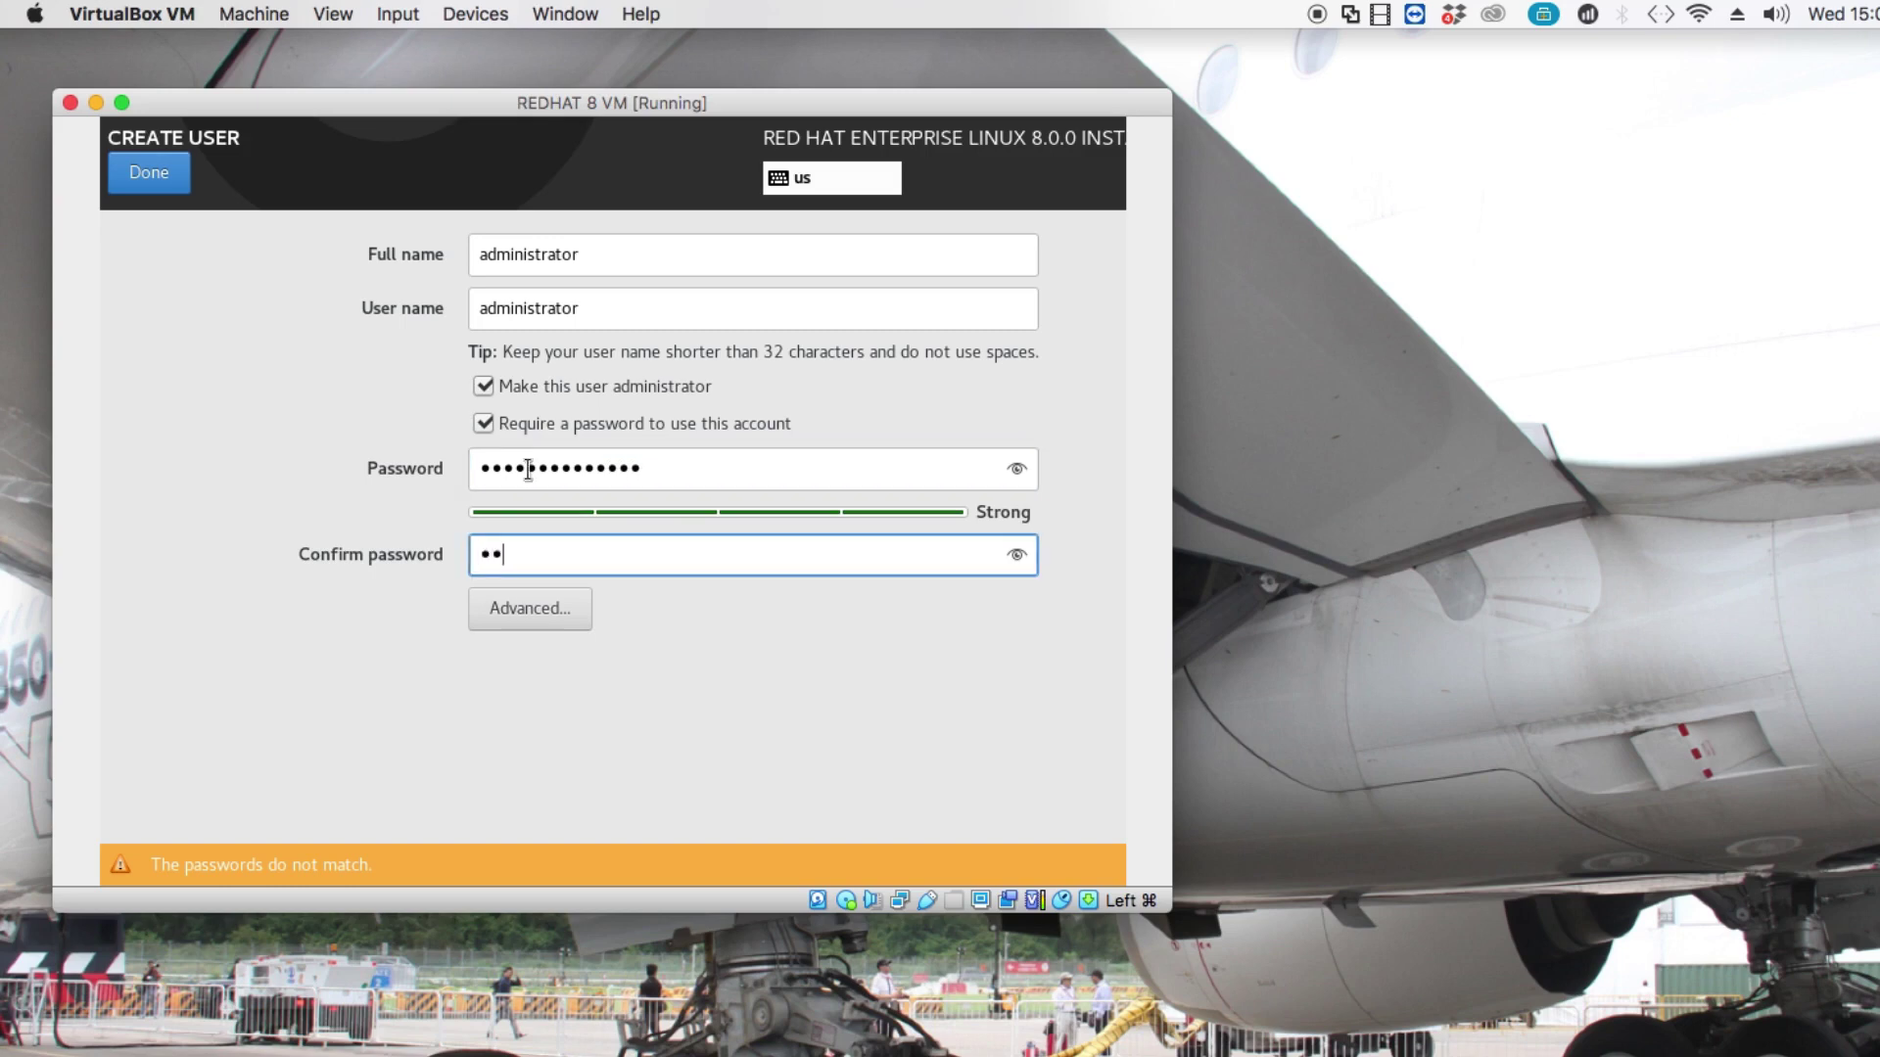
text(••••••••)
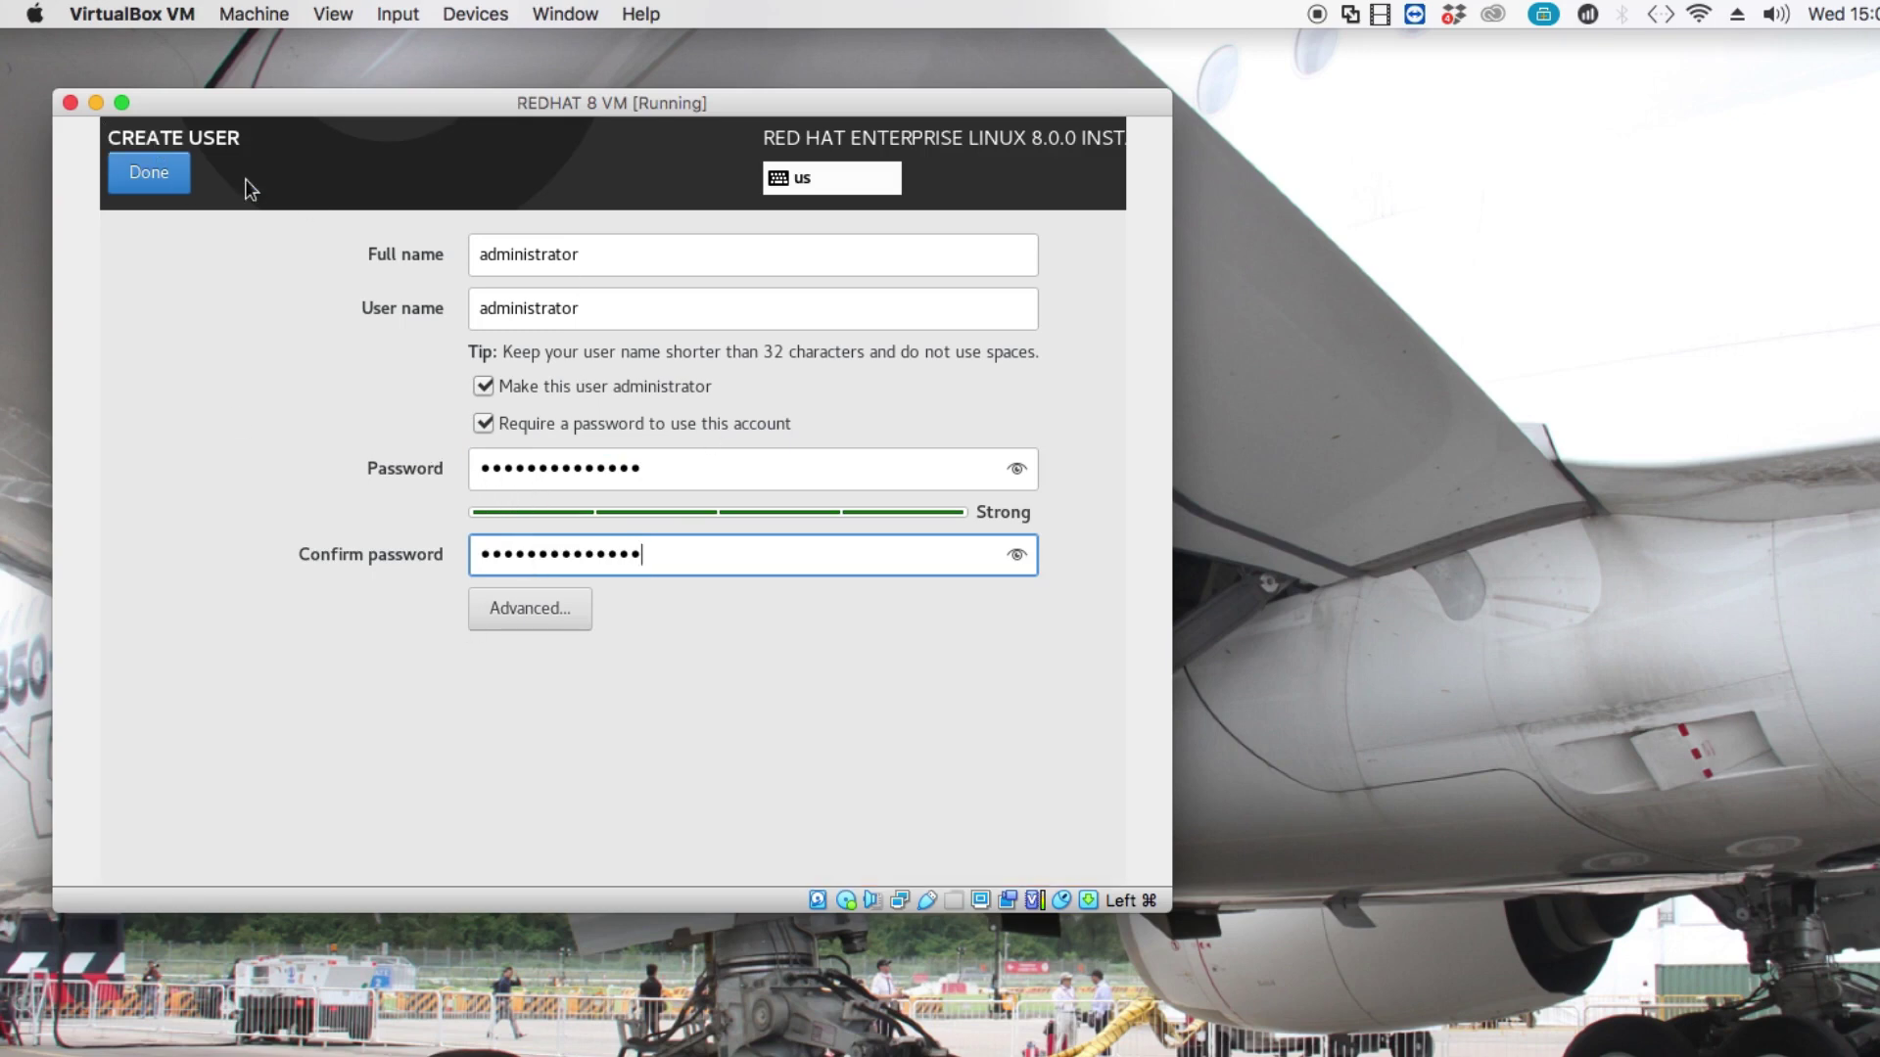
click(152, 172)
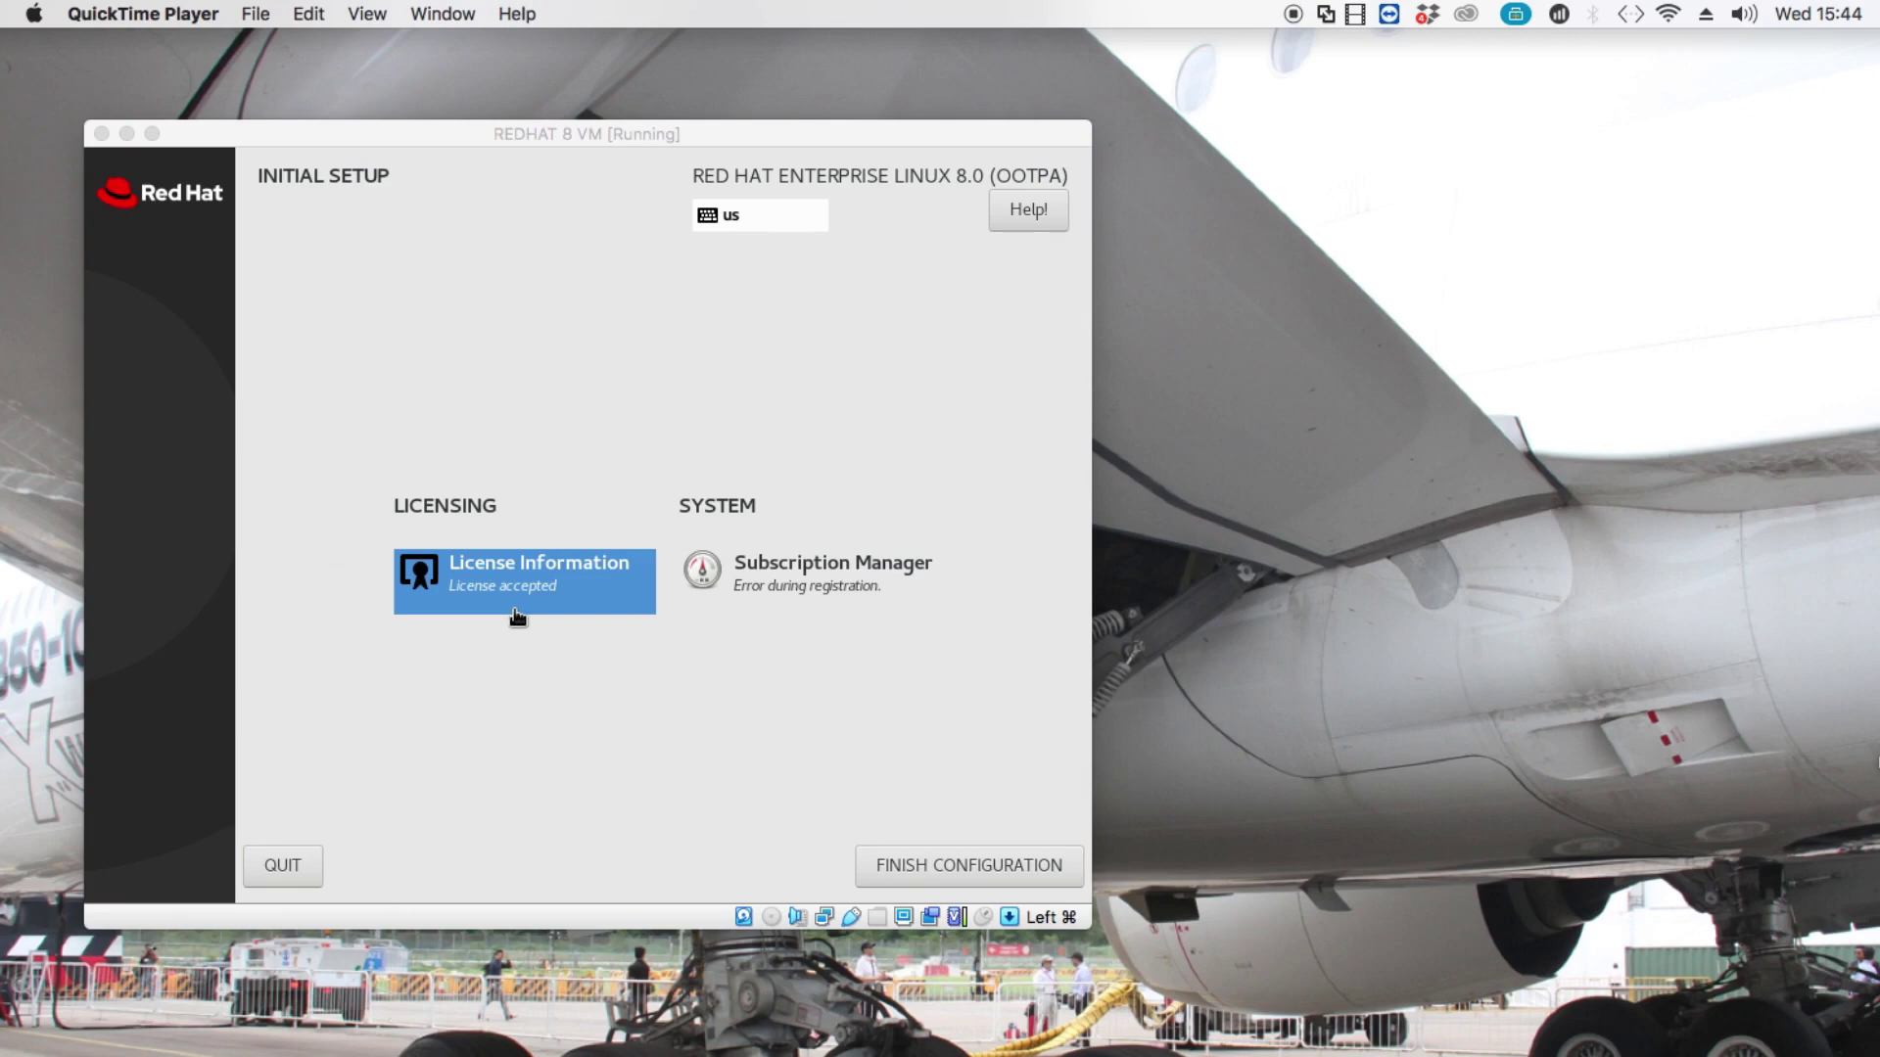
Accept the RHEL license agreement, then bring up the Subscription Manager settings.
click(538, 817)
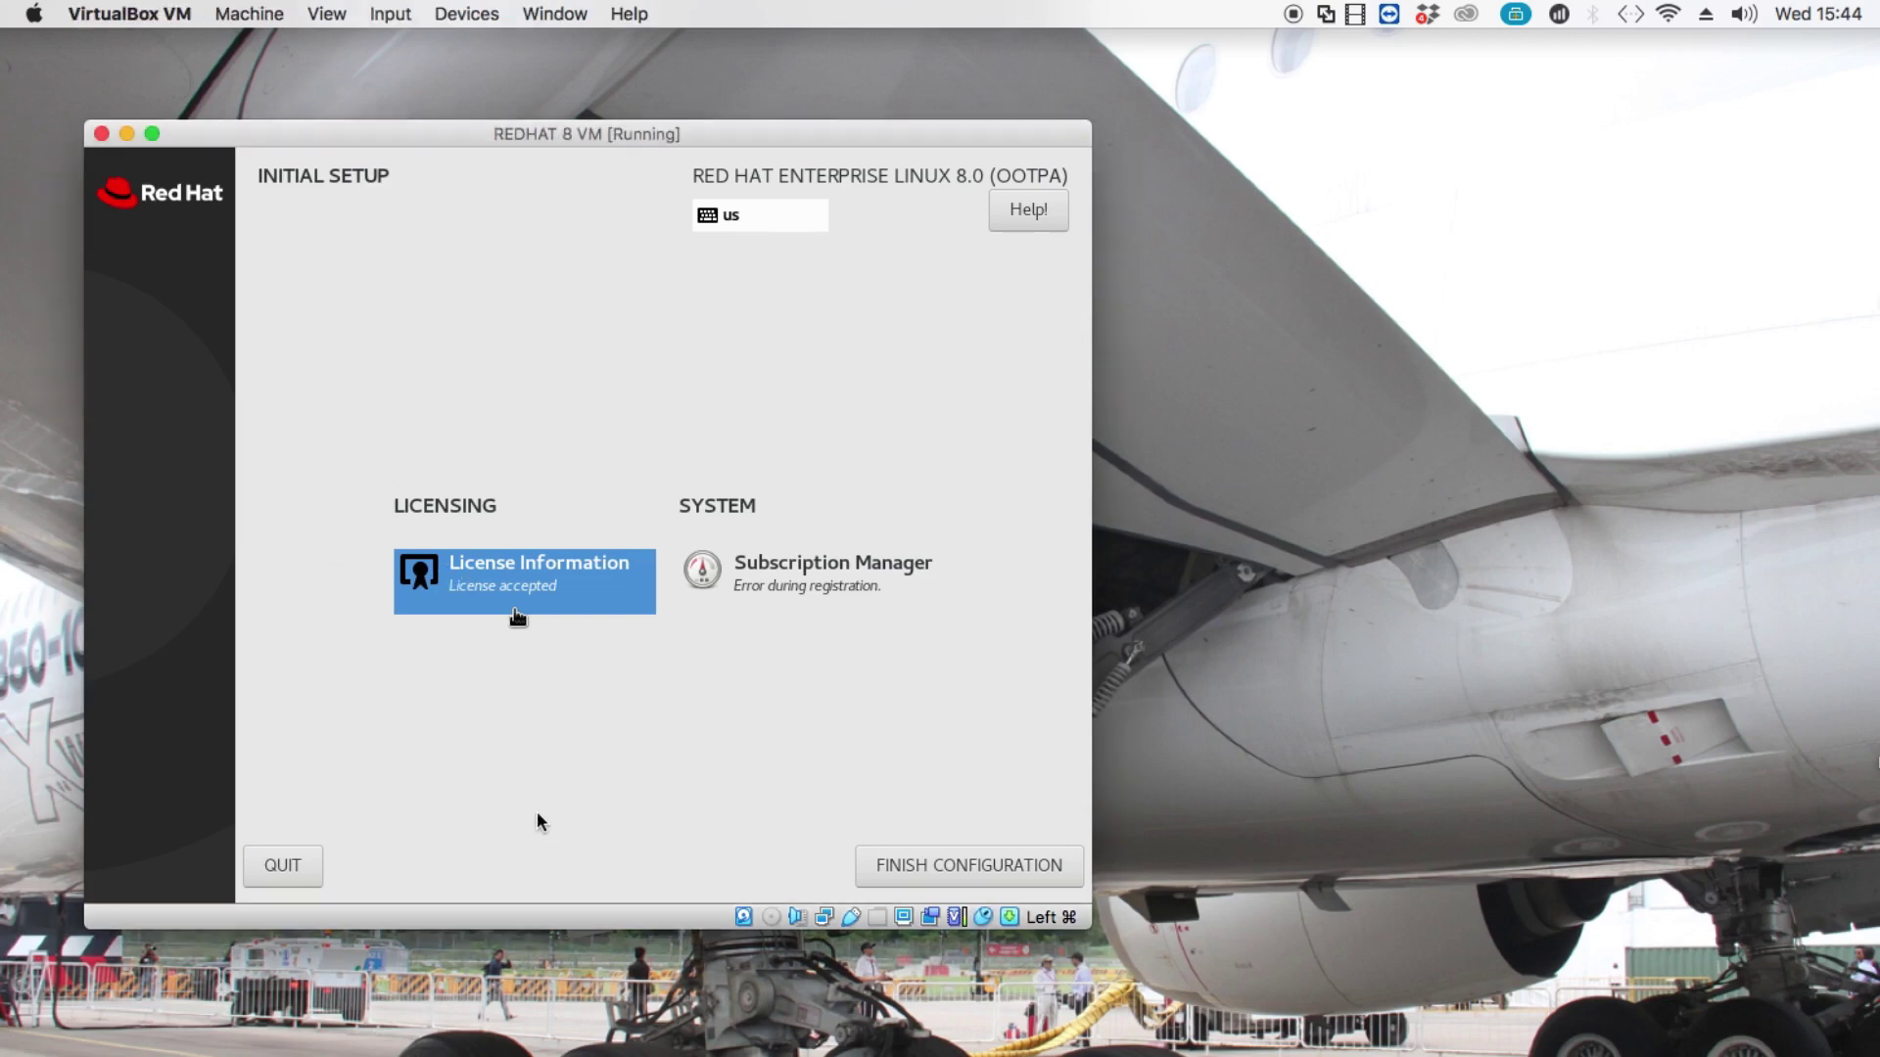
click(514, 612)
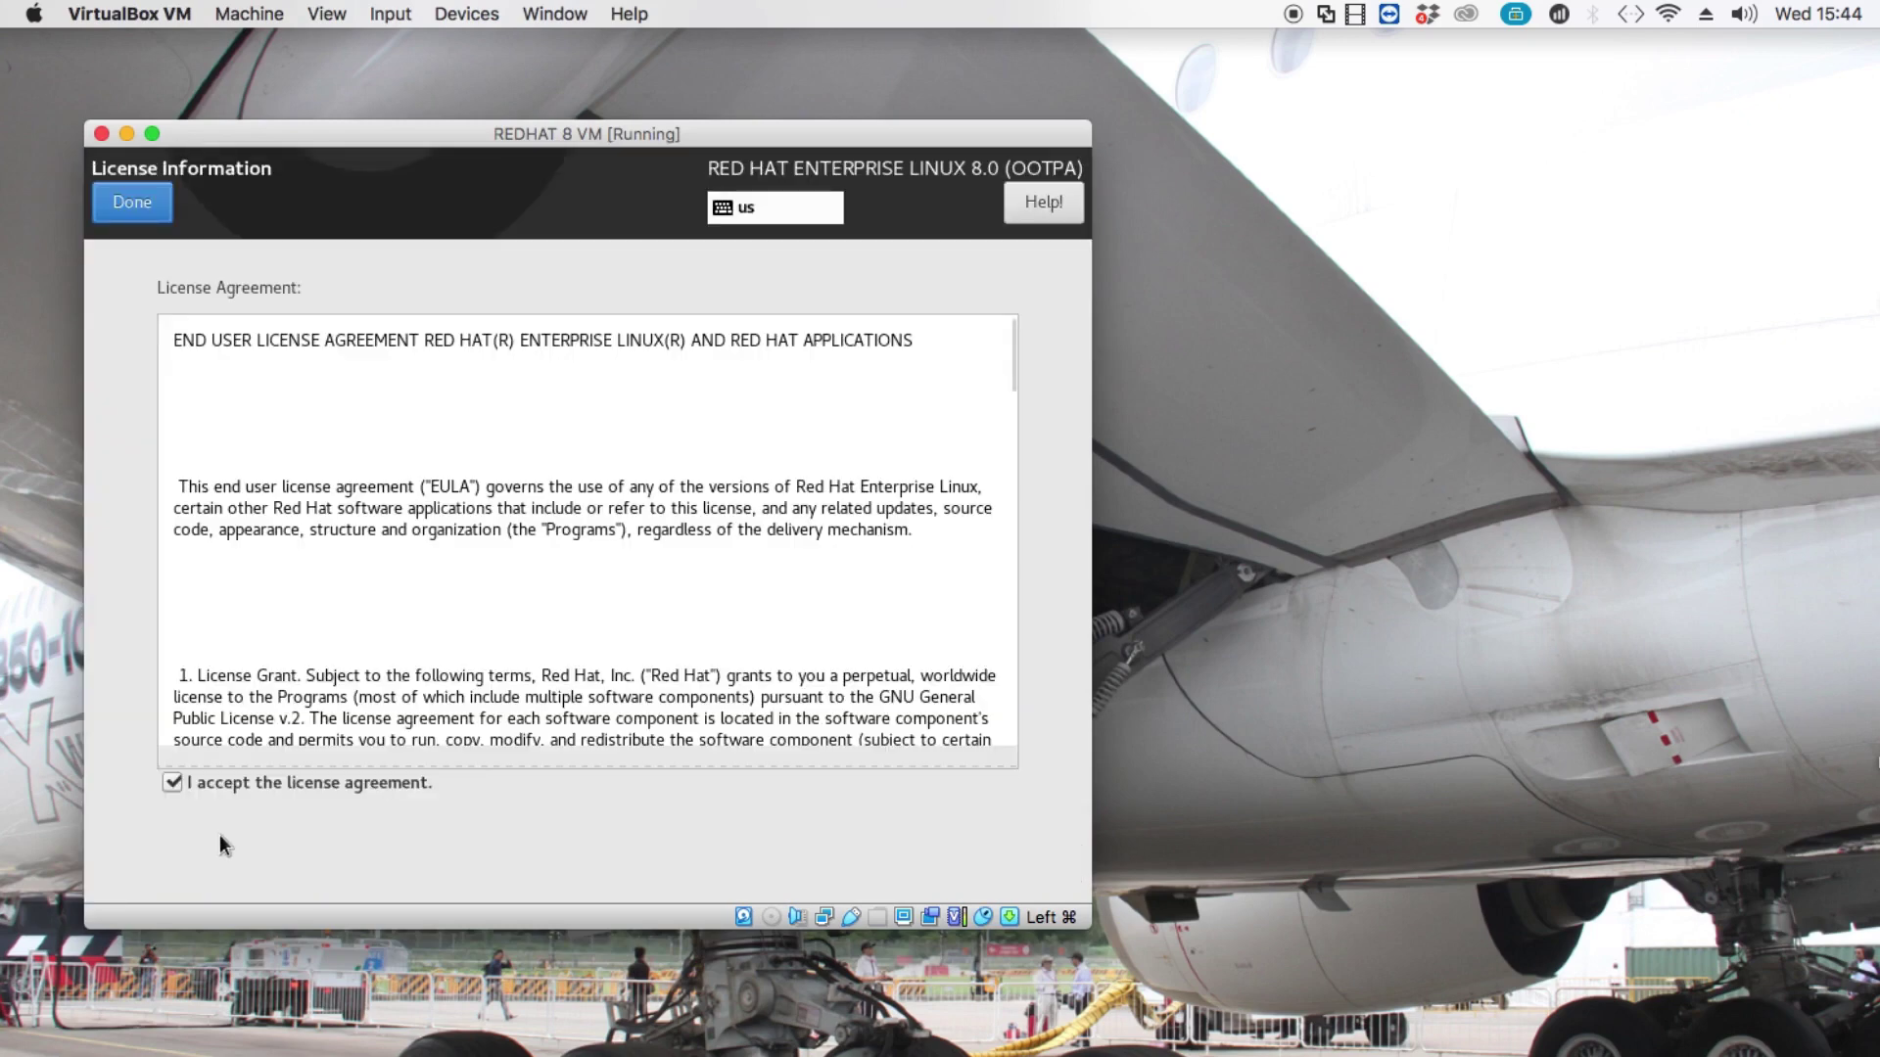
click(174, 787)
click(172, 780)
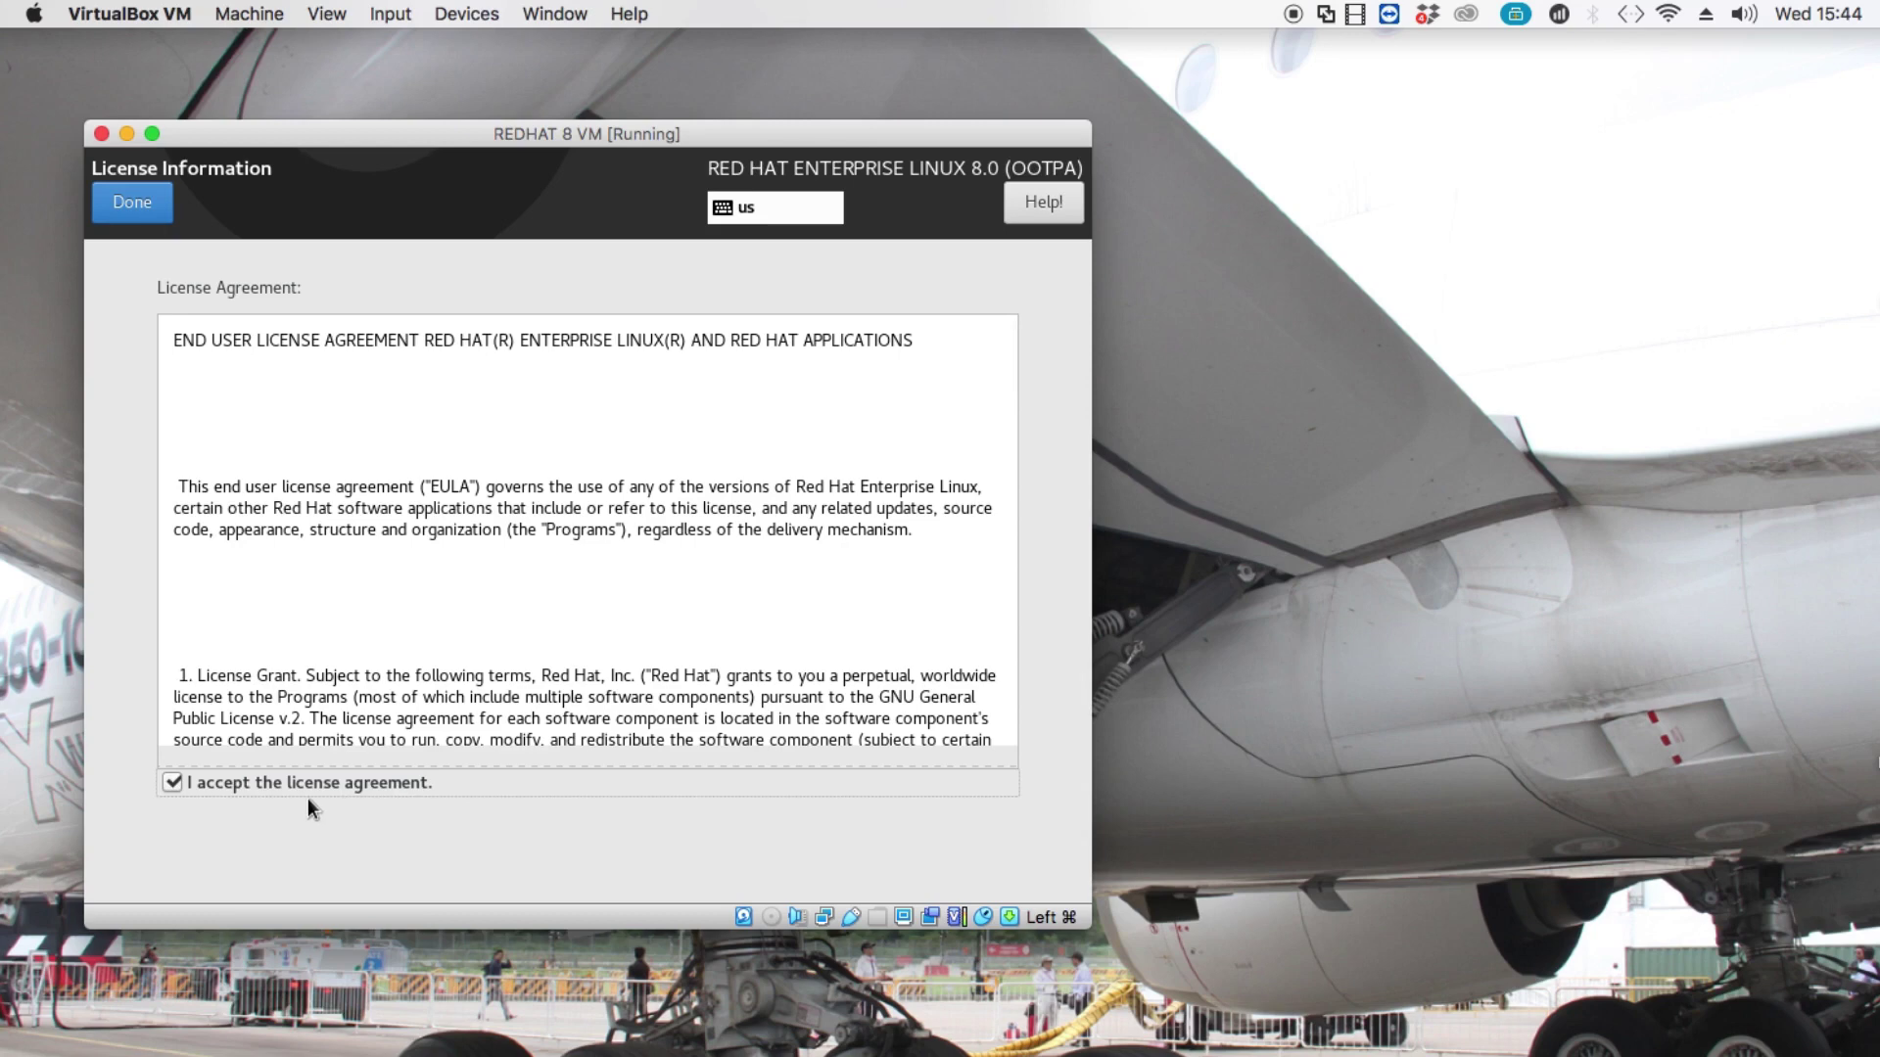
click(121, 193)
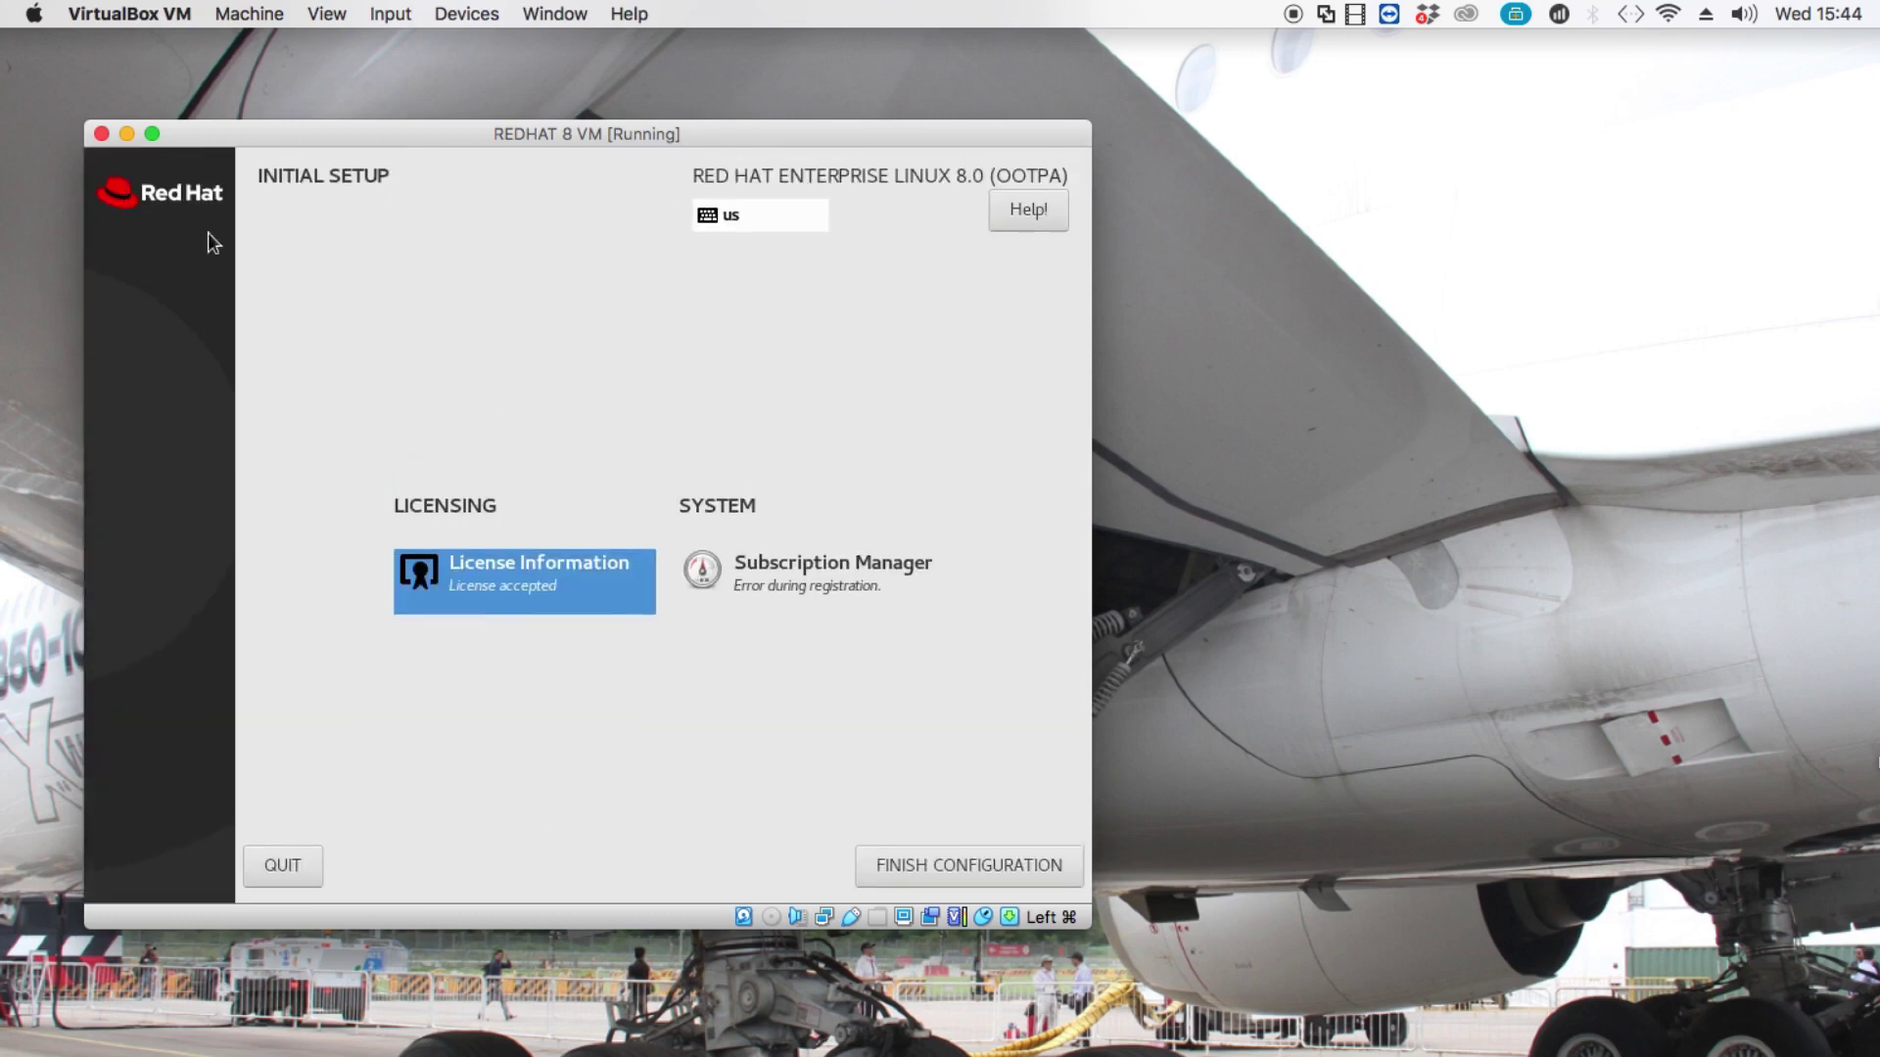
click(869, 581)
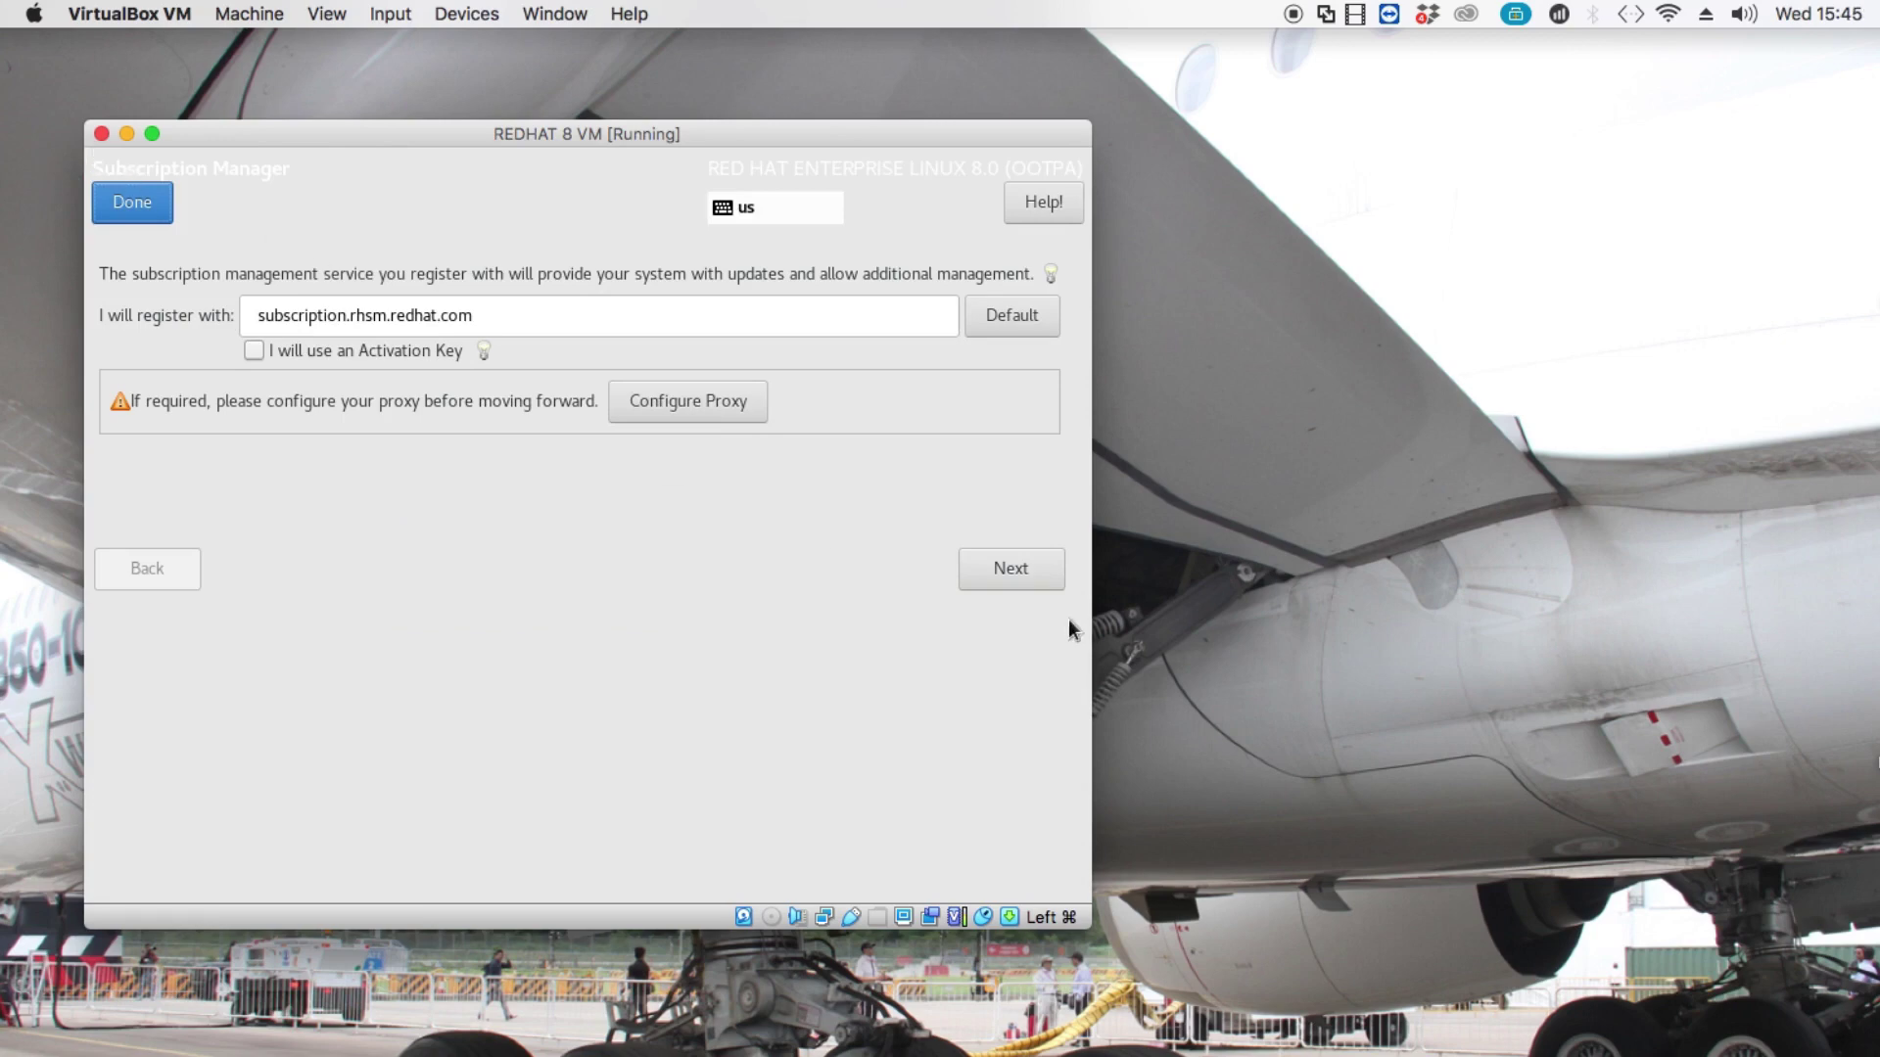
Enter the Red Hat account login and password on the default server and submit registration.
click(1016, 581)
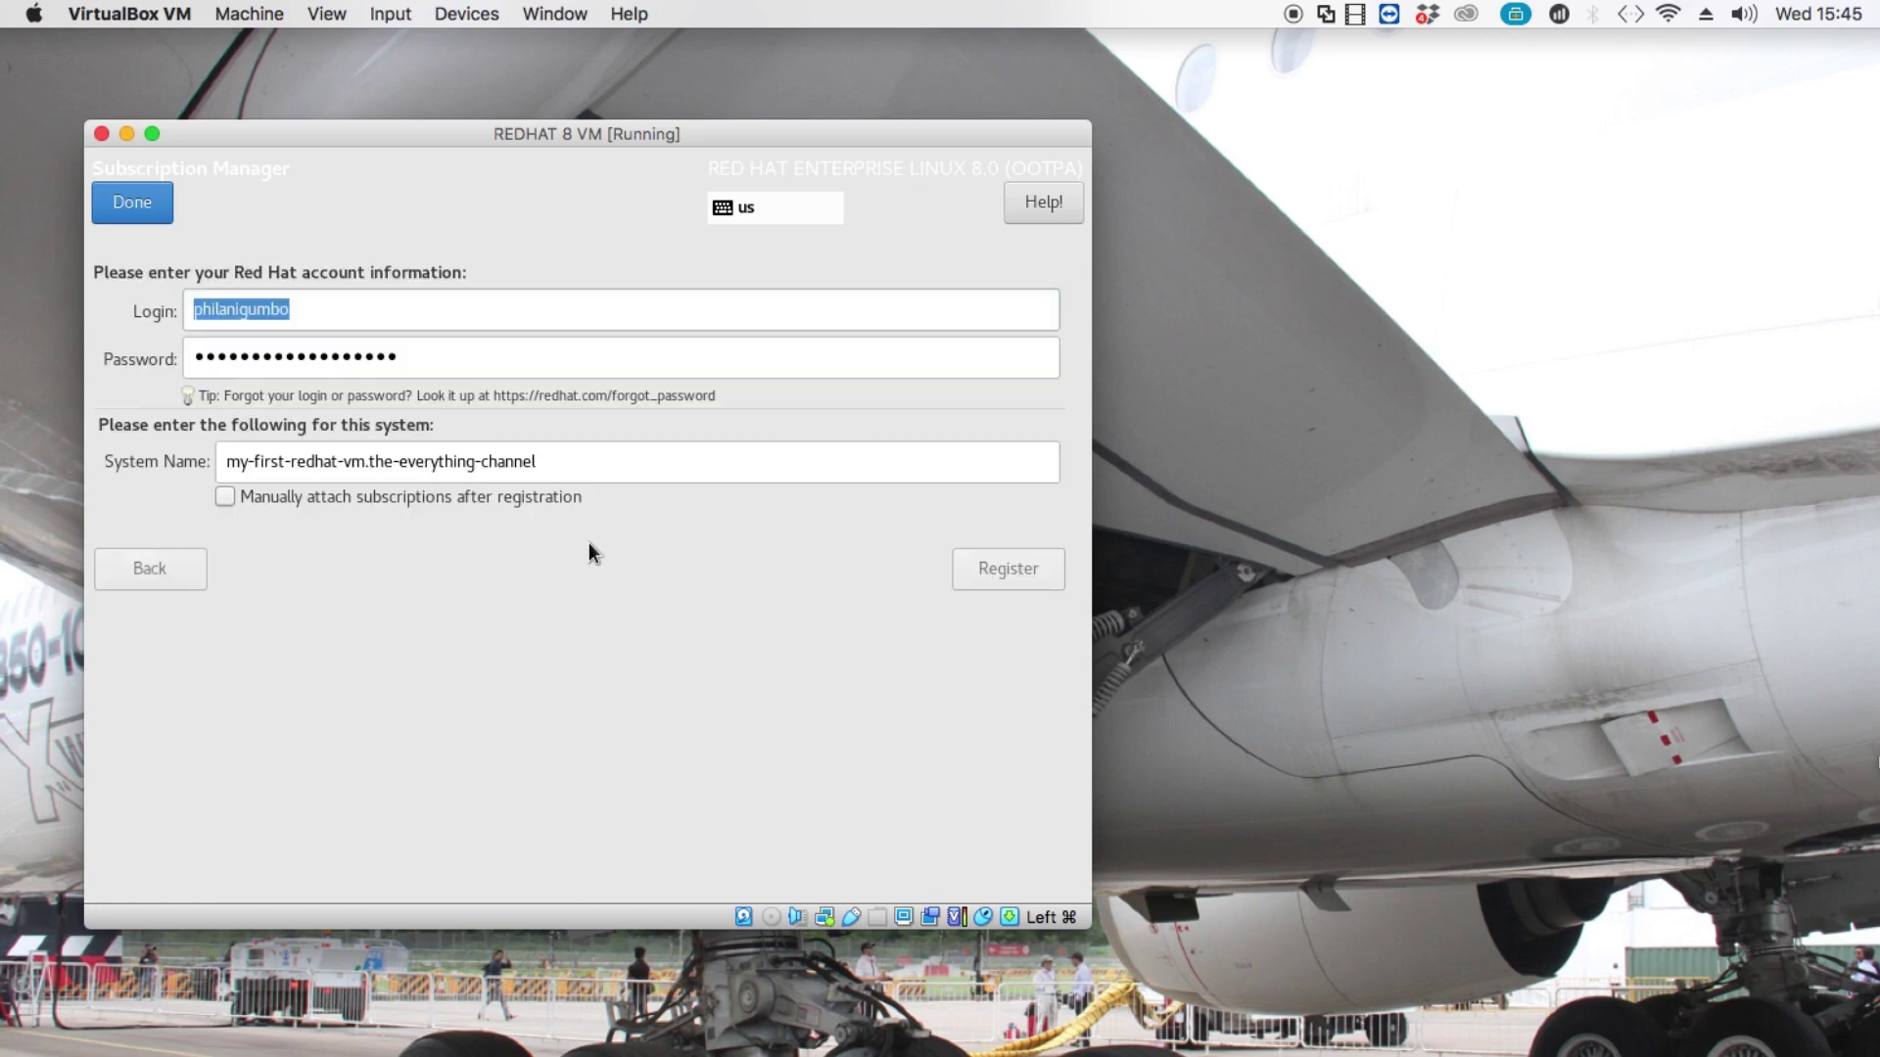
text(B)
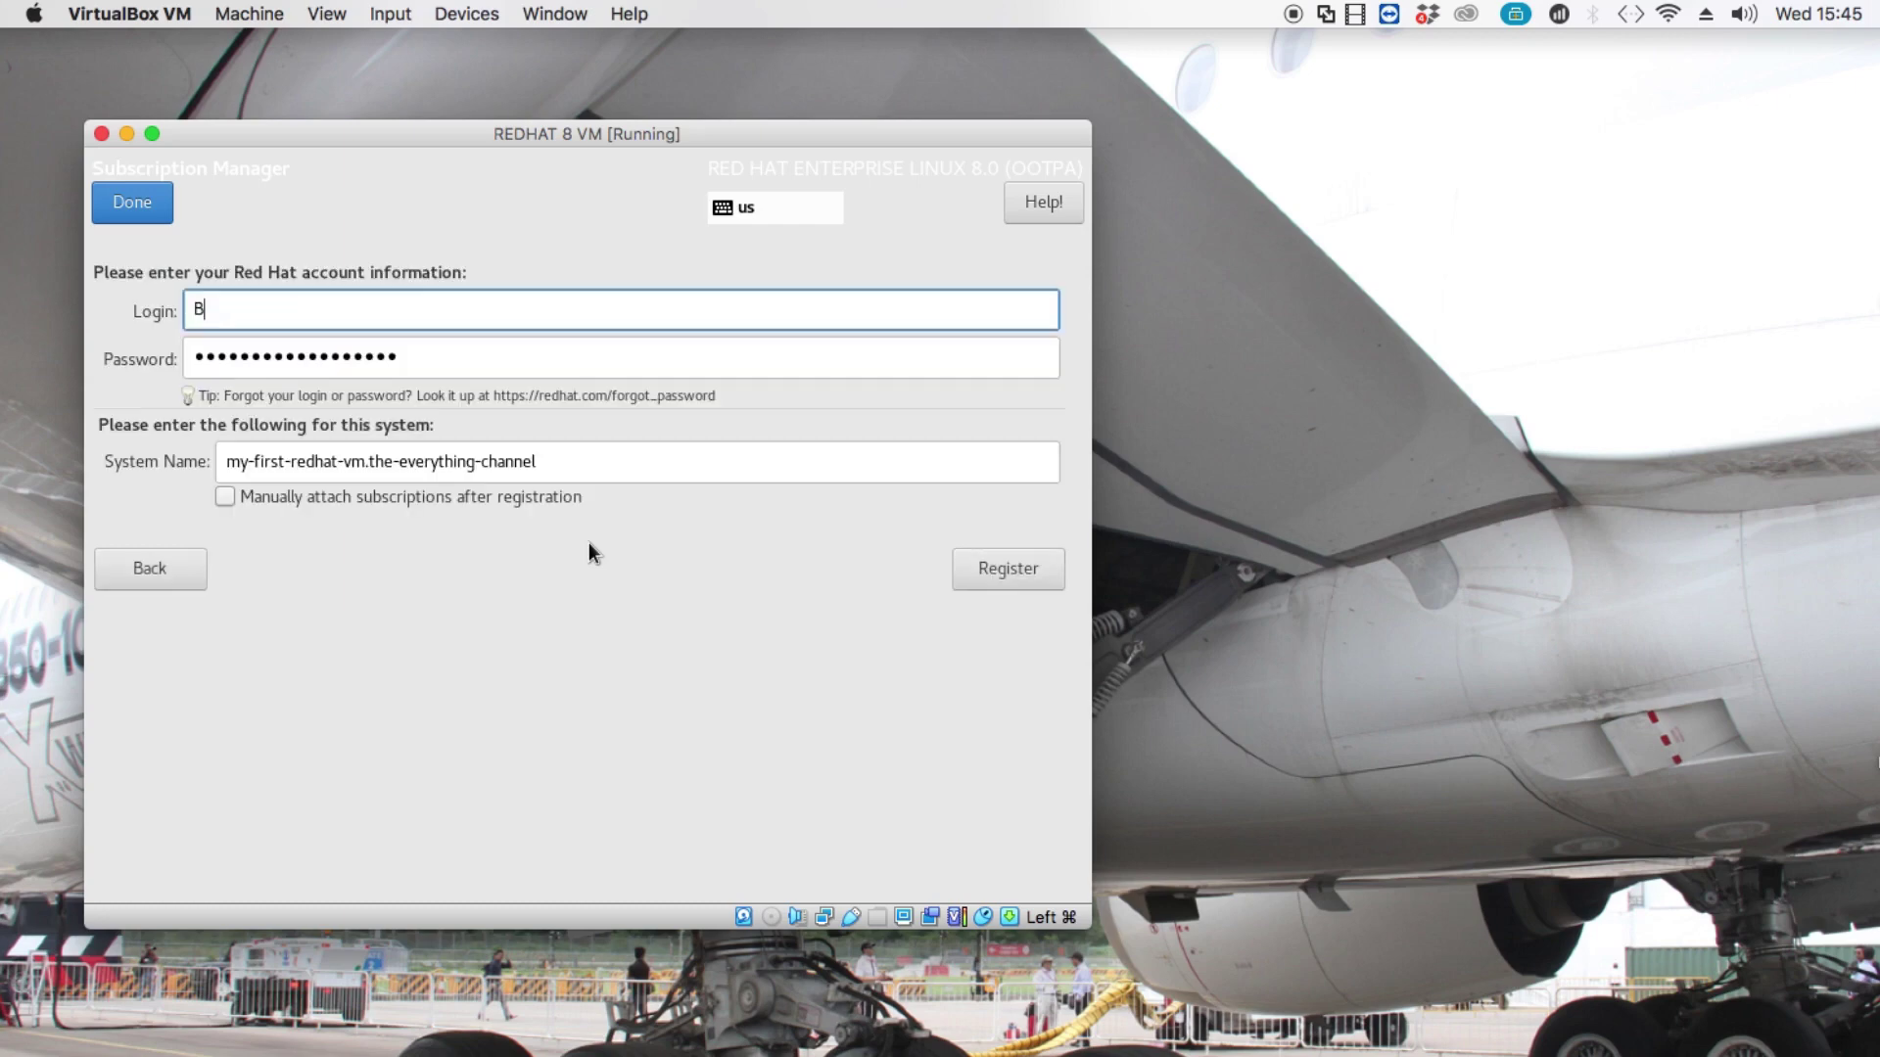
key(BackSpace)
text(blackops2)
click(396, 354)
key(ctrl+a)
key(BackSpace)
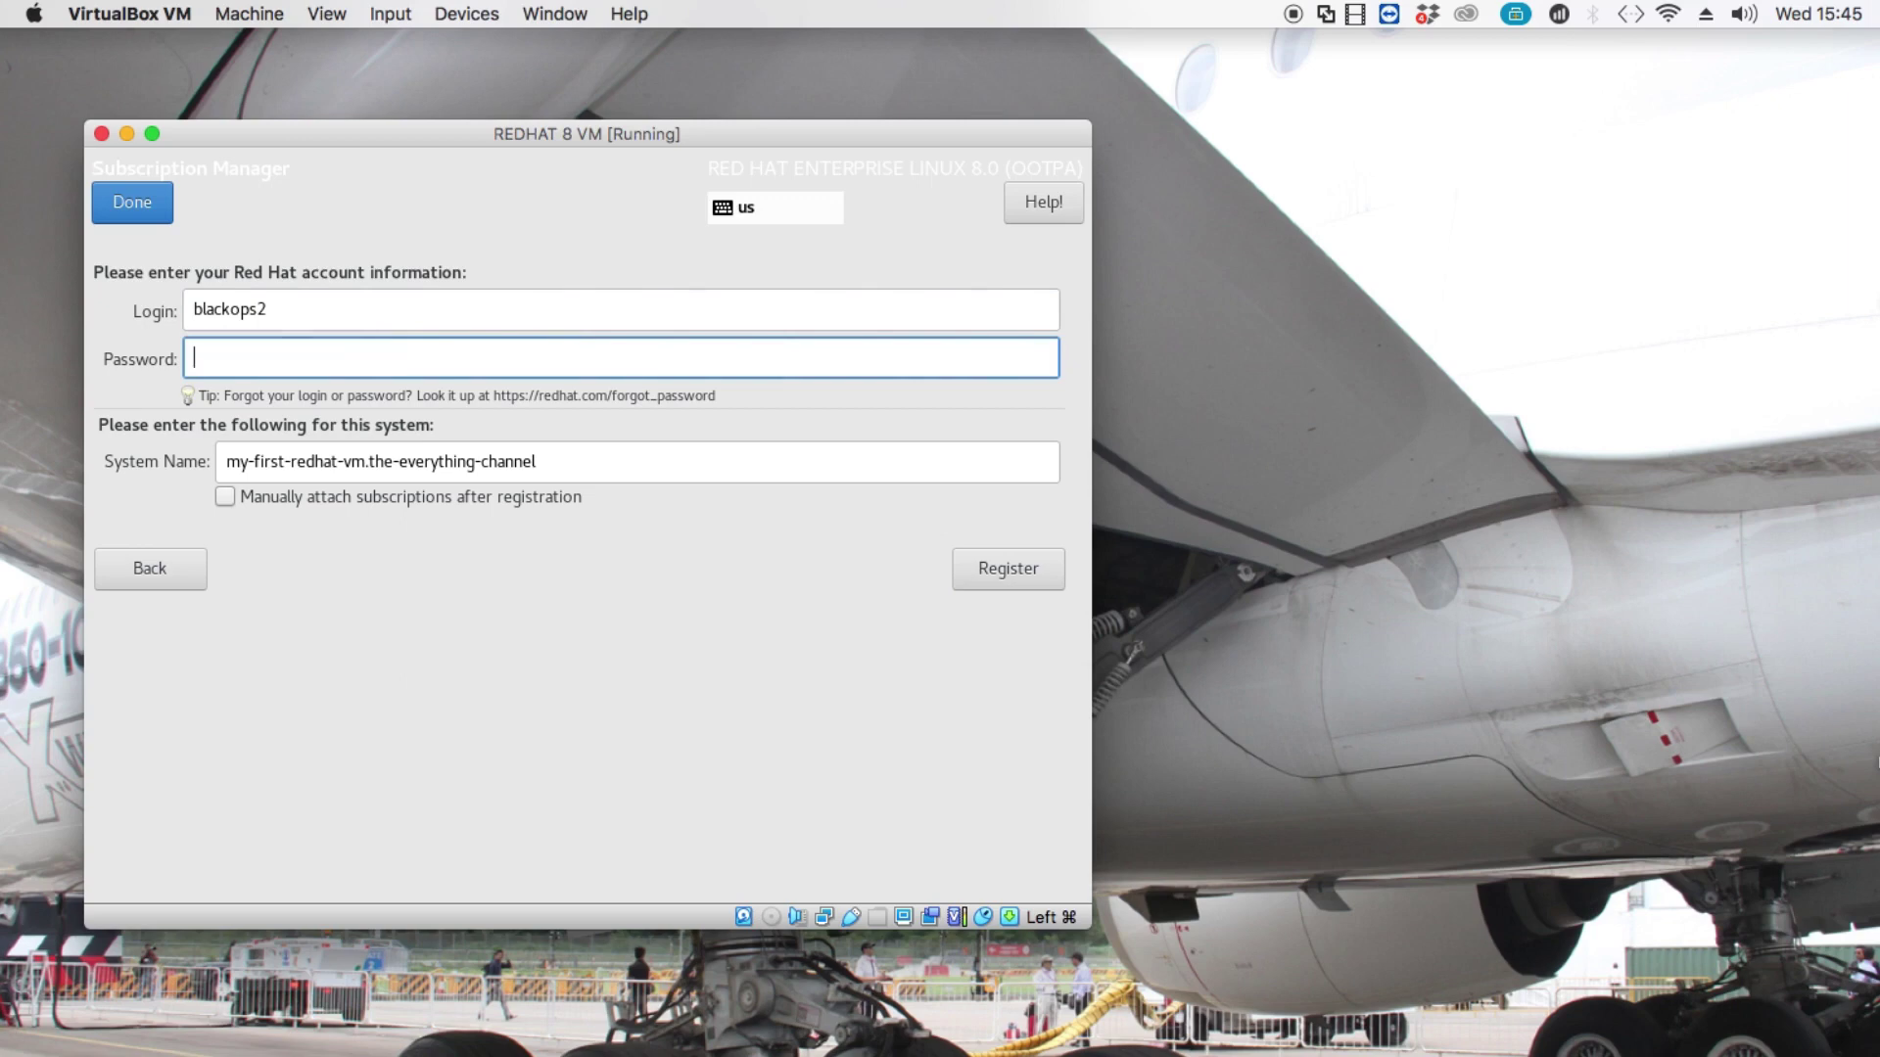
key(Caps_Lock)
text(••••••••••••••••••)
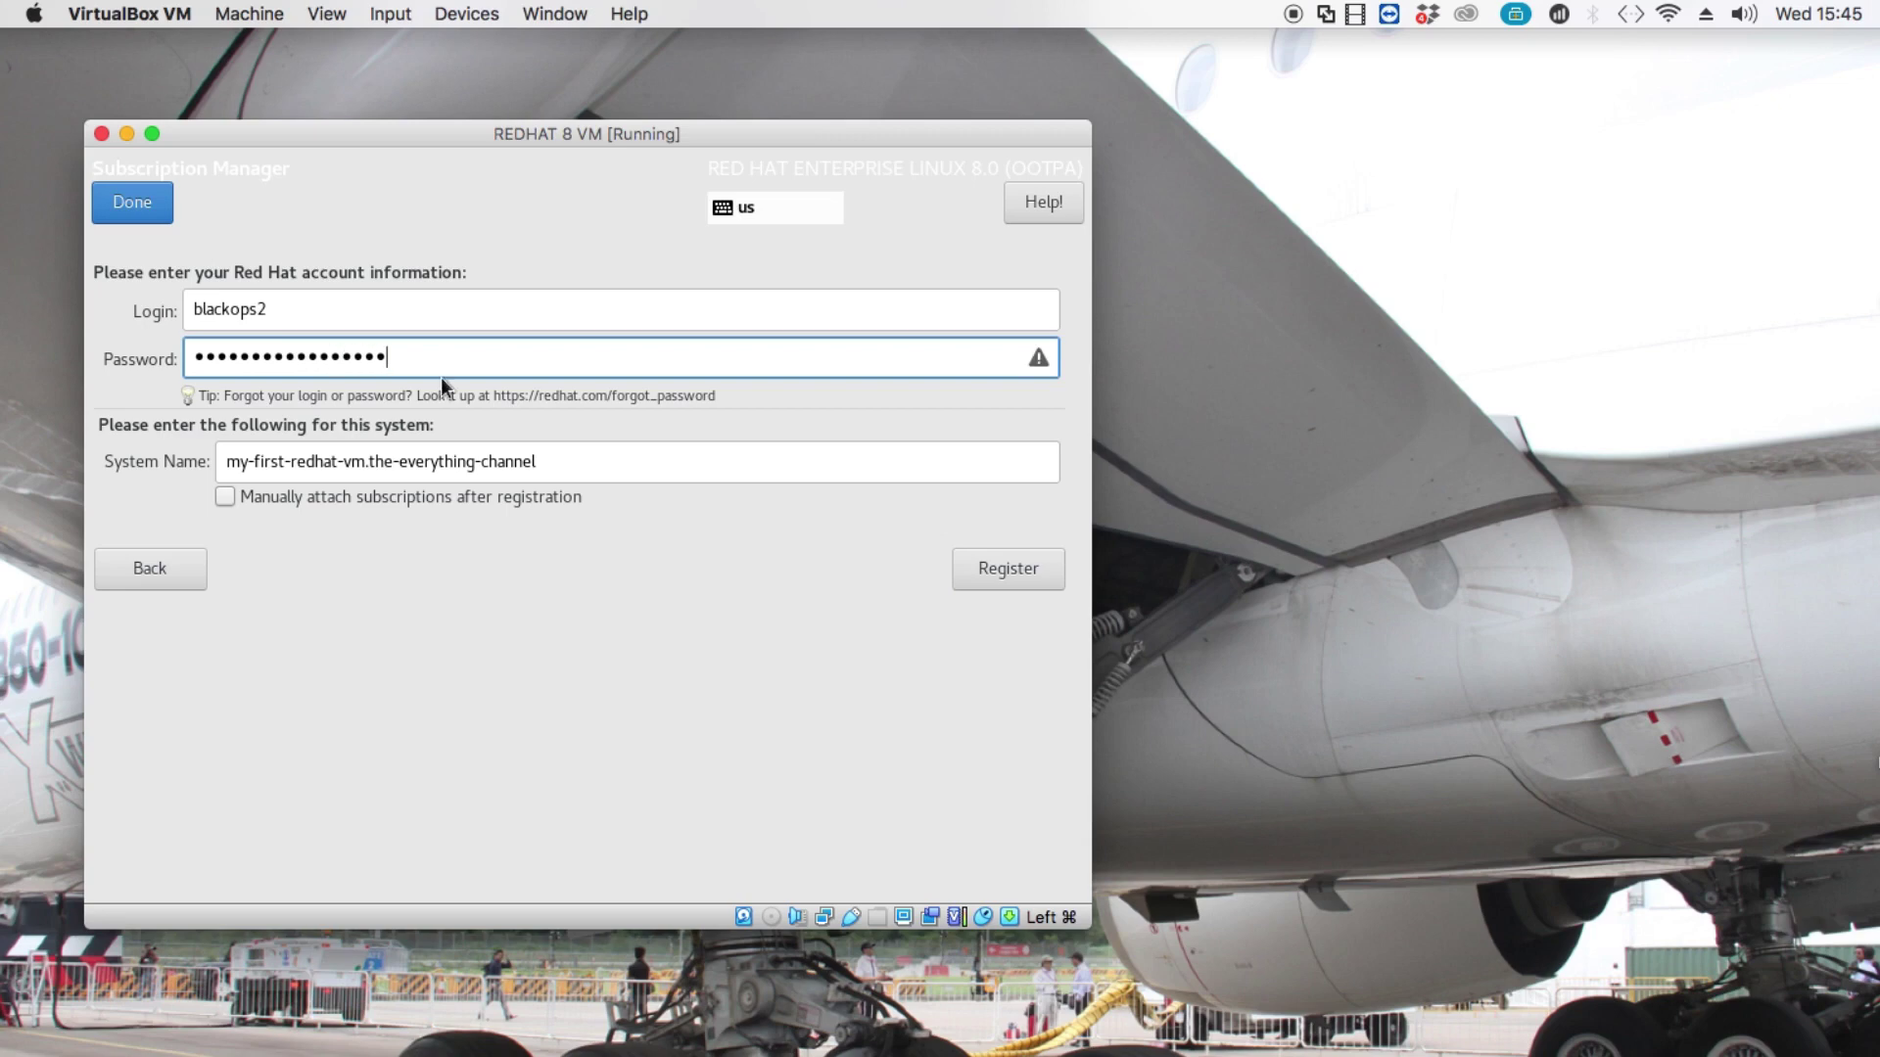
click(990, 585)
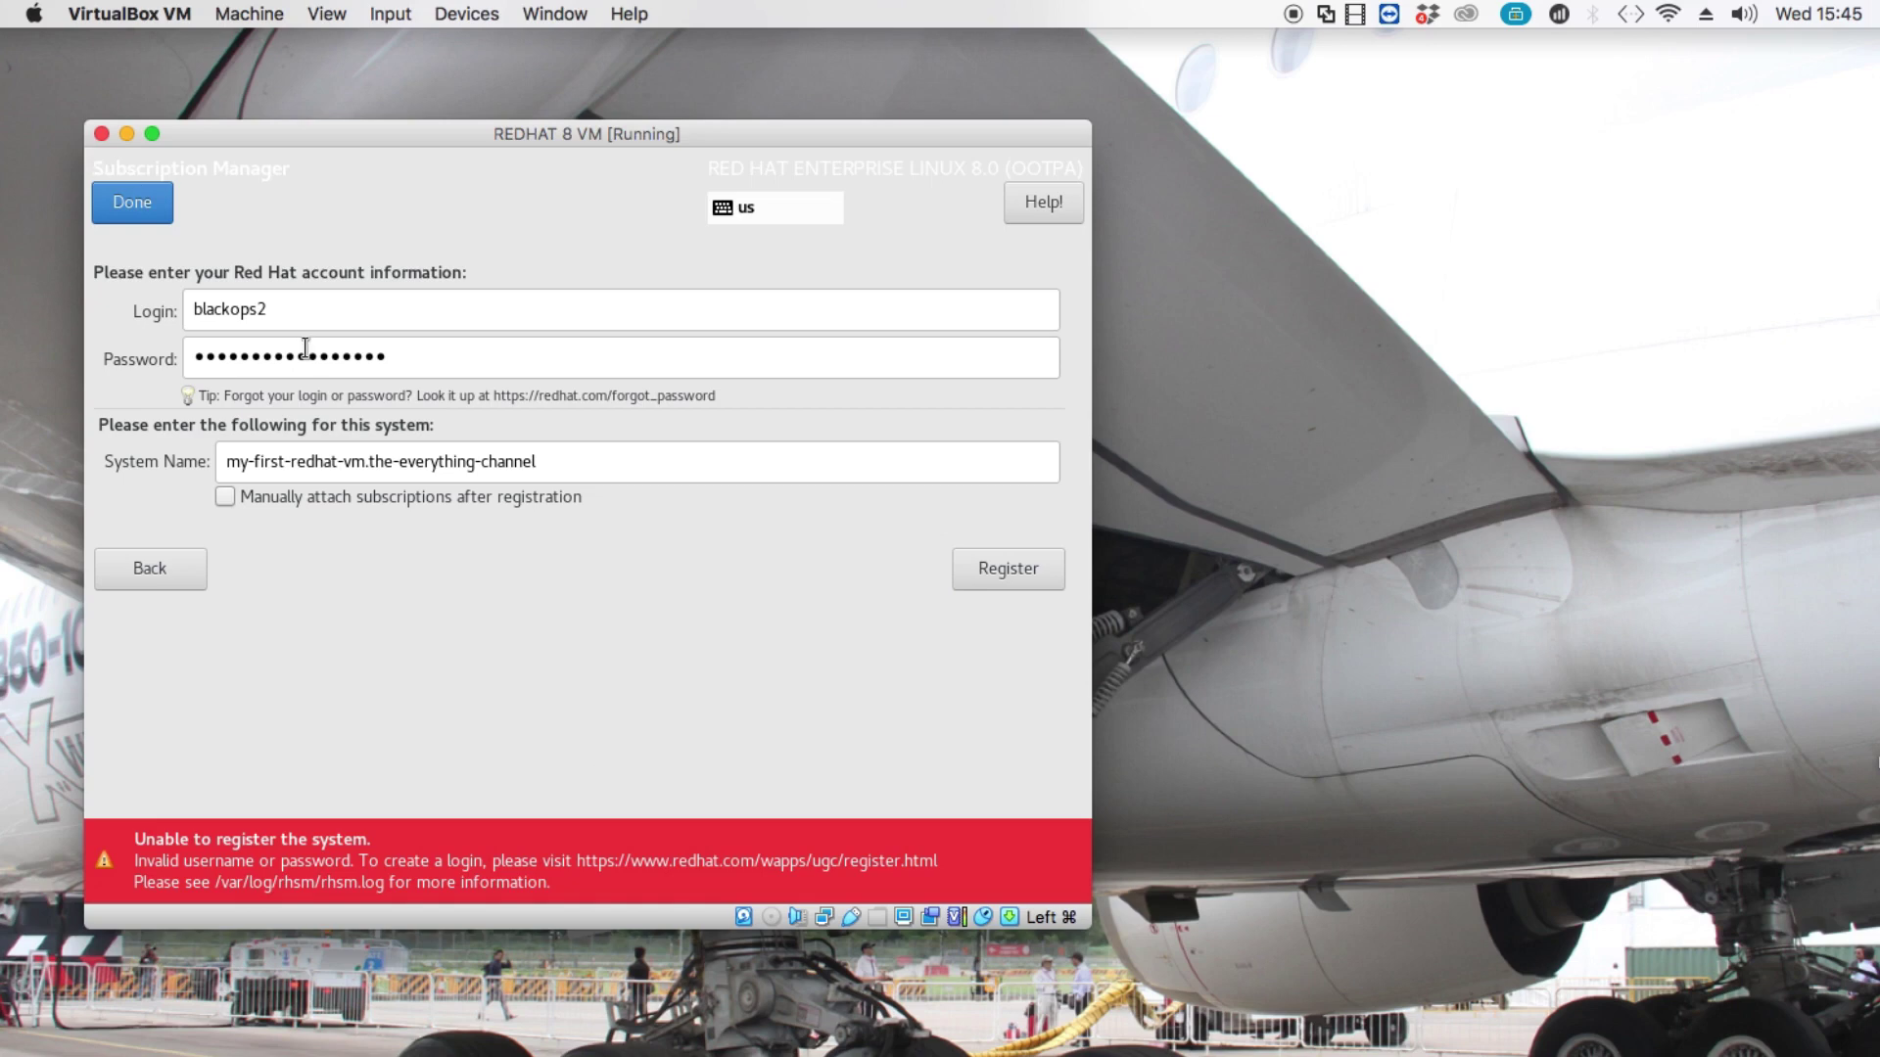
After the invalid-credentials error, replace the password with a freshly typed mixed-case one.
double_click(328, 313)
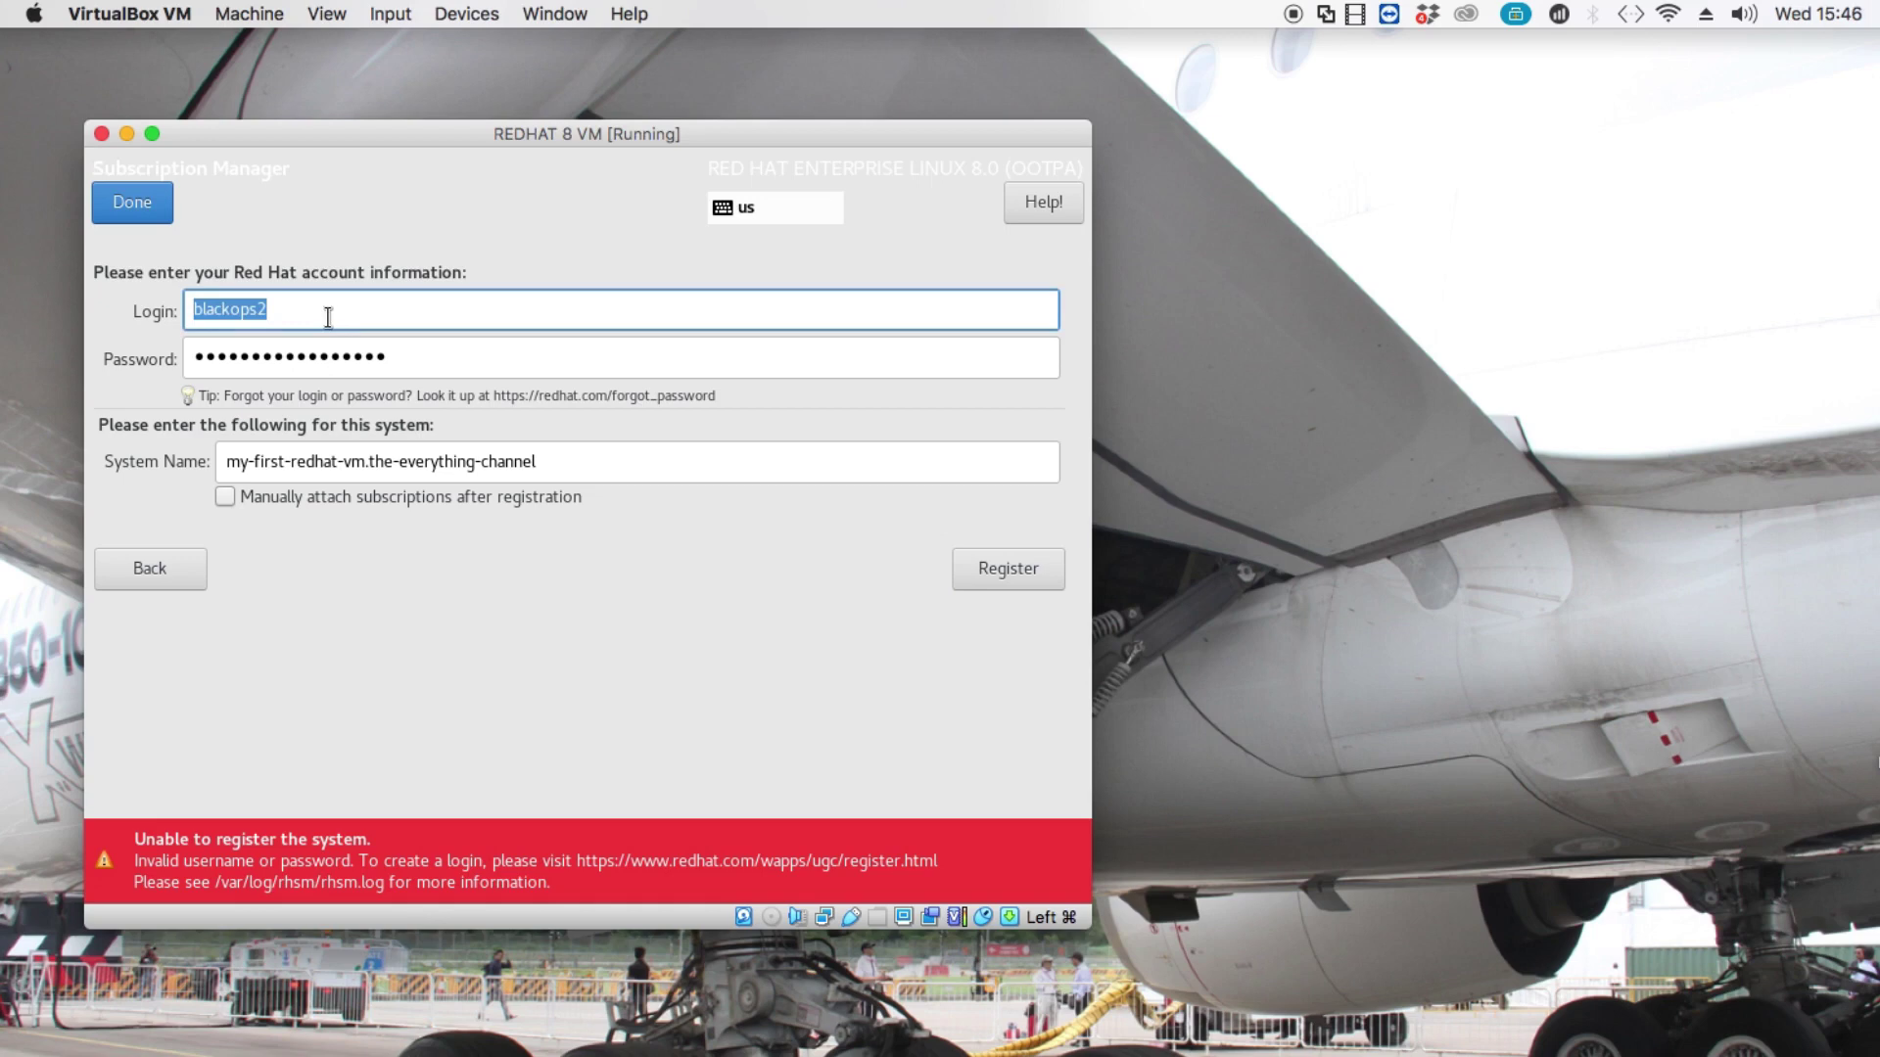
double_click(343, 354)
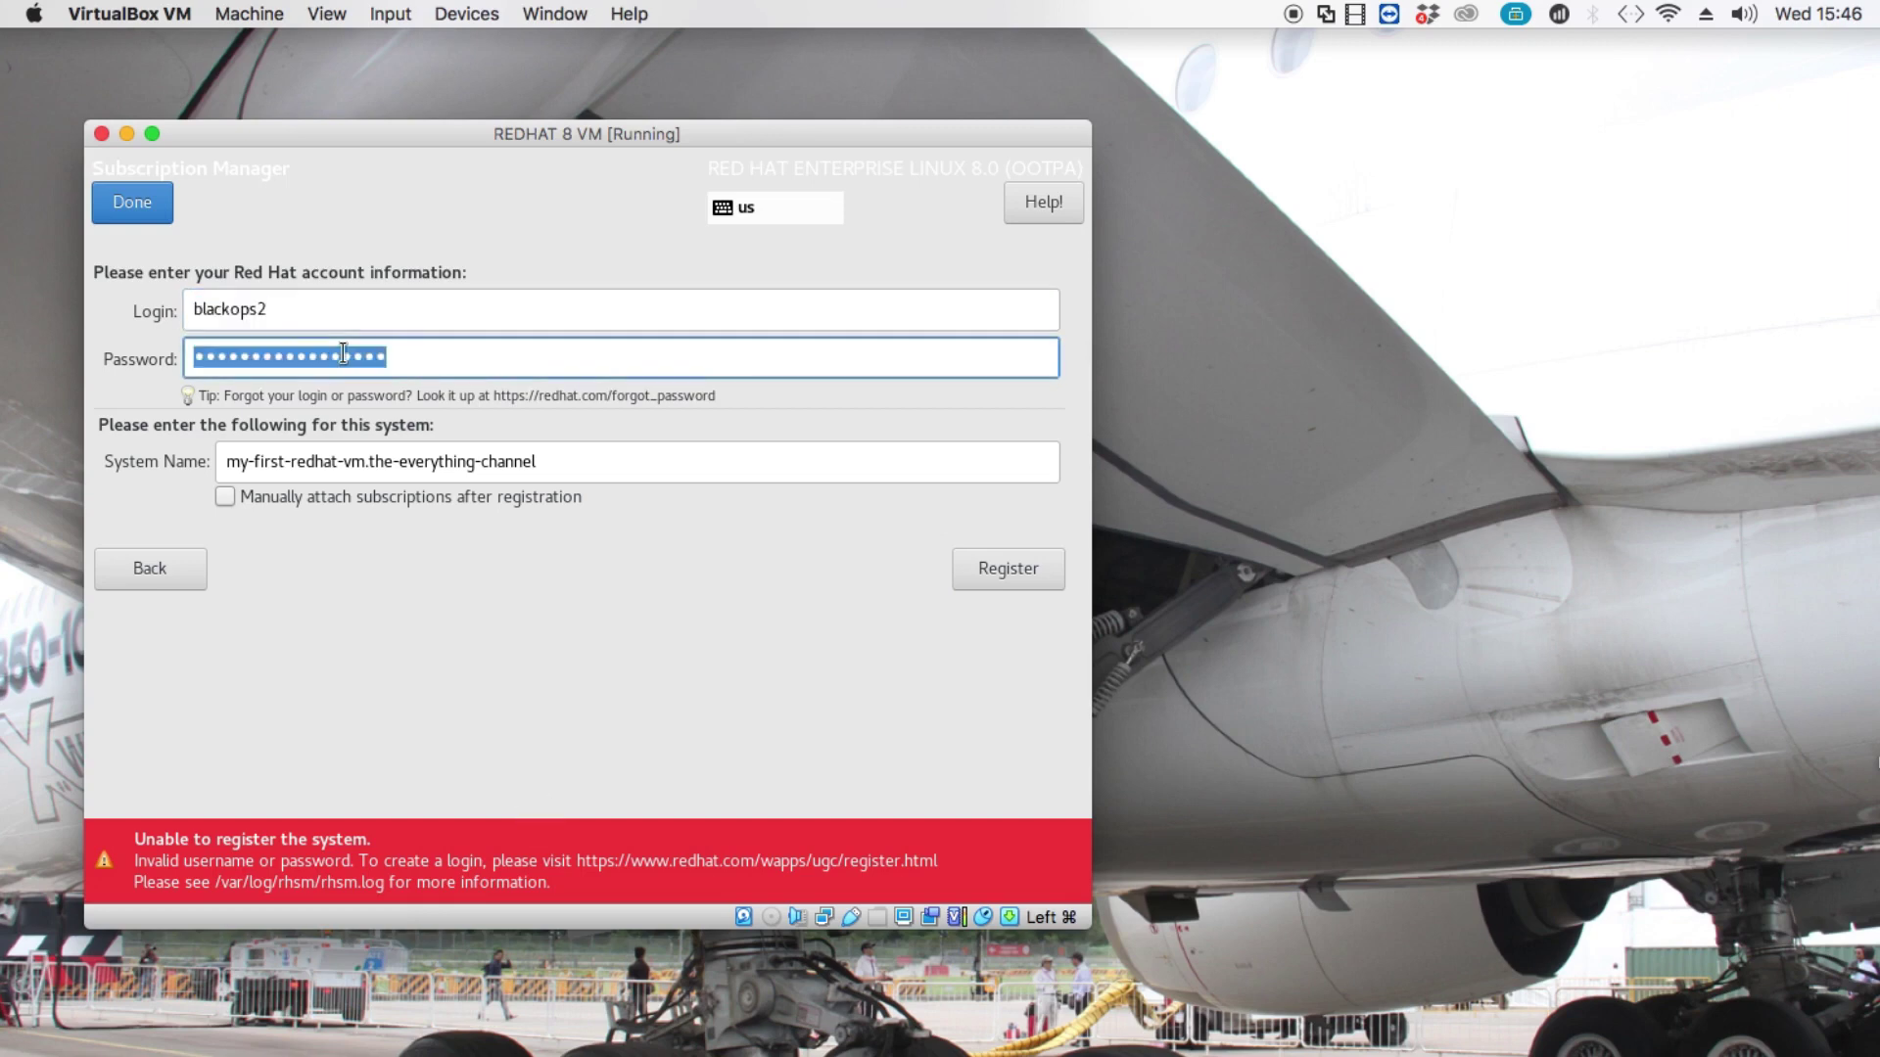
key(Caps_Lock)
text(XX)
key(Caps_Lock)
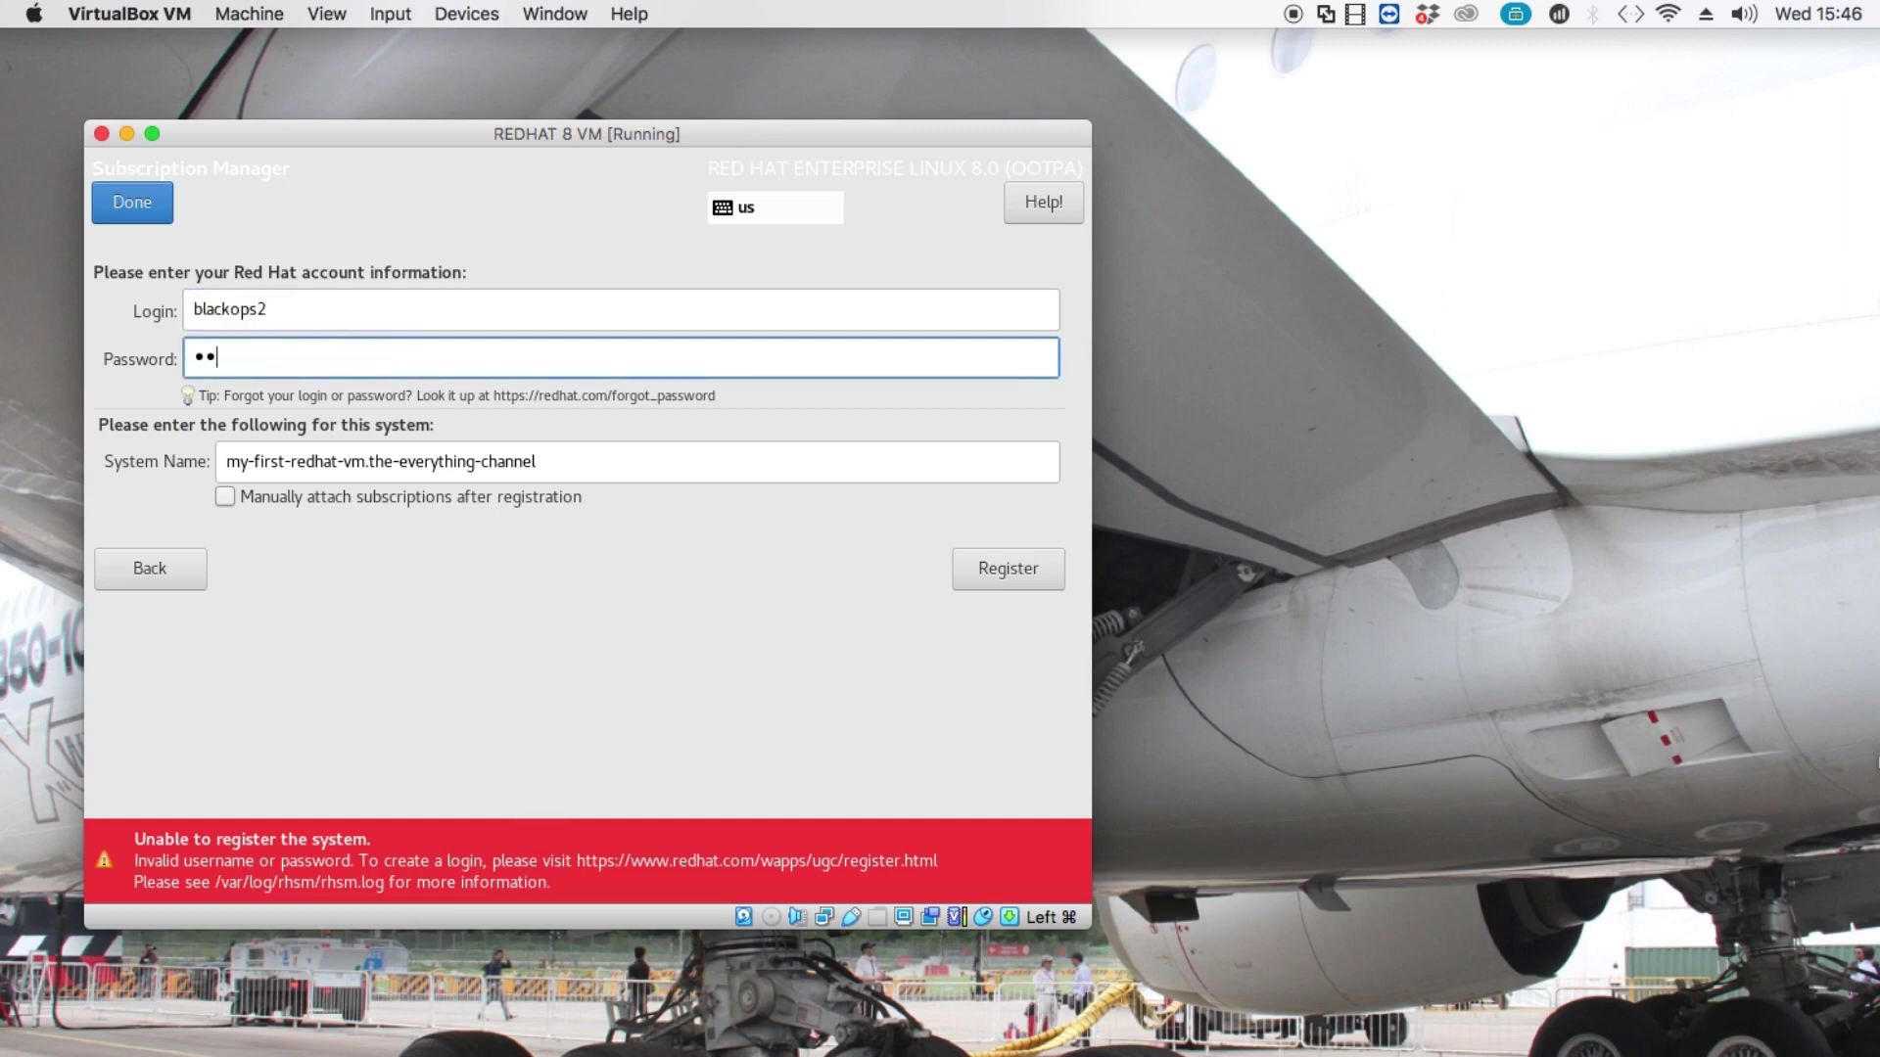
text(xx)
key(Caps_Lock)
text(XX)
key(Caps_Lock)
text(xxxxxx)
key(Caps_Lock)
text(XXXXXXX)
Retry registration, then attach the Developer Subscription for Individuals to the my-first-redhat-vm system.
click(1019, 571)
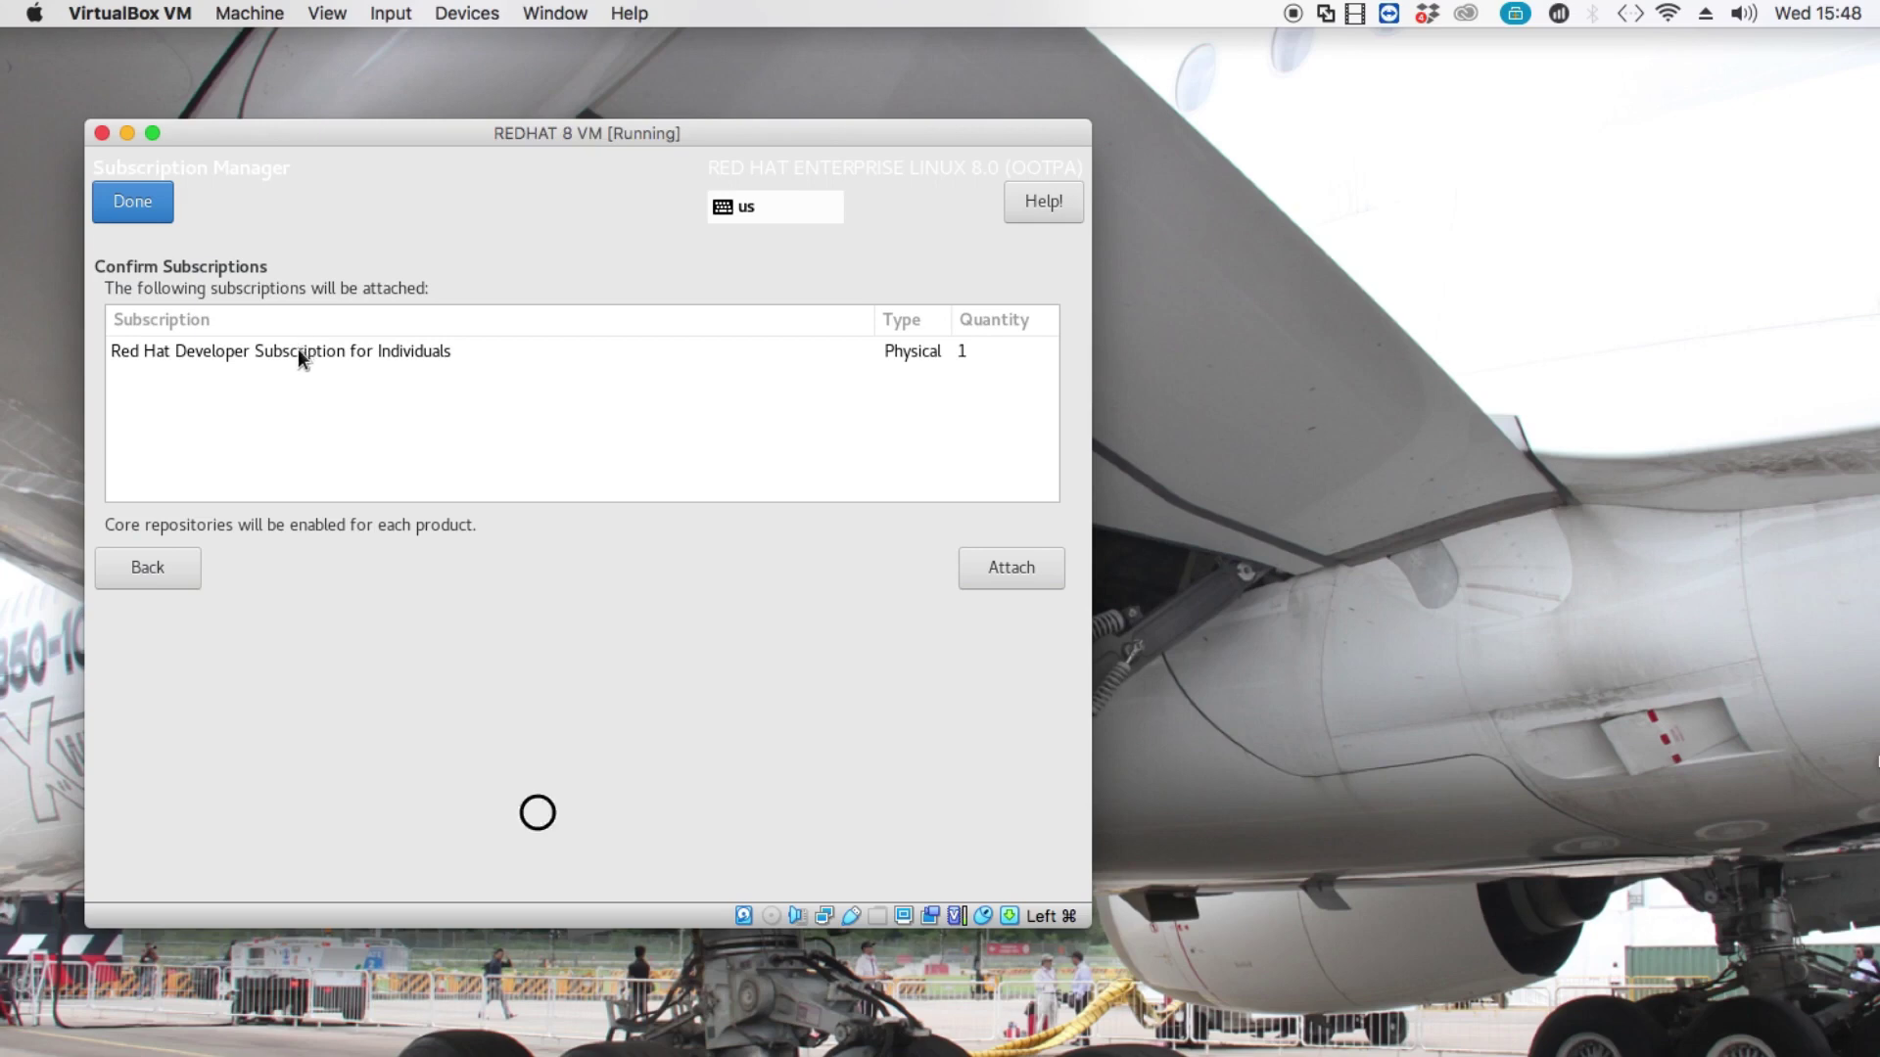
click(1036, 579)
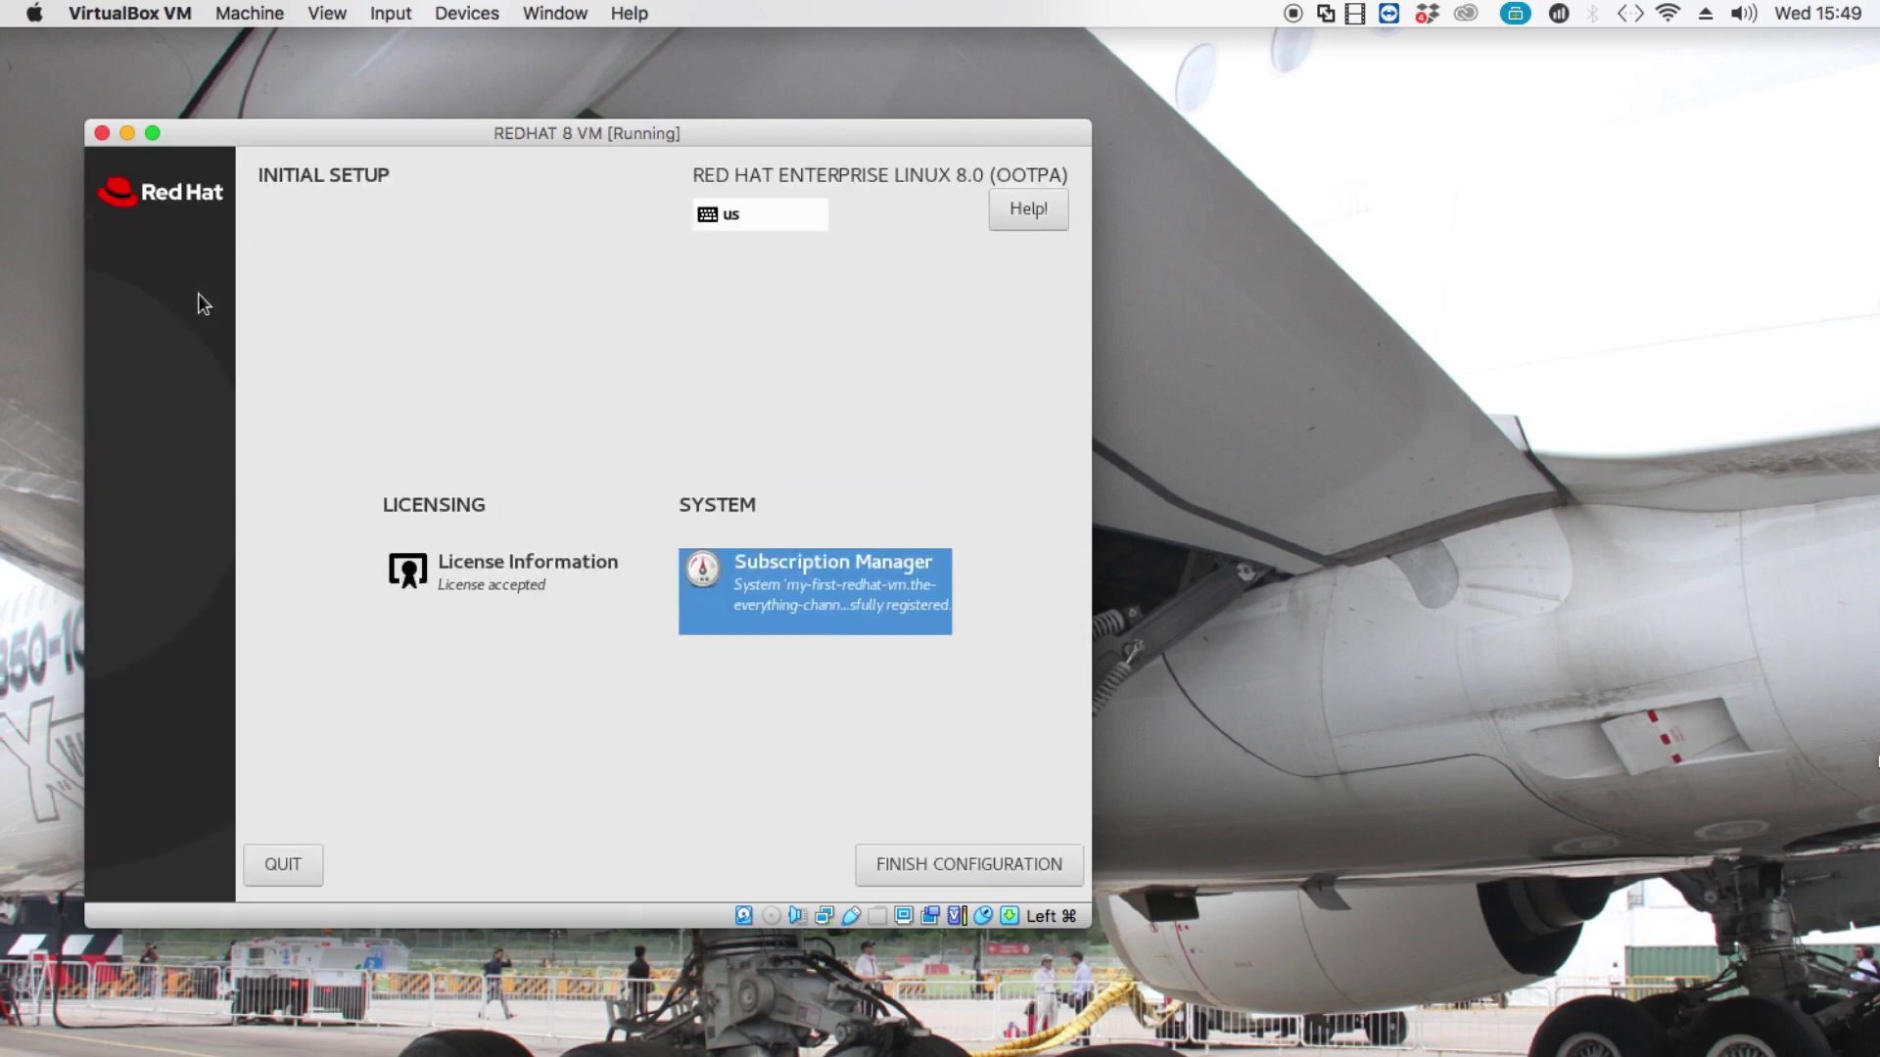
Finish the initial configuration and choose the administrator user on the RHEL login screen.
click(1046, 862)
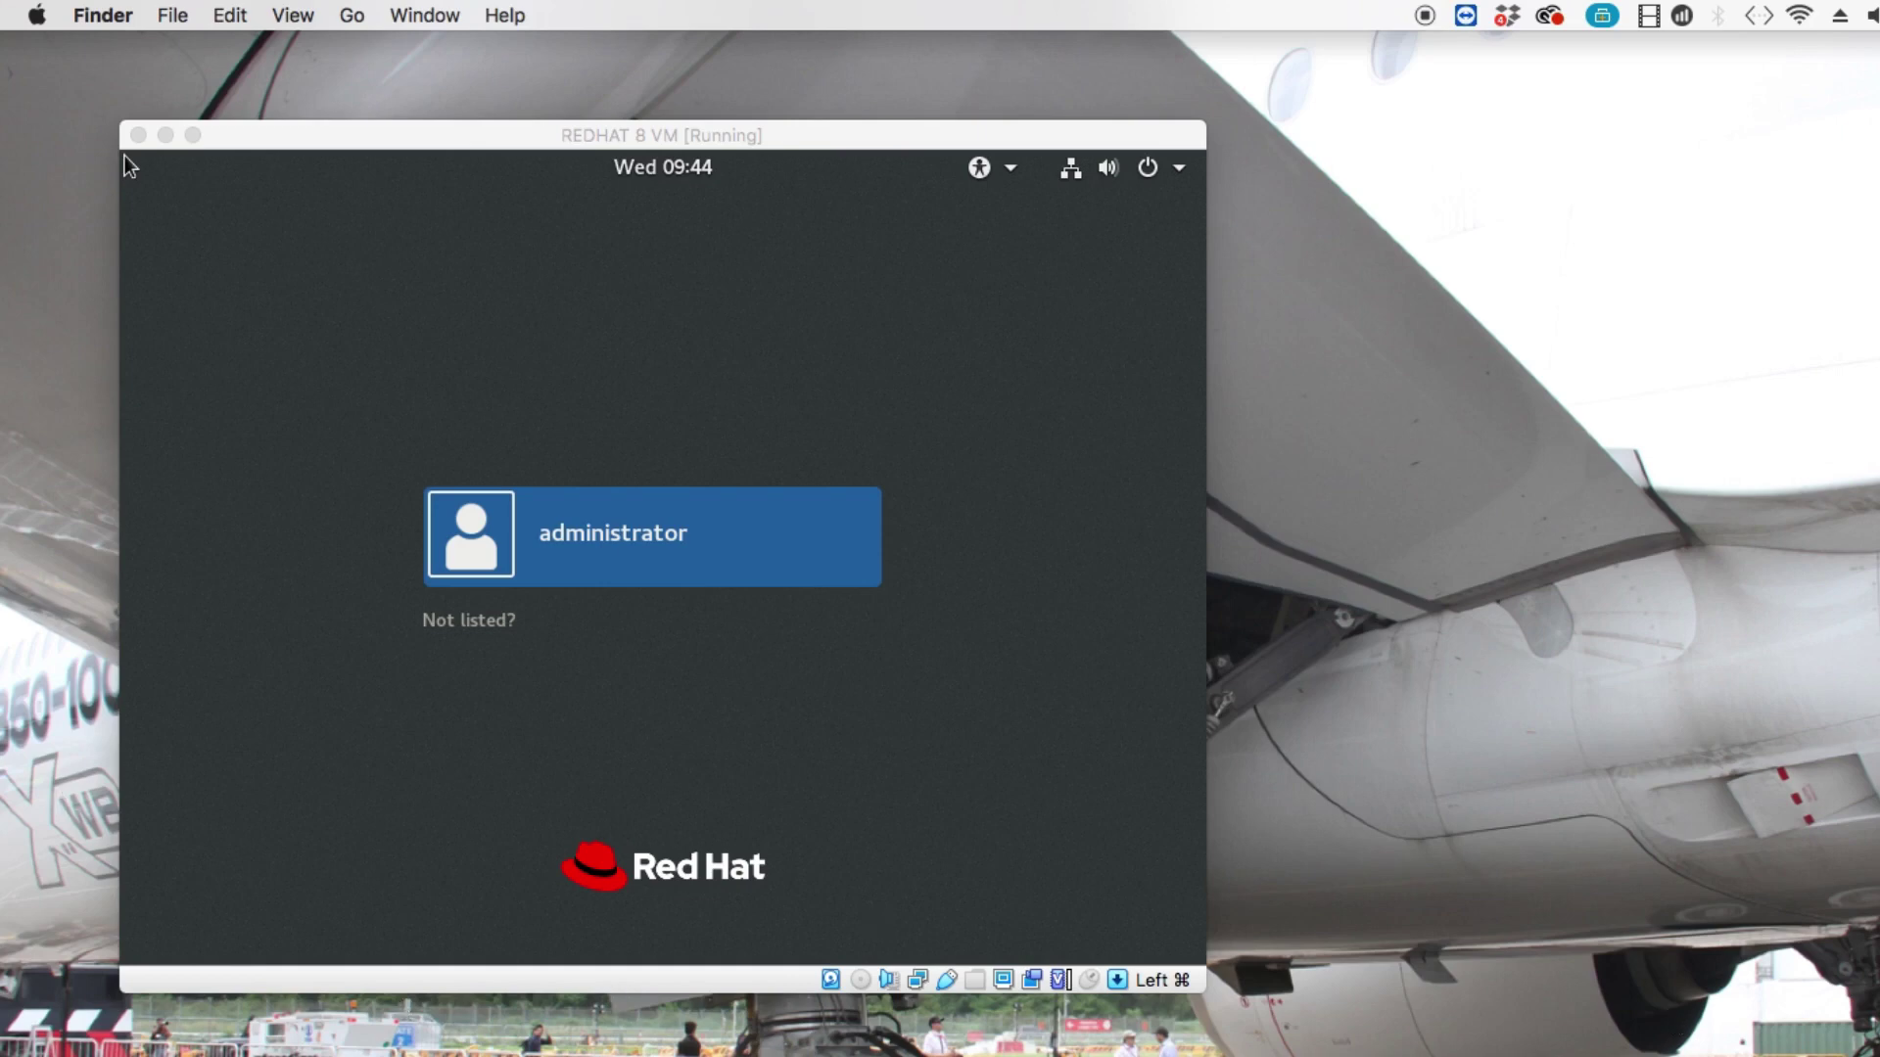
click(743, 569)
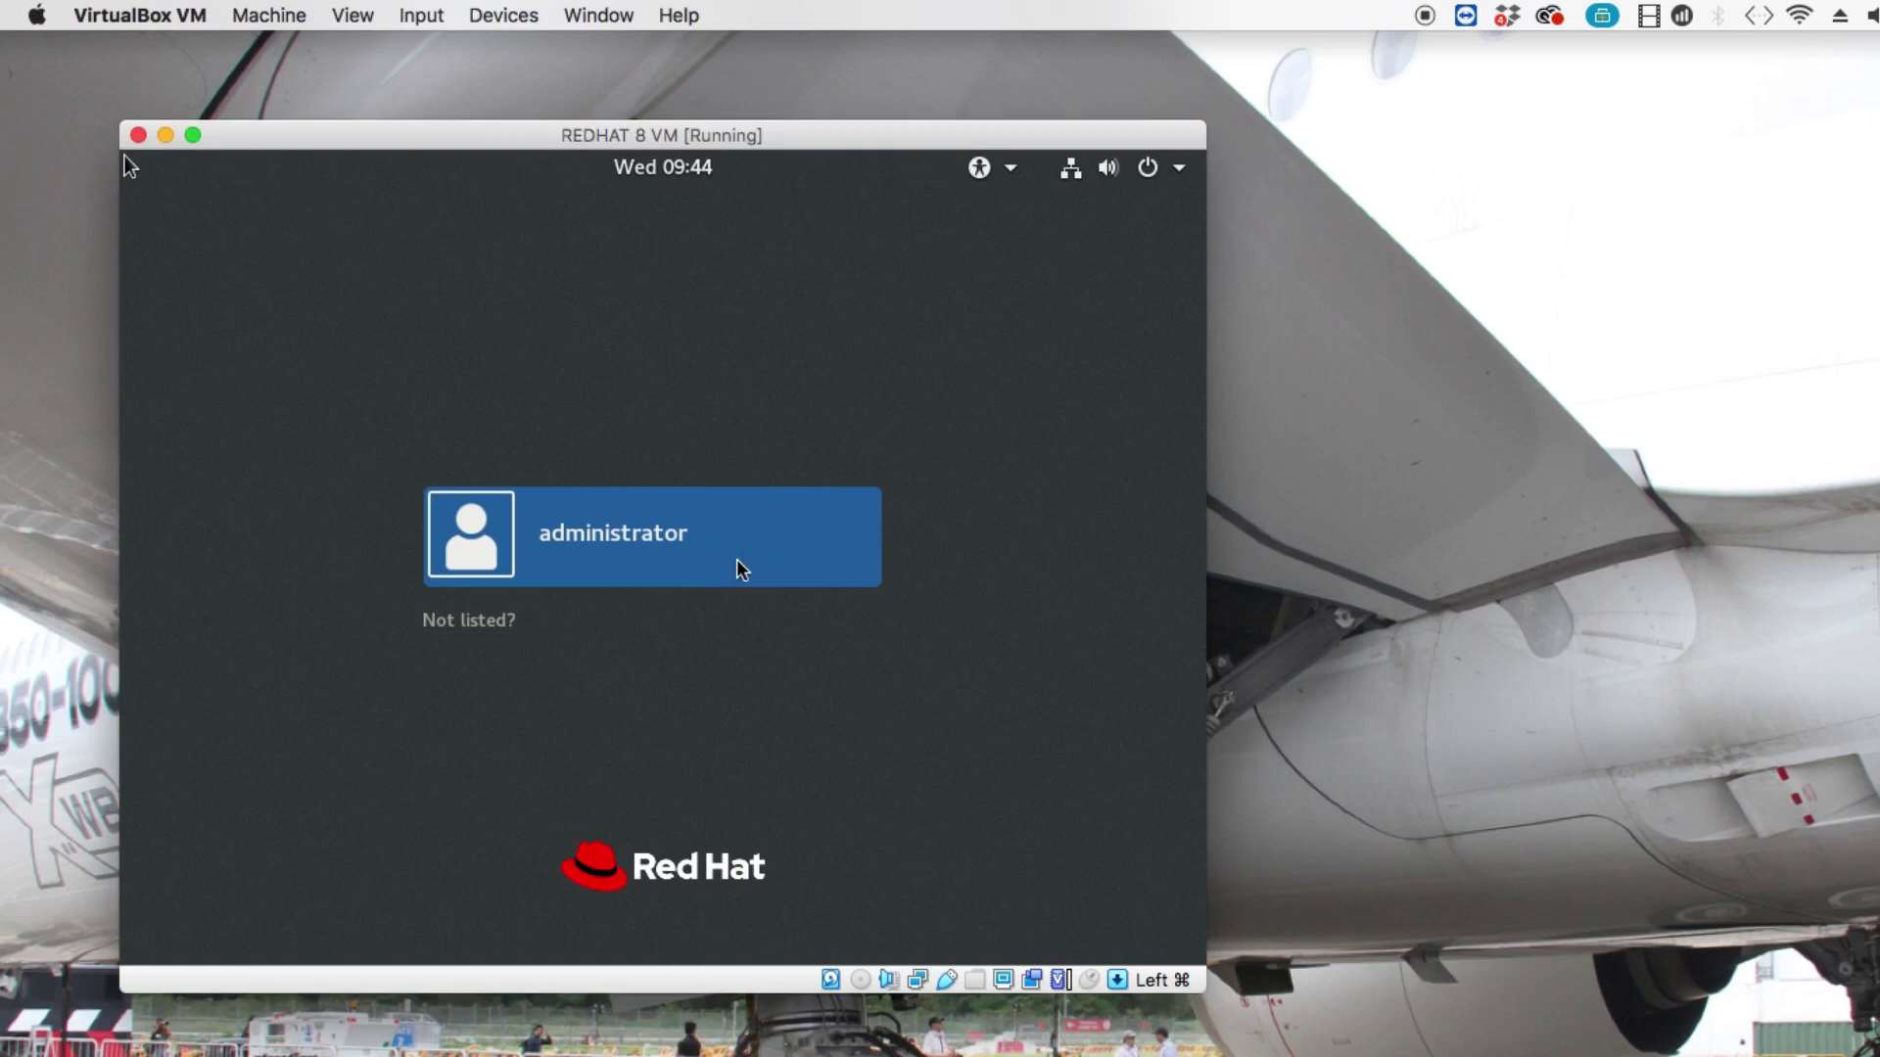
click(531, 511)
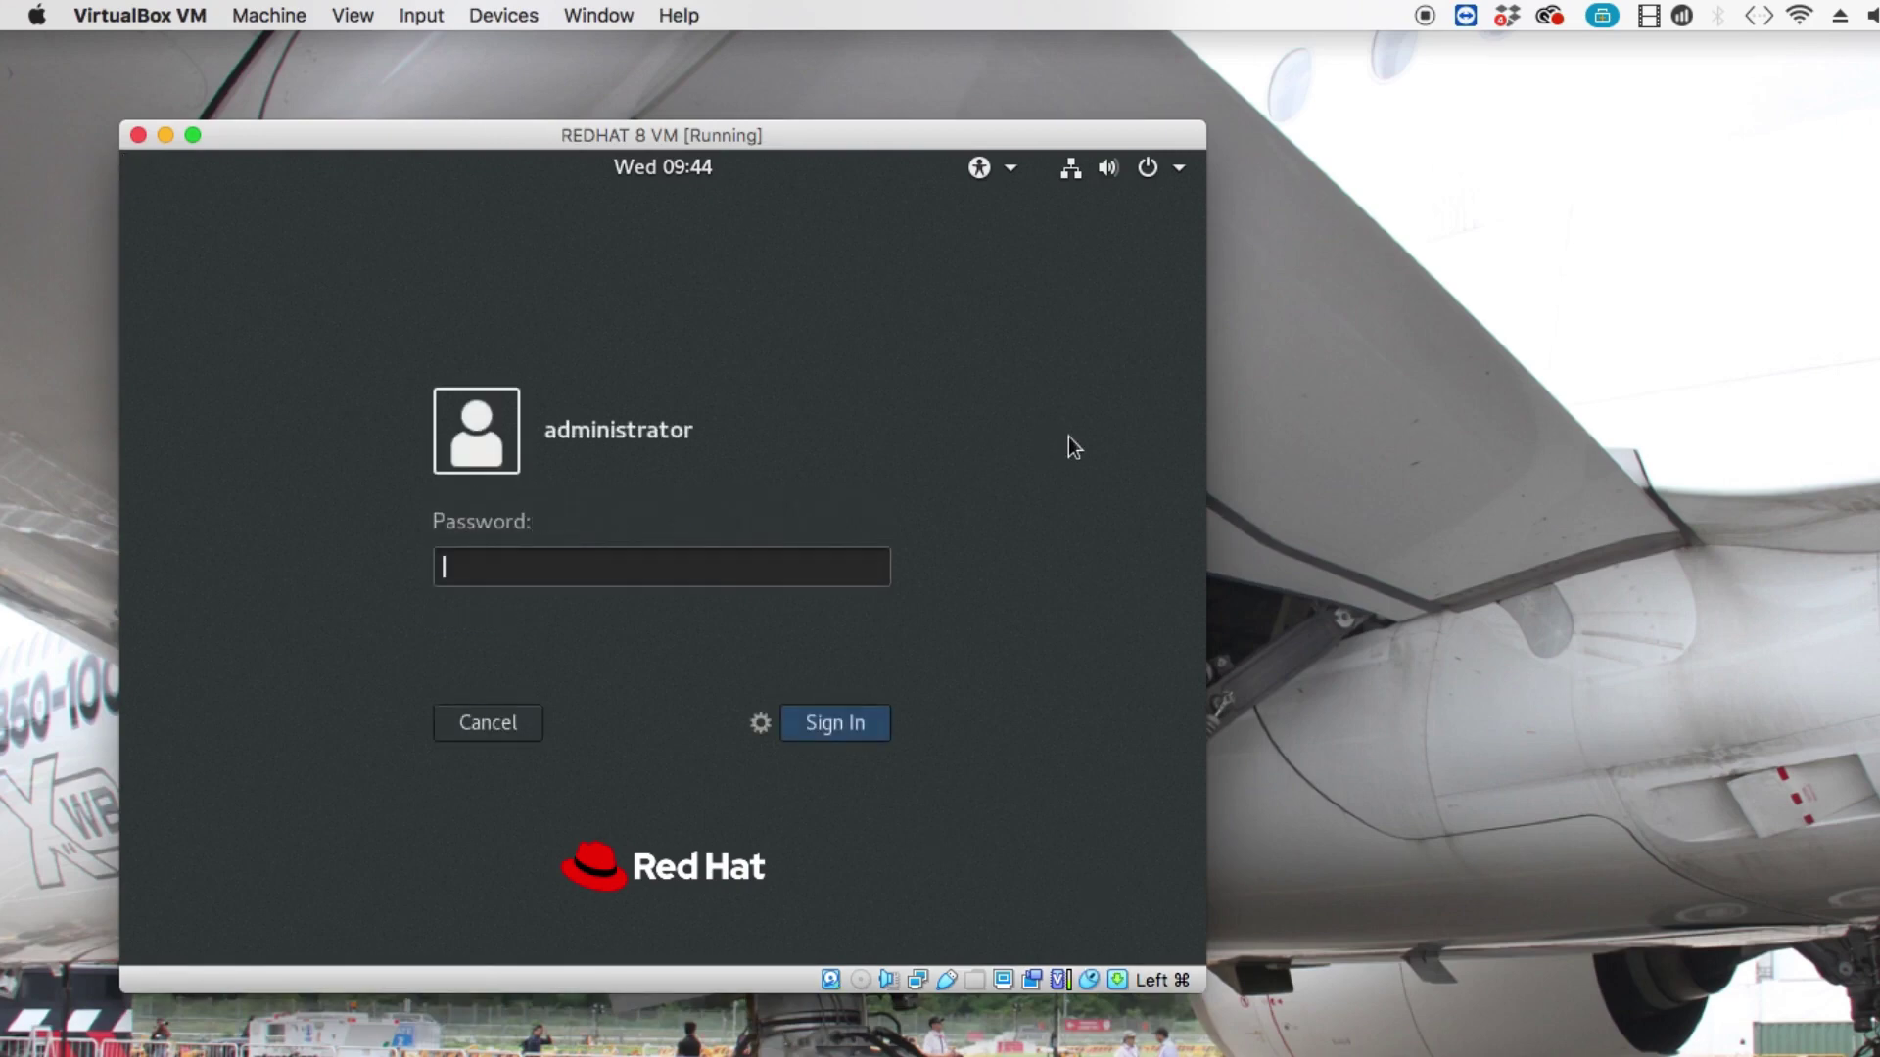
Sign in with the administrator's password and nudge the VM window slightly down.
text(•••••••••••••••)
key(Return)
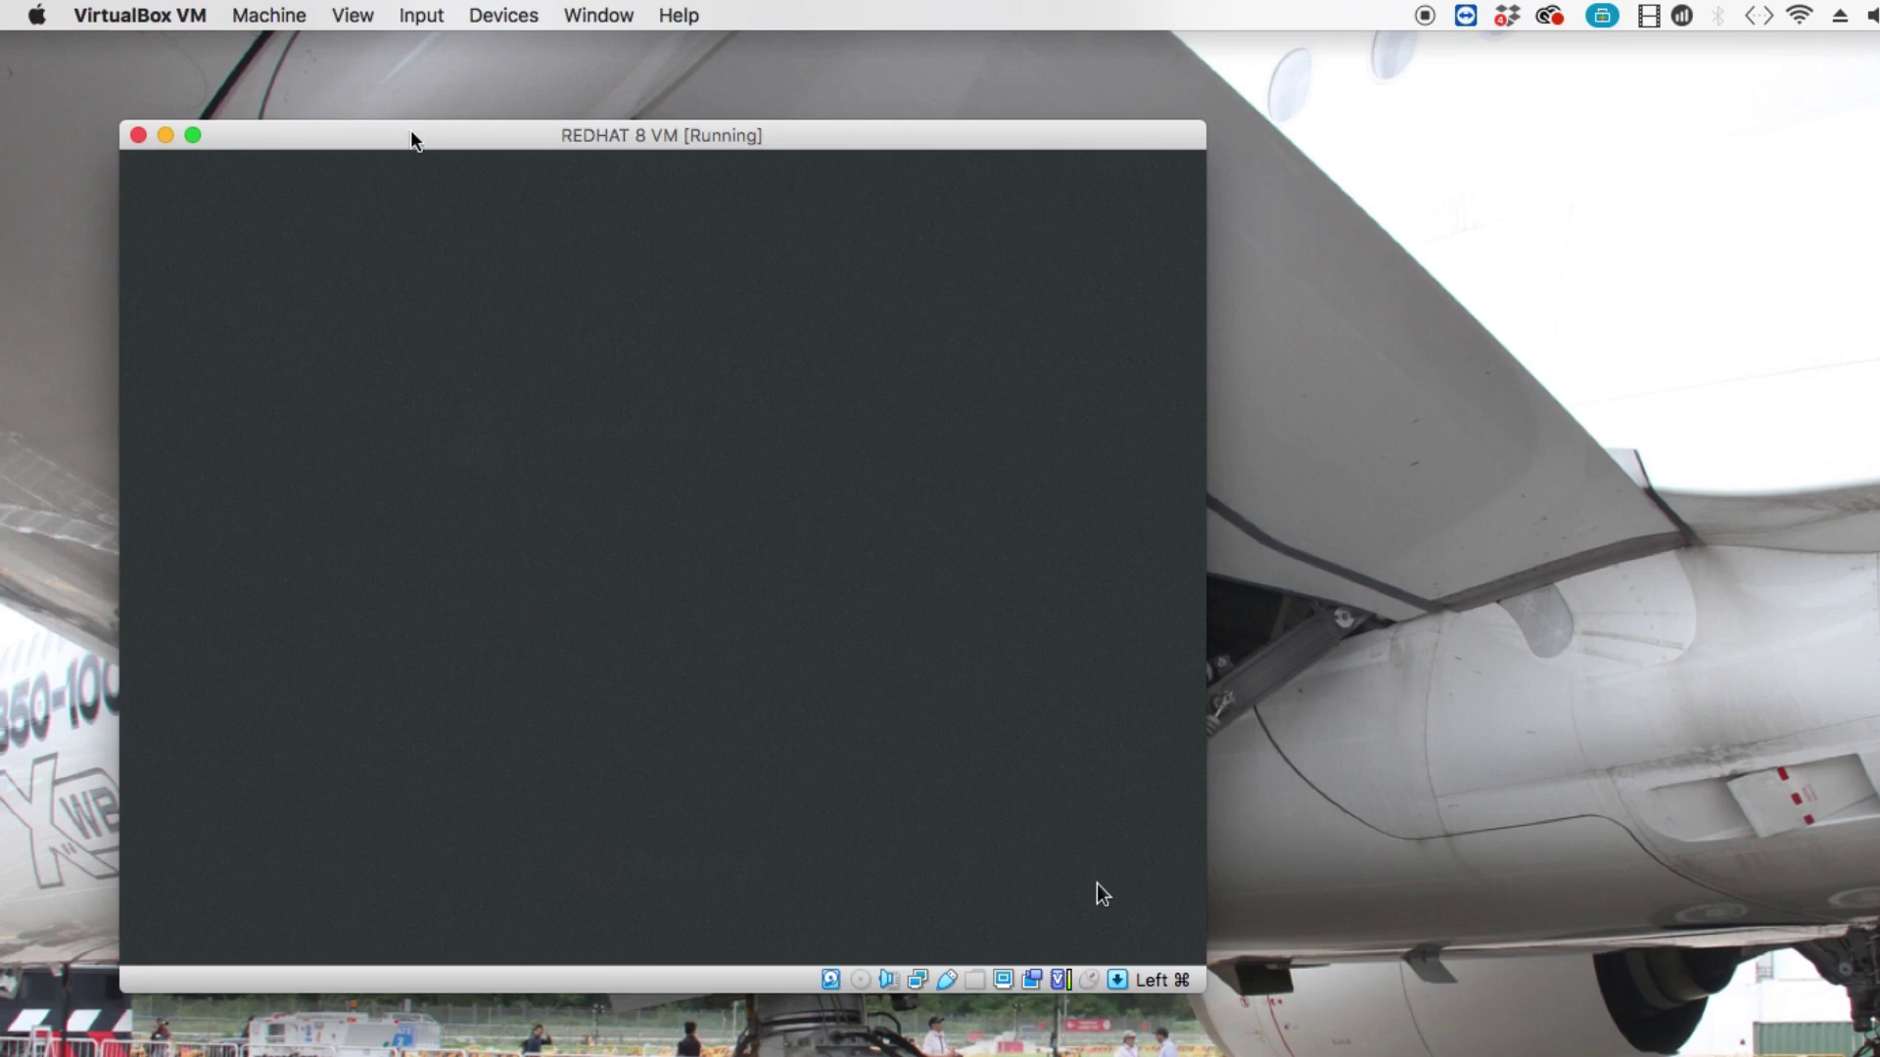
drag(411, 132, 416, 171)
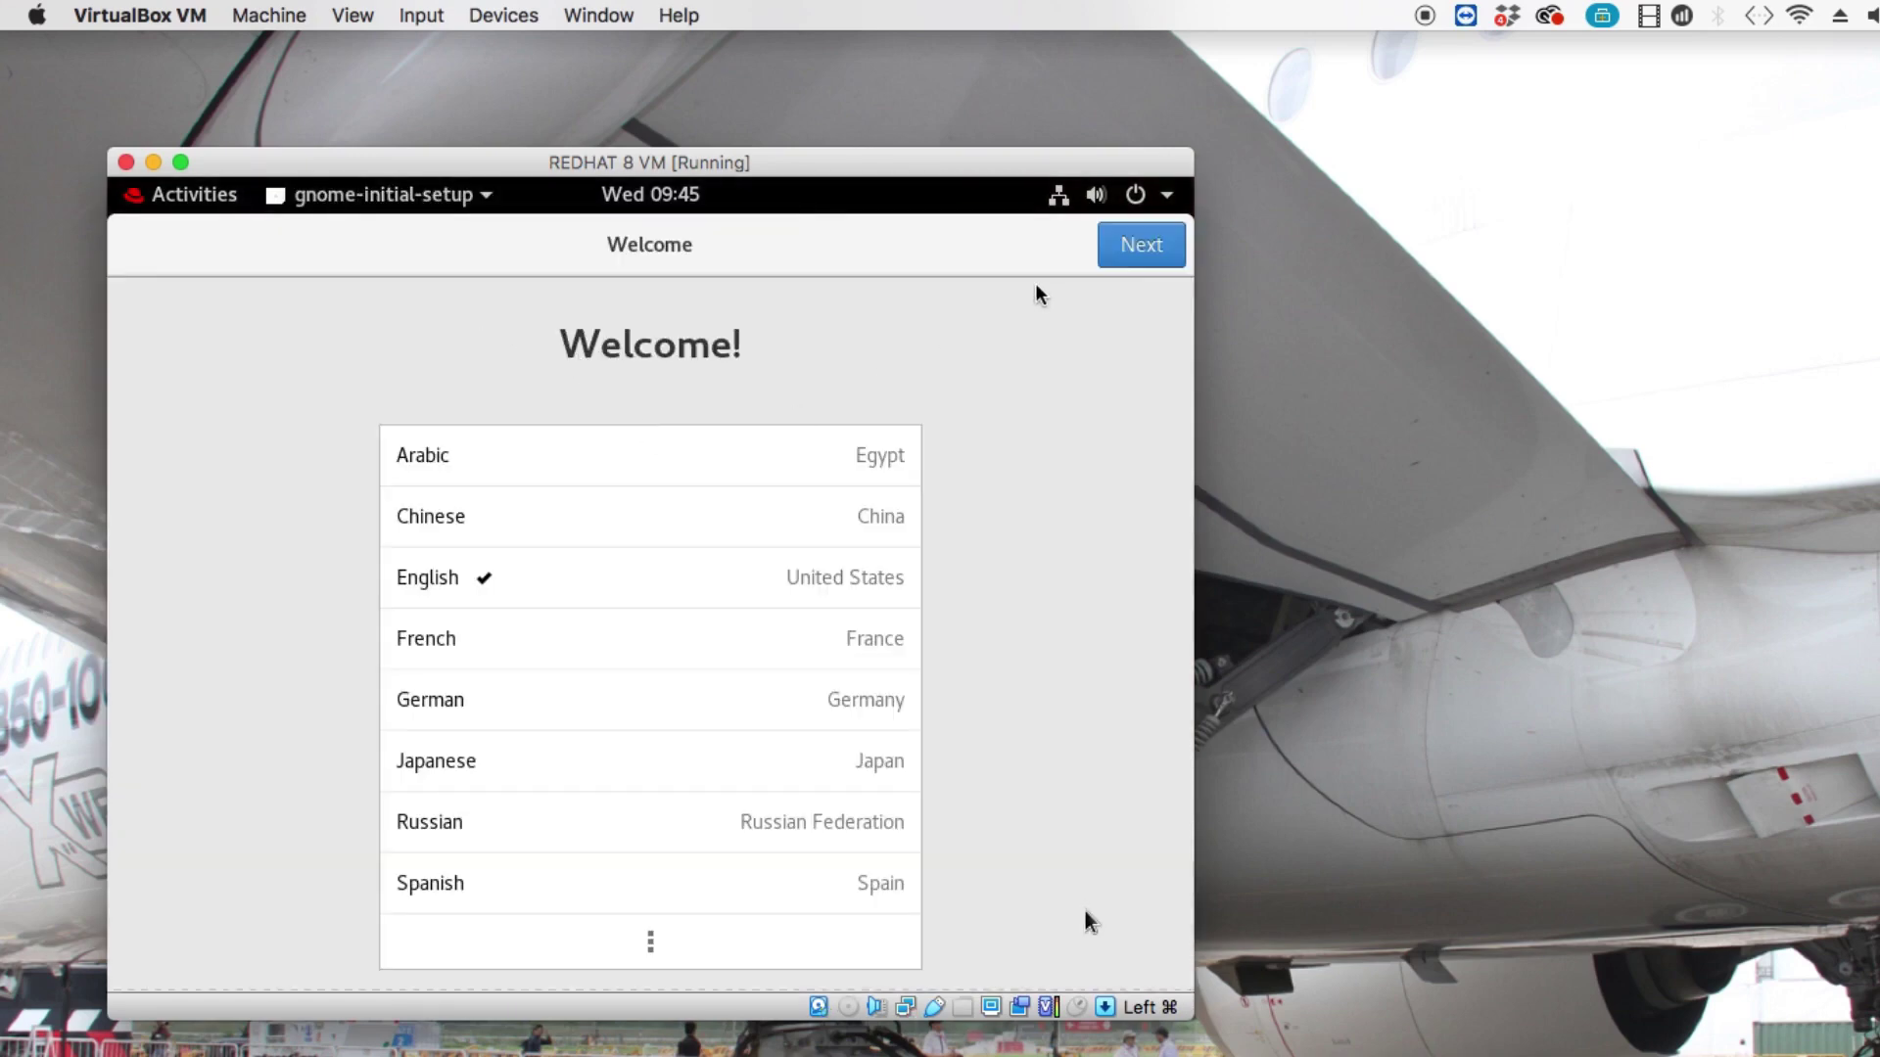
Accept English, keyboard and privacy defaults, skip online accounts, start RHEL, close Getting Started help.
click(1147, 252)
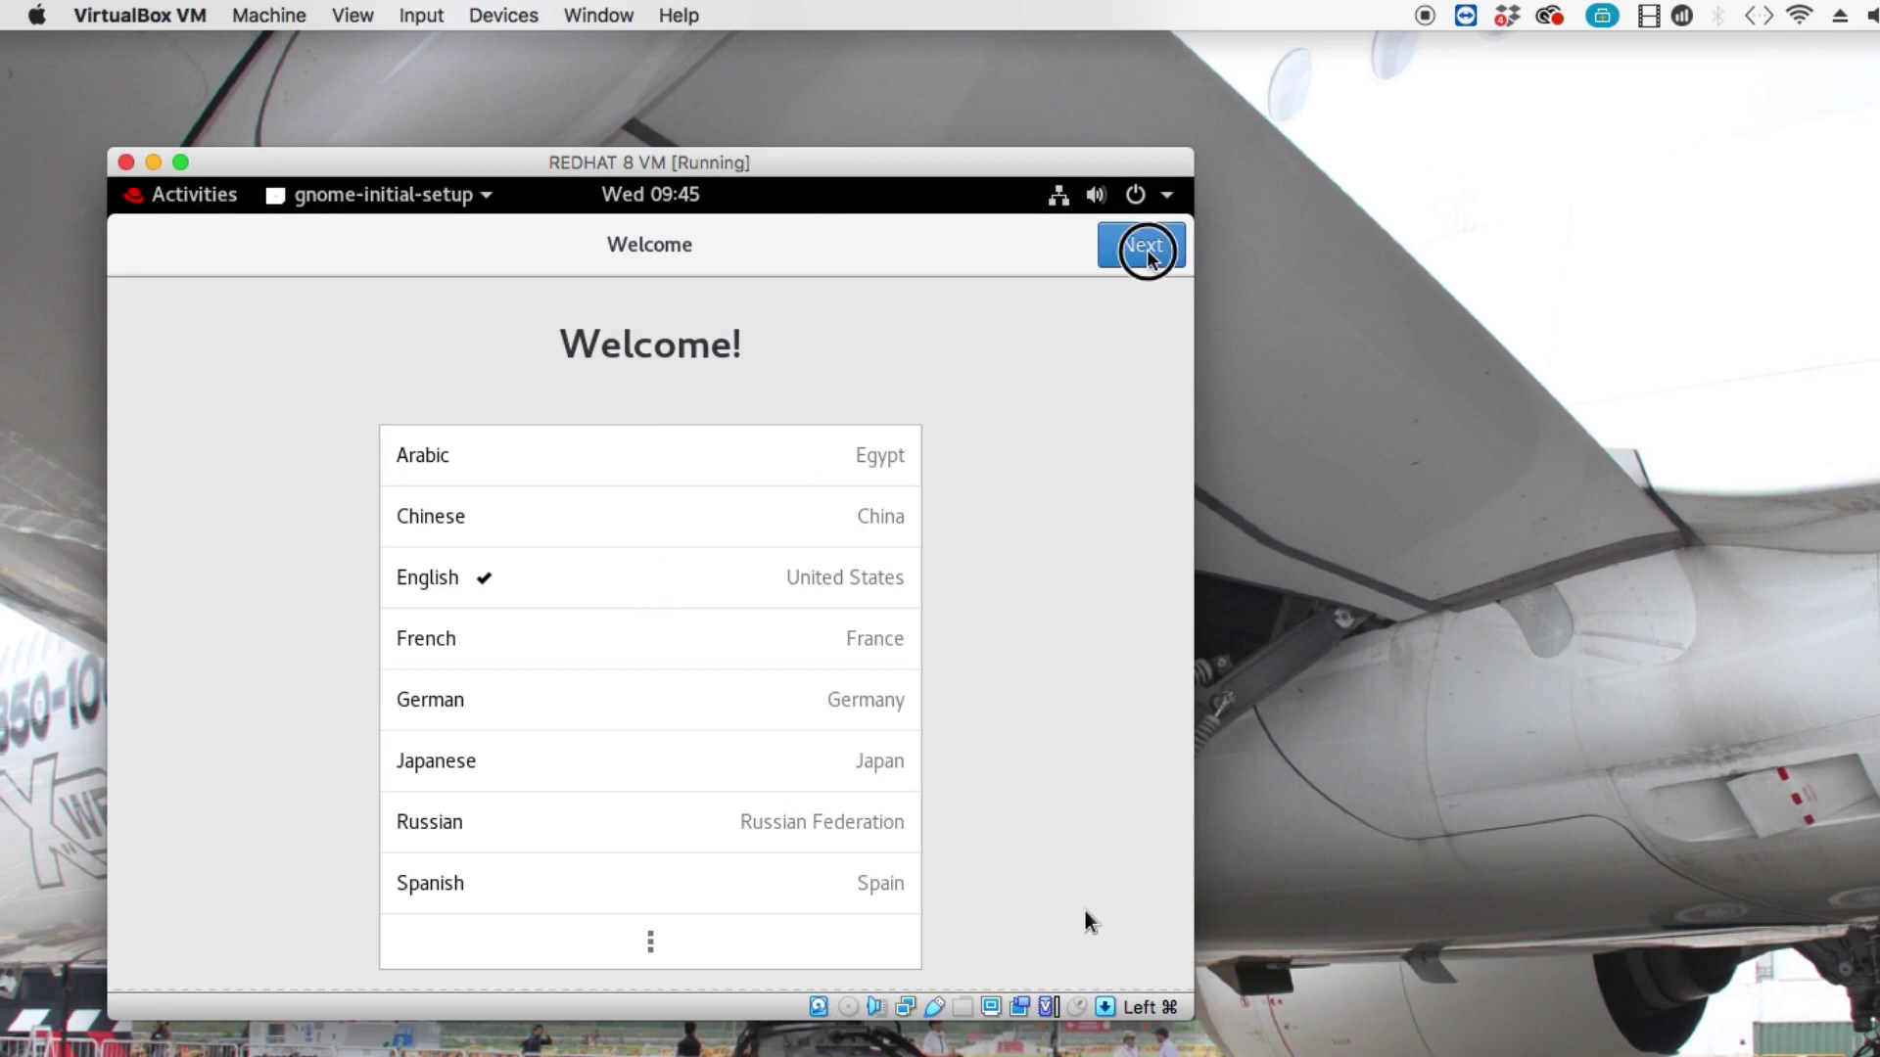
click(1141, 251)
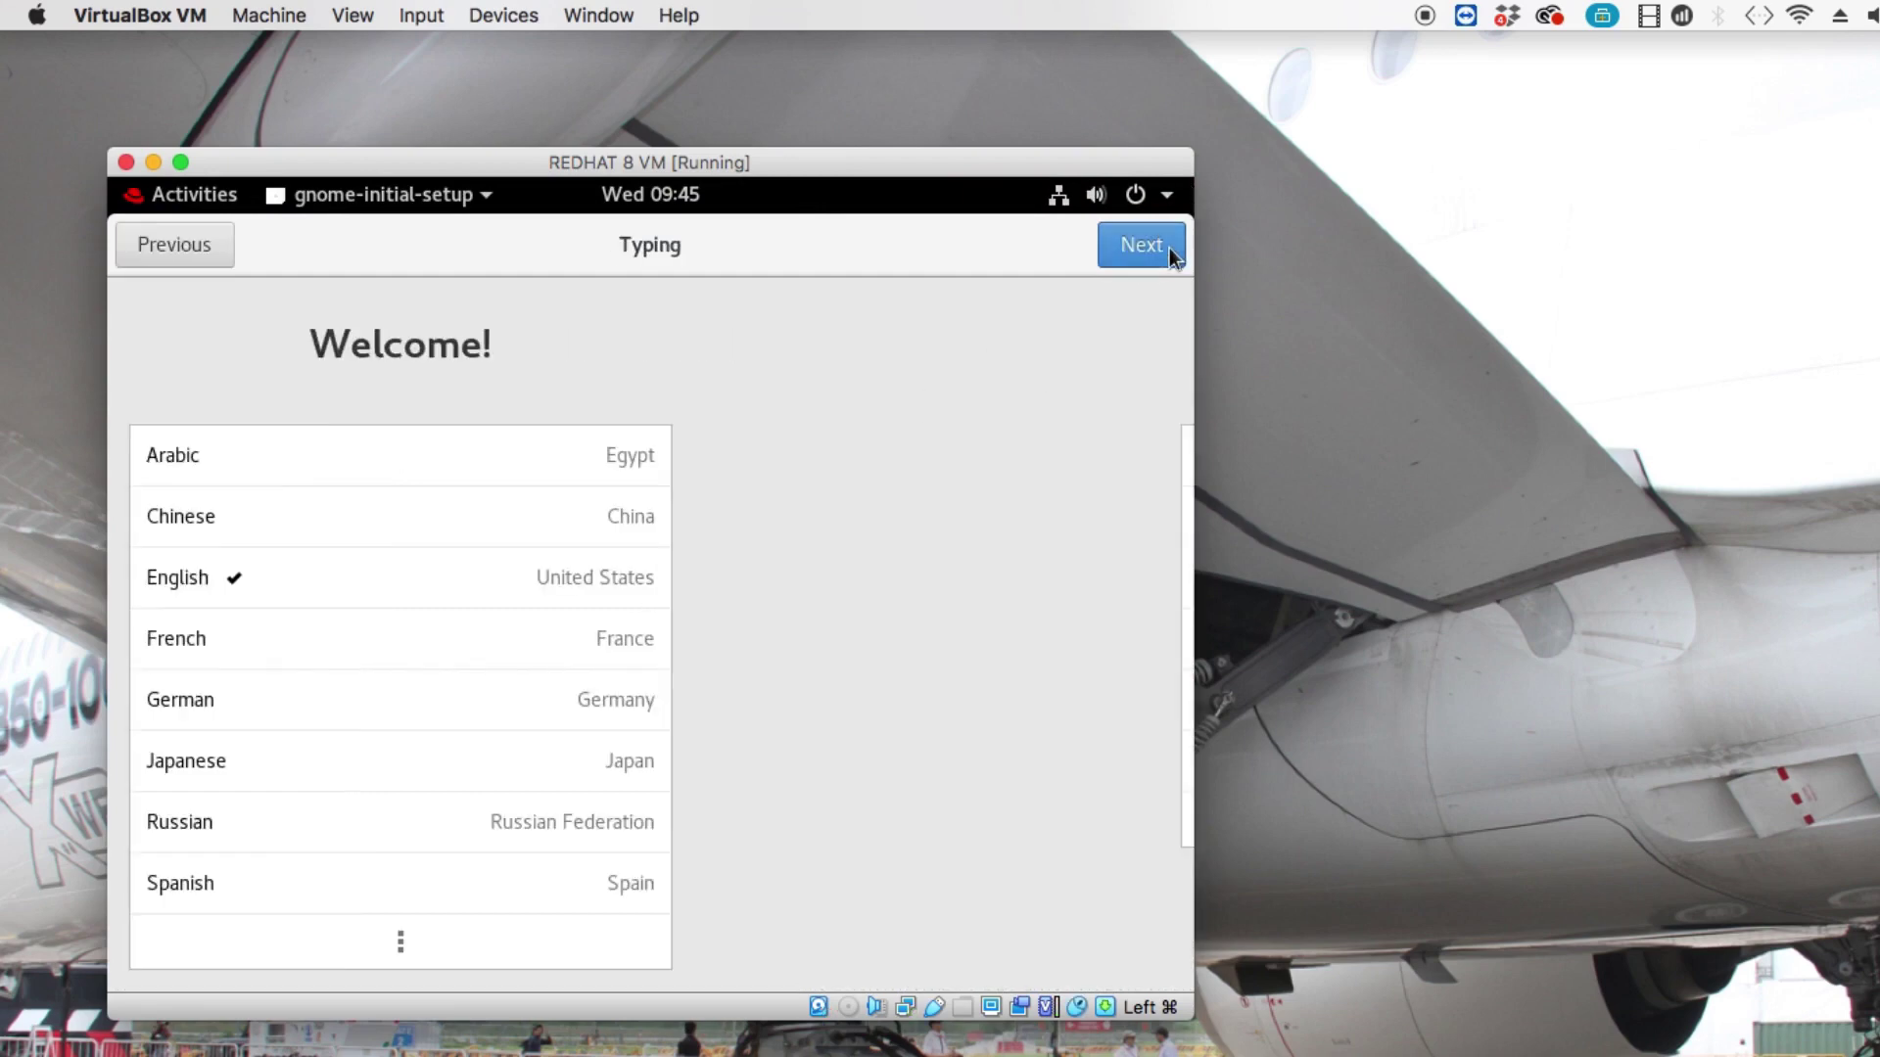
click(1151, 250)
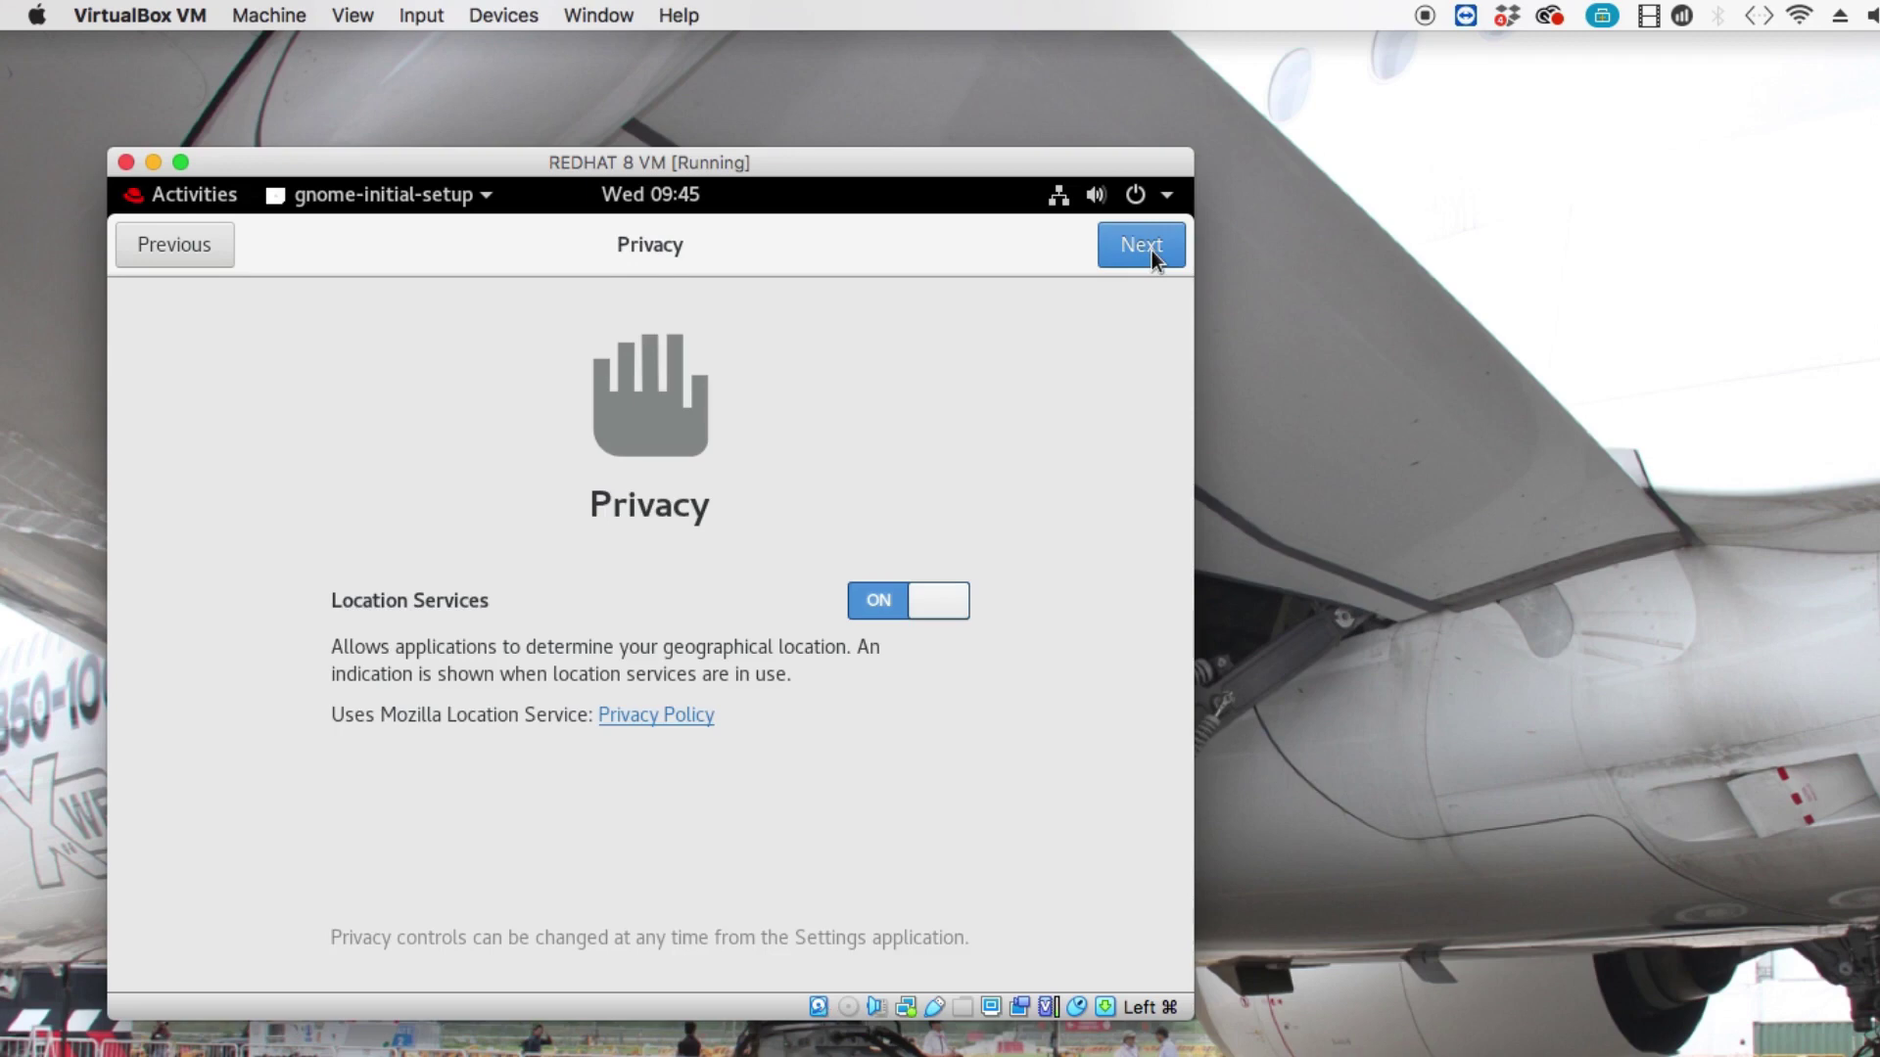
click(1151, 251)
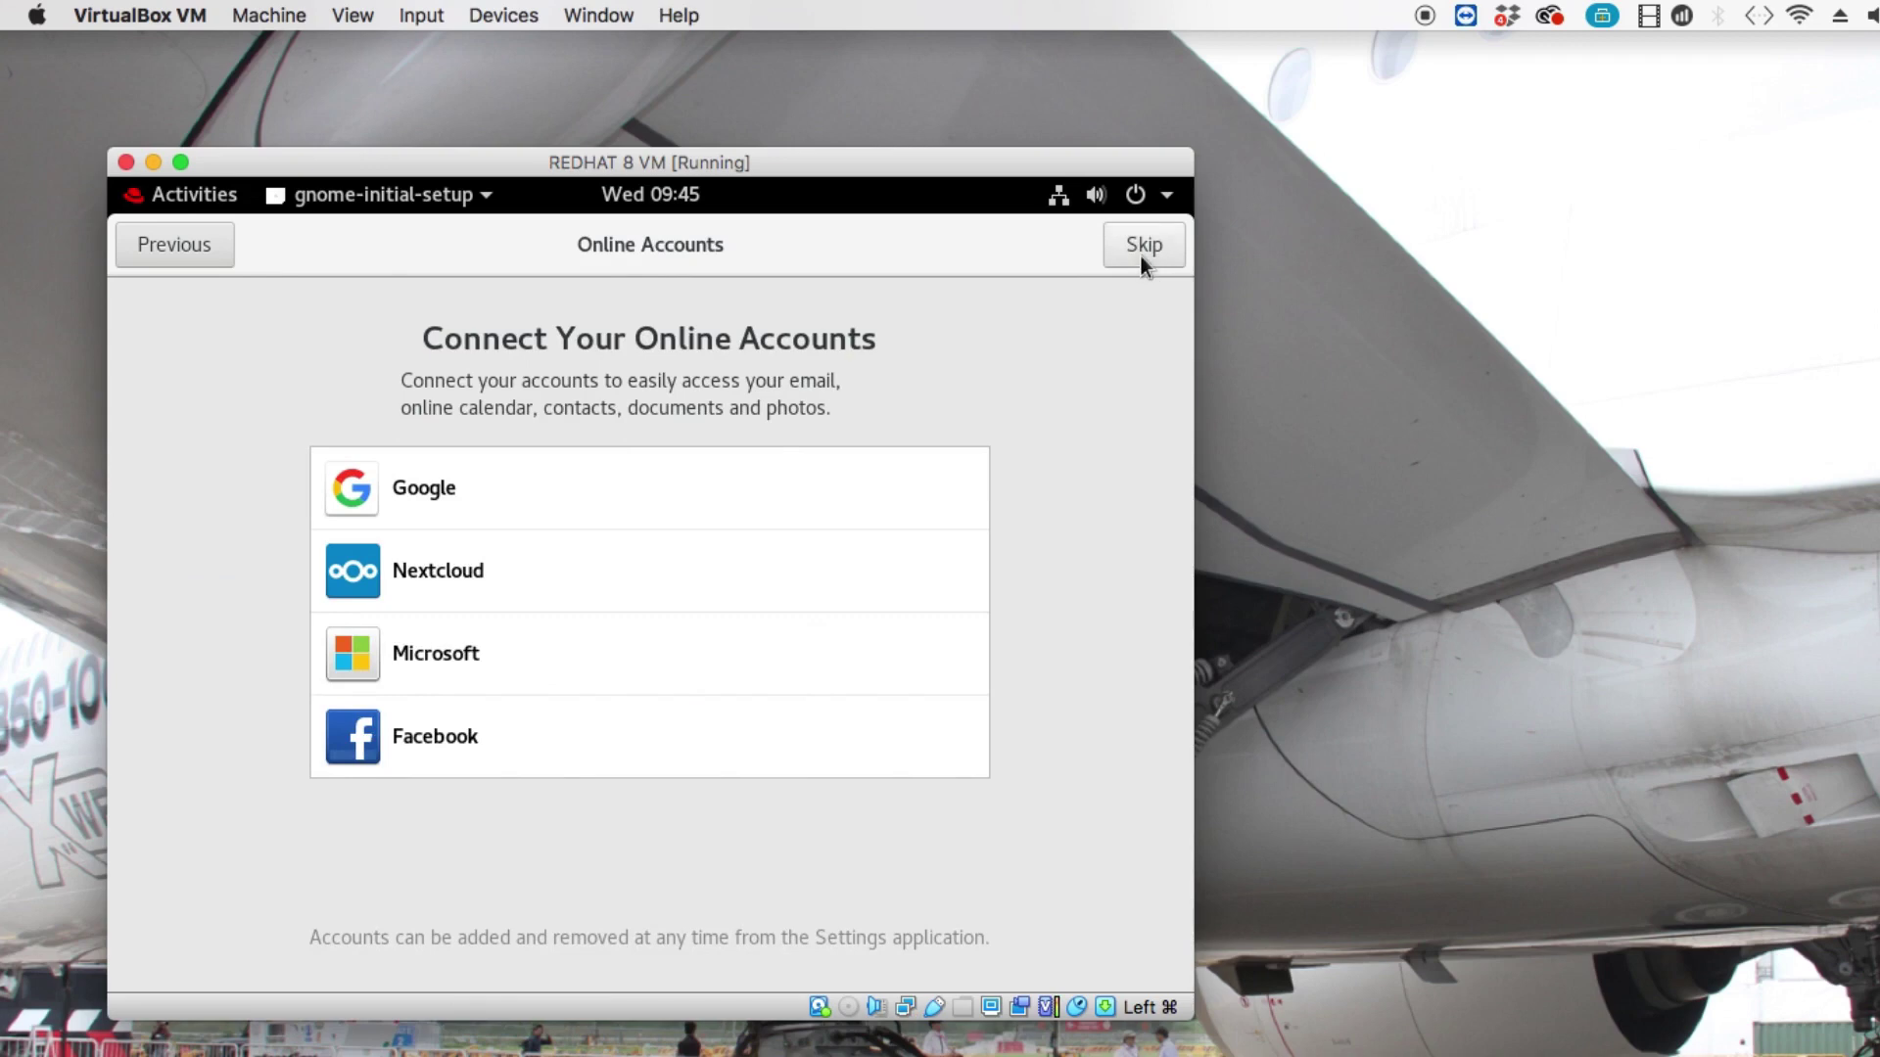
click(1141, 247)
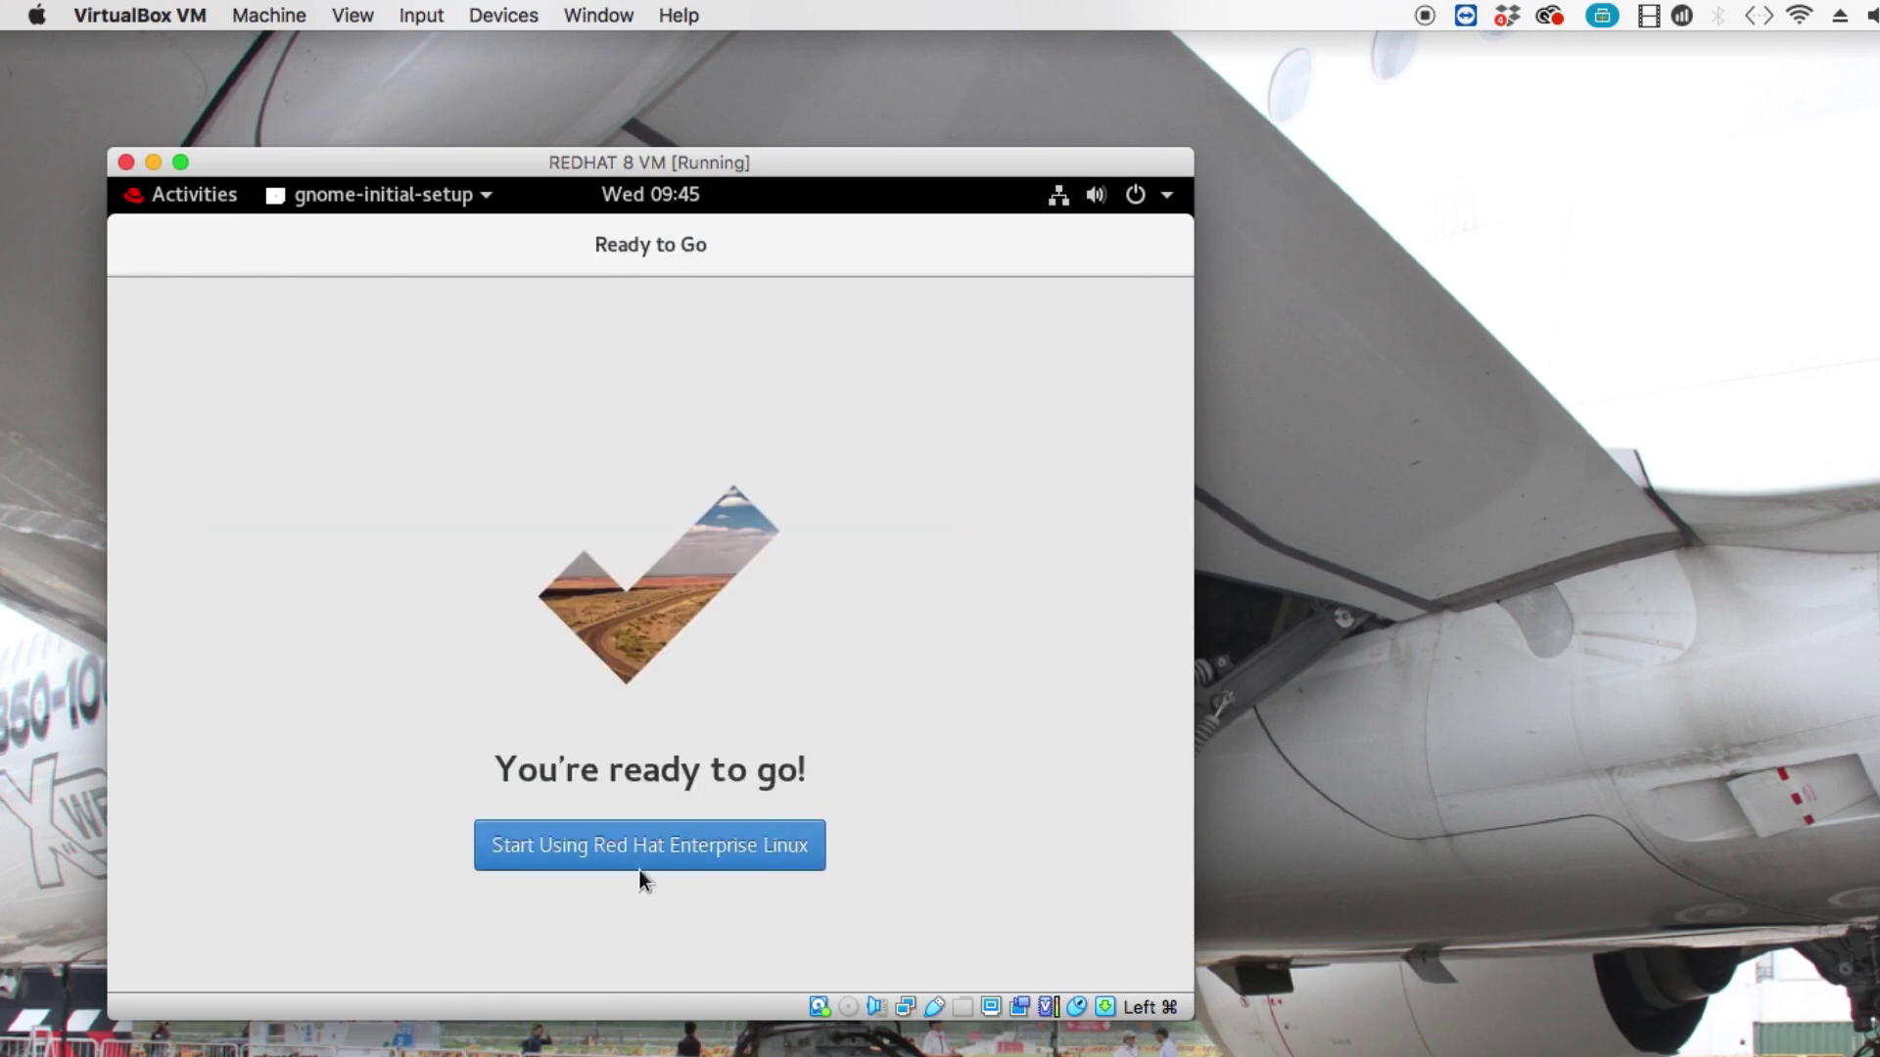
click(648, 852)
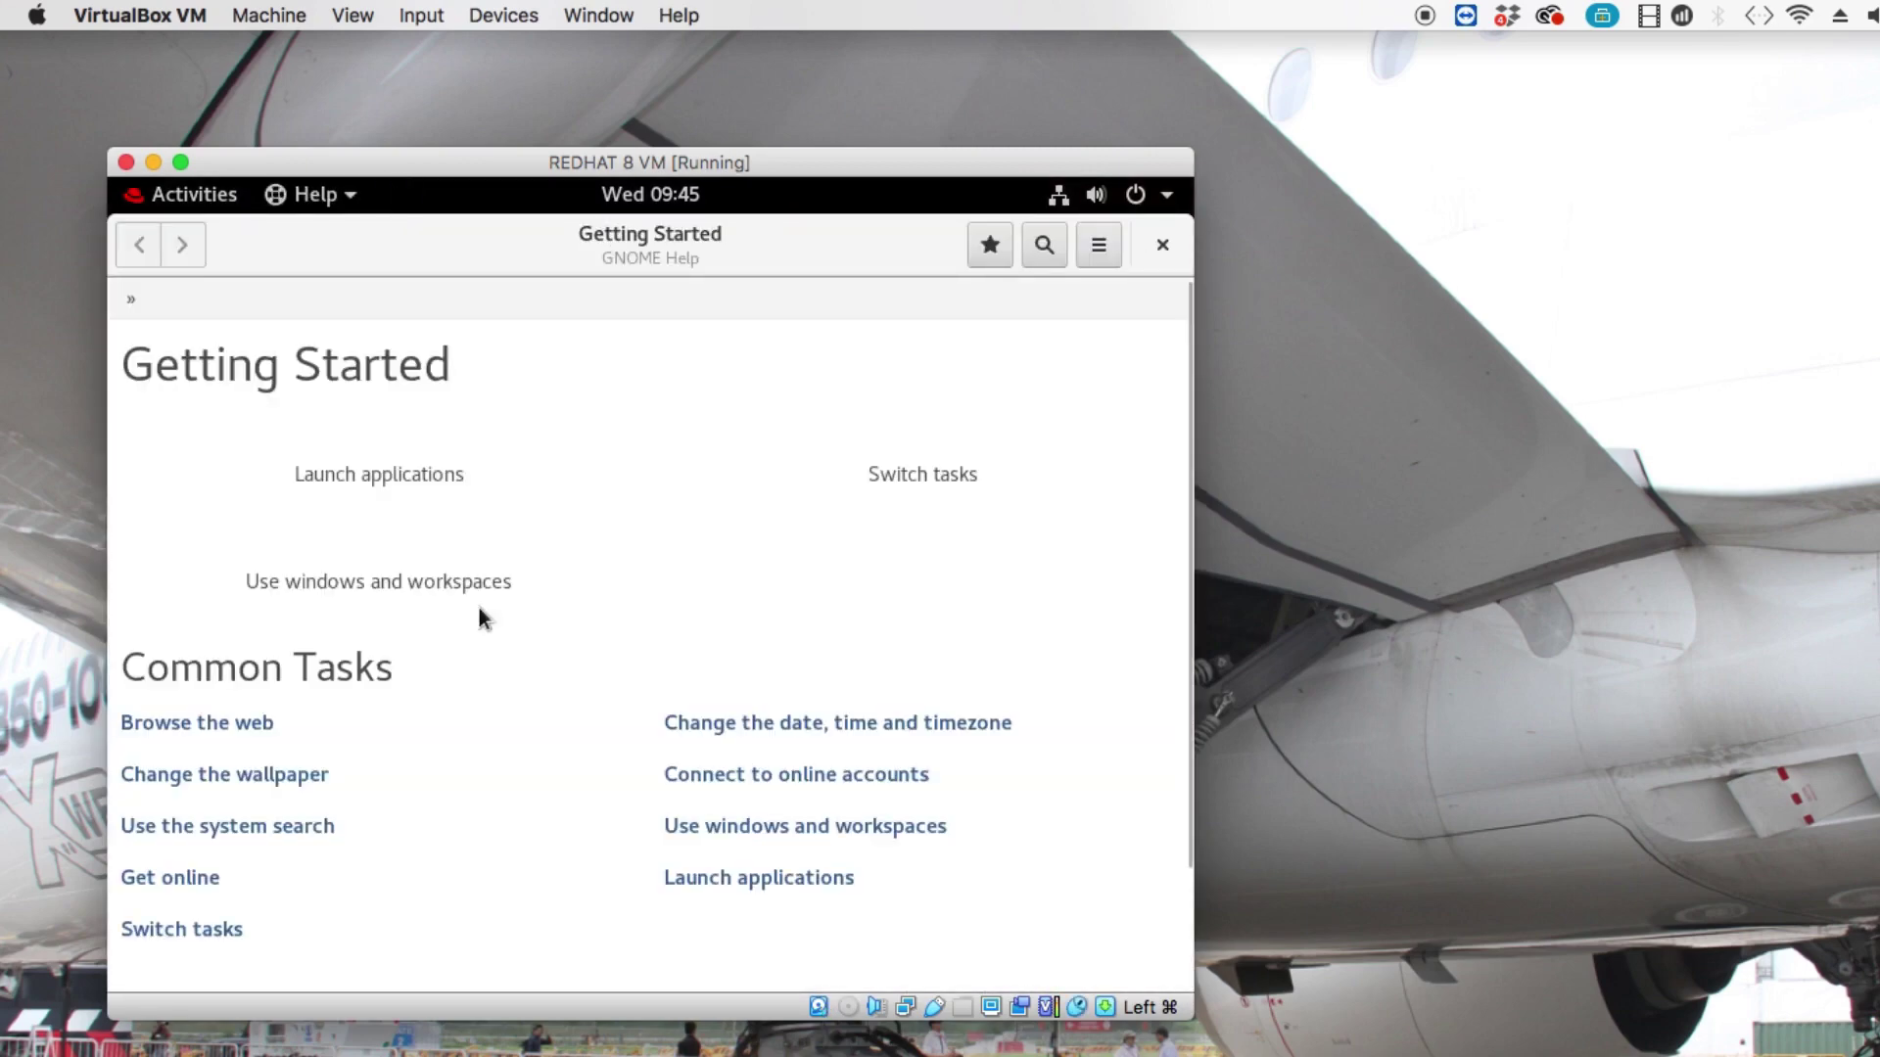
click(1155, 241)
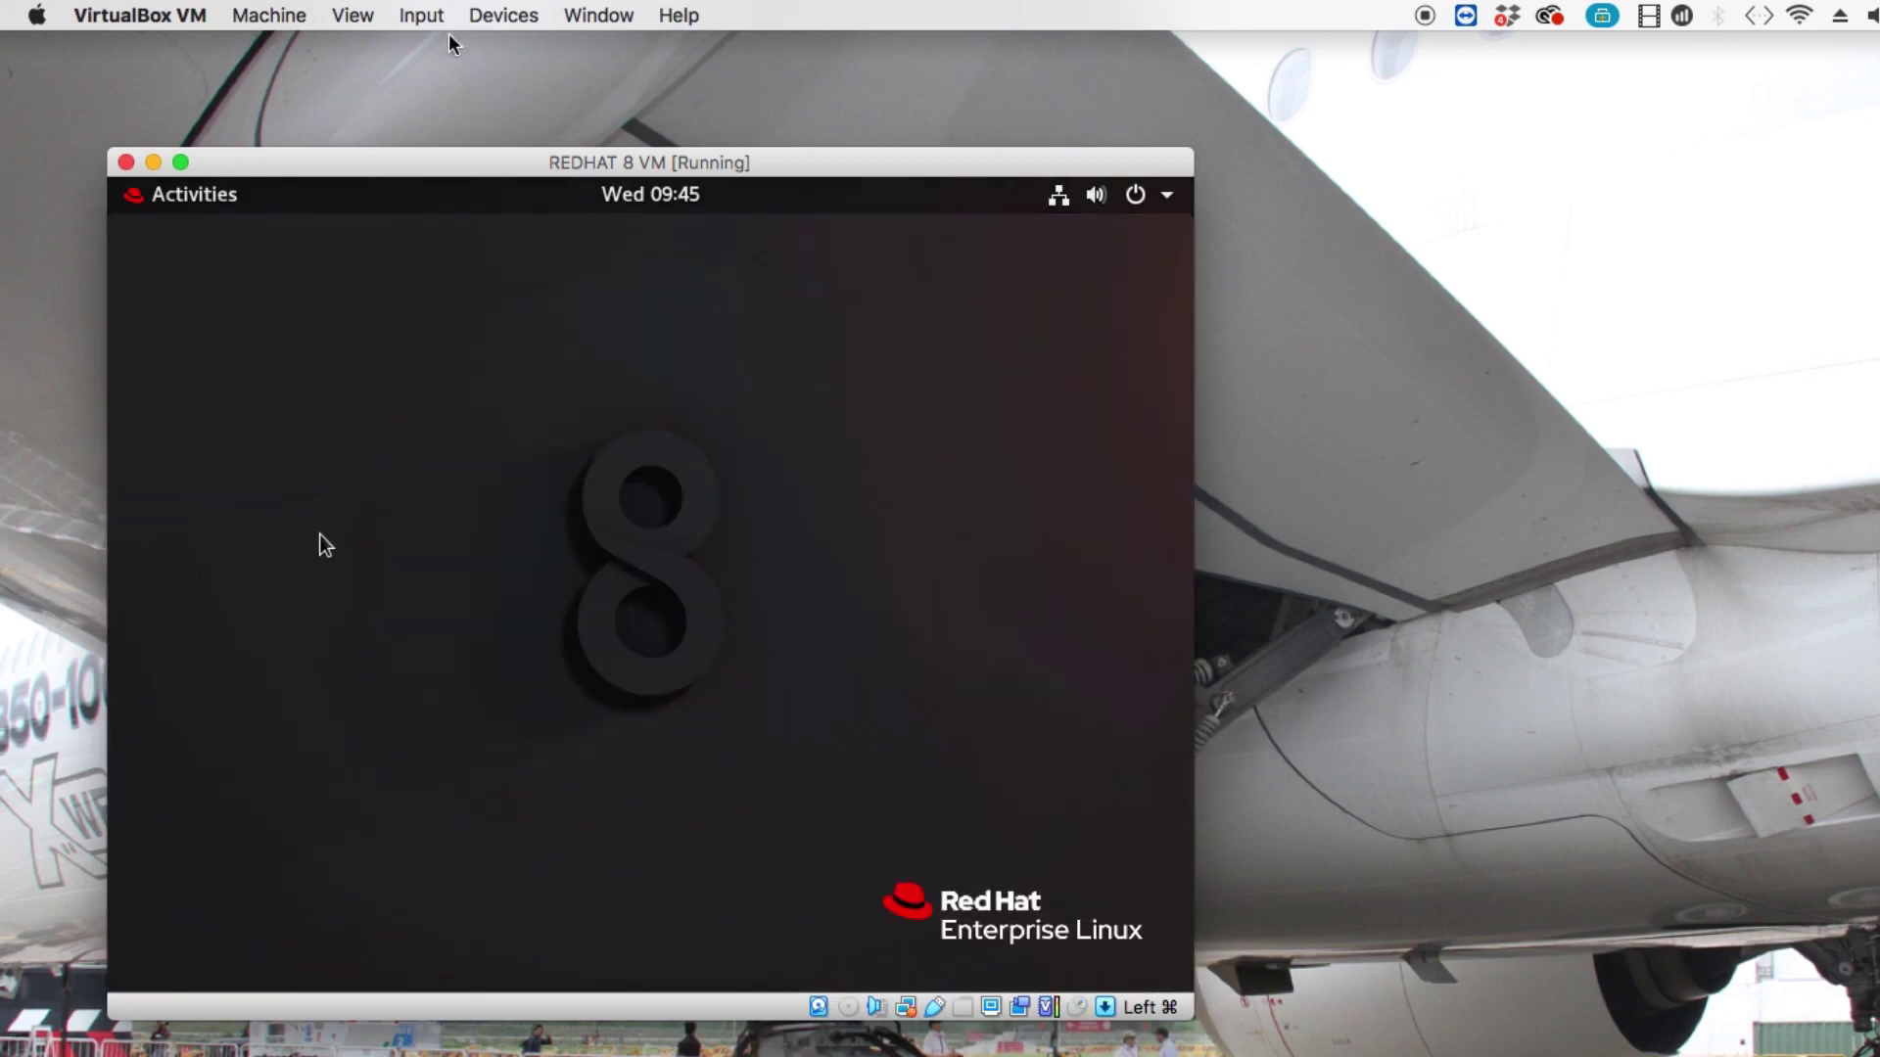
Insert the Guest Additions CD image from the Devices menu, then go to GNOME Activities.
click(299, 15)
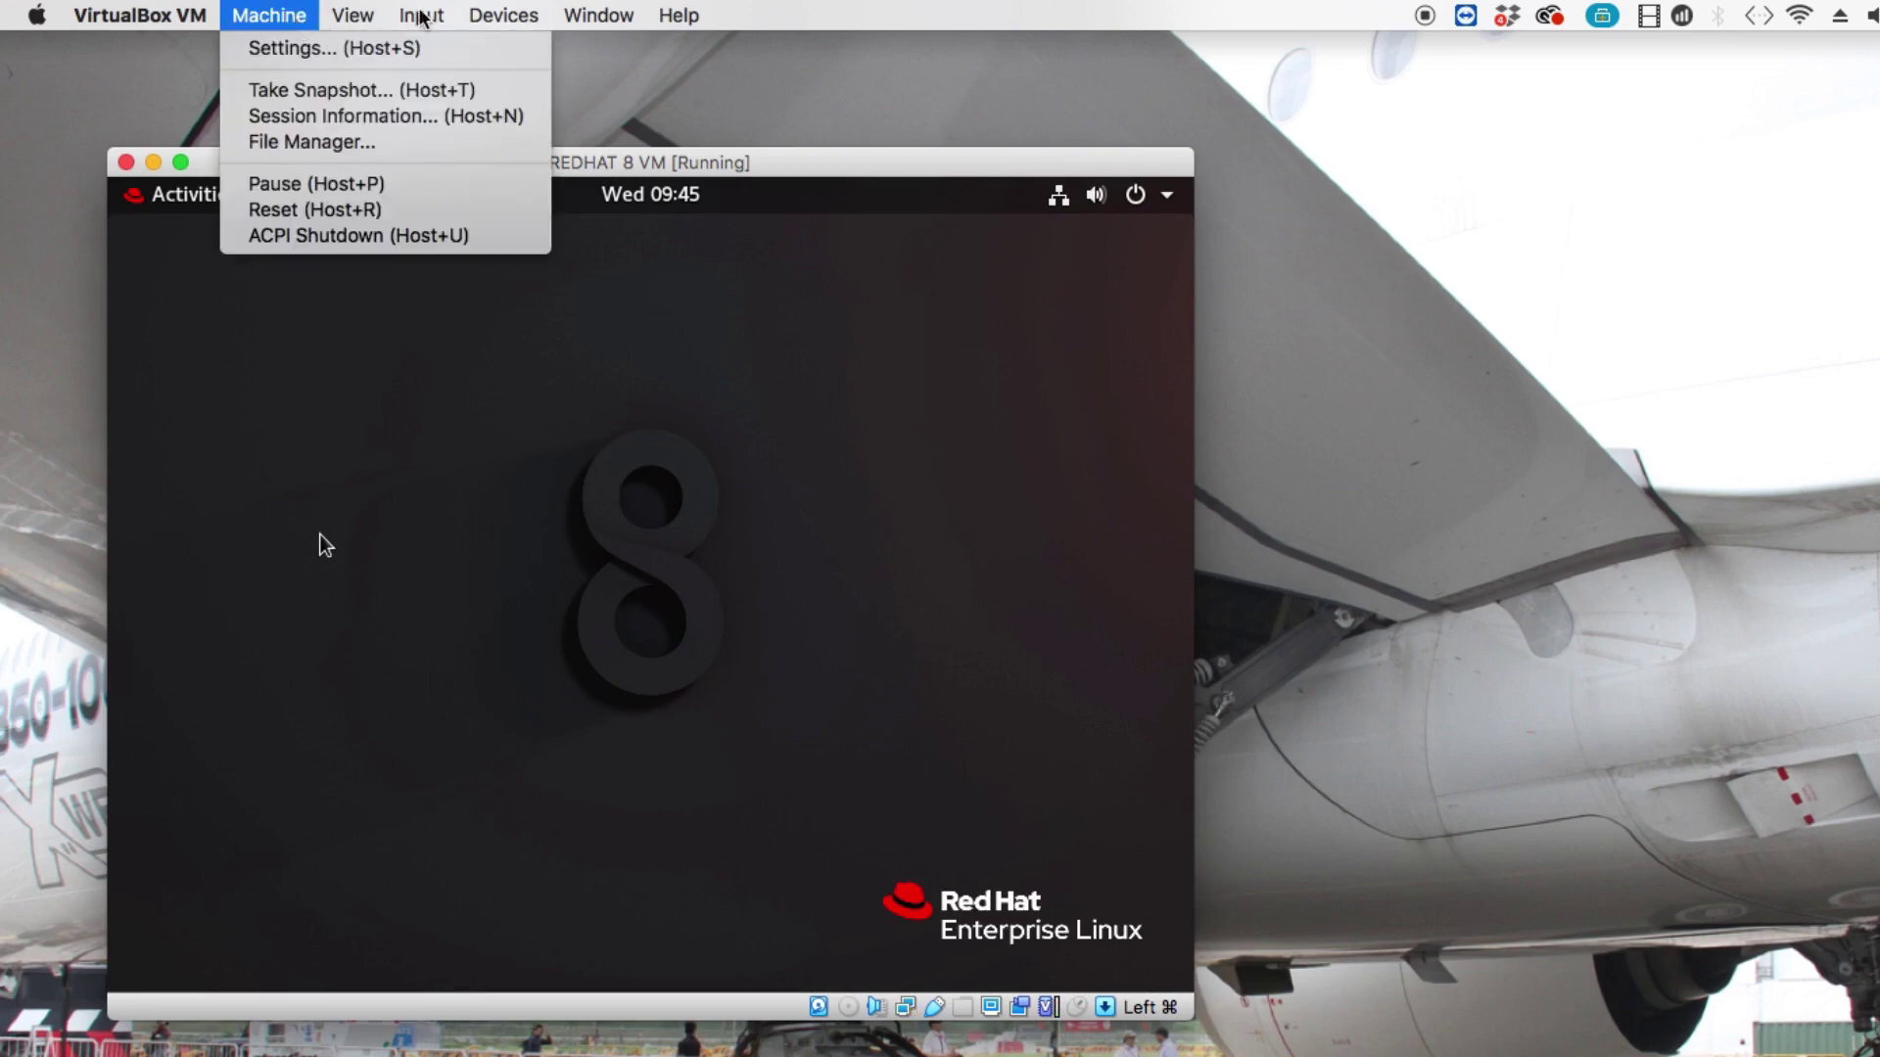
mouse_move(529, 20)
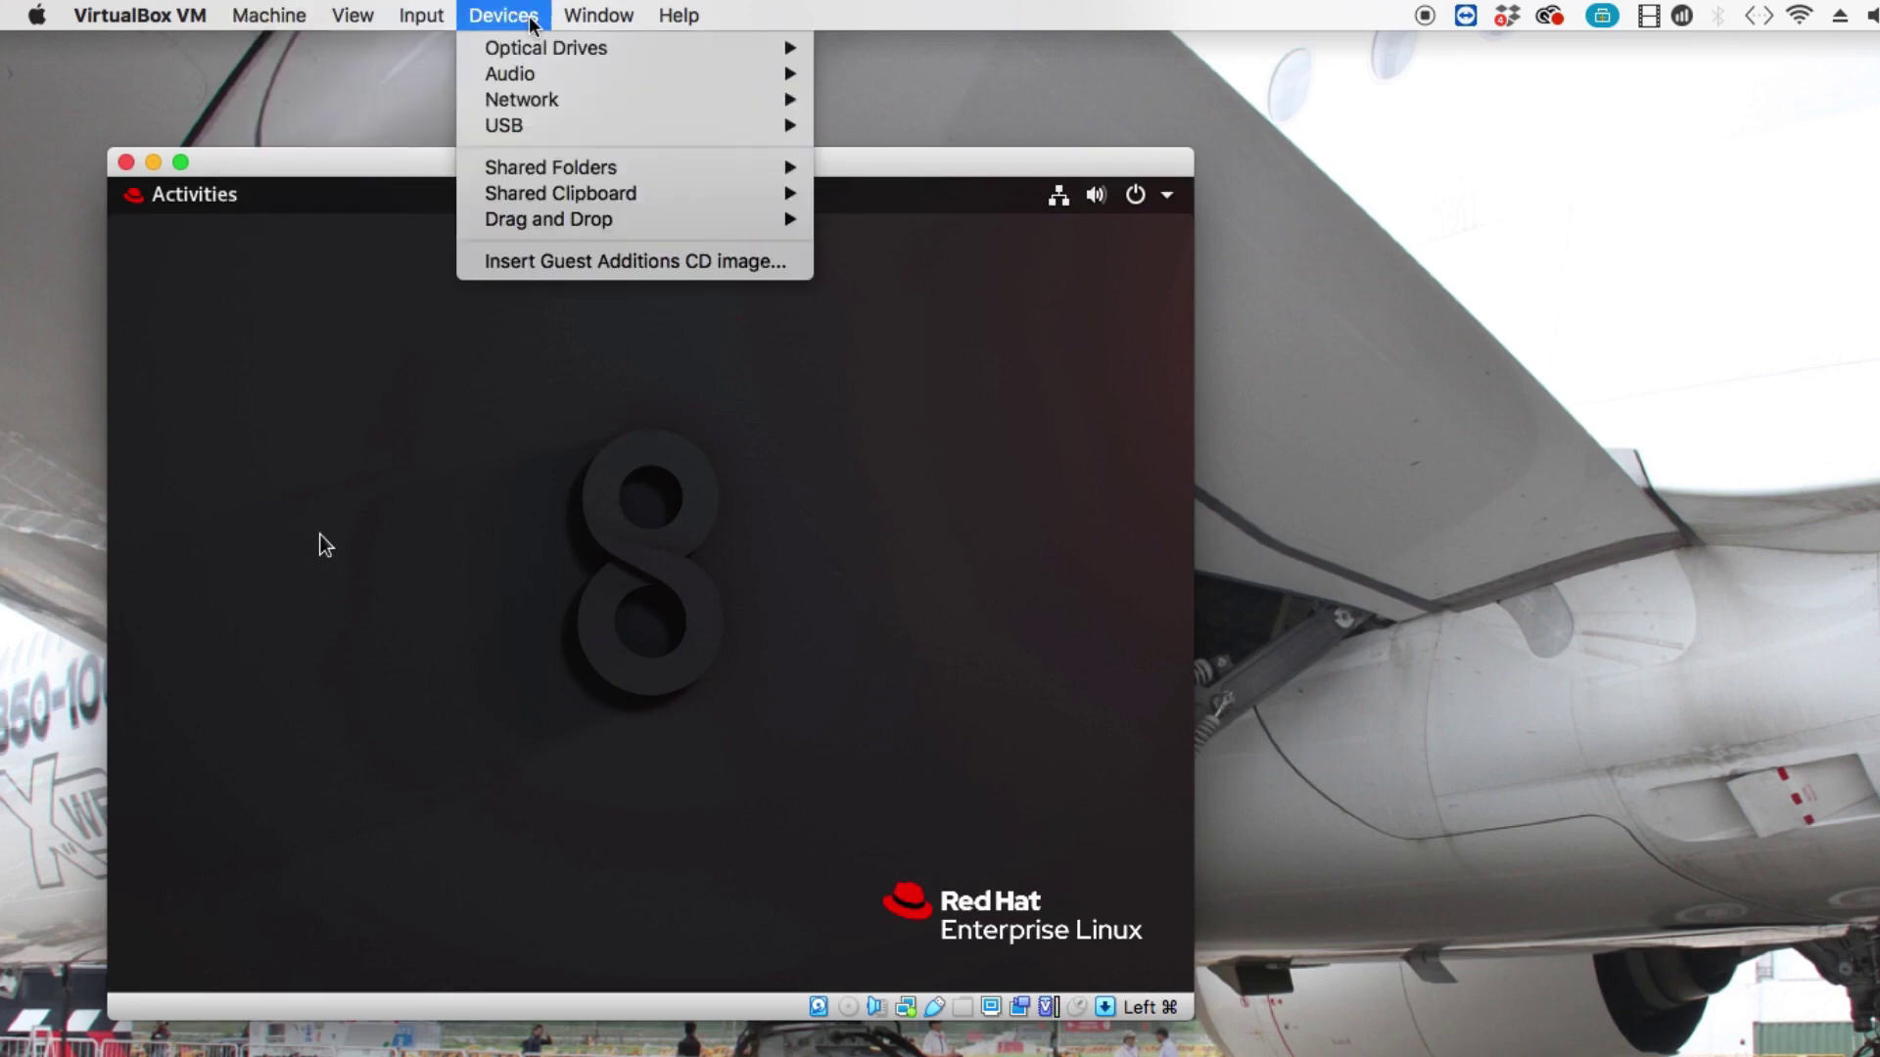
click(625, 262)
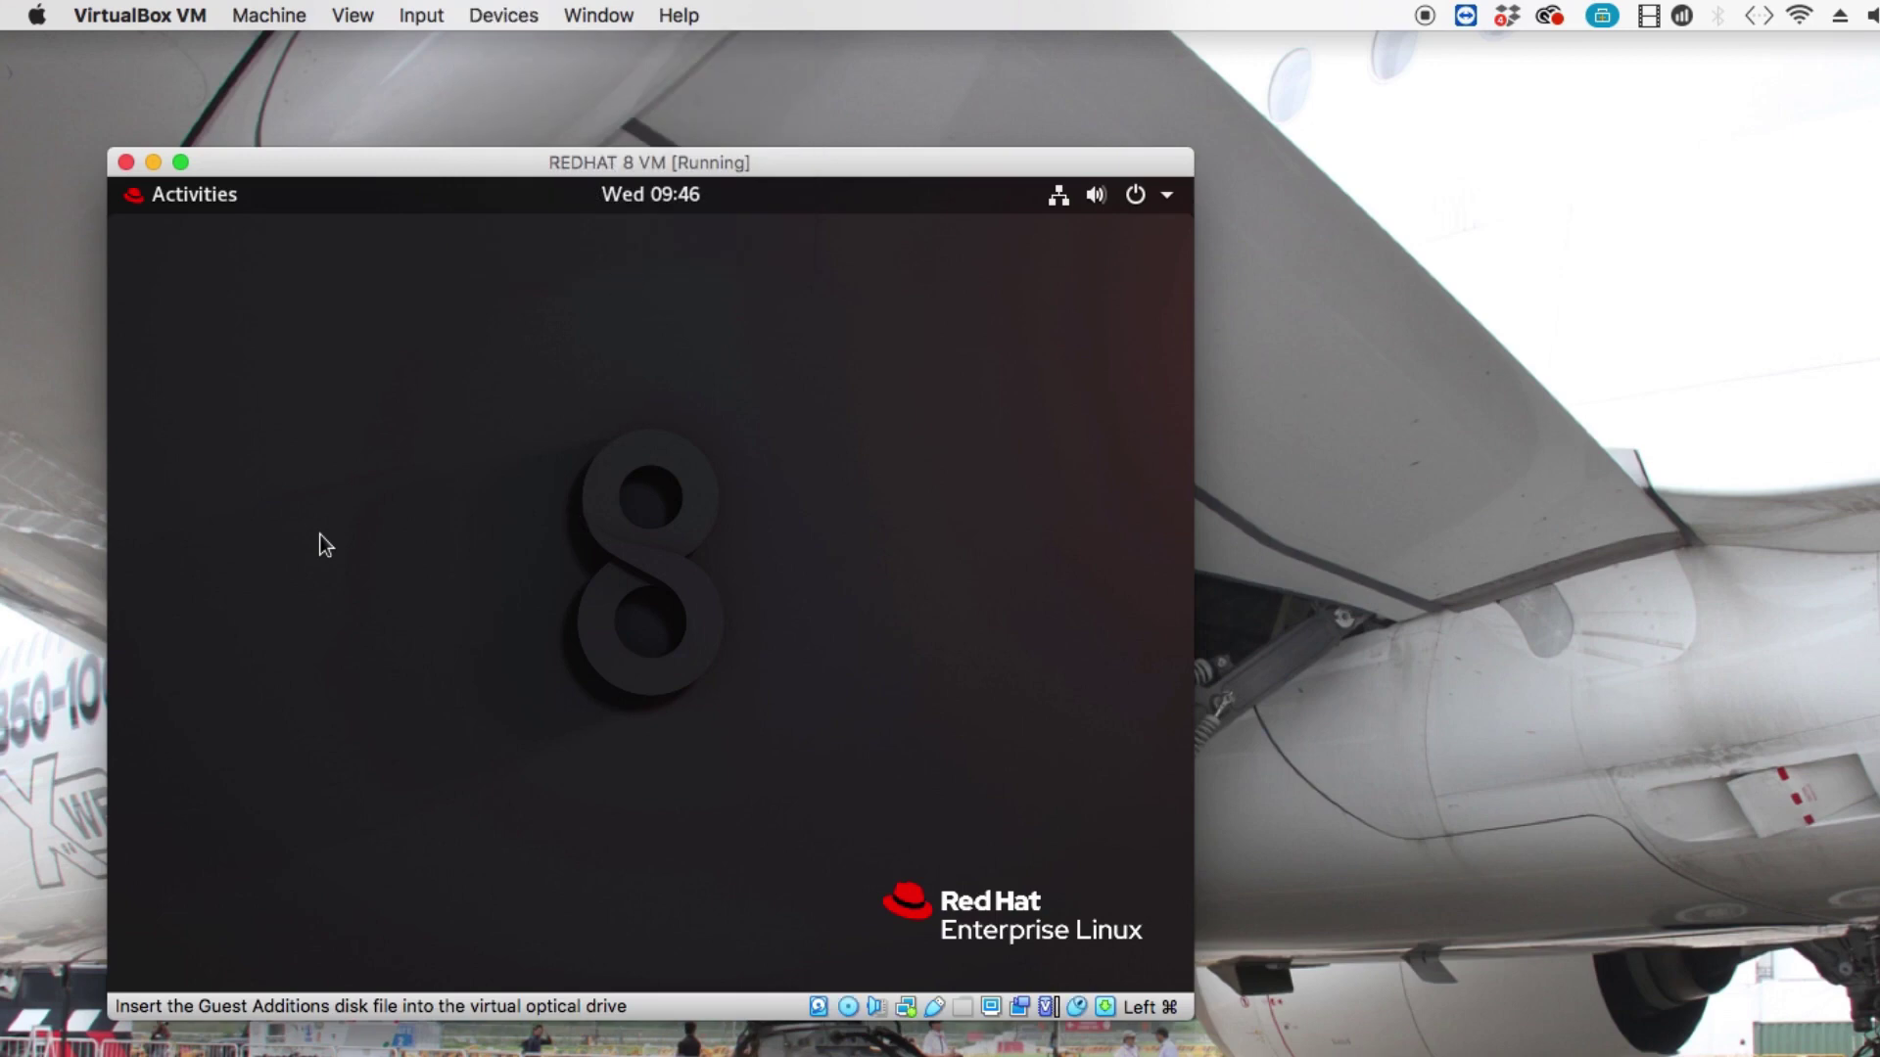
click(202, 192)
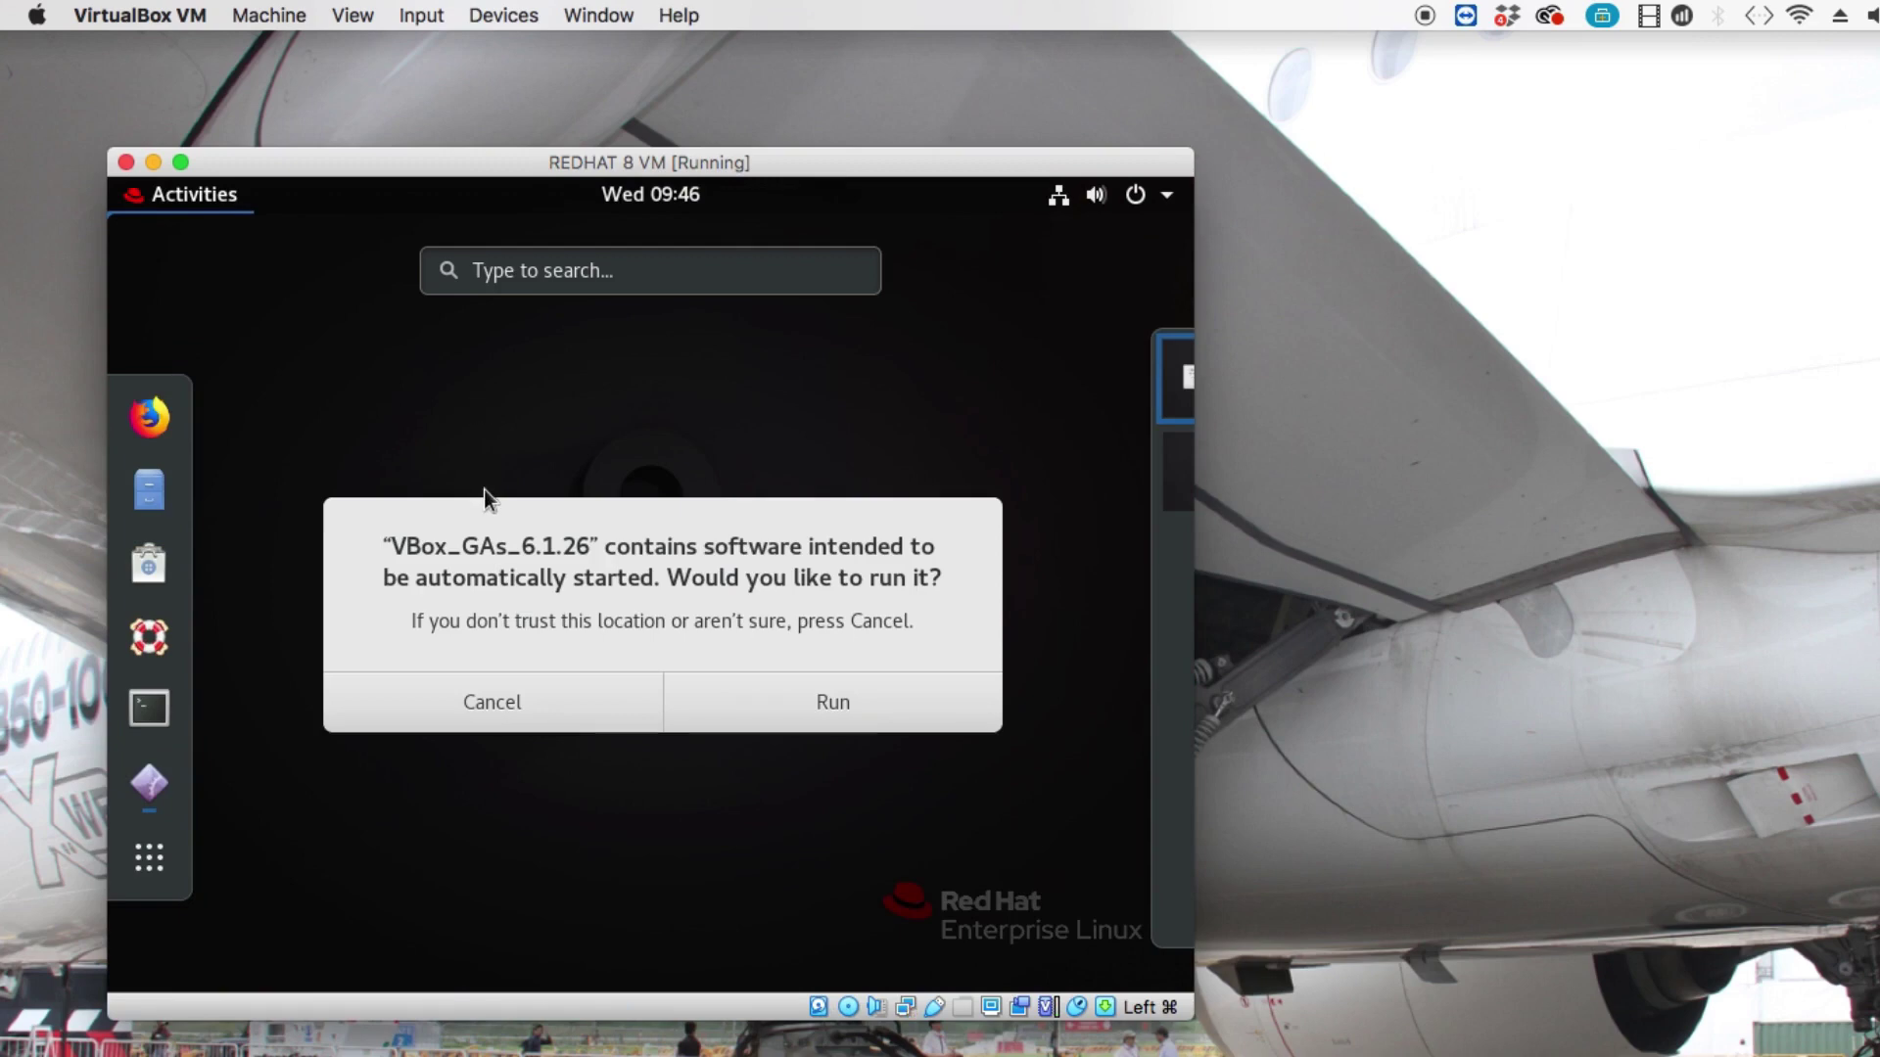
Run the VBox_GAs_6.1.26 autorun installer, authenticating with the administrator password.
click(795, 709)
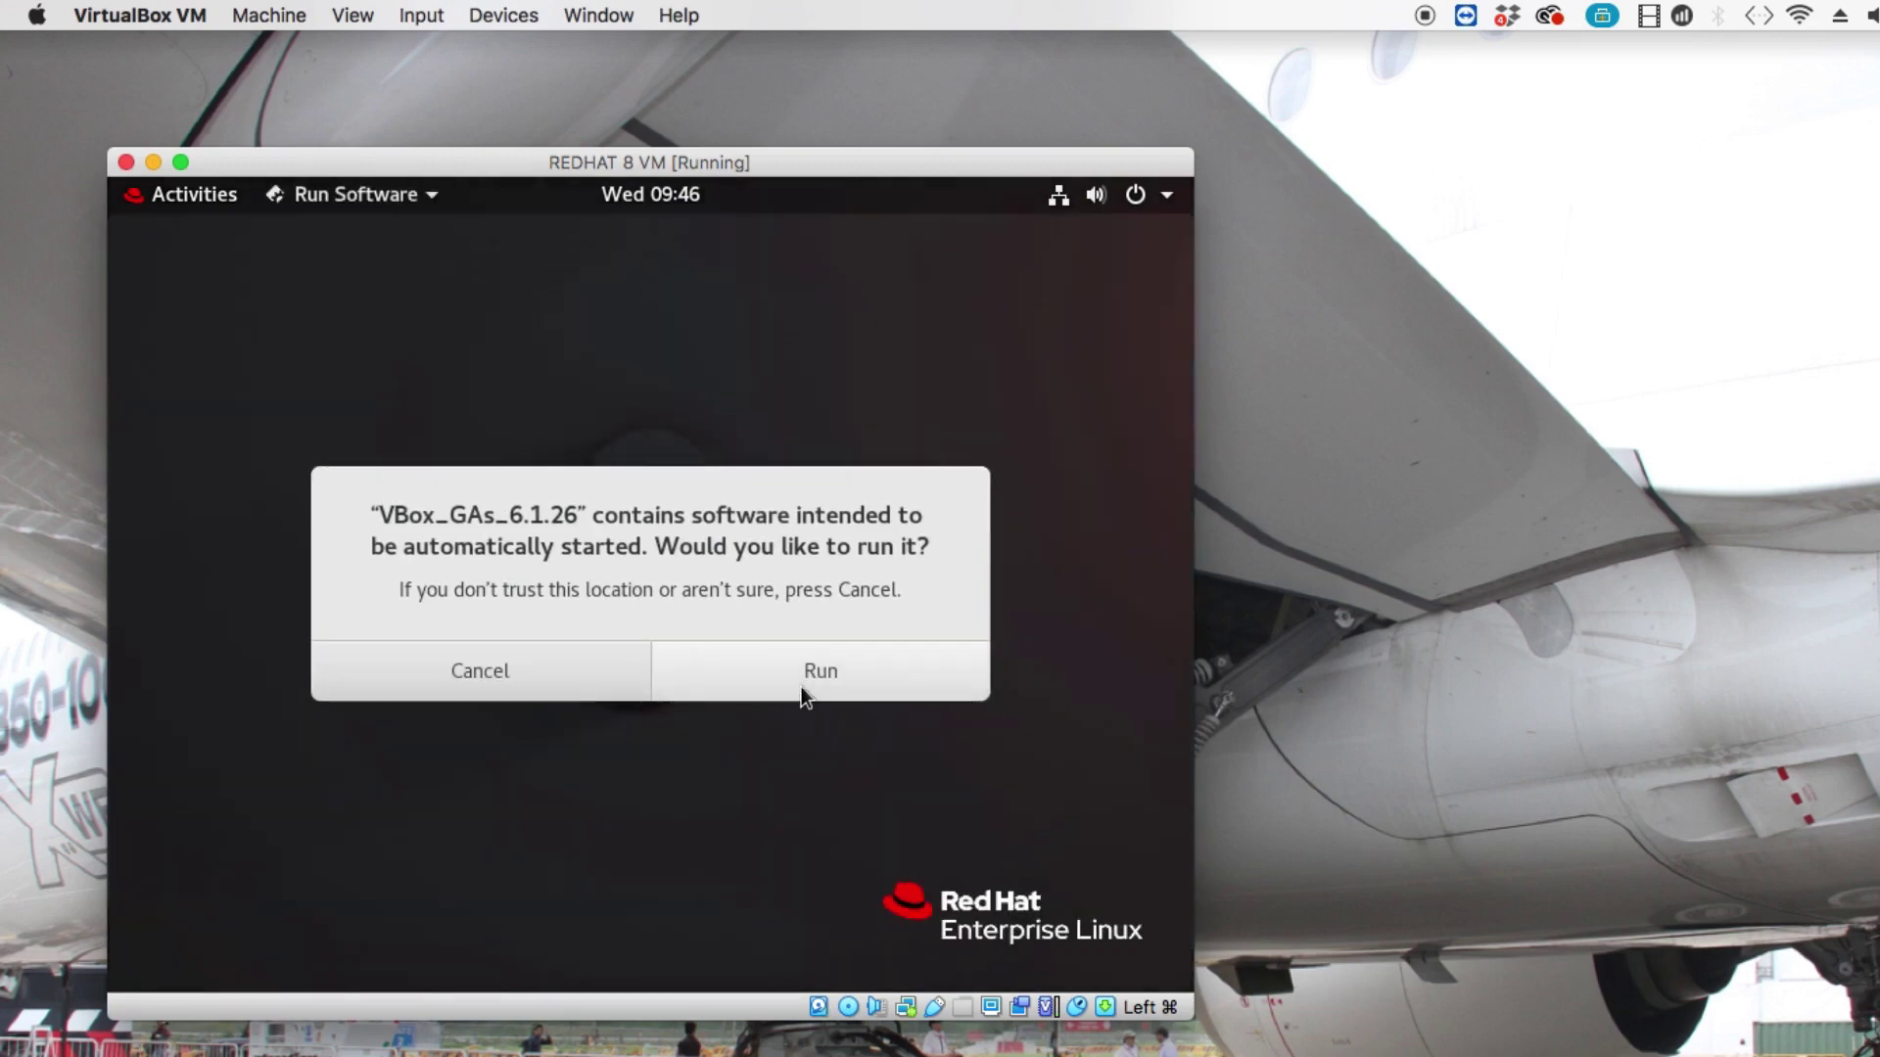
click(801, 685)
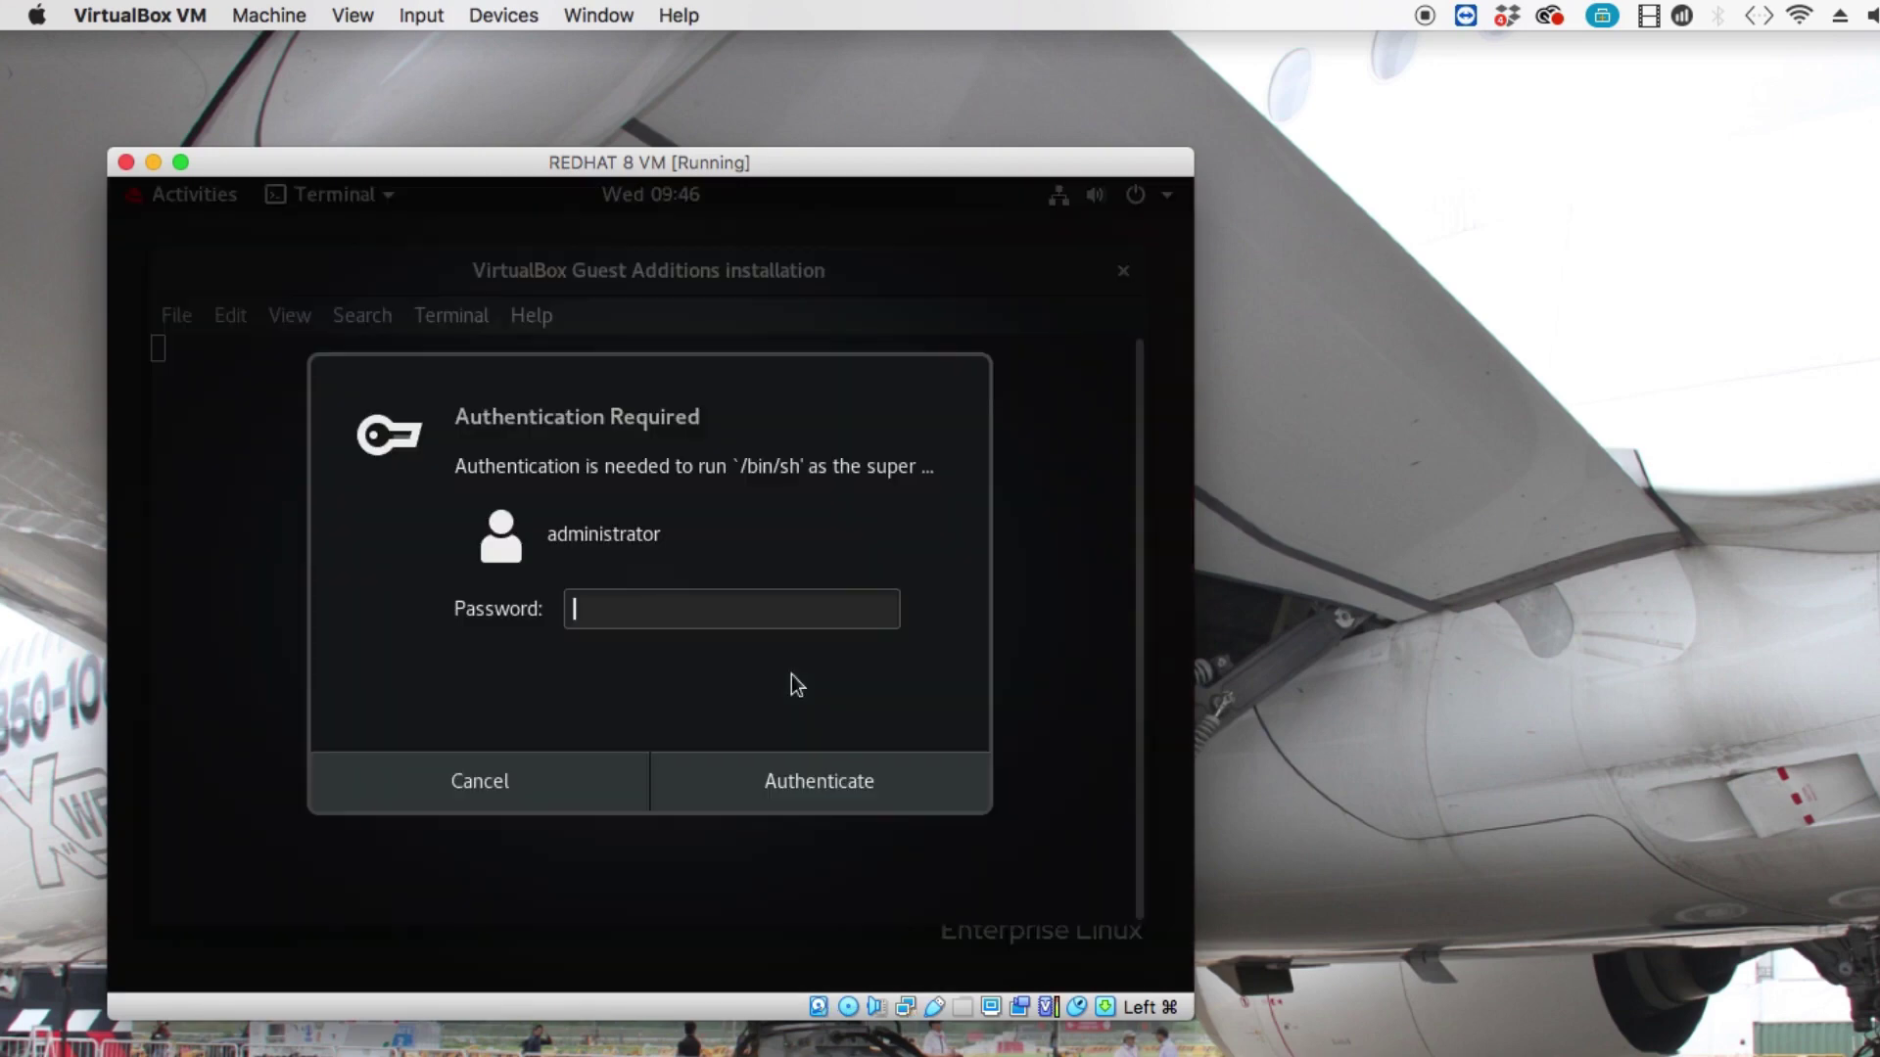
text(••••••••••••••)
key(Return)
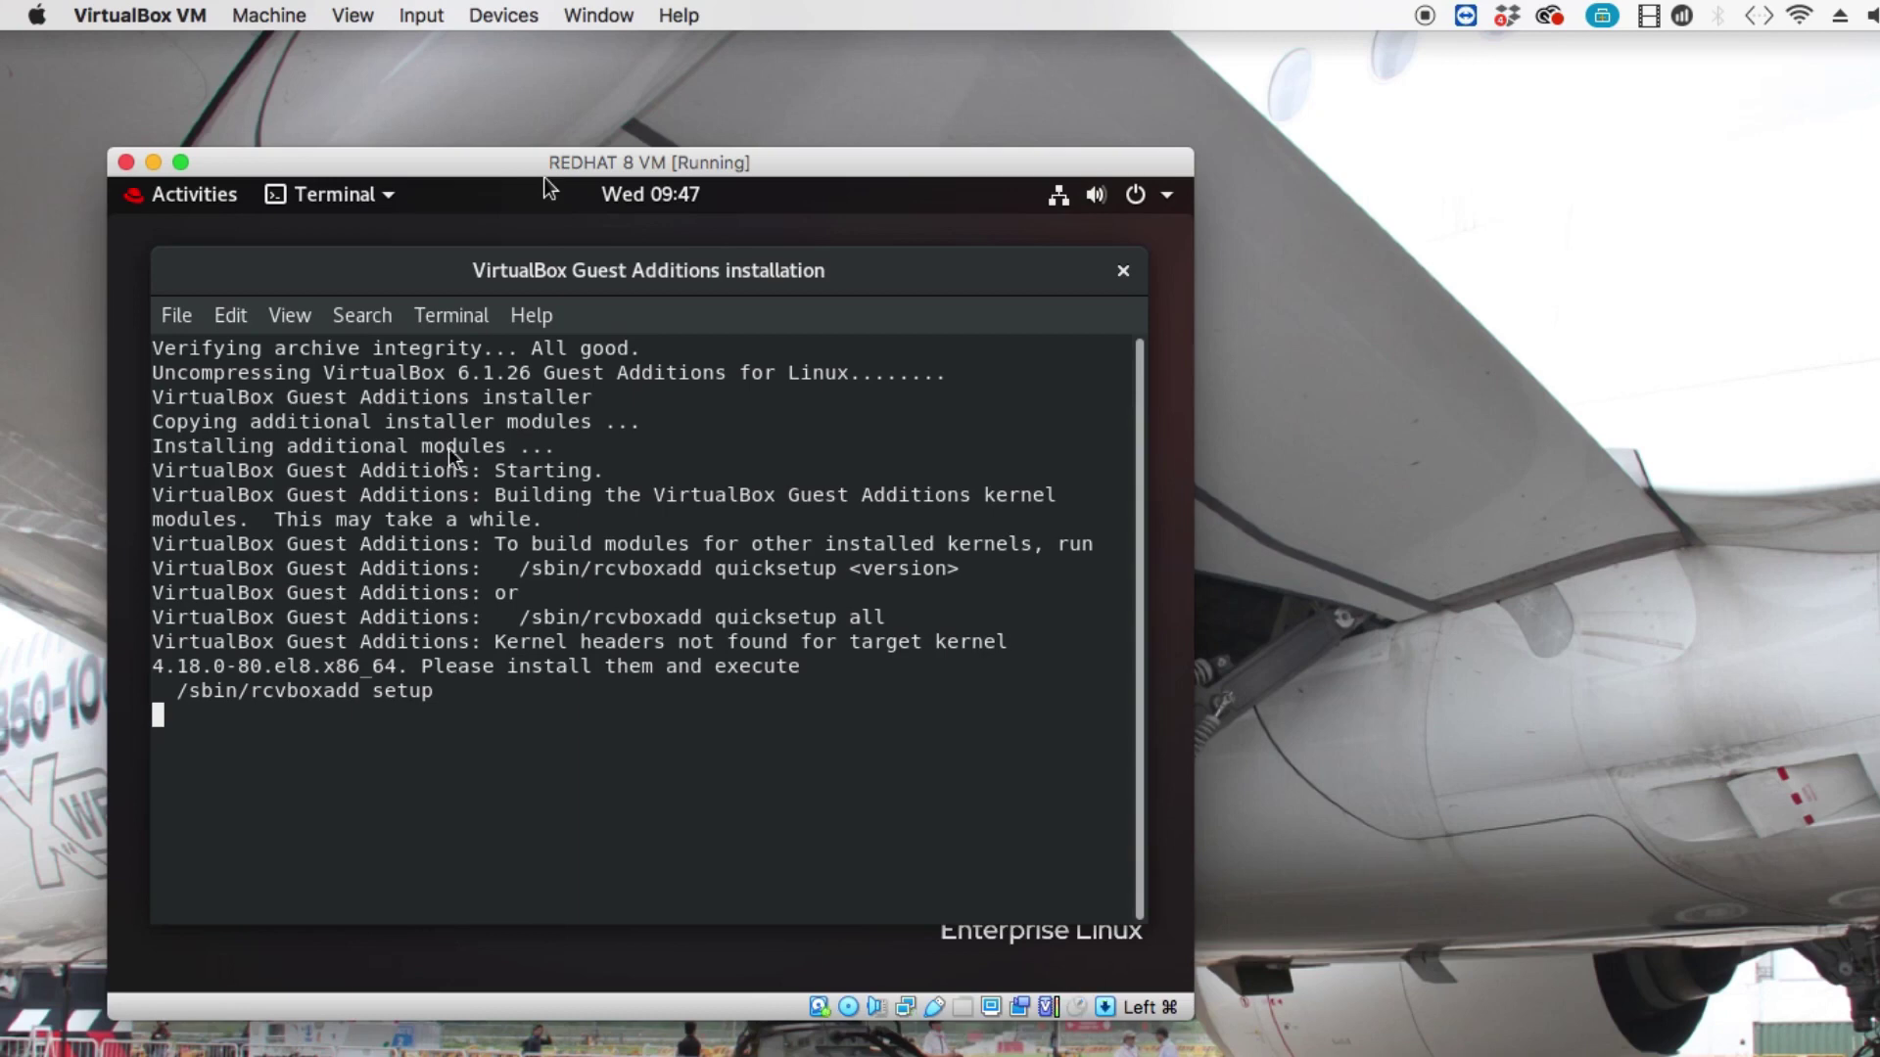
drag(443, 162, 412, 137)
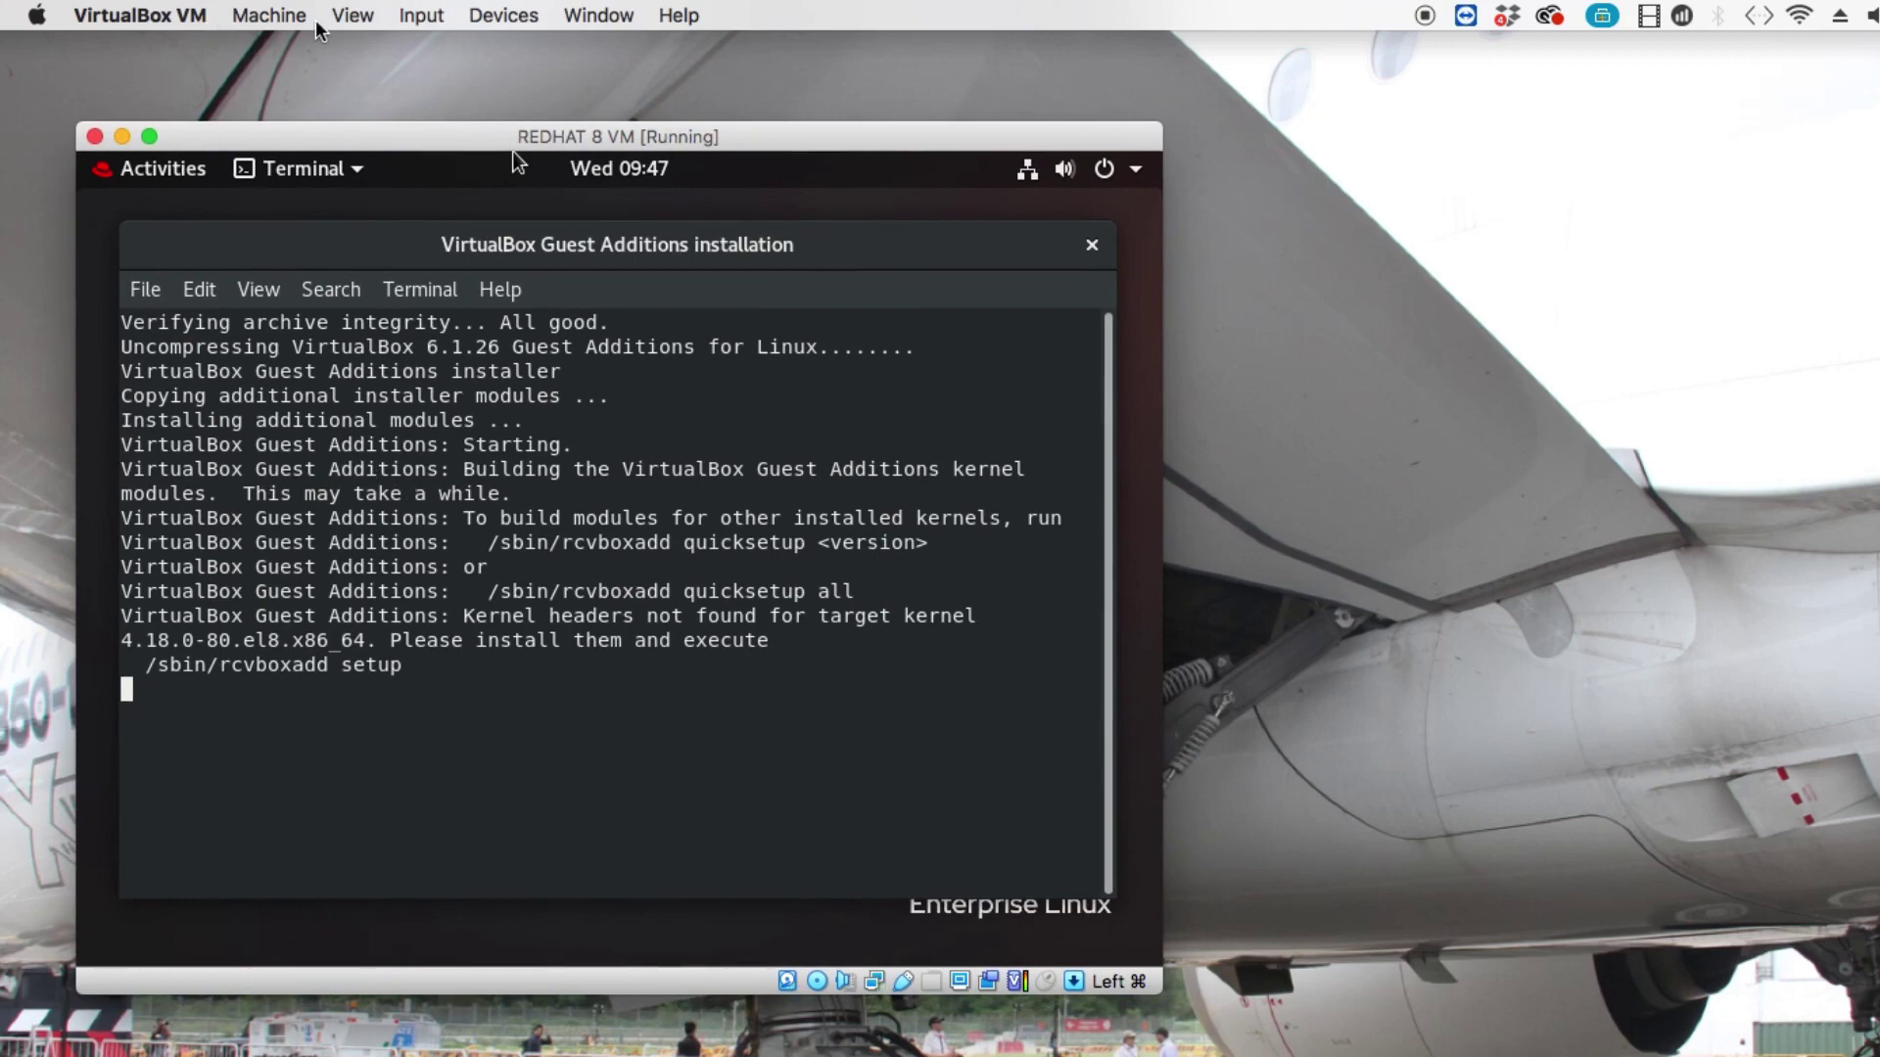
Open the VirtualBox Forums page from the VM's Help menu, then restore the VirtualBox Manager window.
click(590, 17)
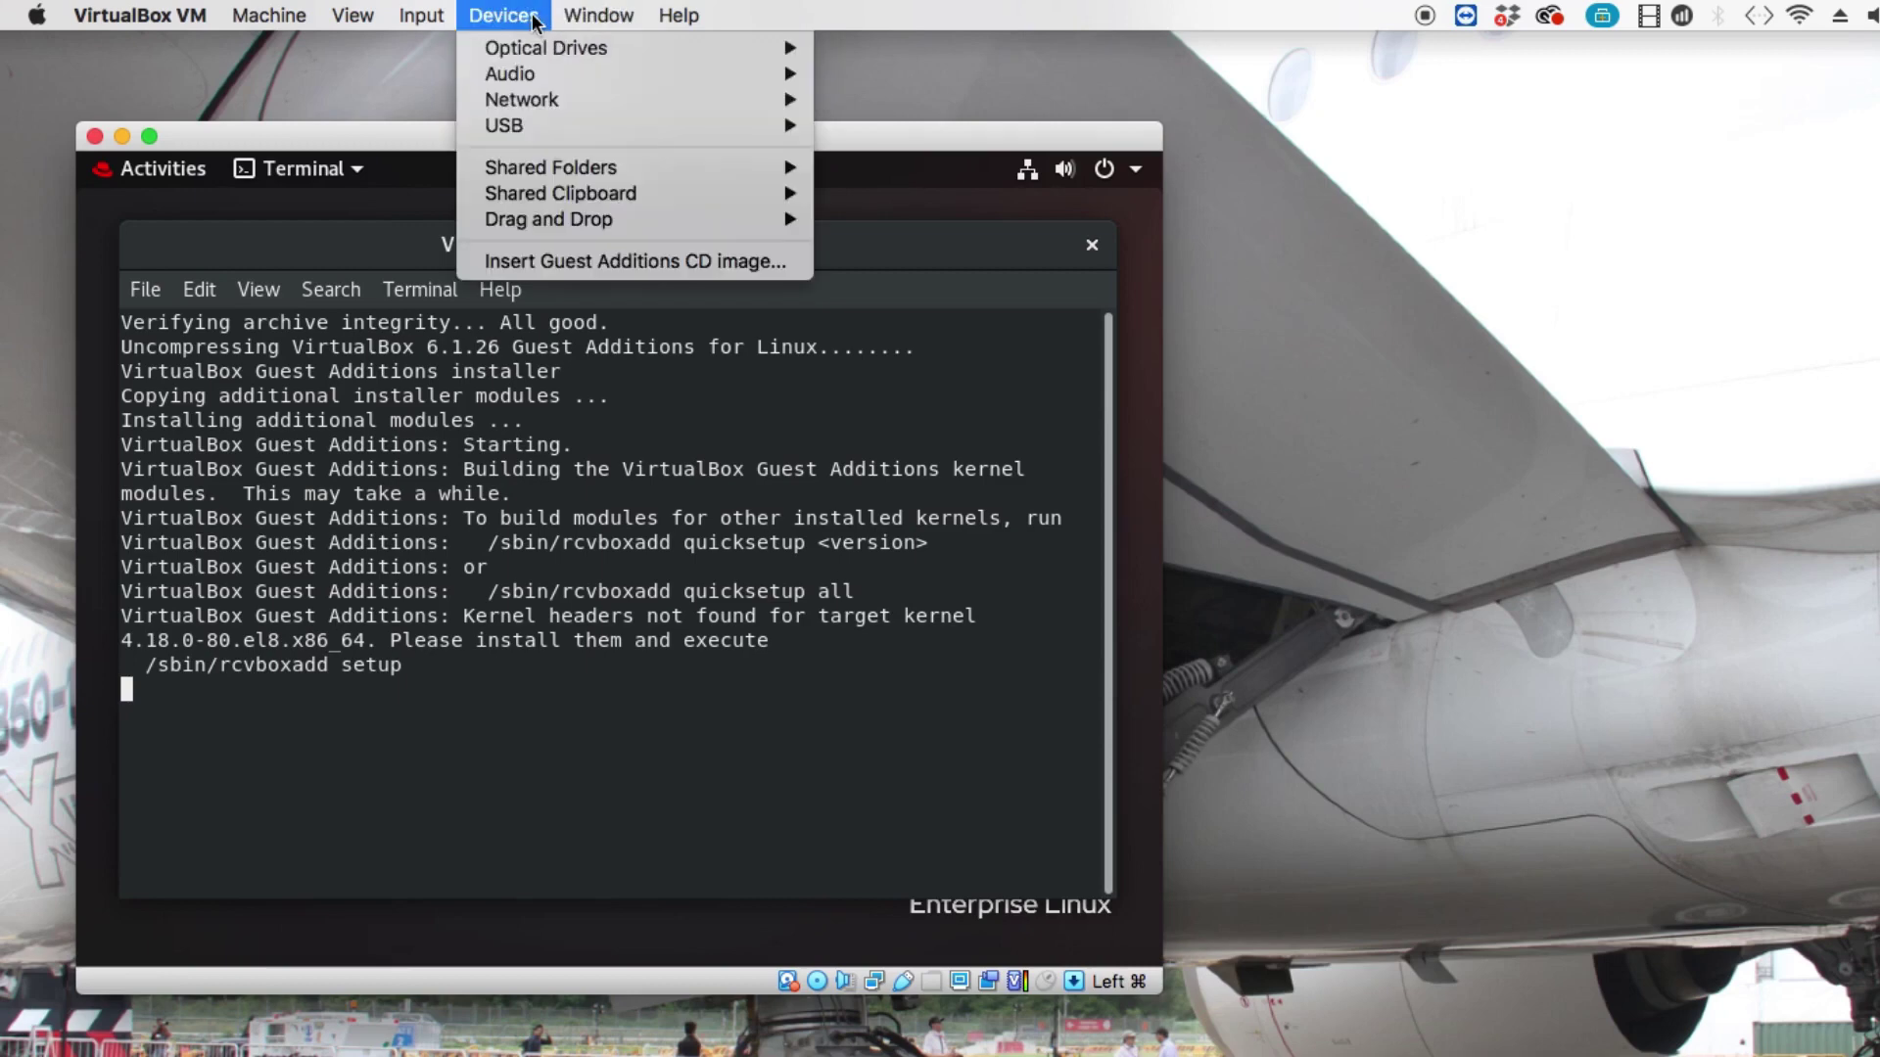
mouse_move(272, 19)
mouse_move(336, 19)
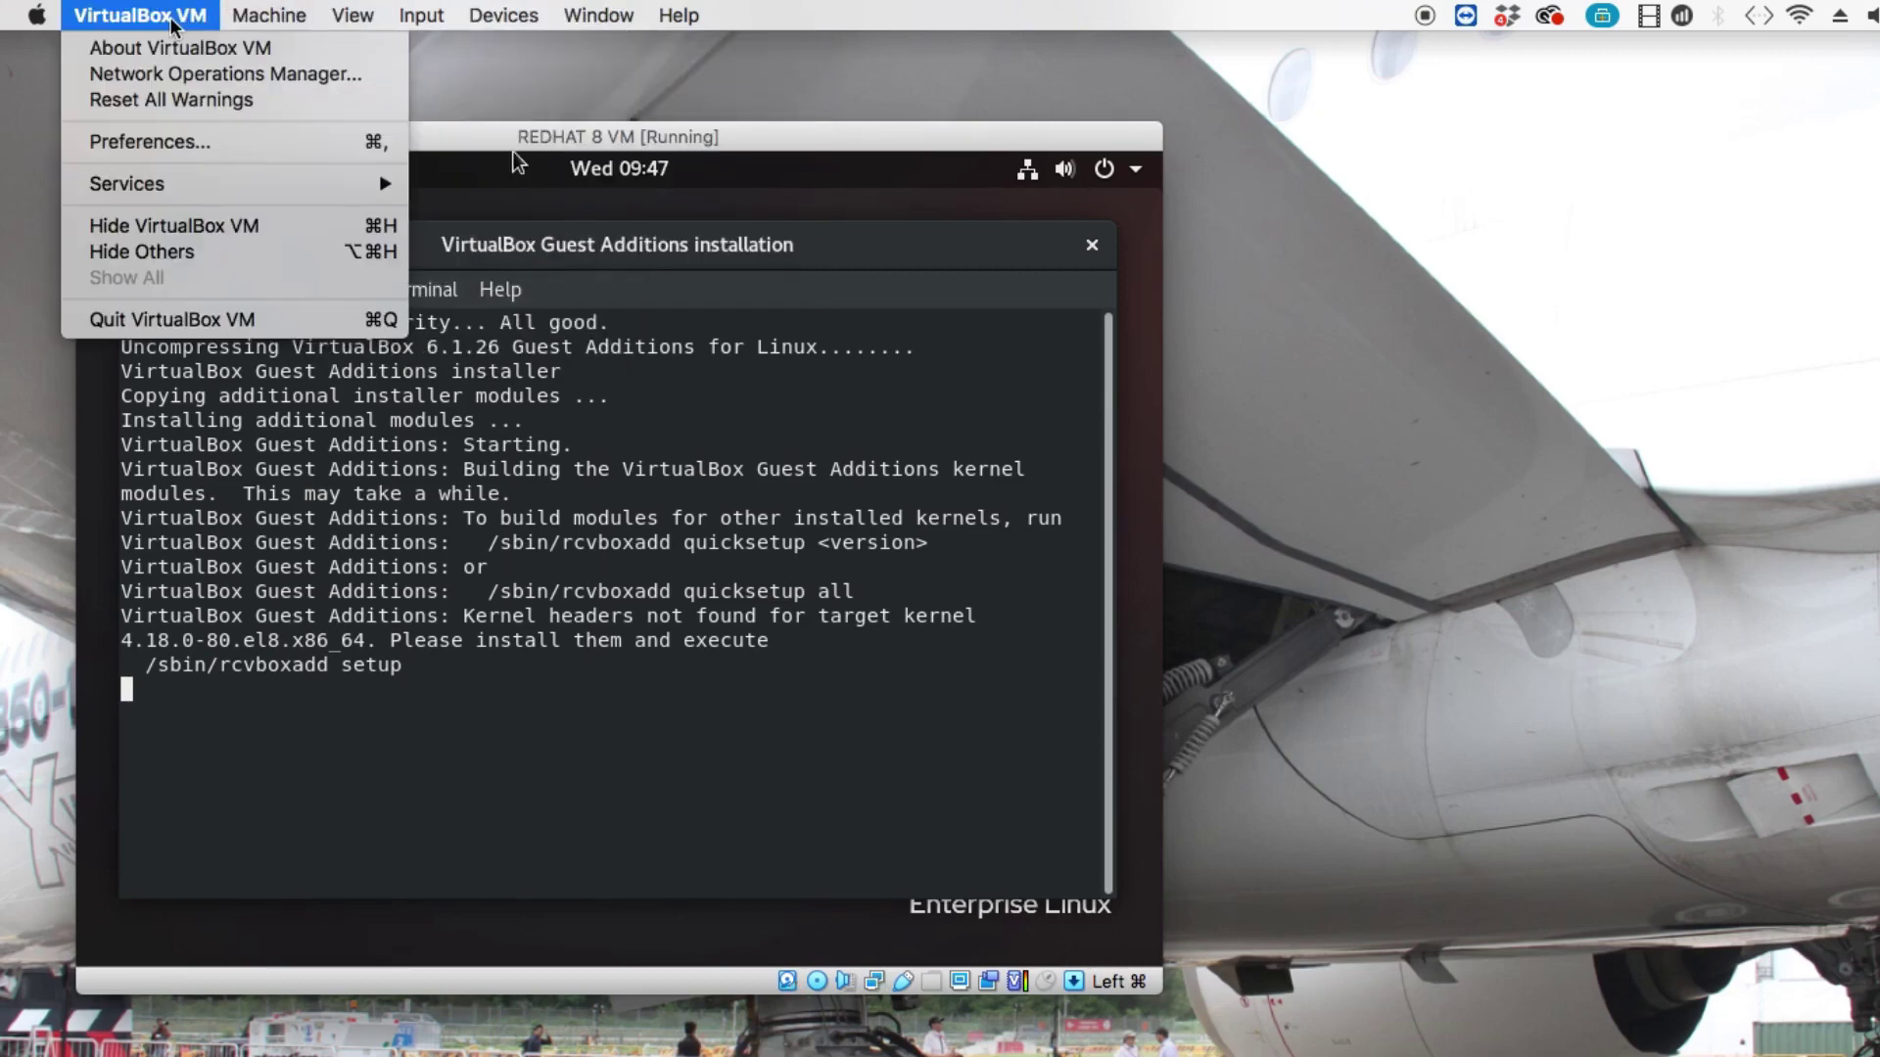
mouse_move(395, 11)
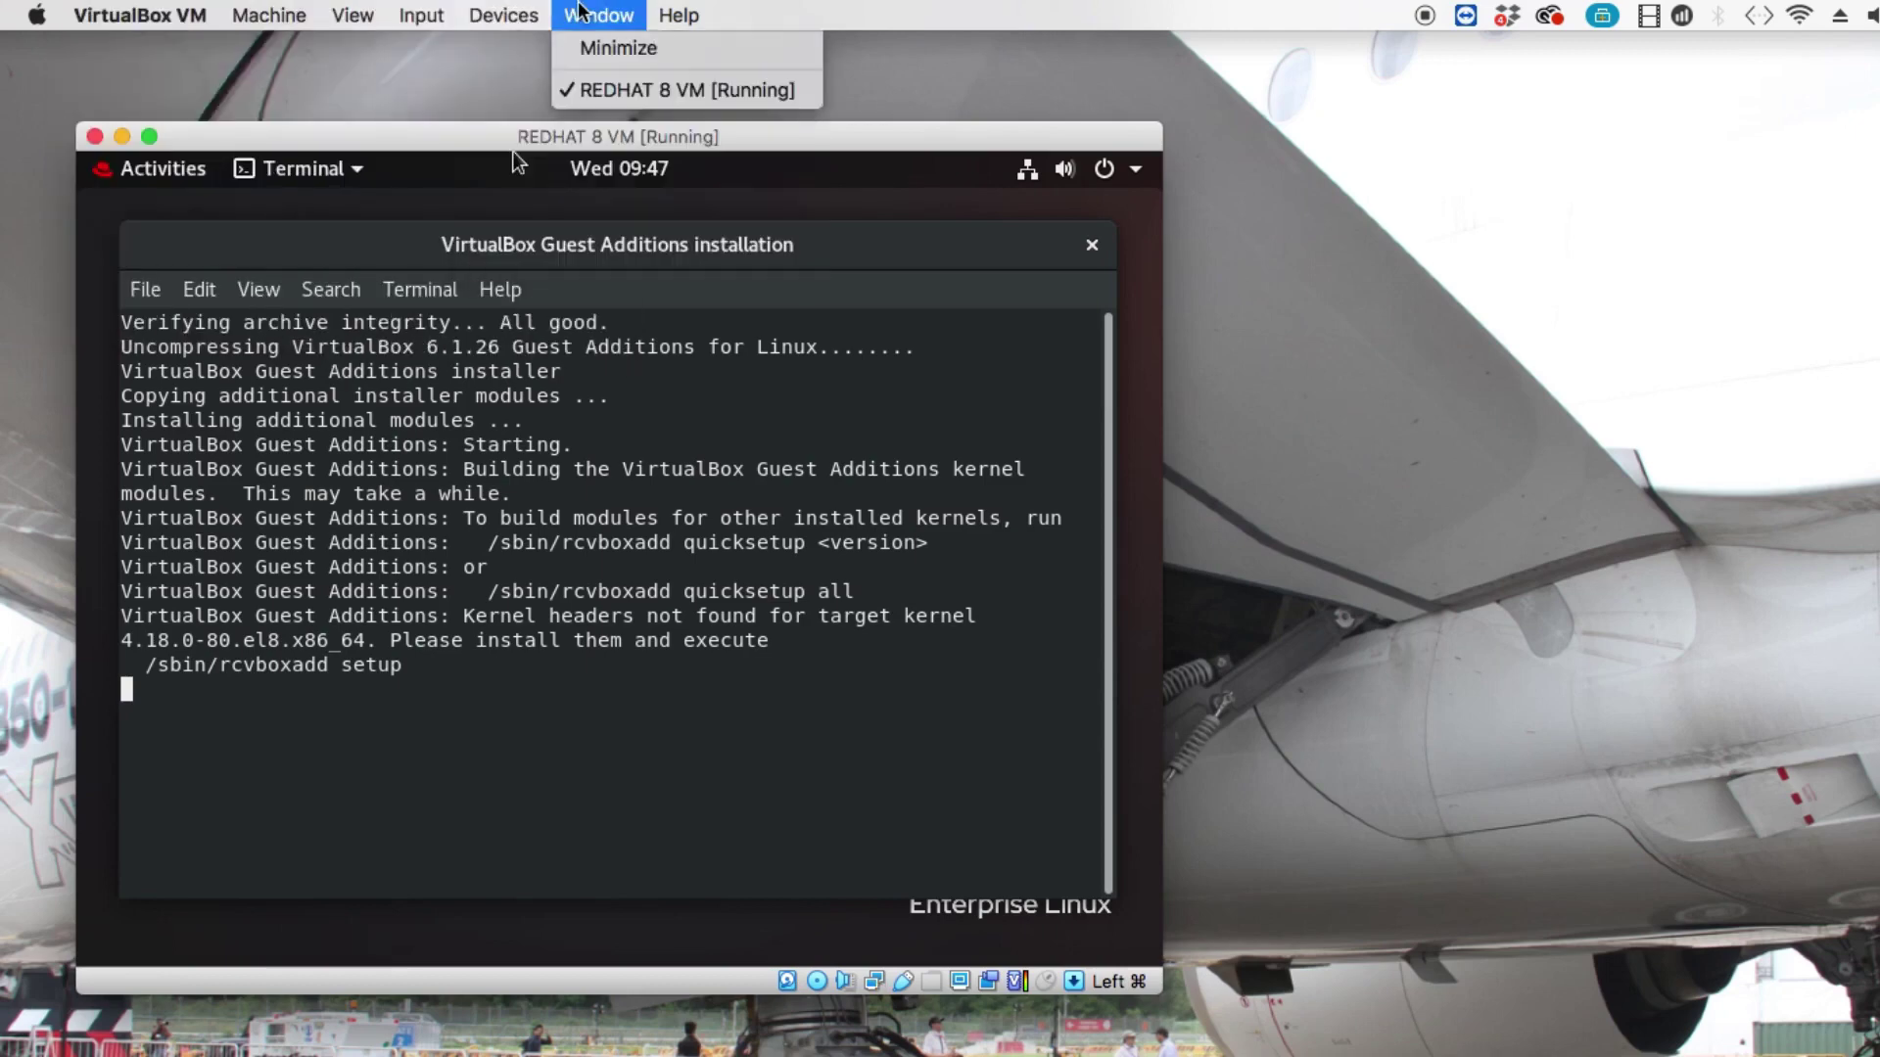
mouse_move(694, 20)
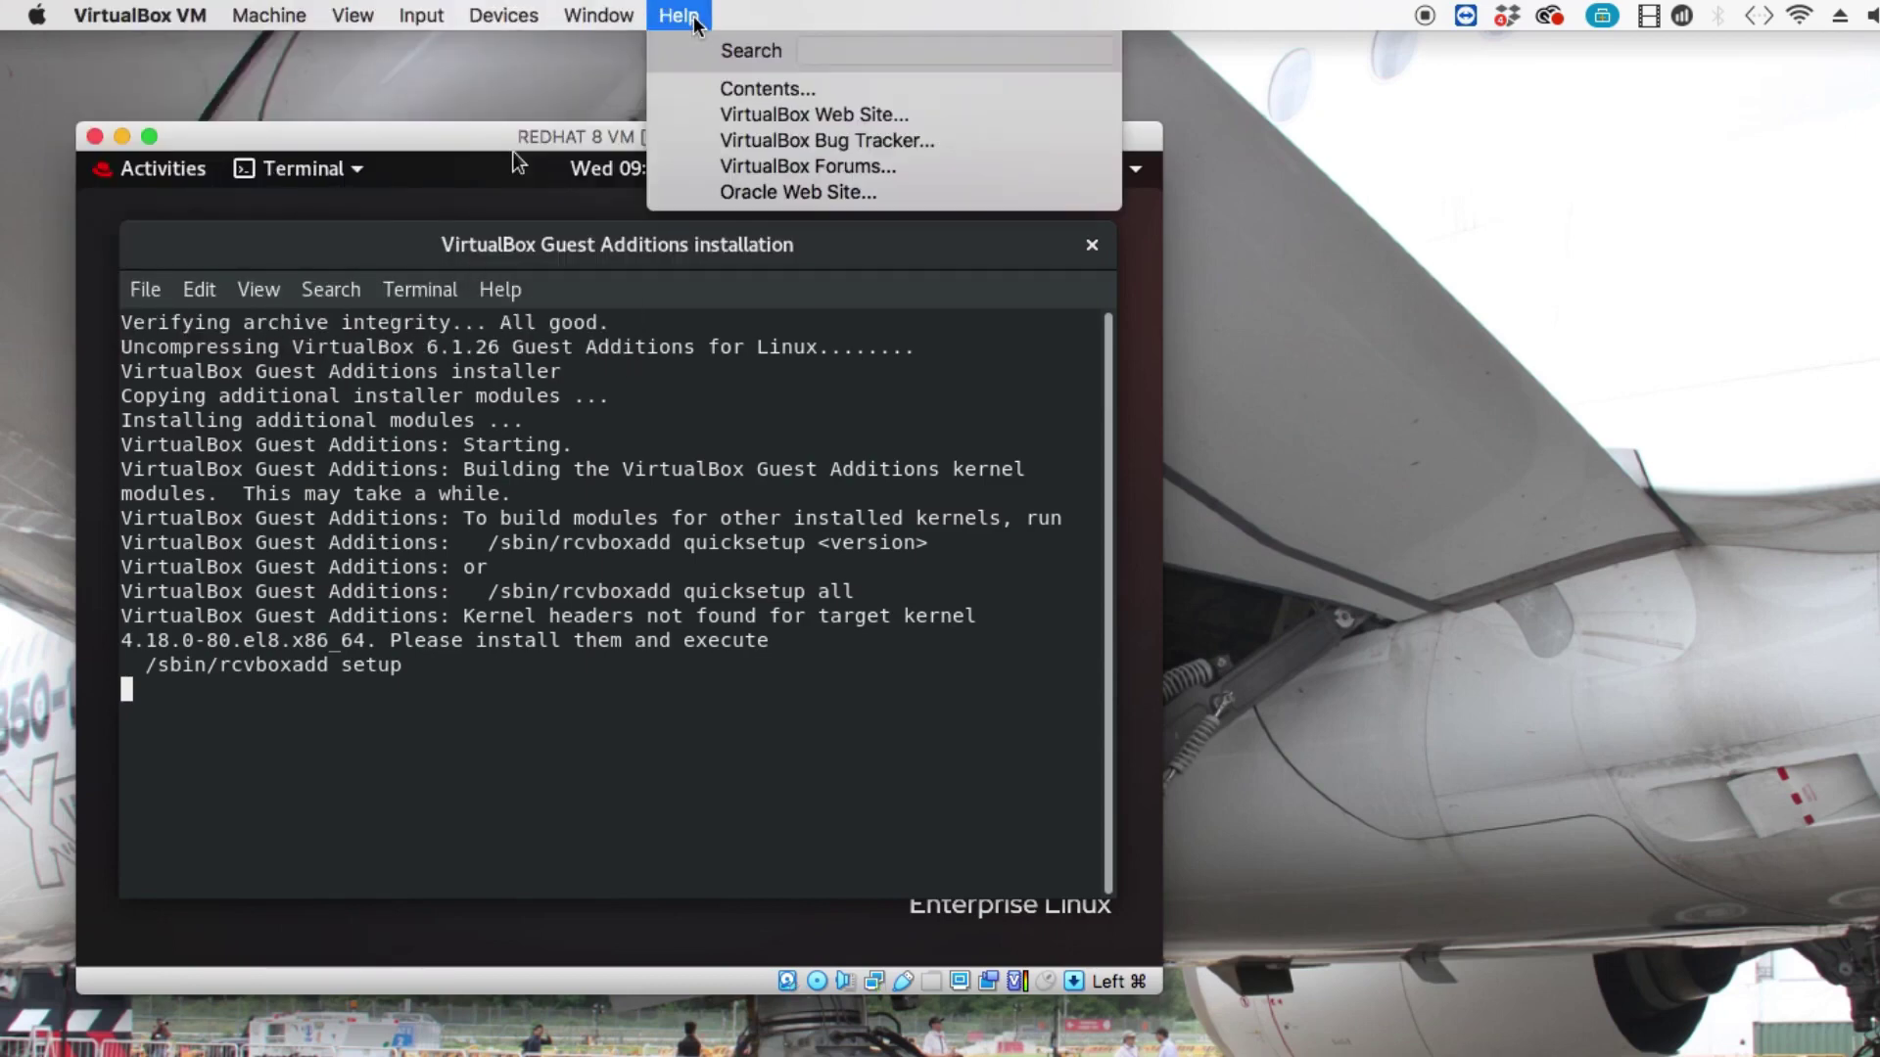
click(808, 167)
click(1762, 1056)
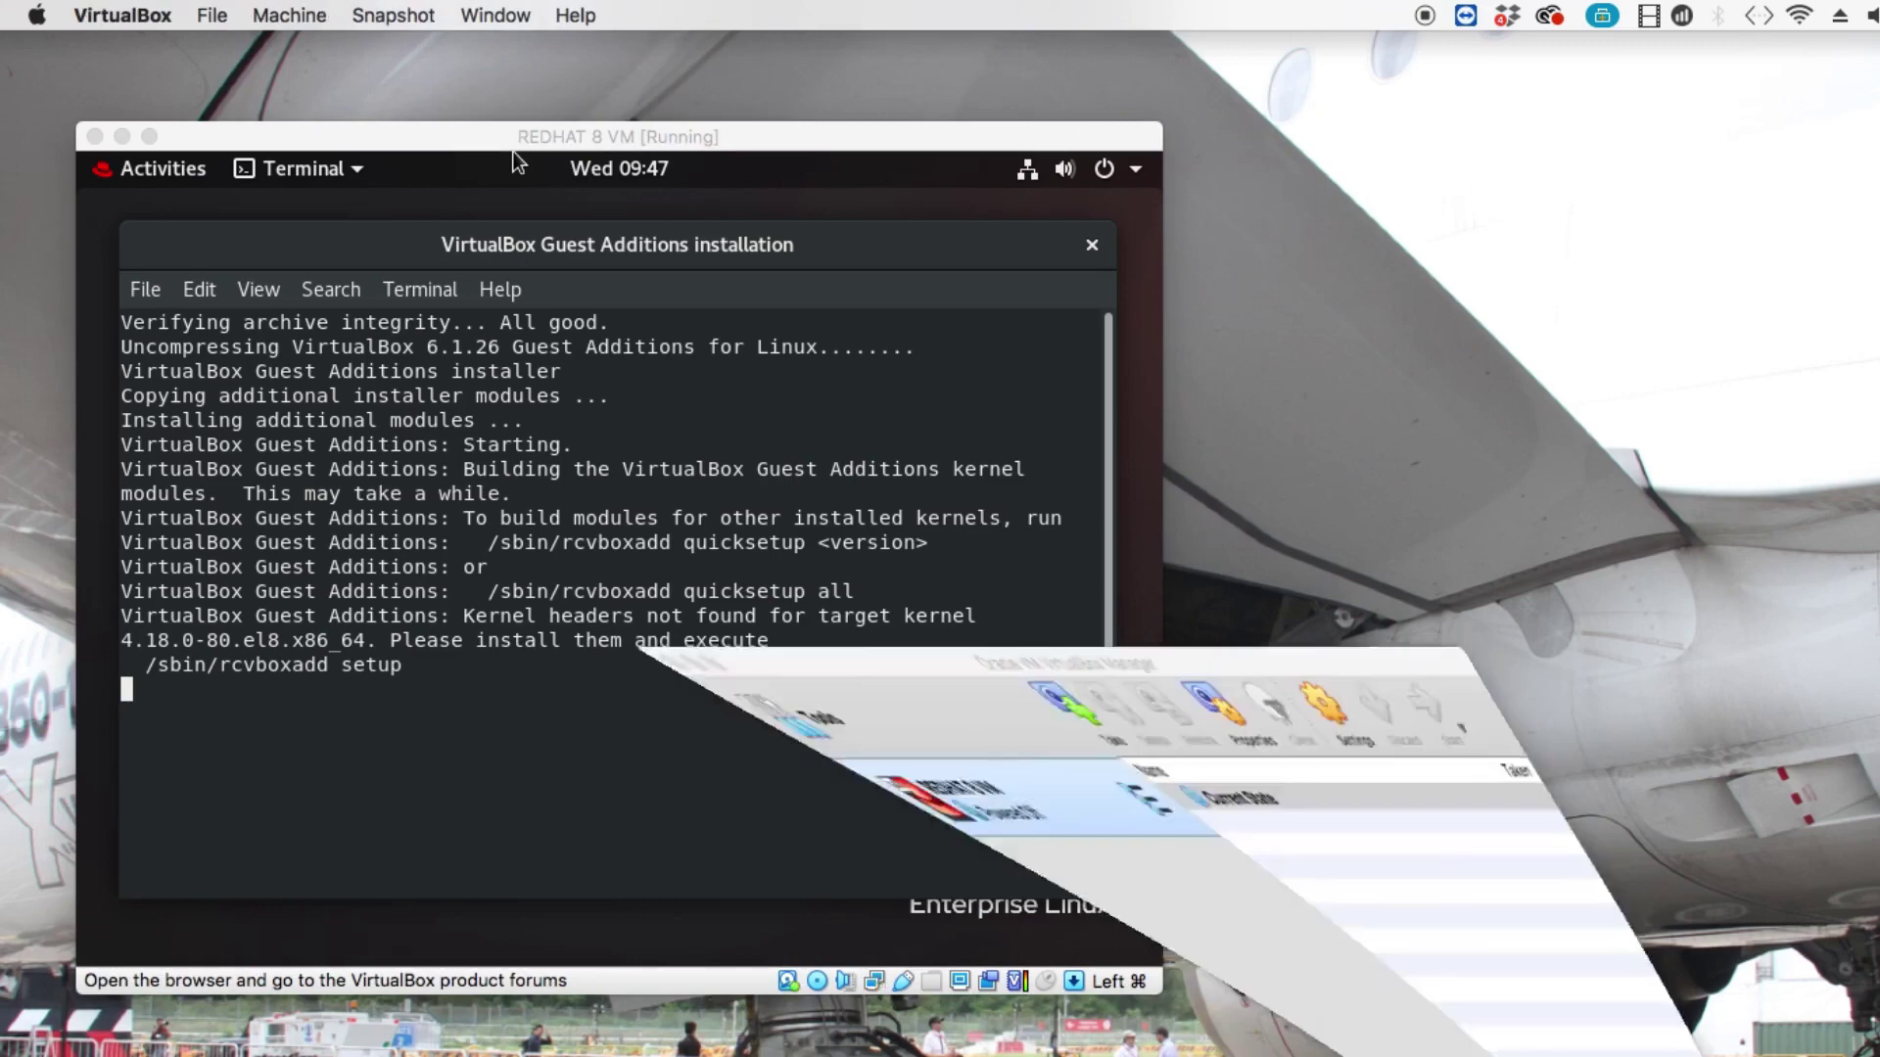
Nudge the Manager window left and open REDHAT 8 VM's Settings at the Shared Folders page.
click(470, 575)
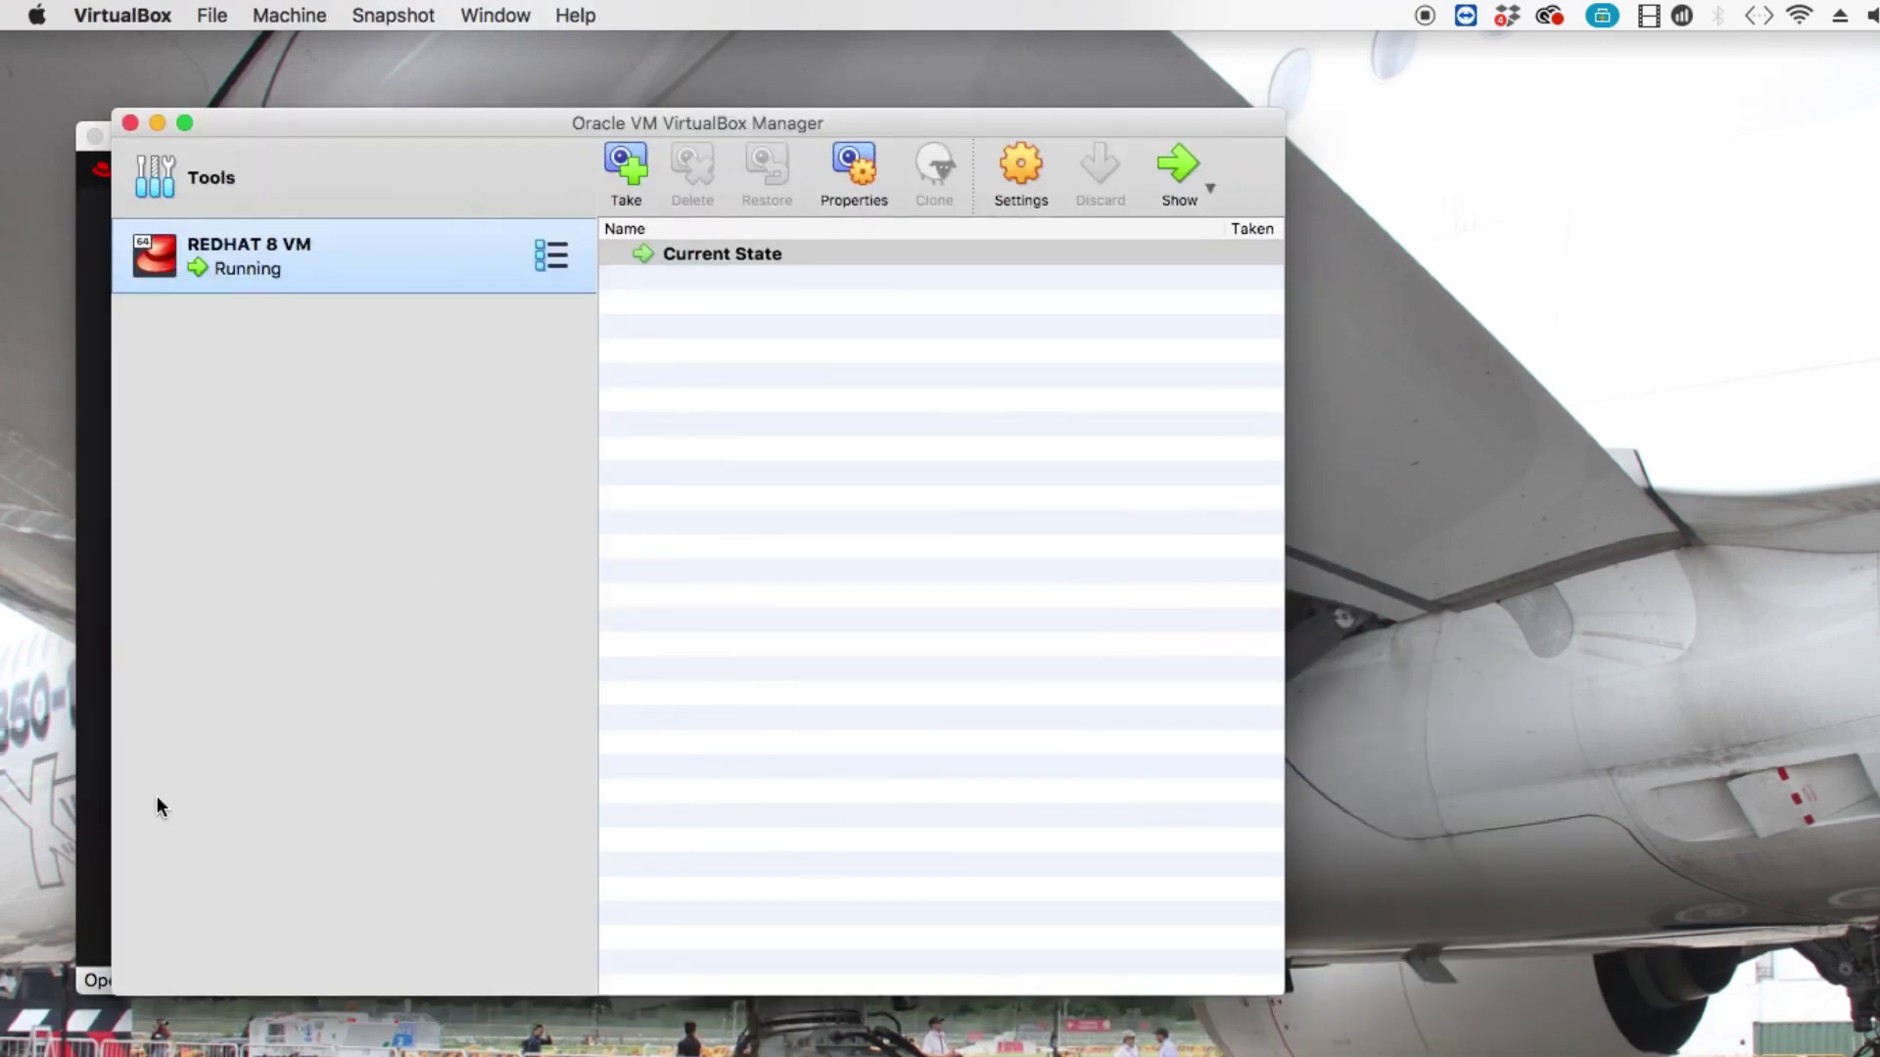
drag(285, 127, 238, 137)
right_click(278, 290)
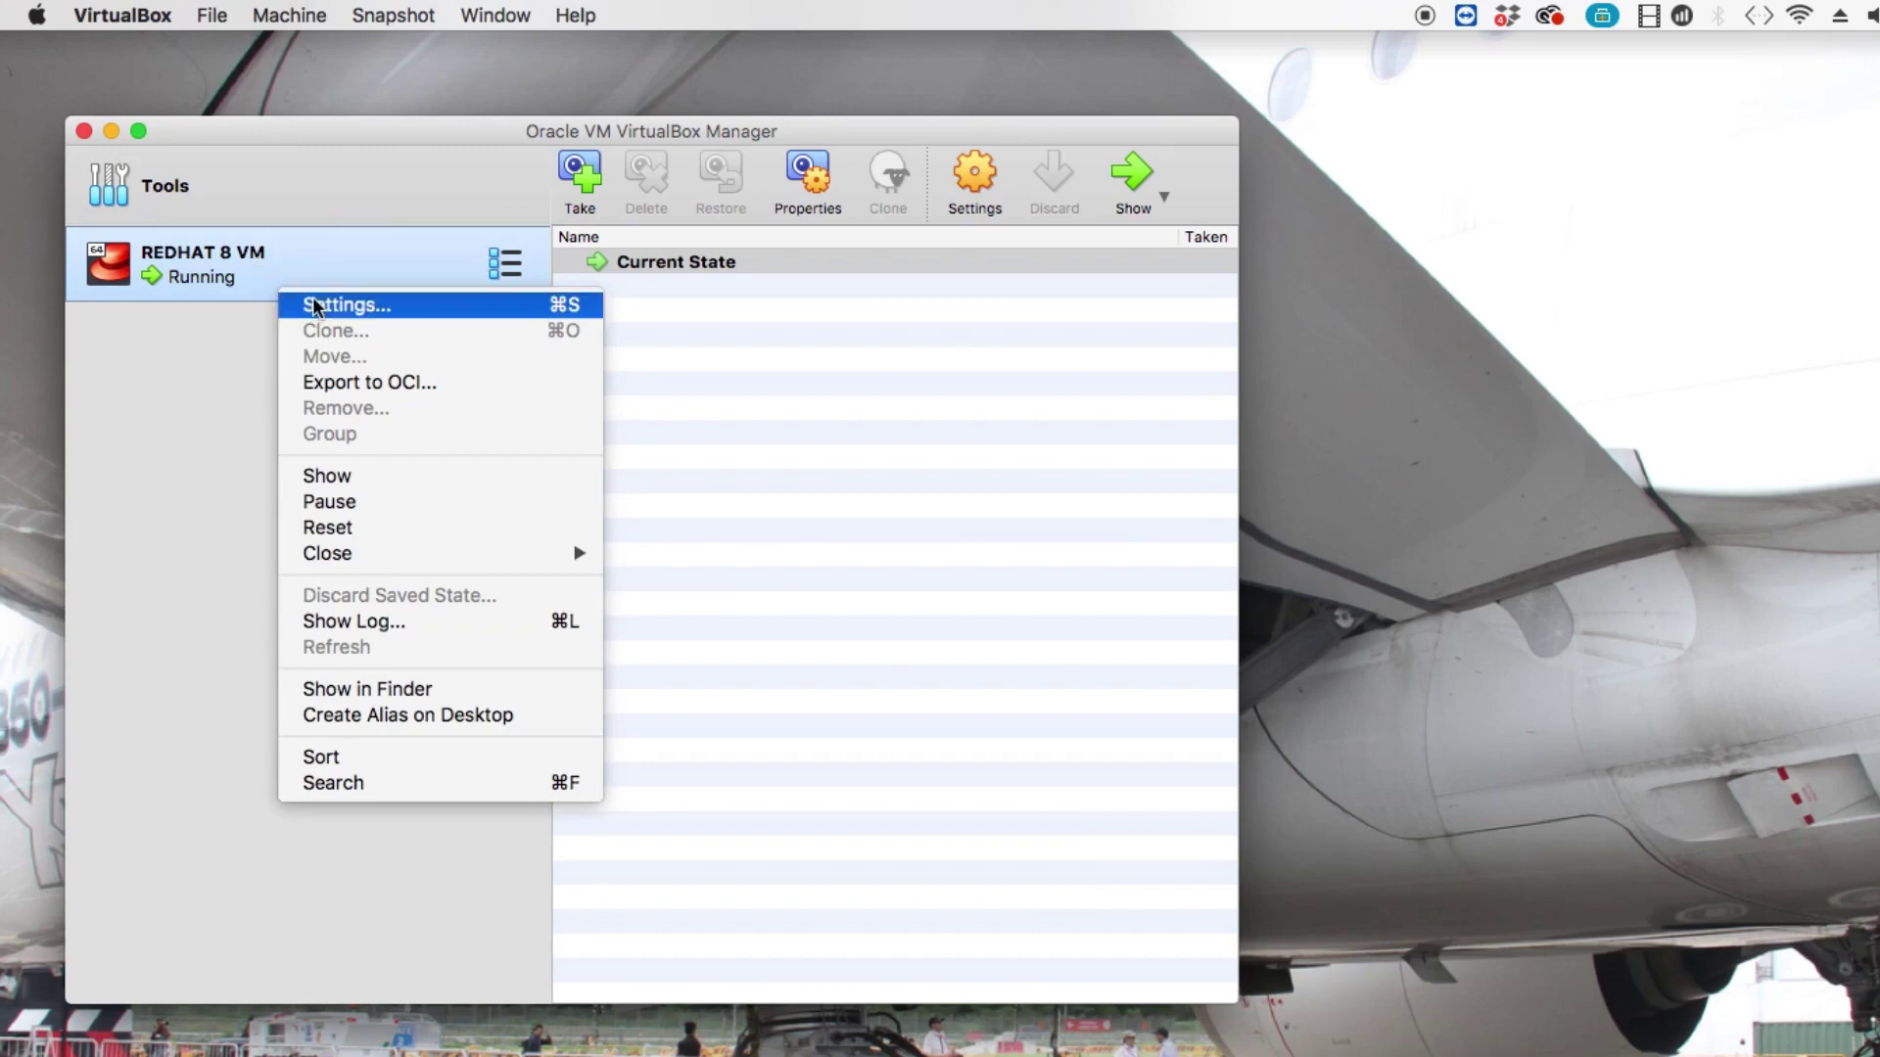
key(Return)
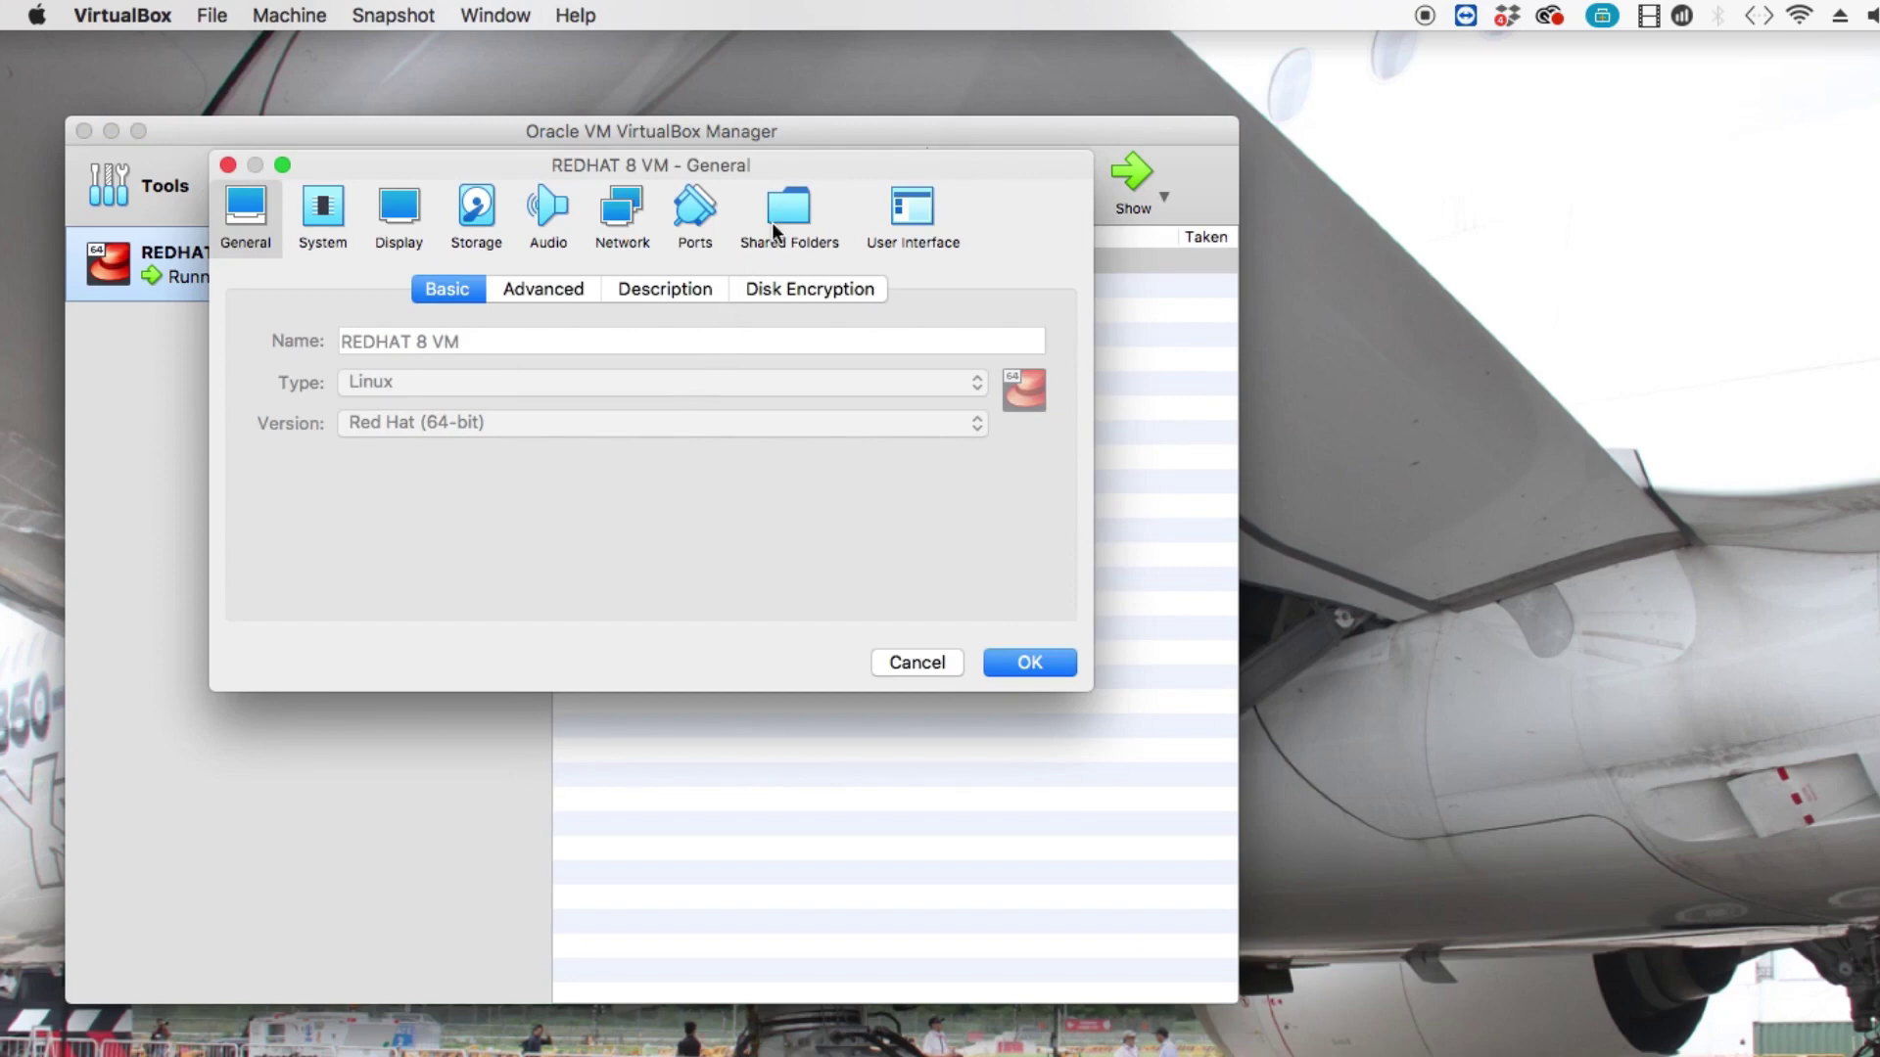
click(772, 228)
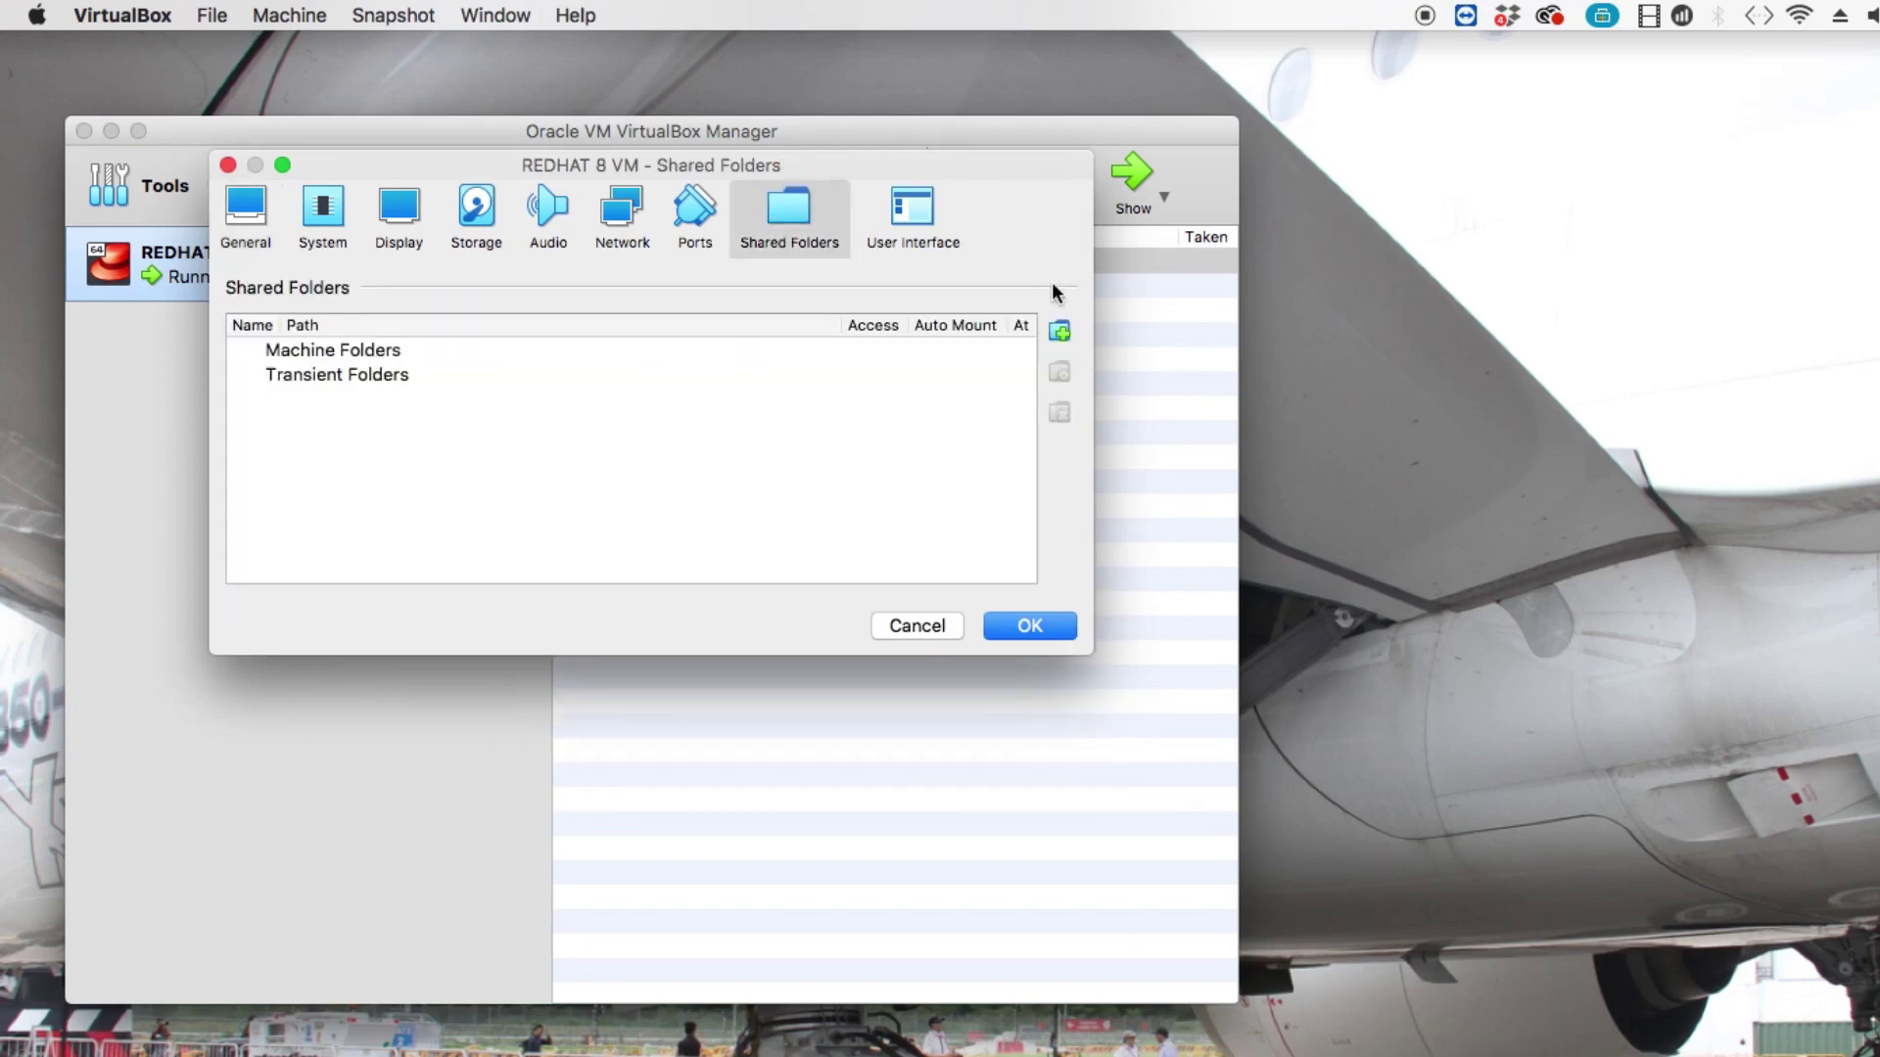
Add a new shared folder with the host's My stuff folder as its path.
click(1058, 333)
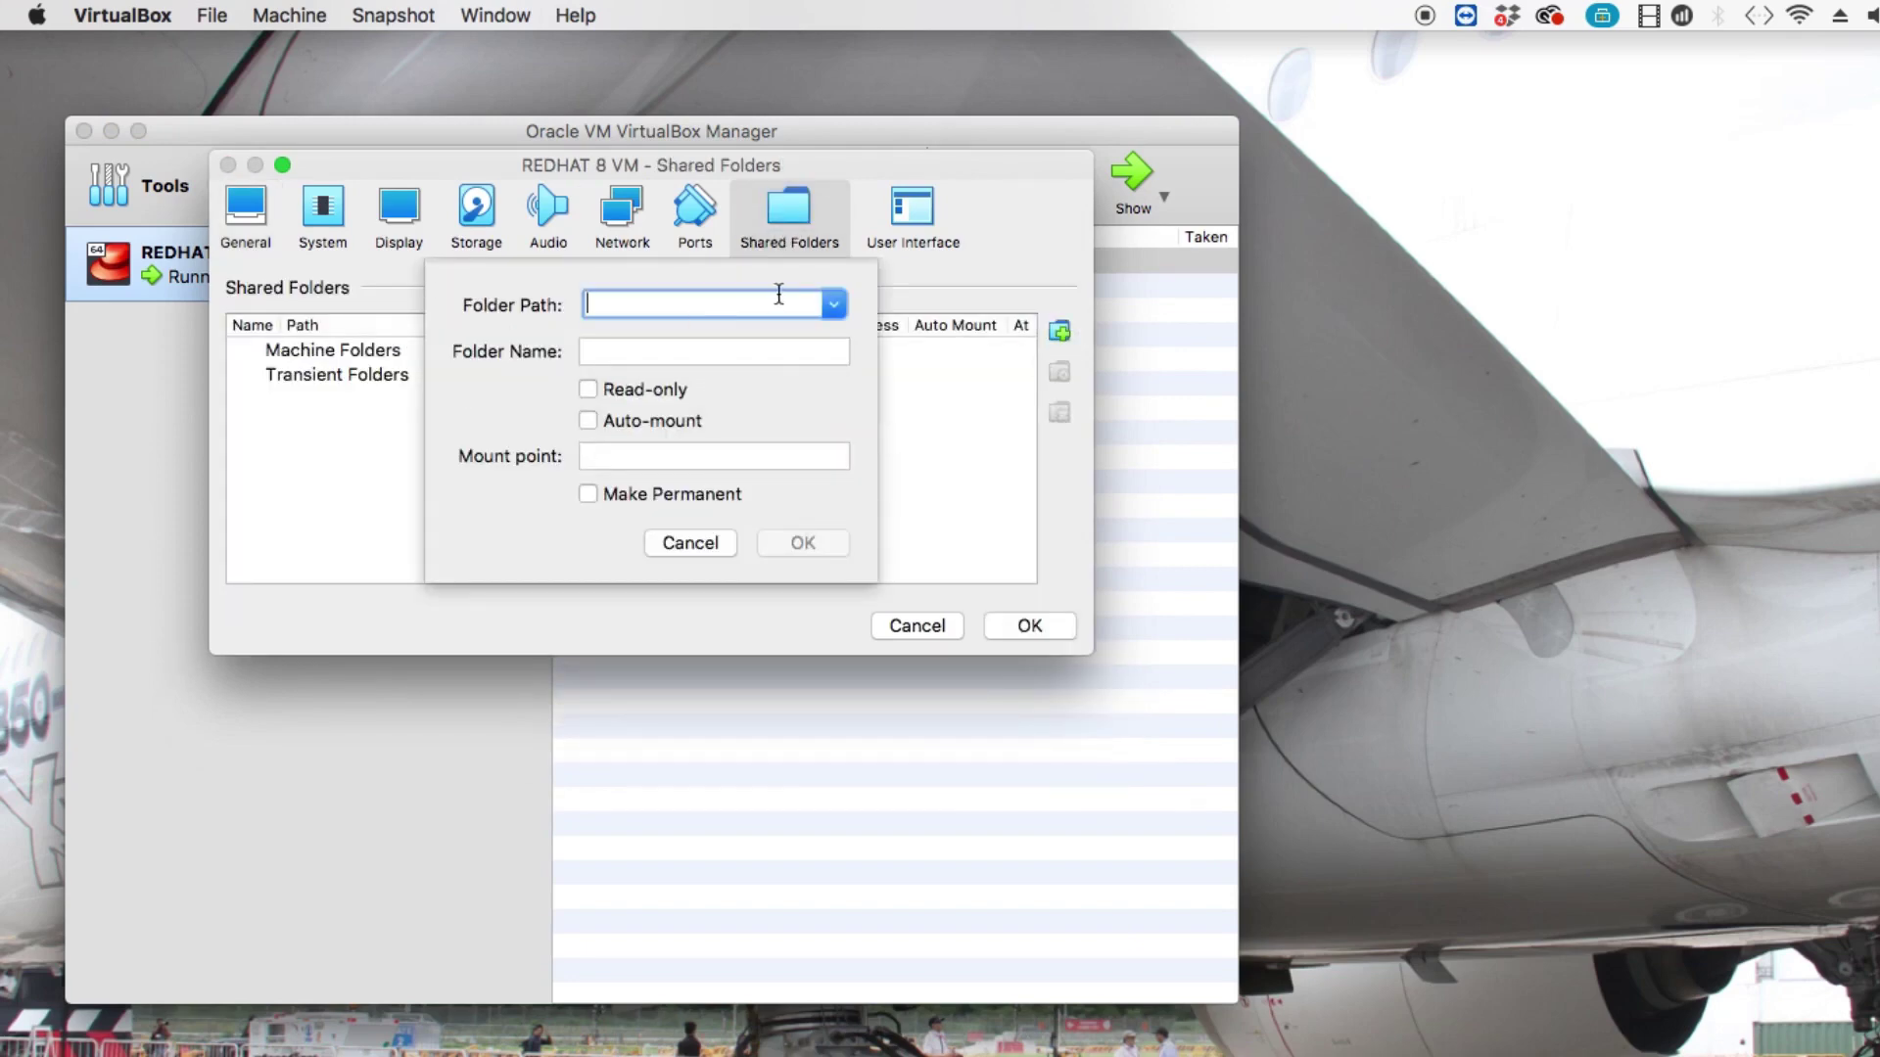
click(831, 304)
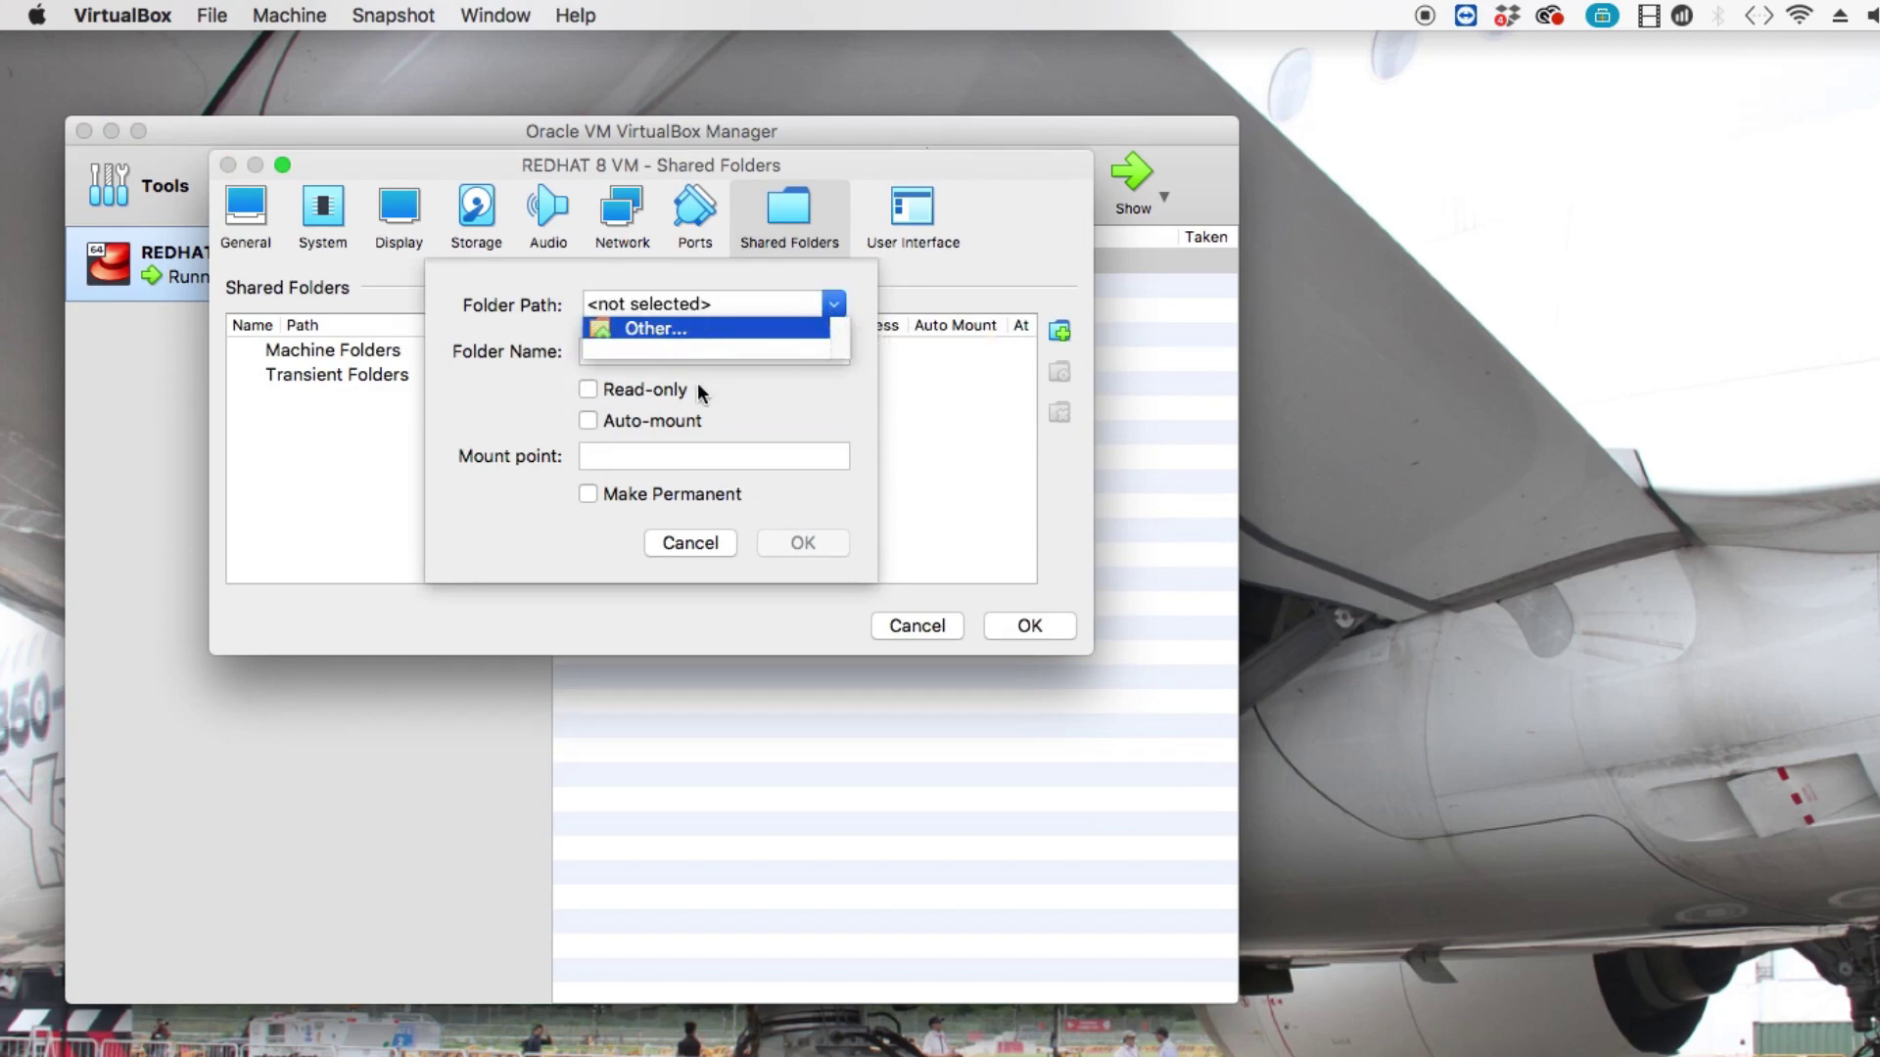
key(Return)
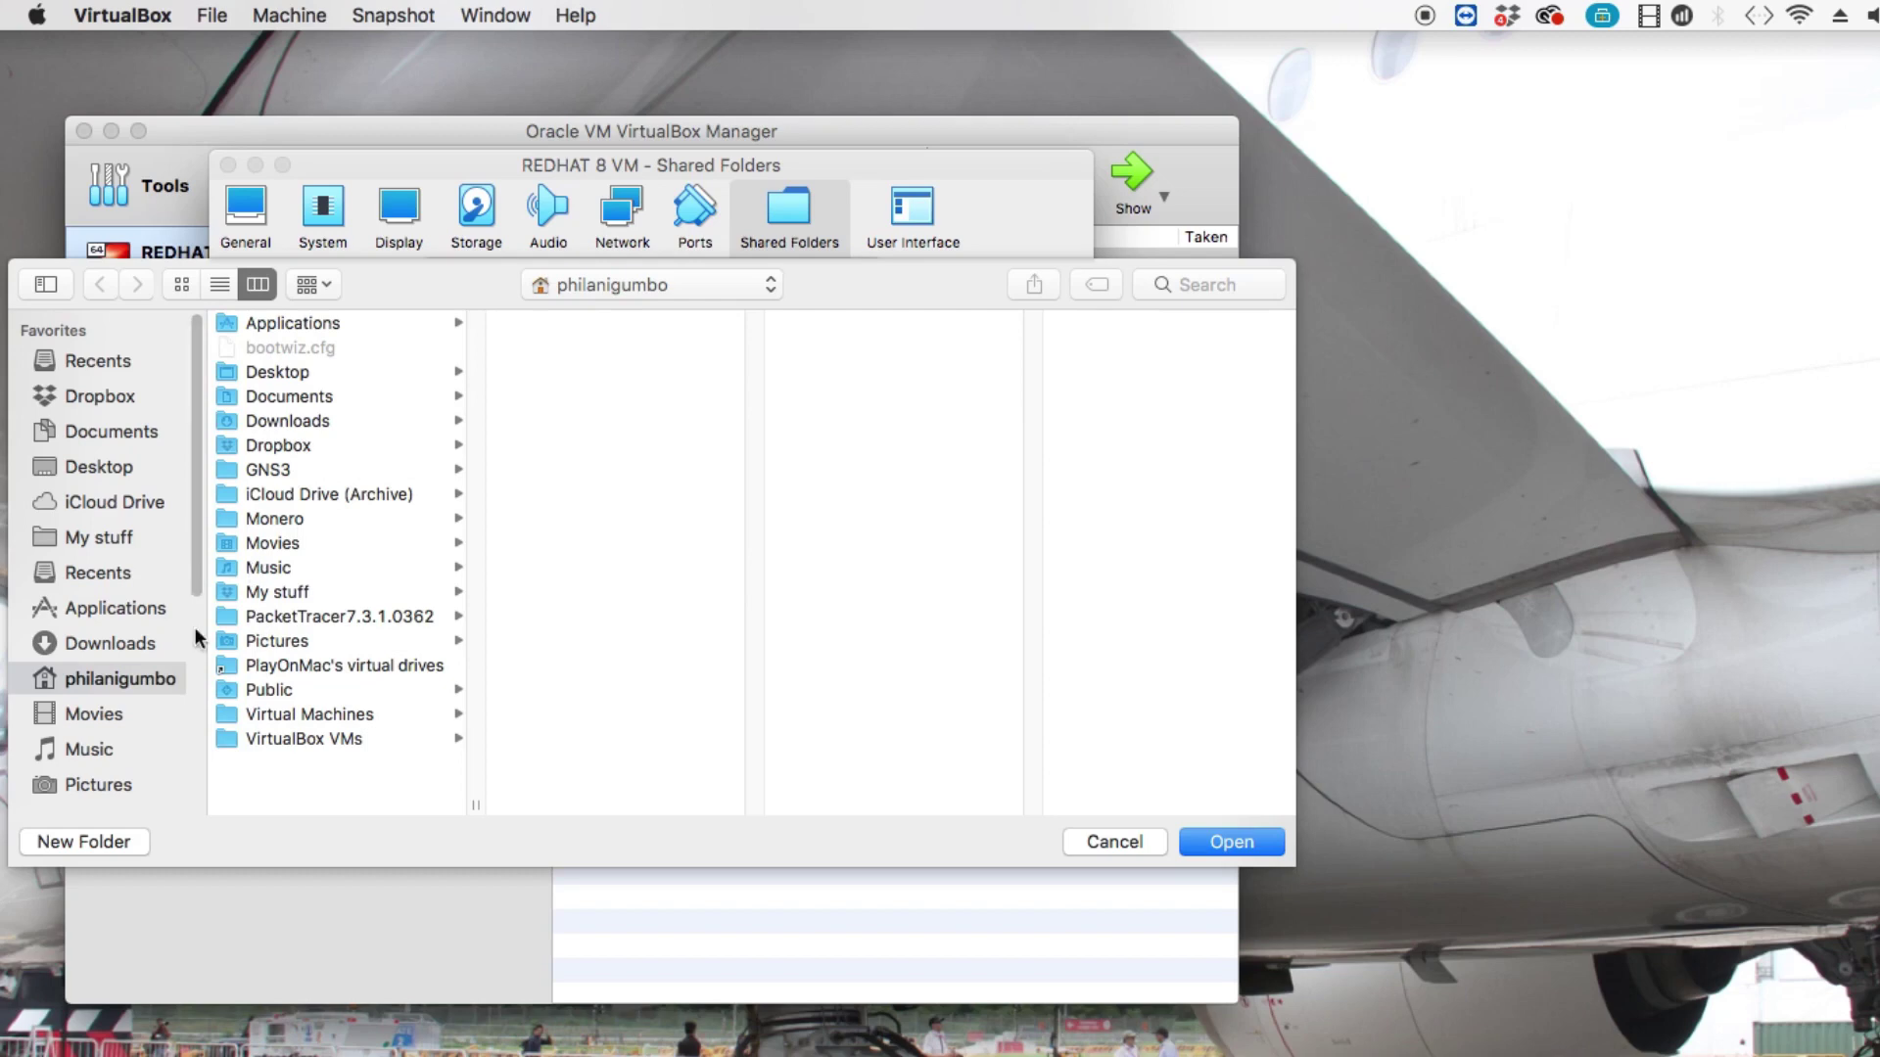
click(291, 593)
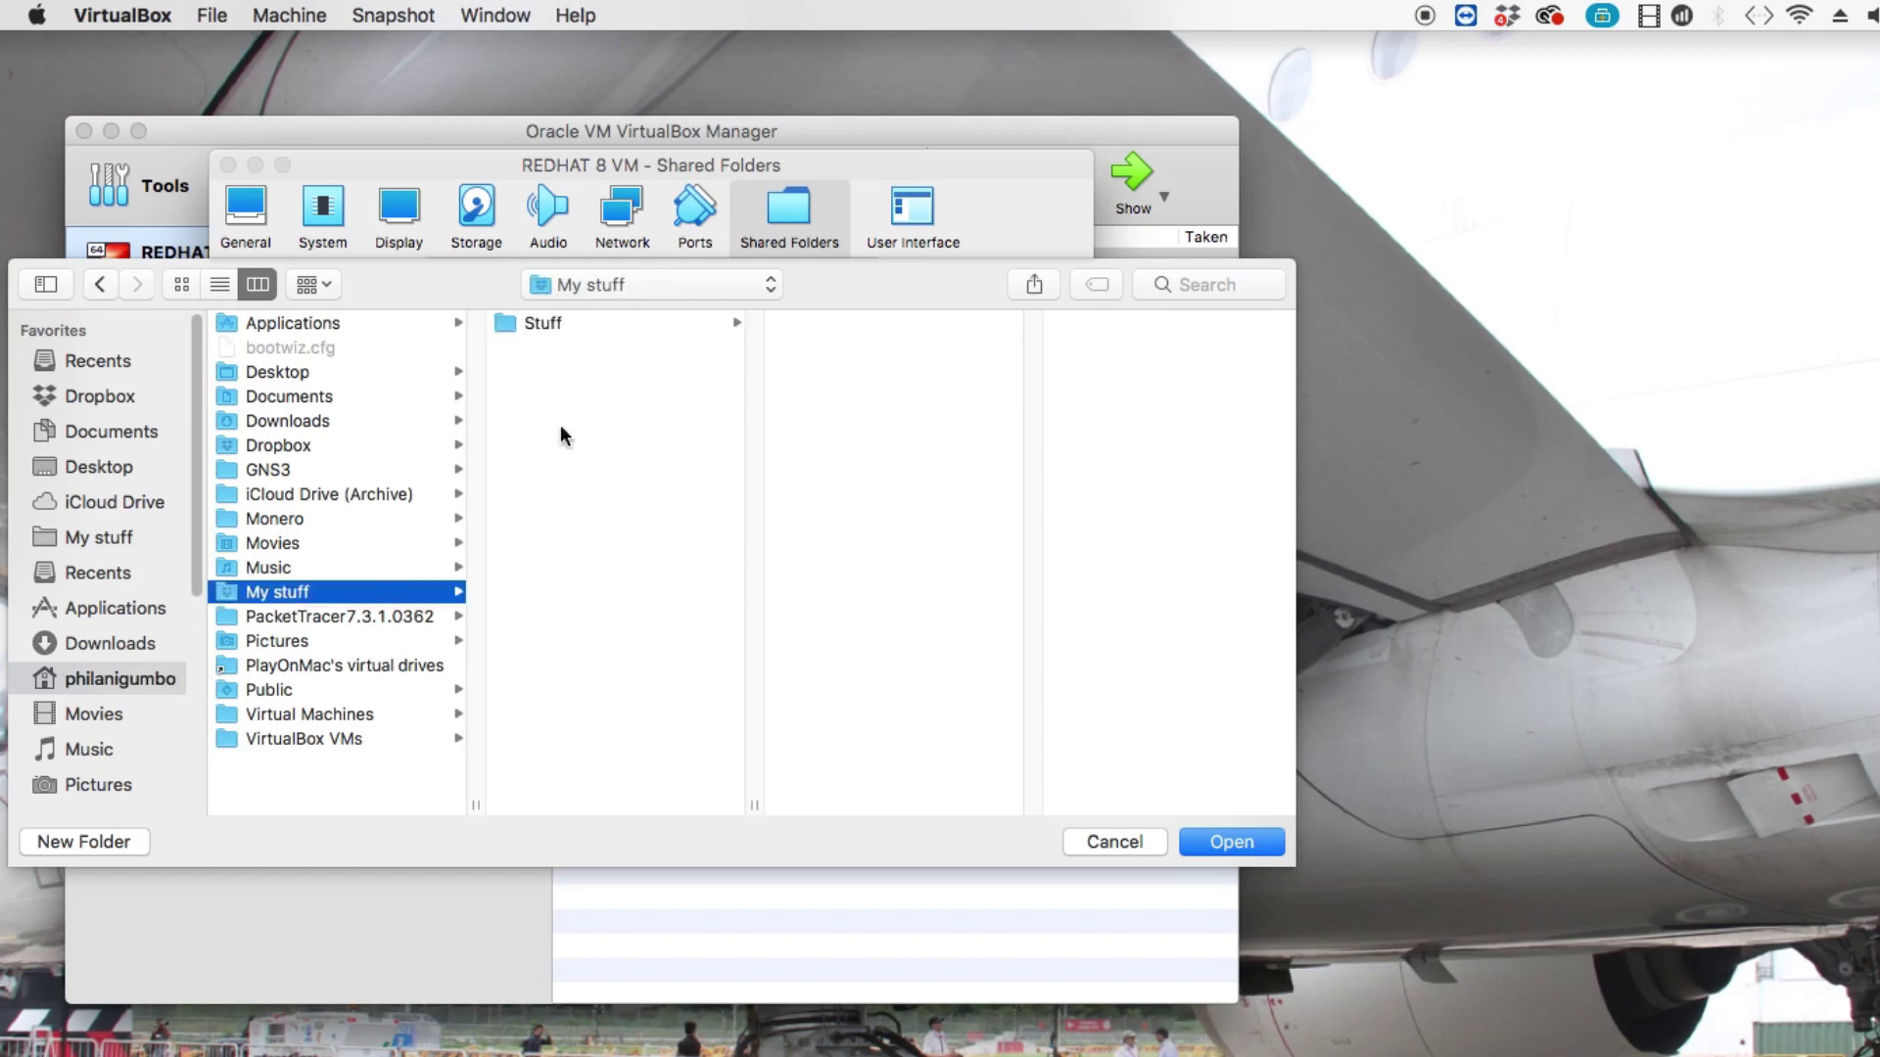
click(567, 324)
click(264, 593)
click(1252, 843)
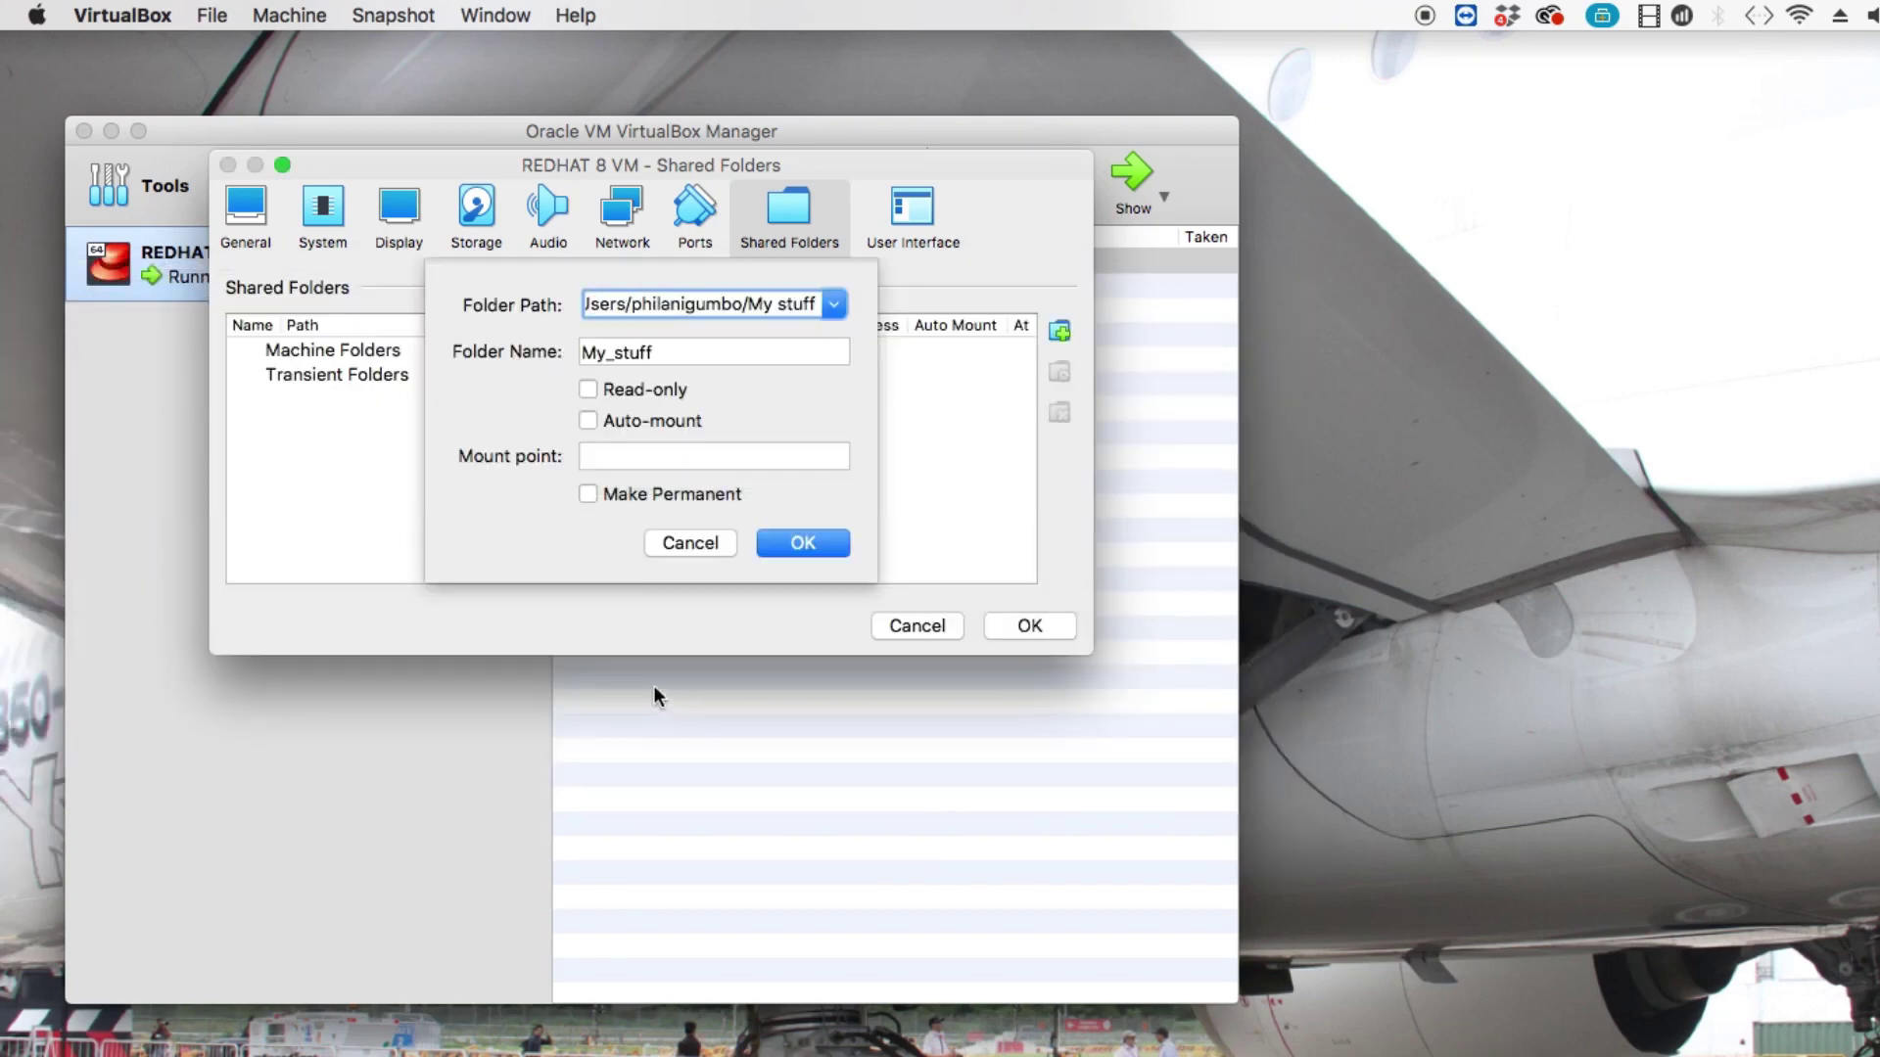
Make the My_stuff share auto-mounted and permanent, save the VM settings, and minimize the Manager.
click(588, 420)
click(588, 493)
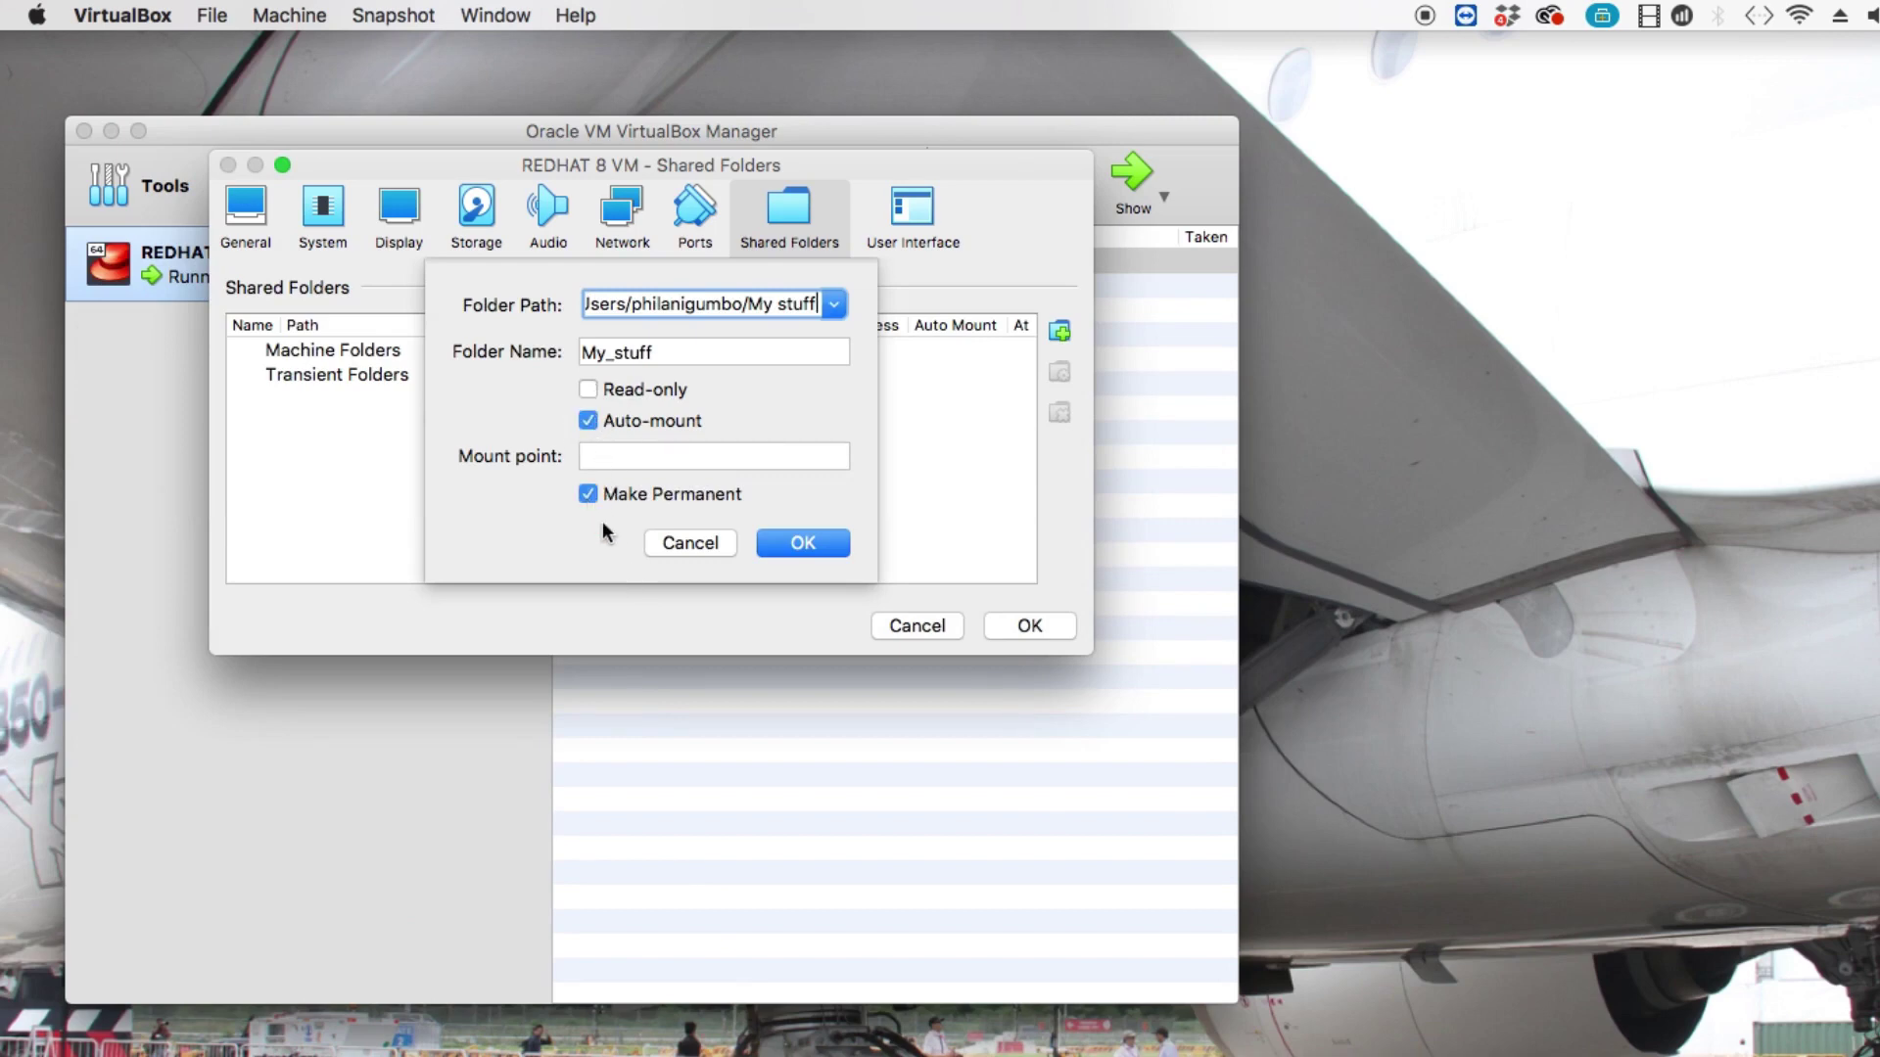
click(774, 545)
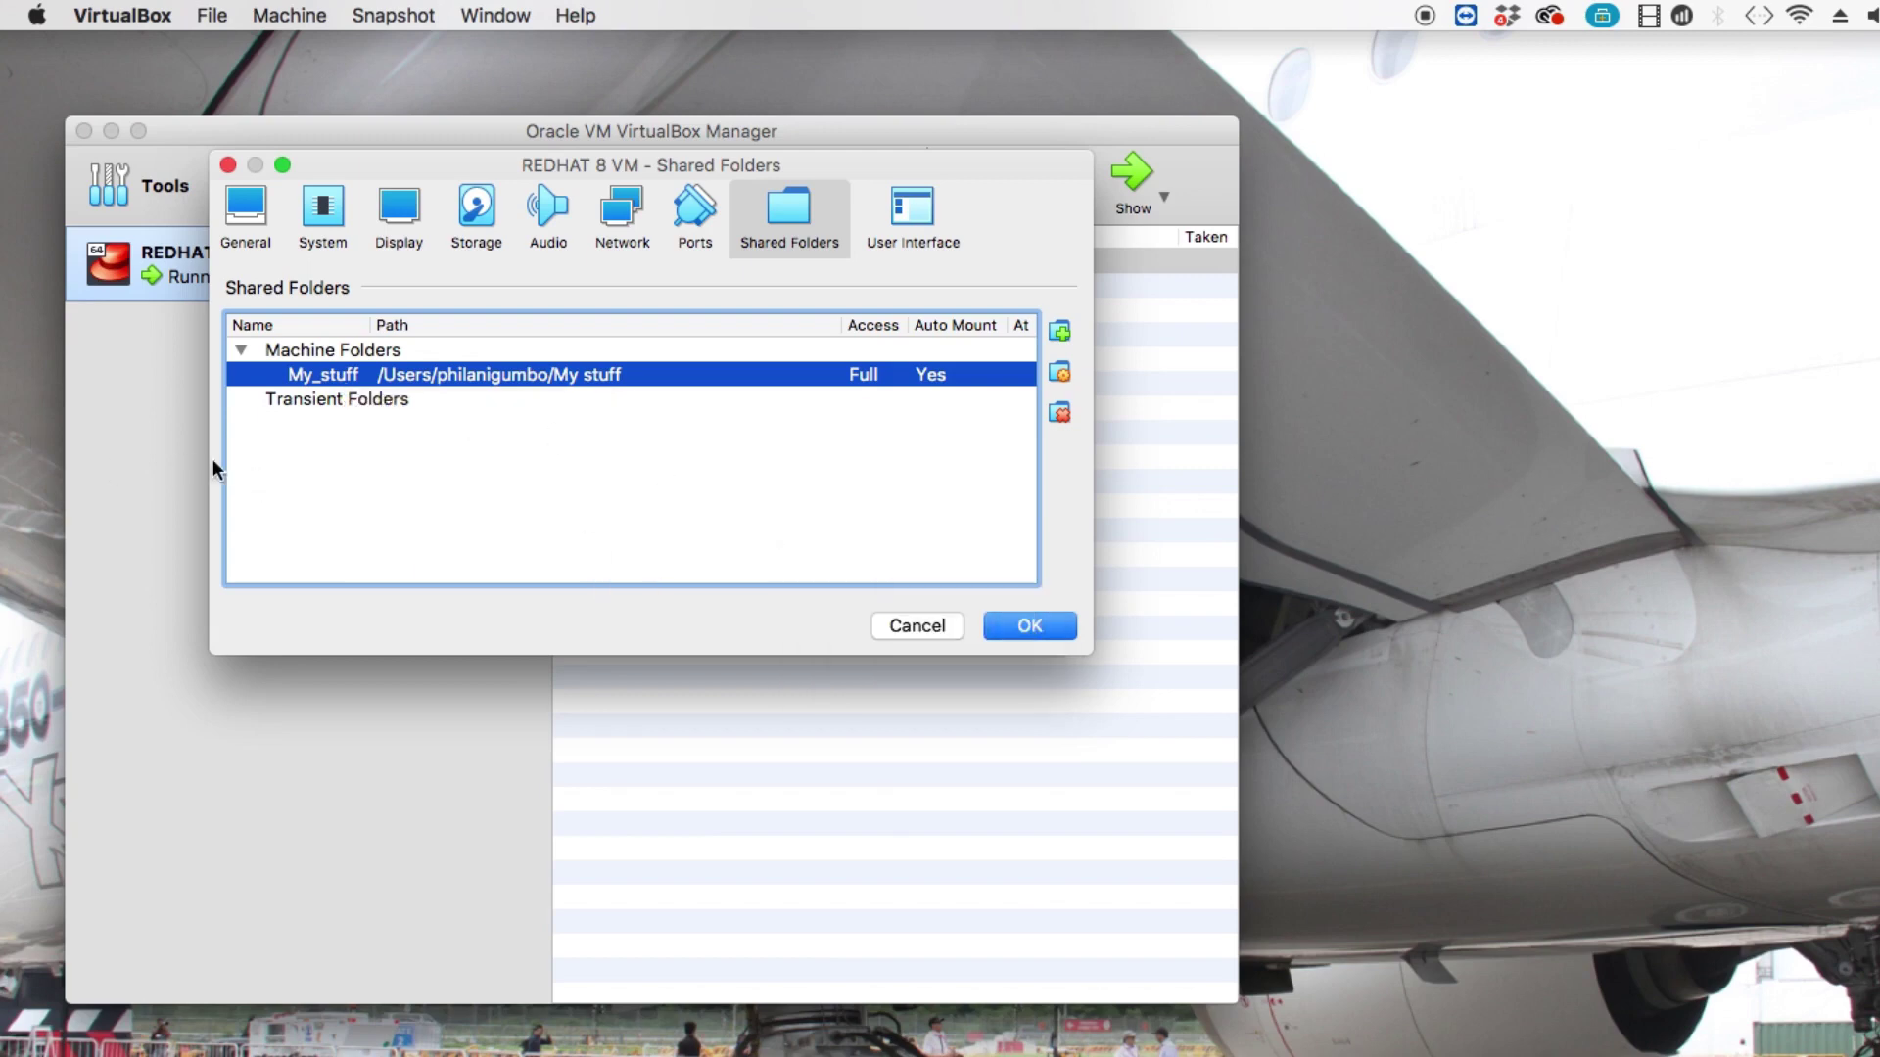
click(1030, 626)
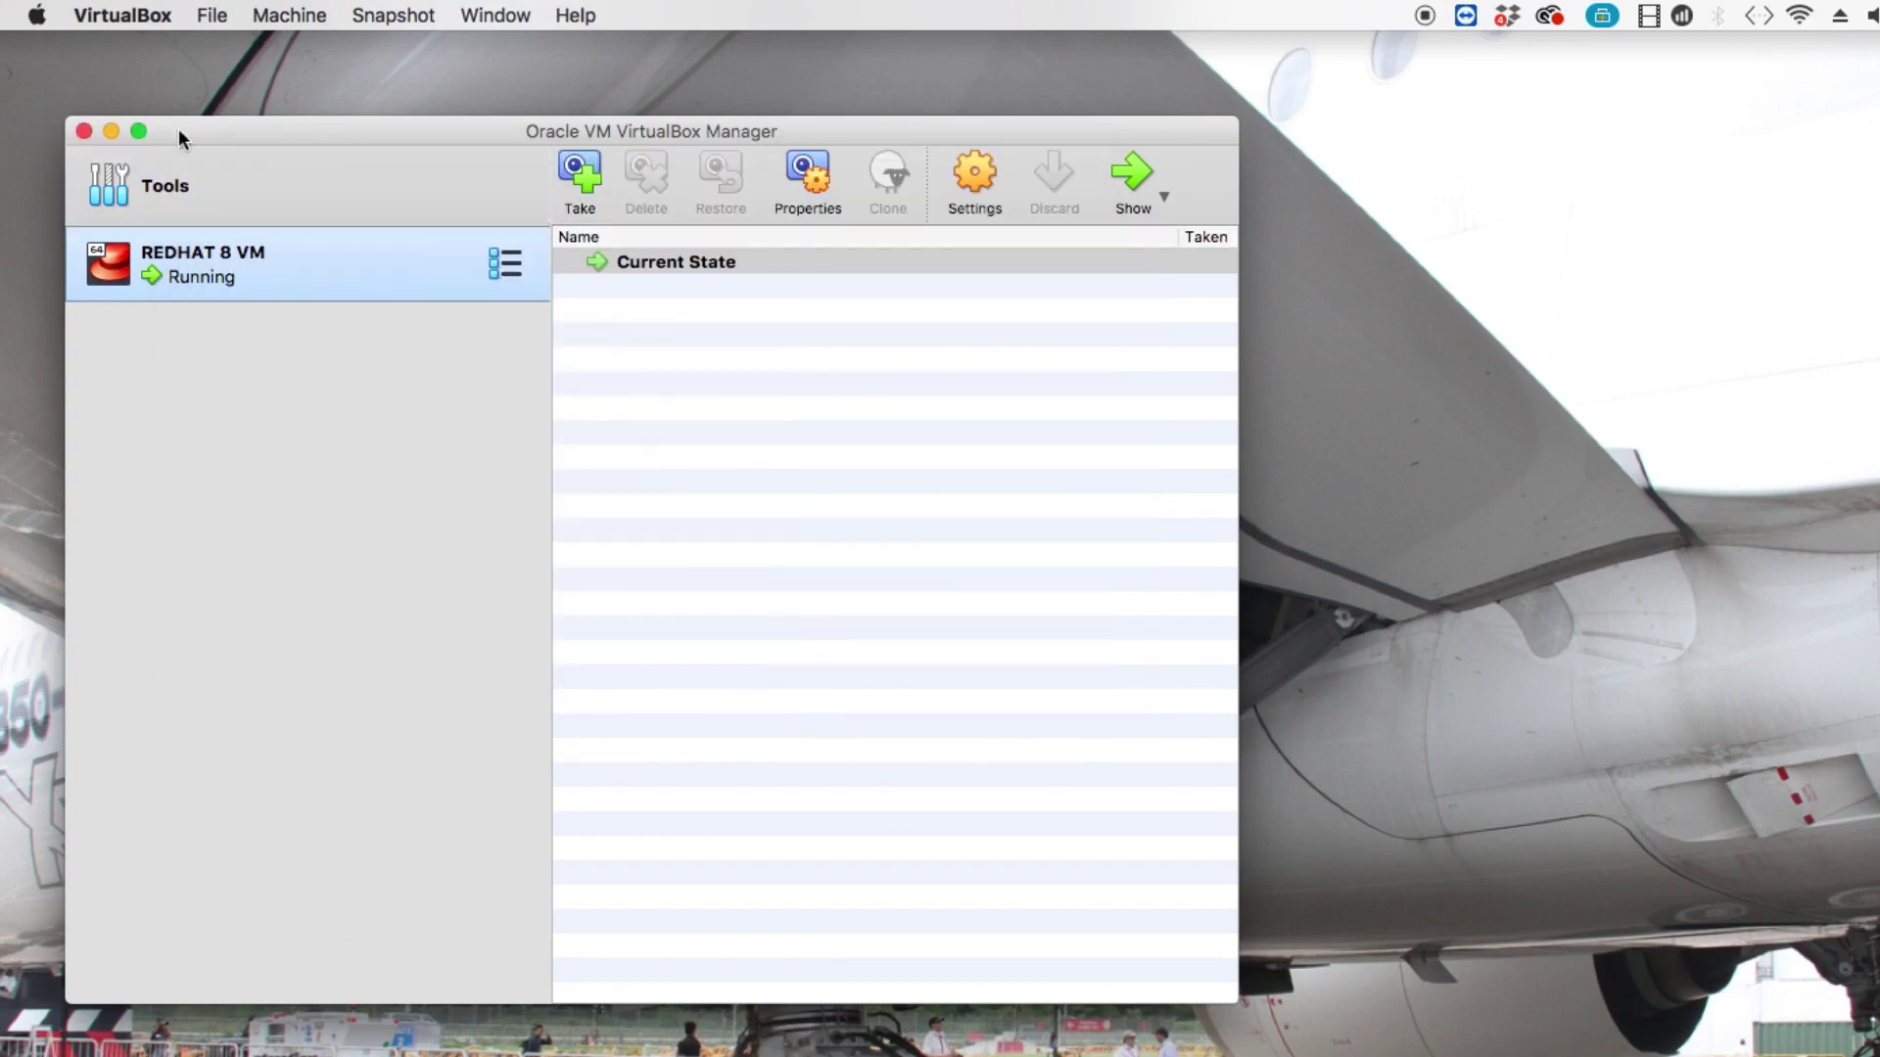
click(111, 131)
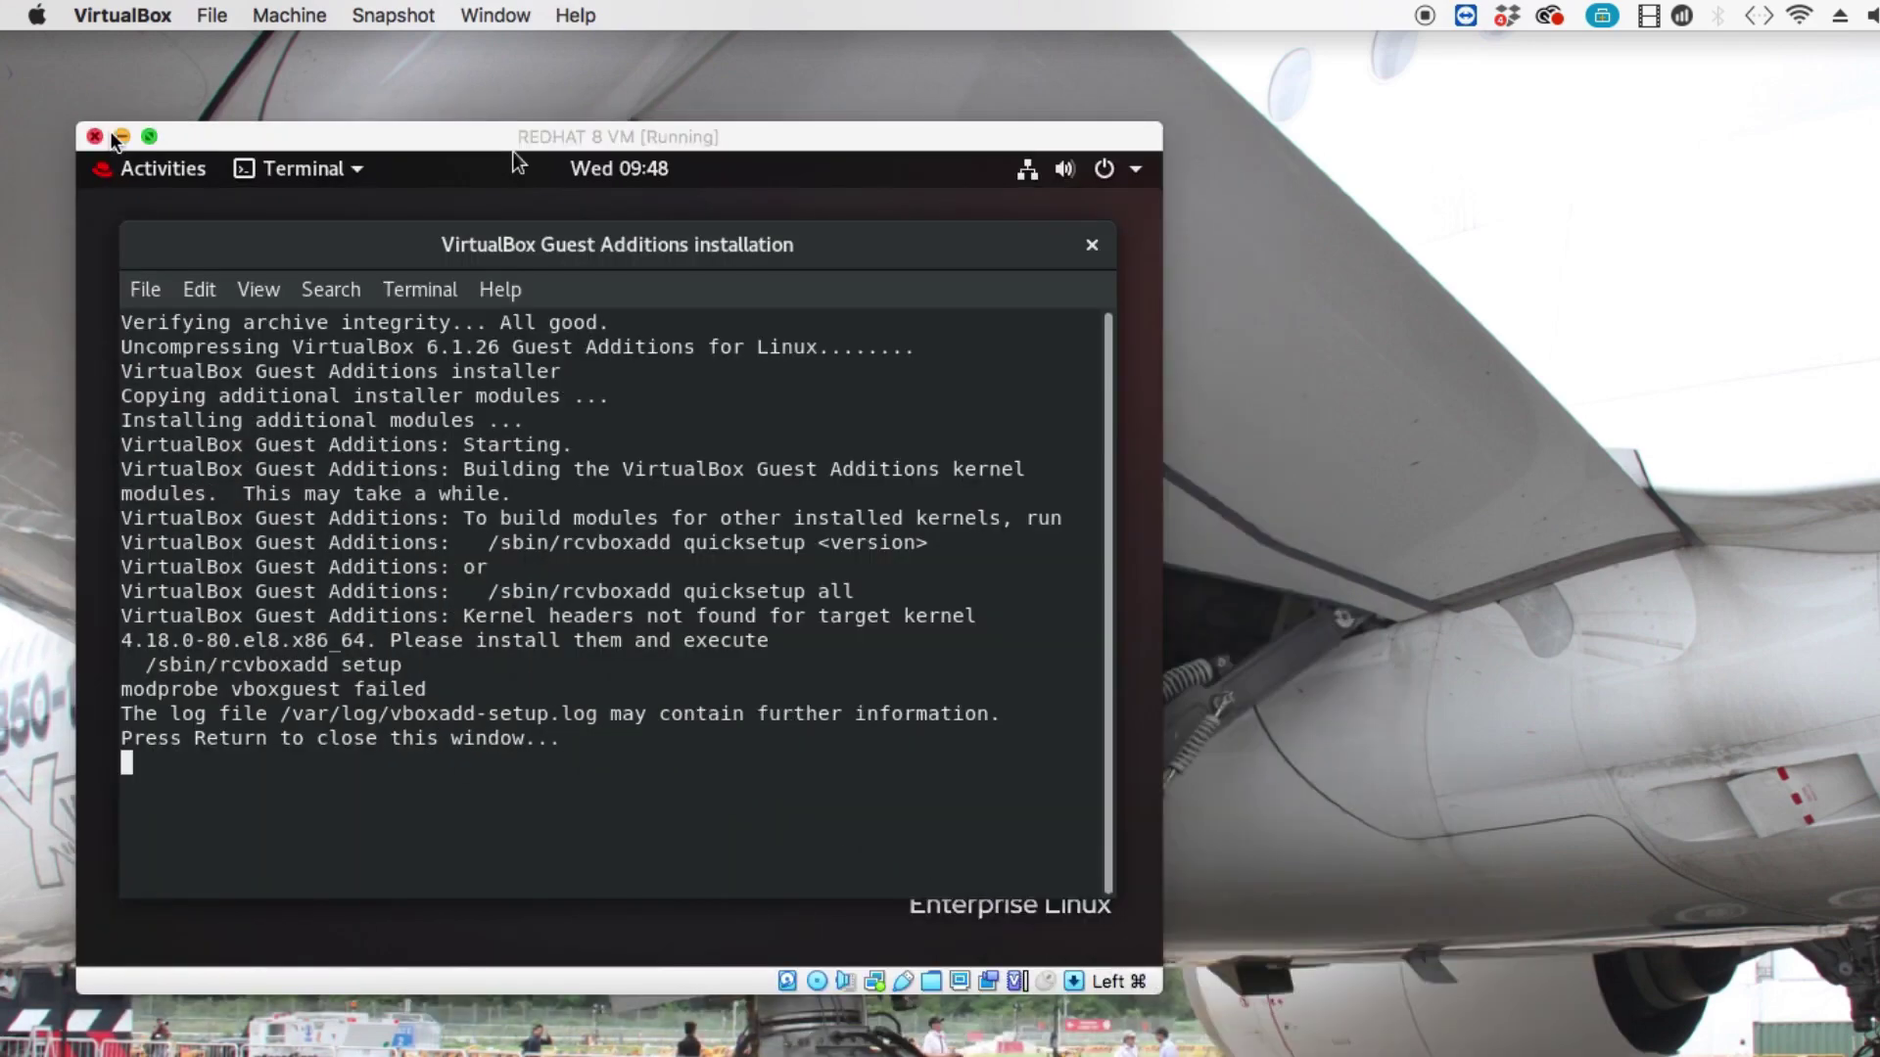
Close the finished Guest Additions terminal and choose Restart from the GNOME power menu.
click(513, 151)
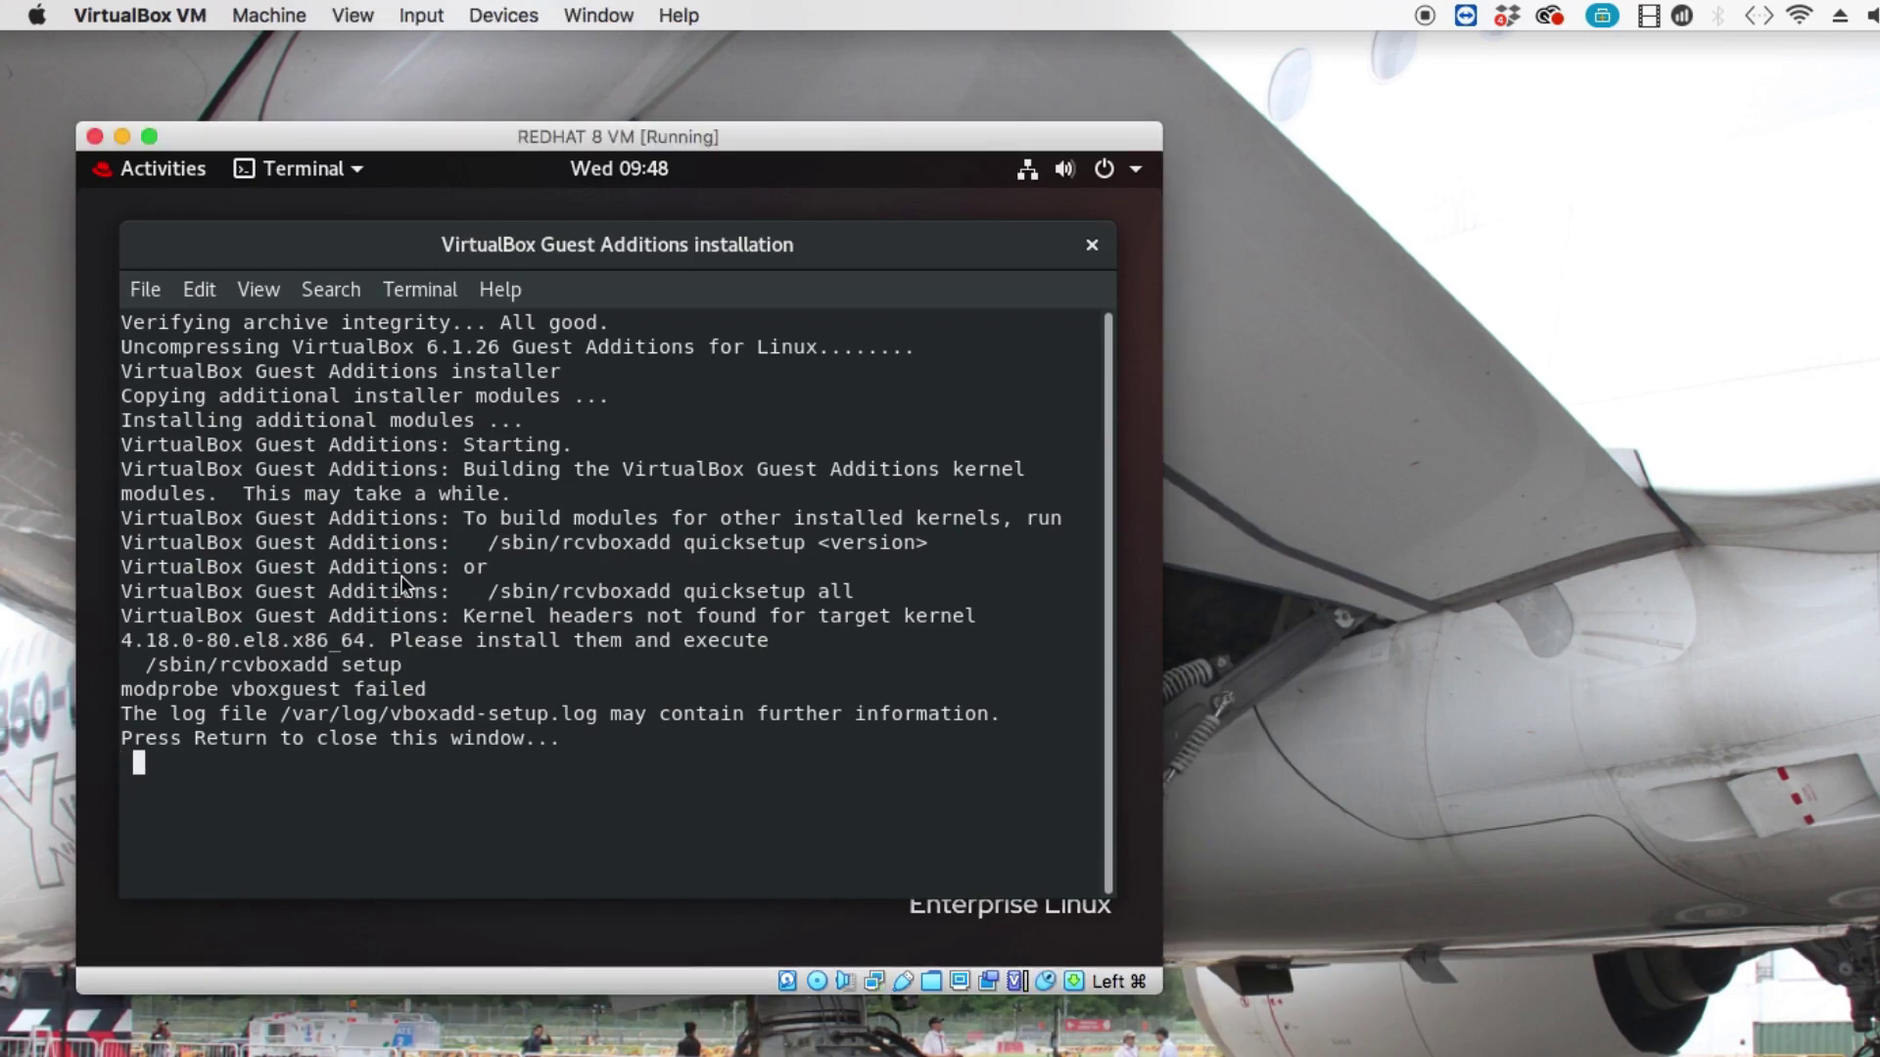
key(Return)
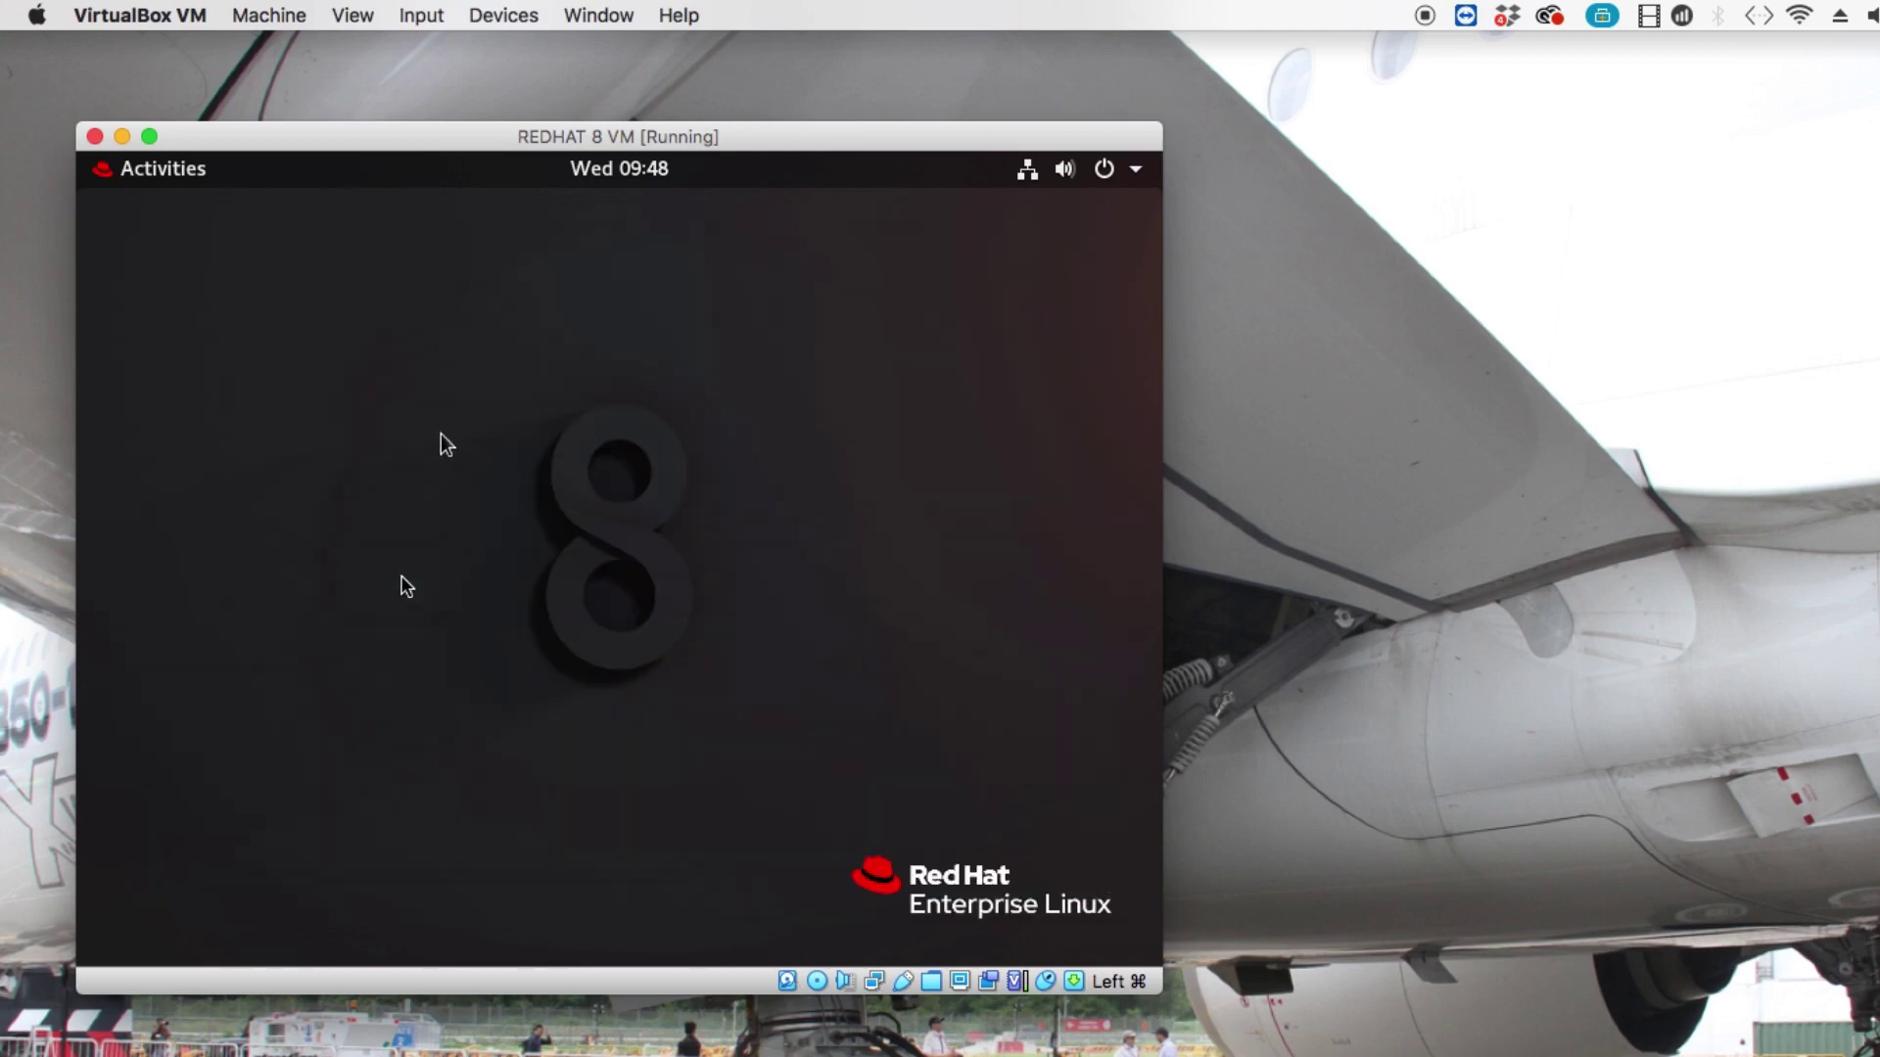
click(1110, 168)
click(1074, 501)
click(569, 668)
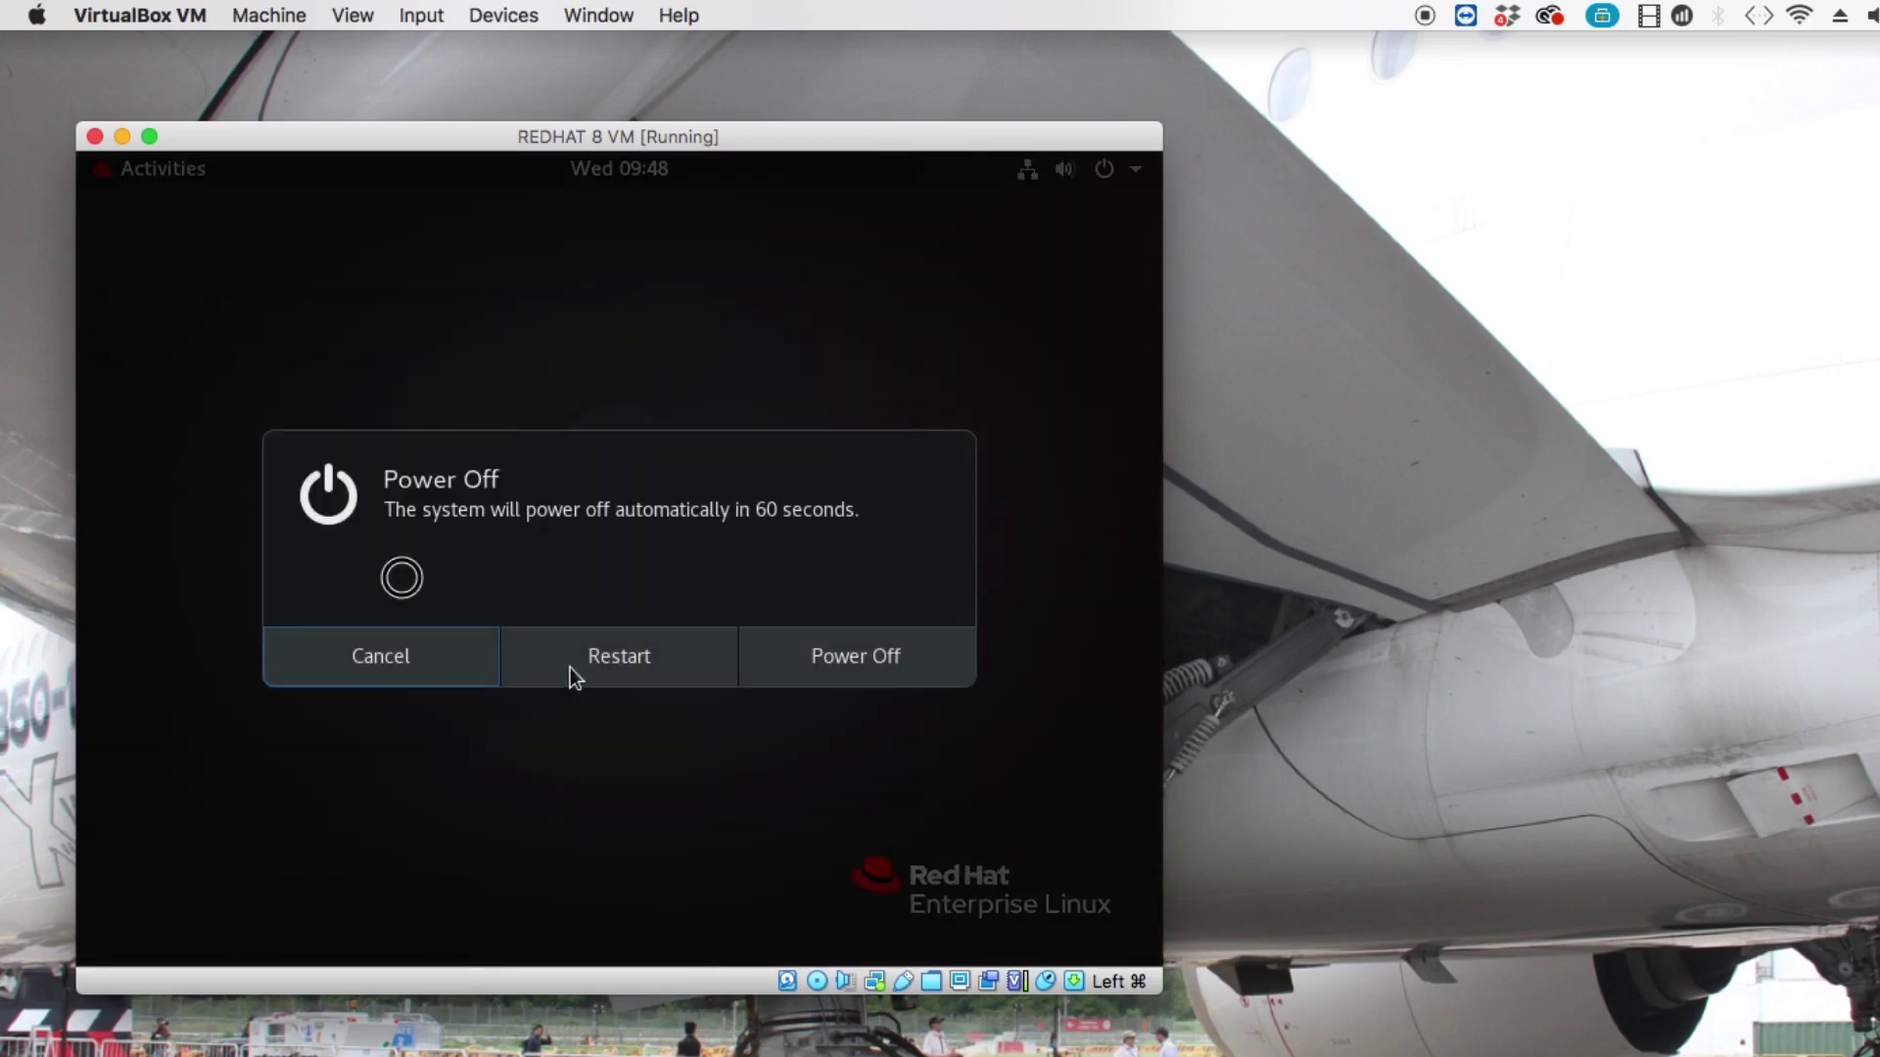